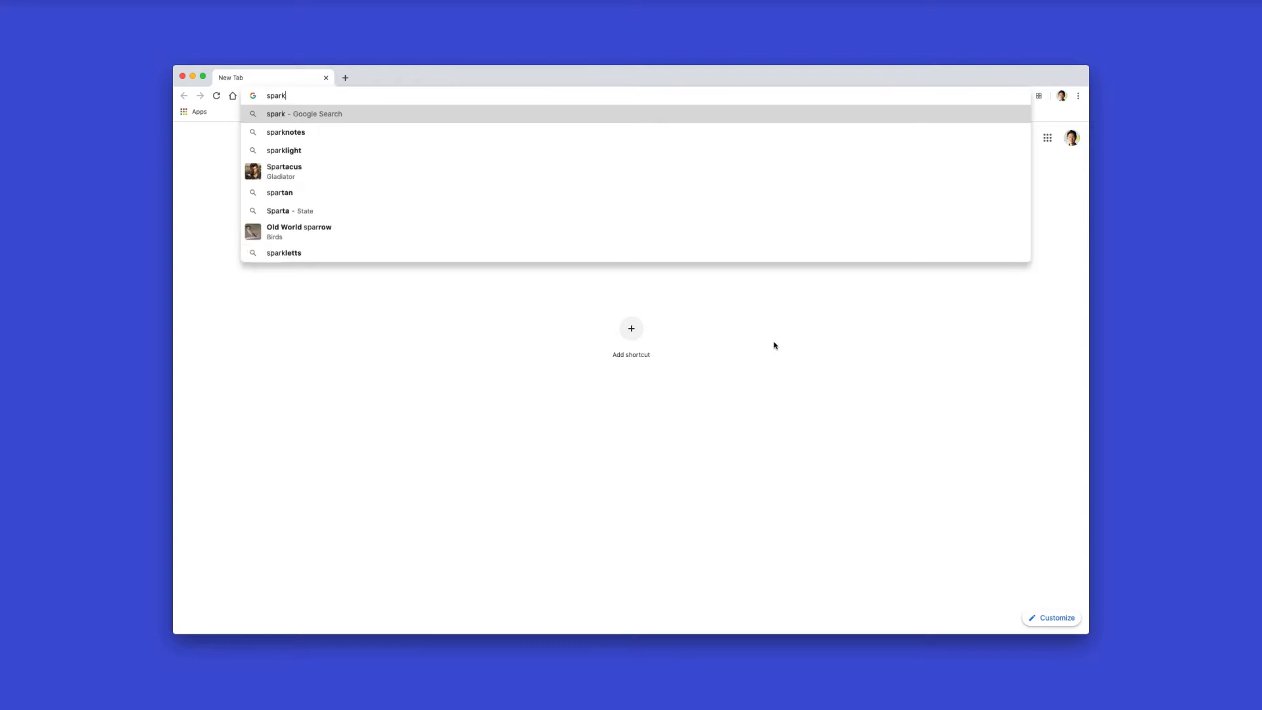
Go to sparkar.facebook.com in the browser
{"action": "type", "text": "ar"}
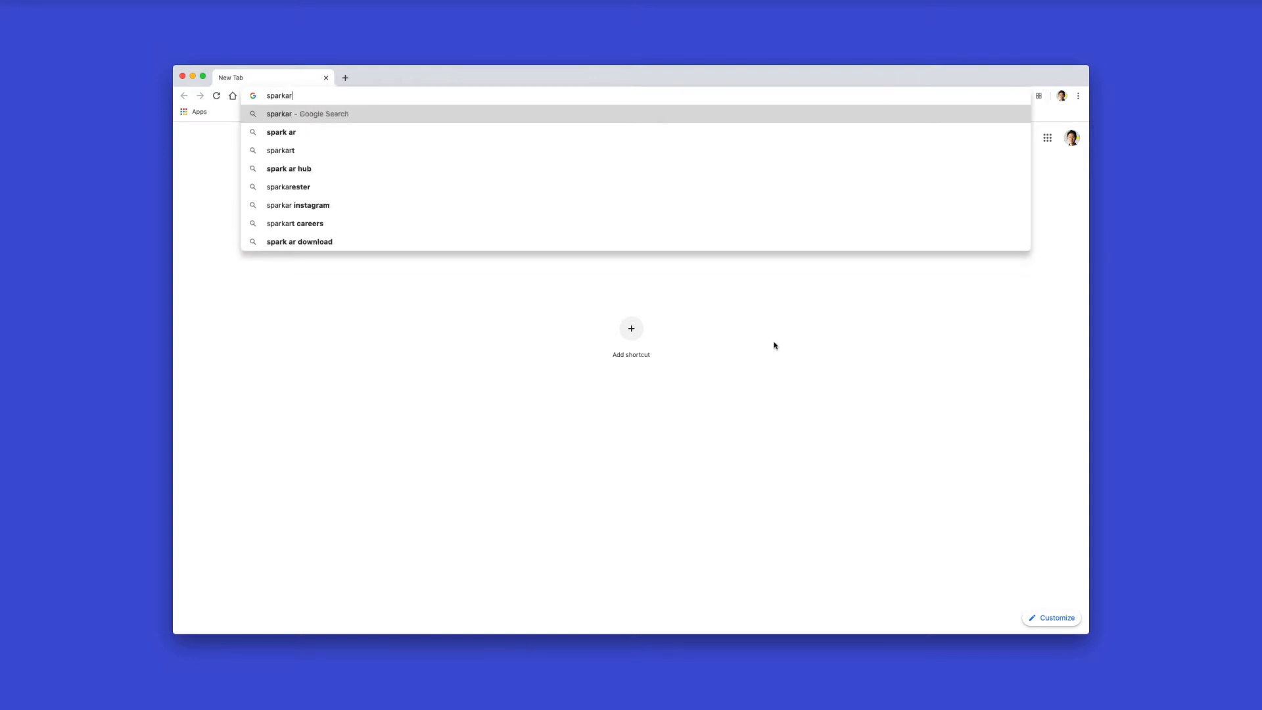
{"action": "type", "text": ".facebook.com"}
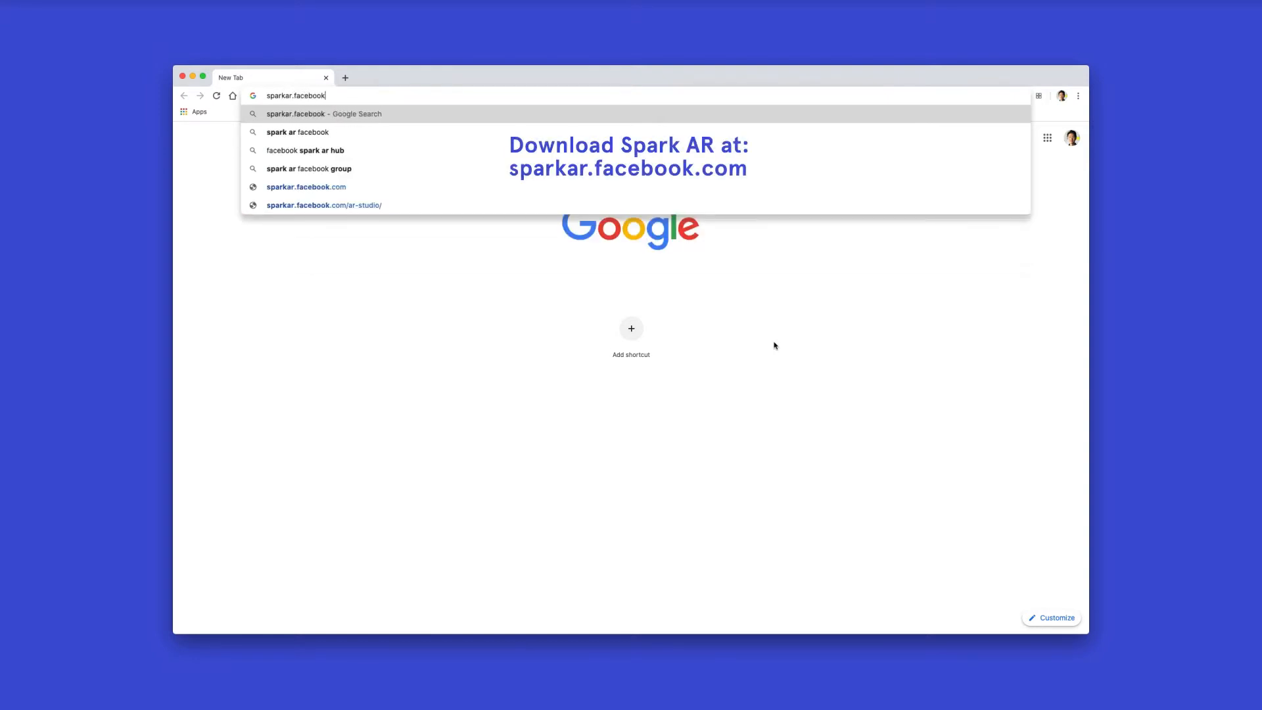
{"action": "key", "text": "Return"}
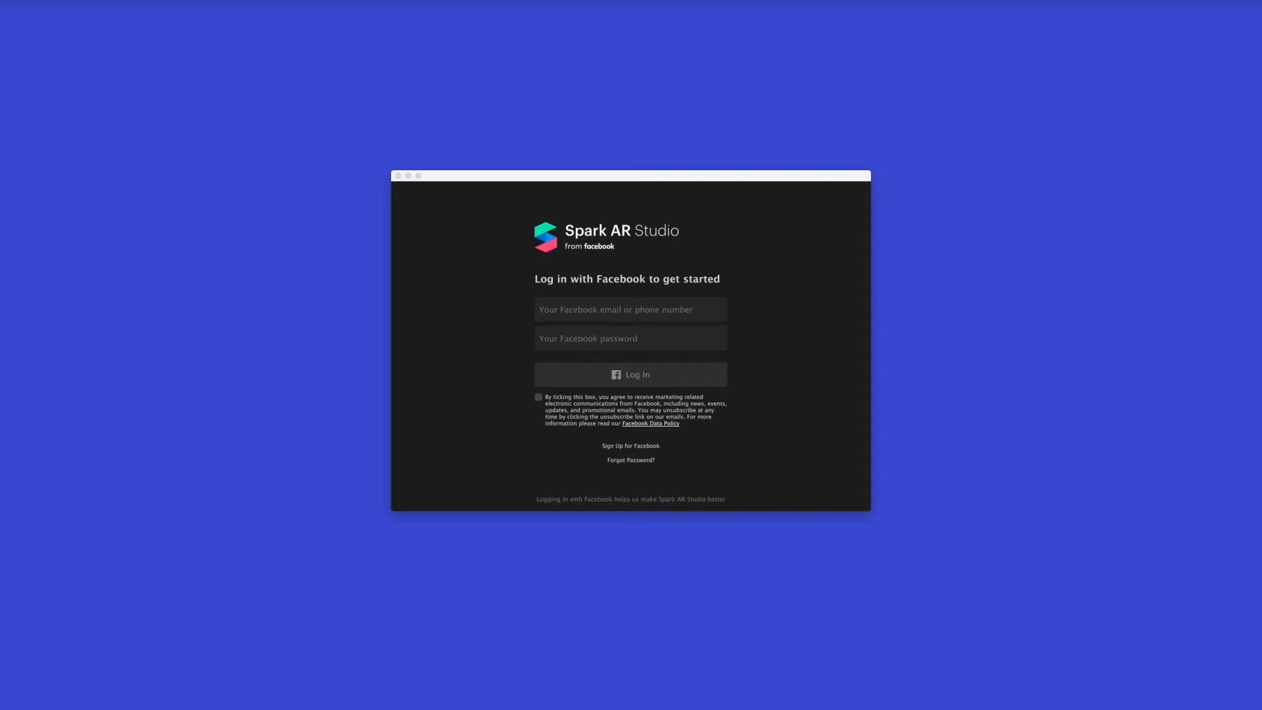
Log in to Spark AR Studio with the Facebook account's e-mail and password
{"action": "left_click", "coordinate": [646, 314]}
{"action": "type", "text": "..."}
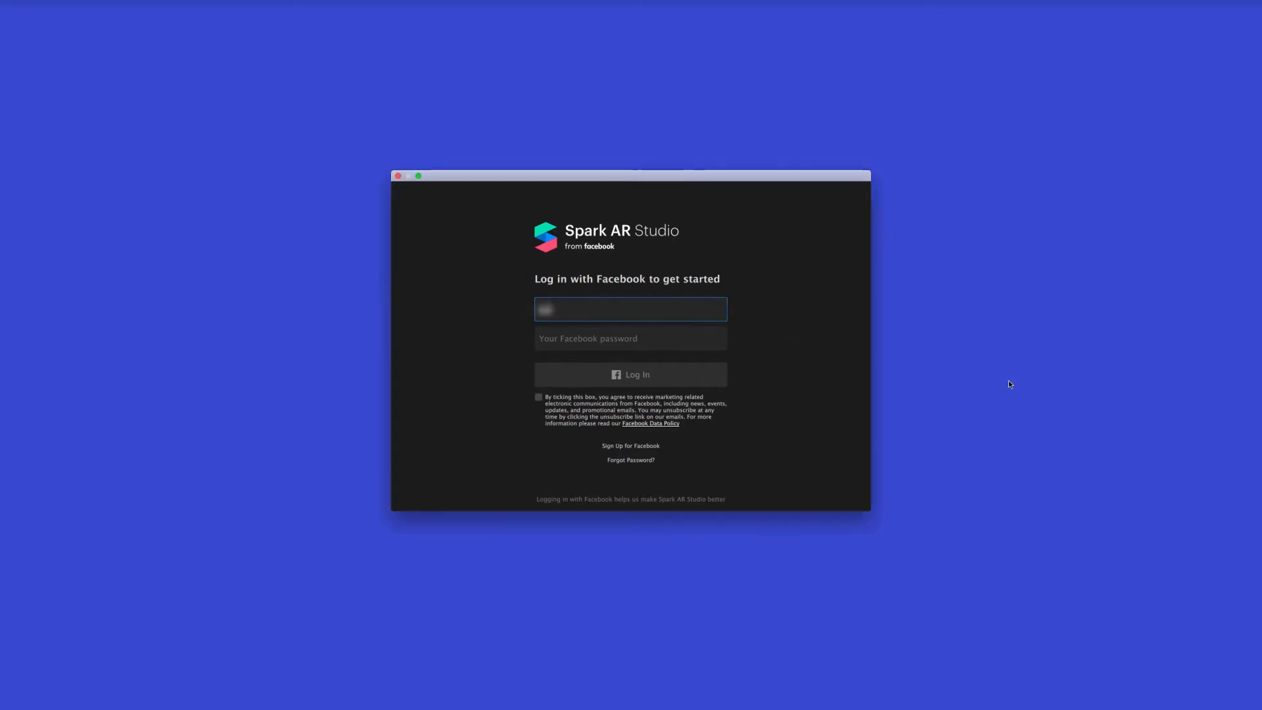
{"action": "type", "text": "..."}
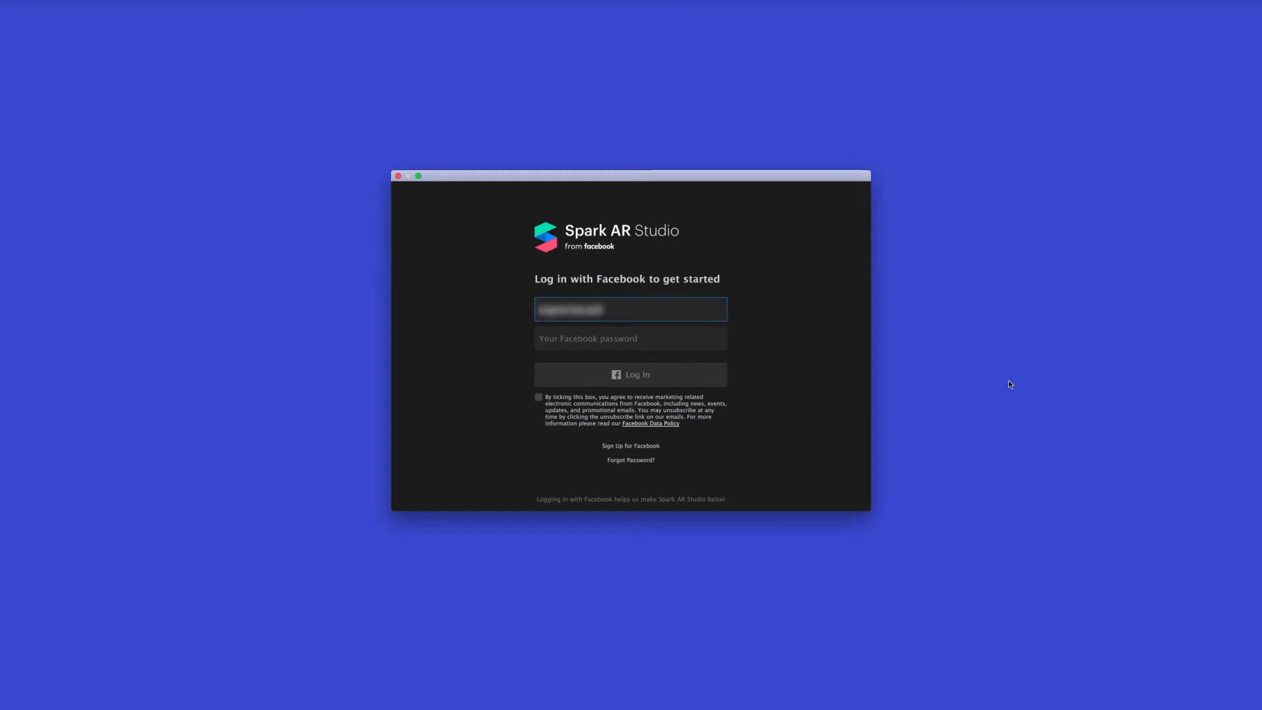
{"action": "type", "text": "..."}
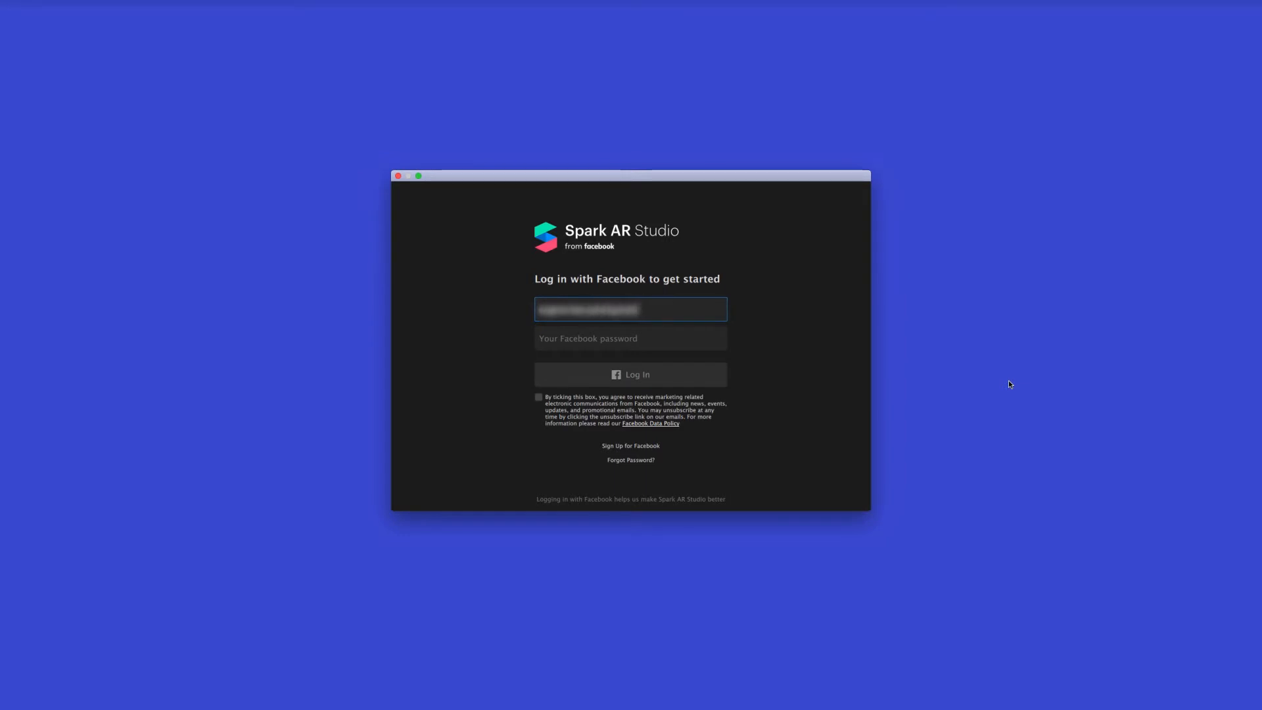
{"action": "key", "text": "Tab"}
{"action": "key", "text": "super+v"}
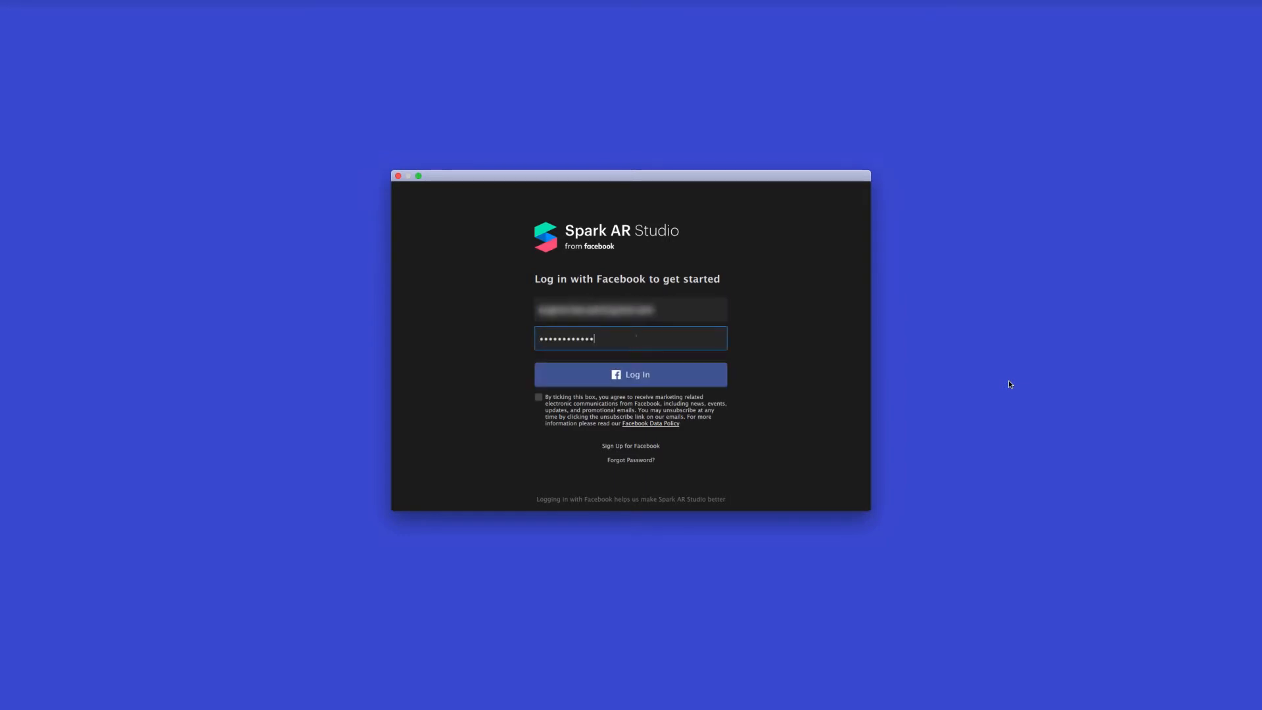
{"action": "left_click", "coordinate": [720, 372]}
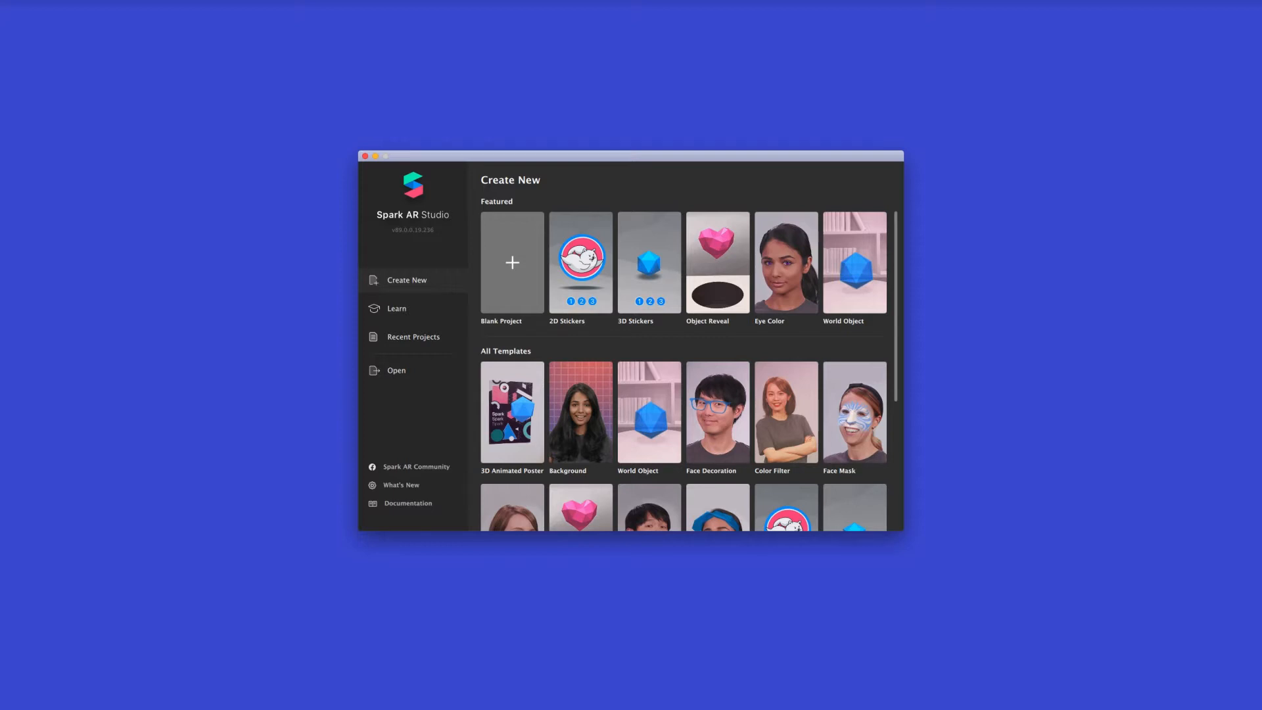
Look through the available templates and create a blank project
{"action": "scroll", "coordinate": [850, 355], "scroll_direction": "down", "scroll_amount": 2}
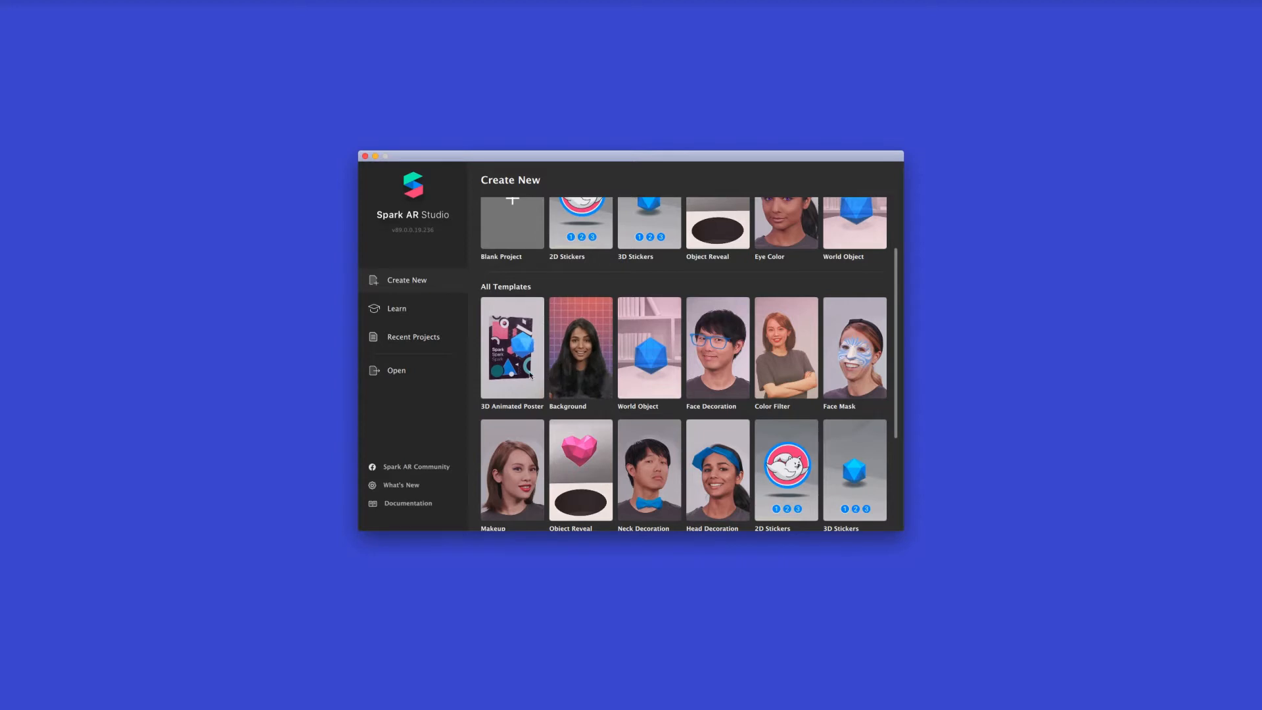
{"action": "scroll", "coordinate": [524, 374], "scroll_direction": "up", "scroll_amount": 2}
{"action": "scroll", "coordinate": [523, 374], "scroll_direction": "up", "scroll_amount": 1}
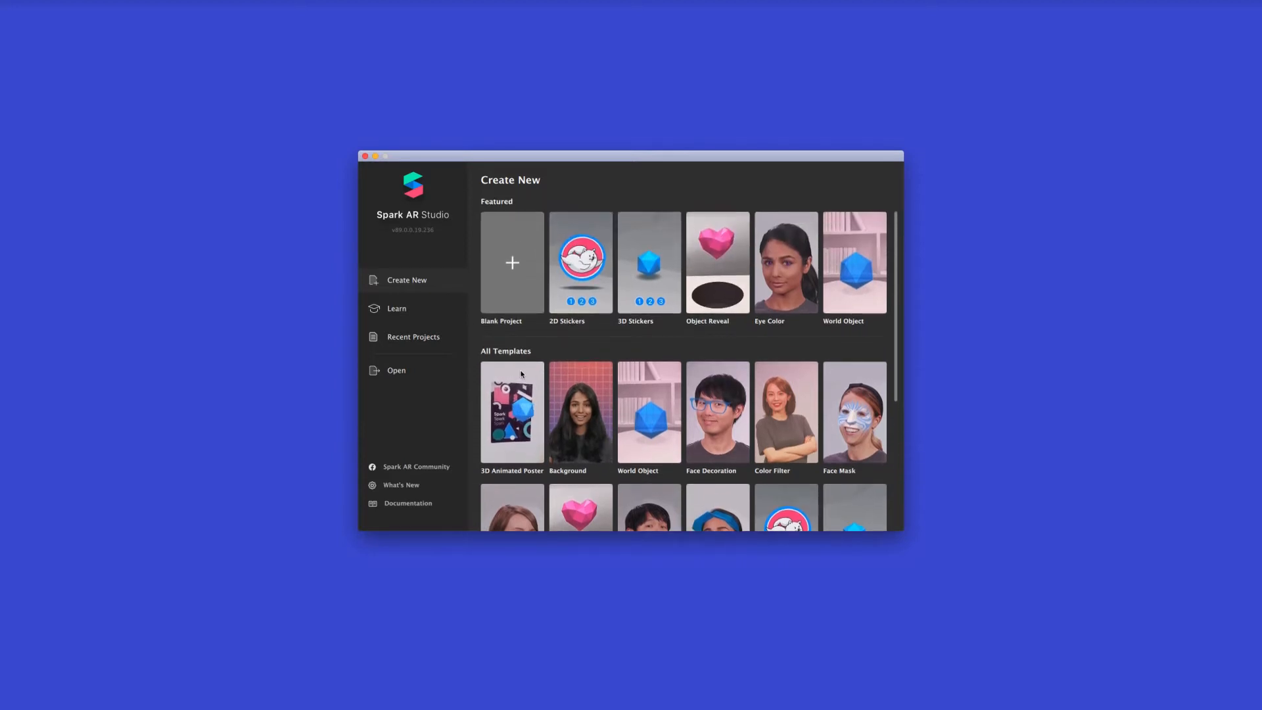
{"action": "left_click", "coordinate": [515, 284]}
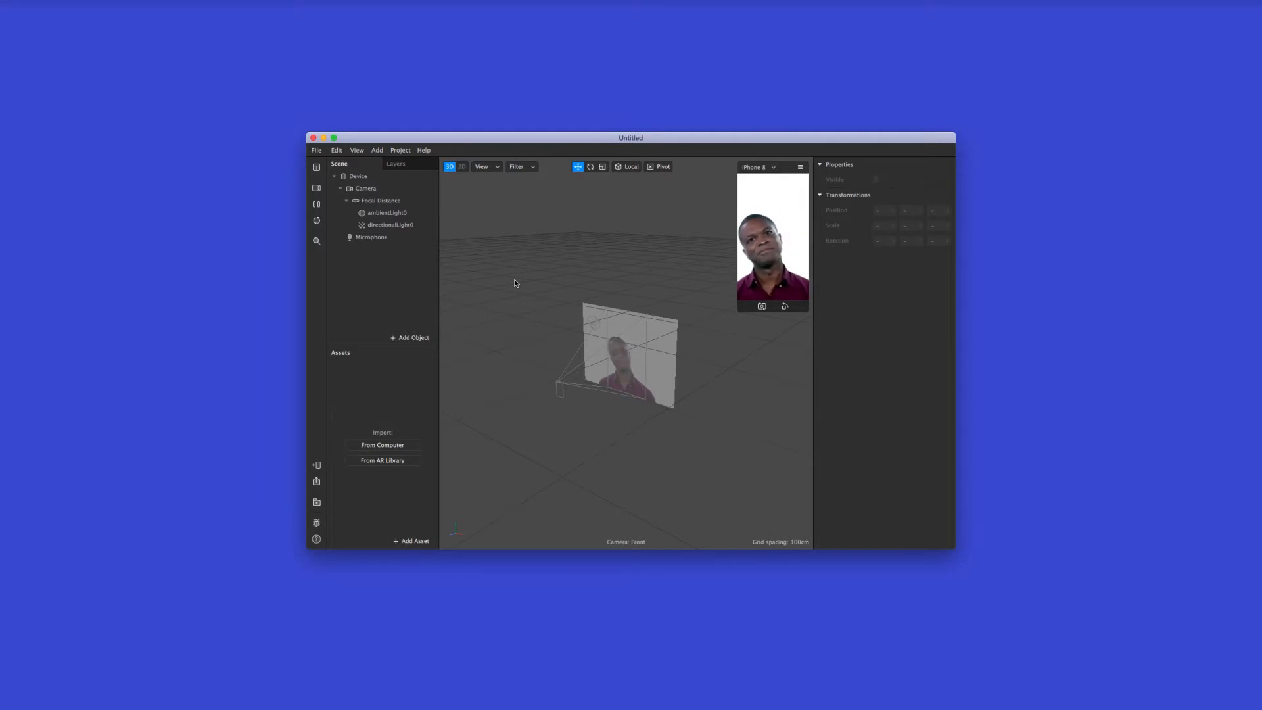
Request the Face Assets download and bring up the Face Reference Assets documentation page in the browser
{"action": "left_click", "coordinate": [424, 151]}
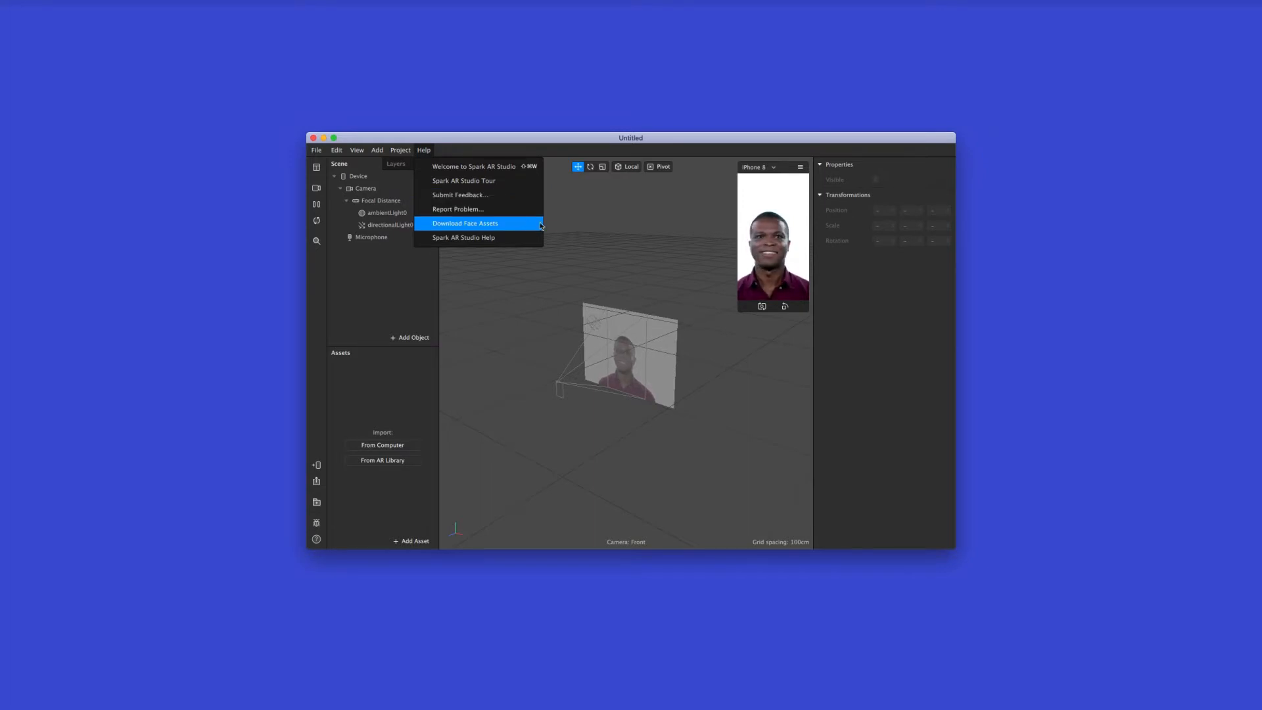
{"action": "left_click", "coordinate": [570, 225]}
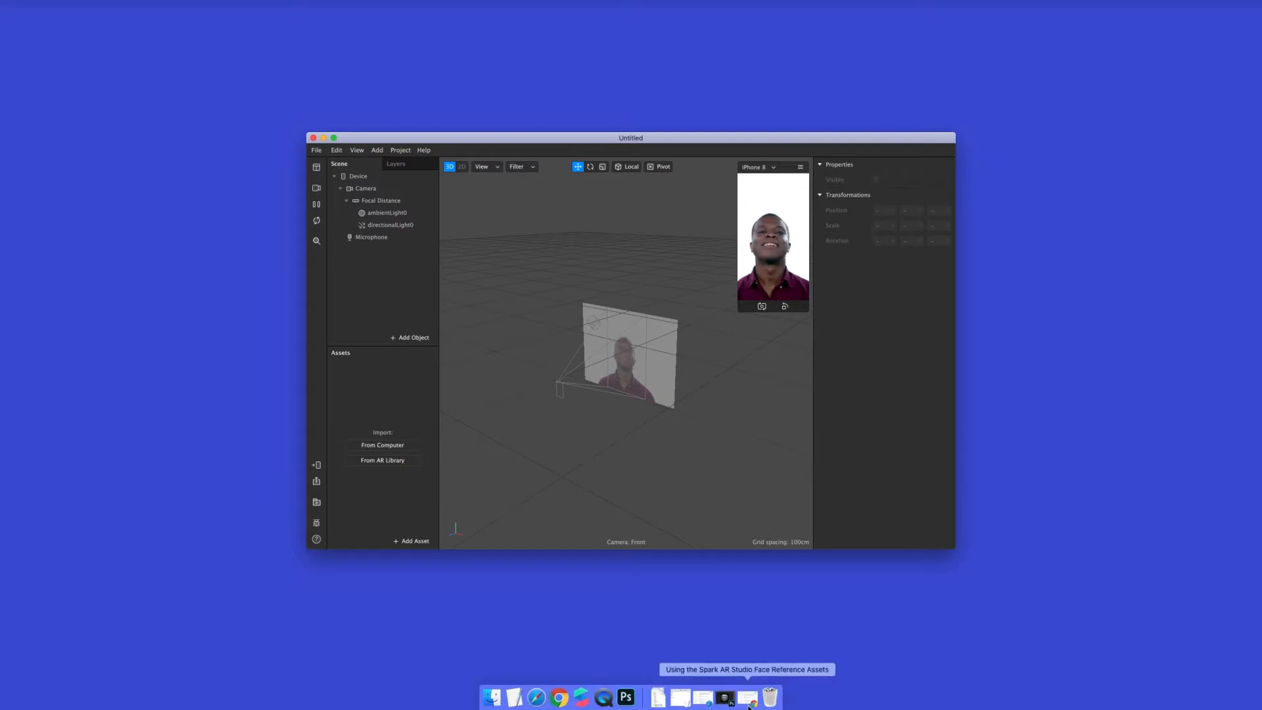
{"action": "left_click", "coordinate": [748, 705]}
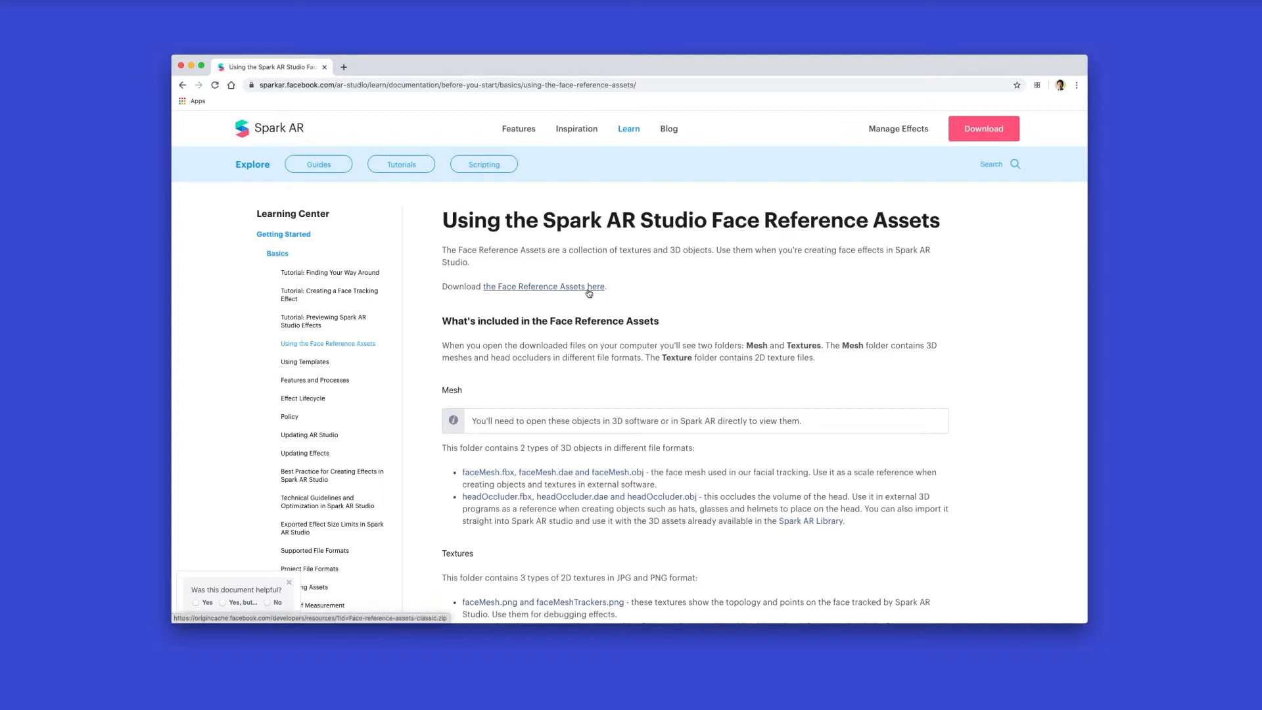
Switch to Finder and open the Textures folder inside the FaceAssets folder
{"action": "key", "text": "super+Tab"}
{"action": "key", "text": "super+Tab"}
{"action": "key", "text": "super+Tab"}
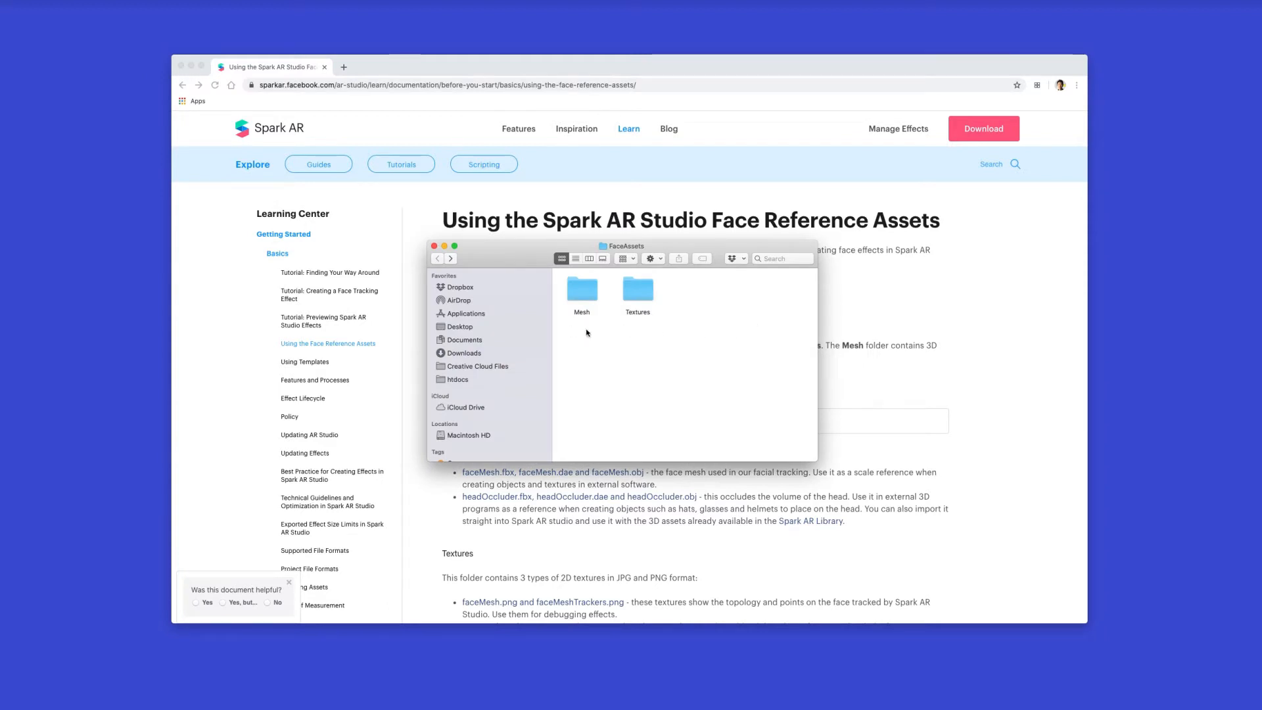
{"action": "left_click", "coordinate": [650, 299]}
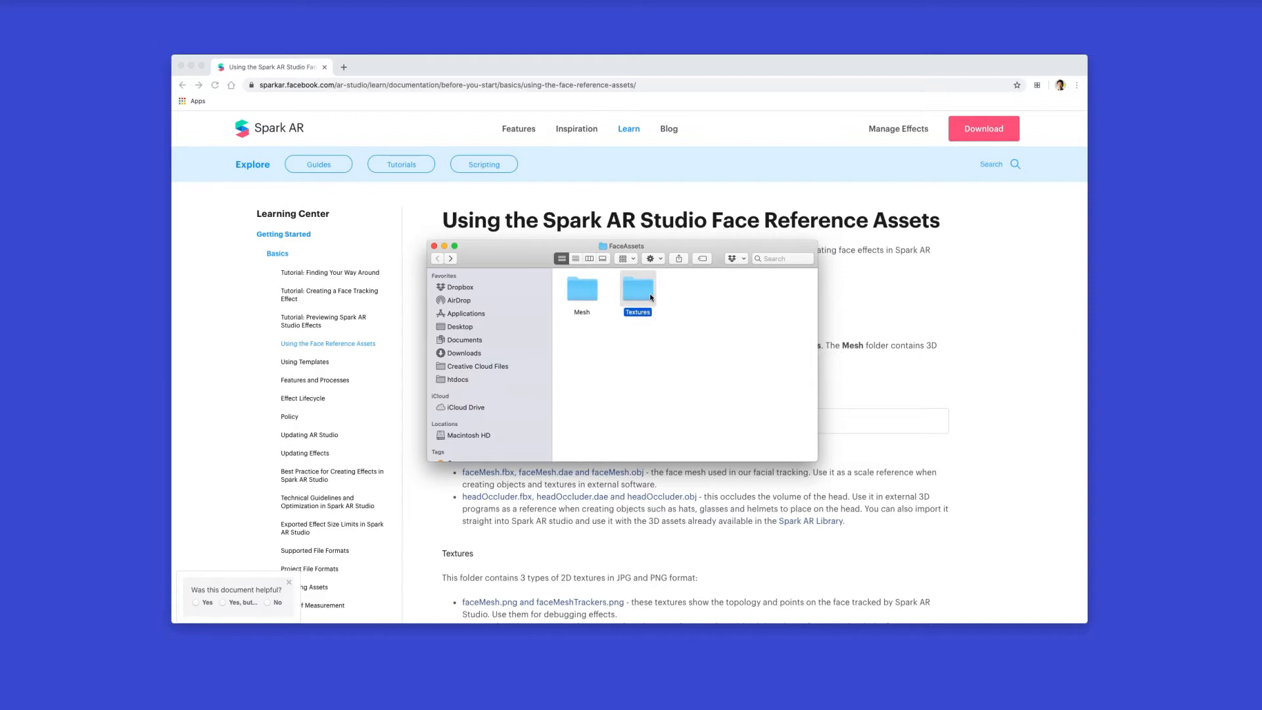
{"action": "double_click", "coordinate": [651, 298]}
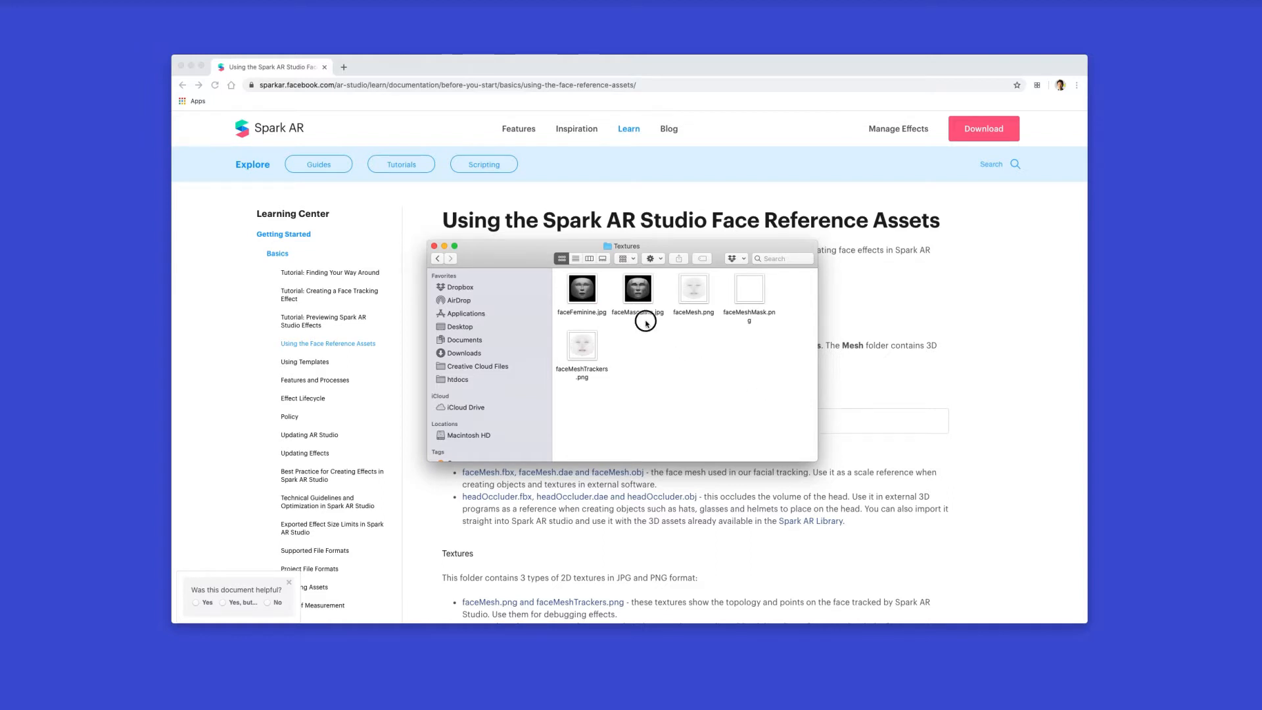
Preview the faceMasculine.jpg and faceFeminine.jpg reference textures at full size
{"action": "left_click_drag", "start_coordinate": [646, 321], "coordinate": [575, 293]}
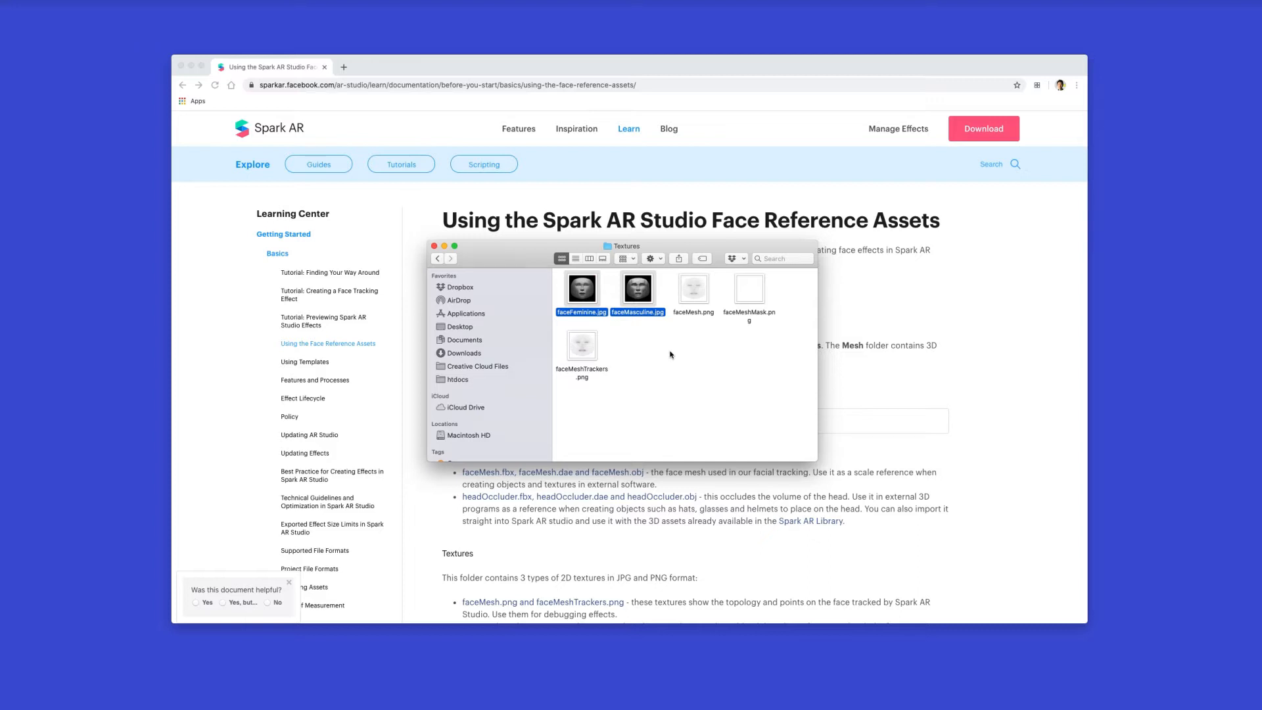
{"action": "left_click", "coordinate": [661, 345]}
{"action": "left_click", "coordinate": [638, 299]}
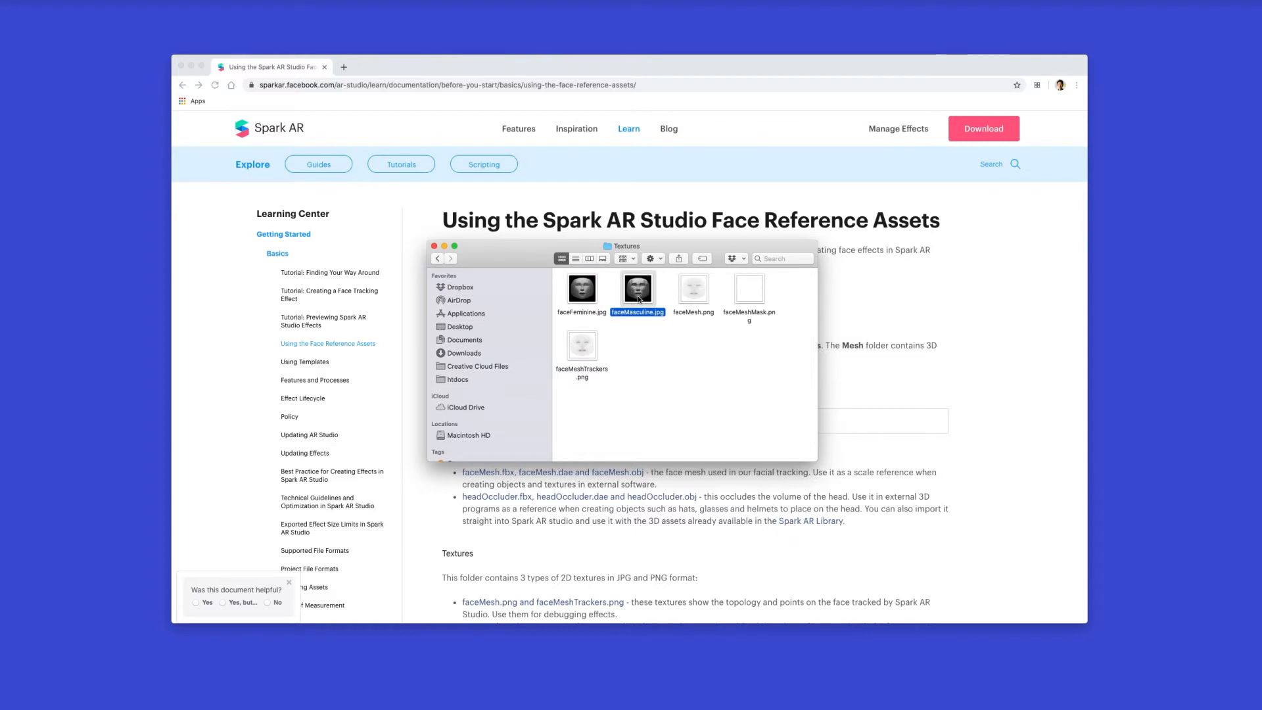
{"action": "key", "text": "space"}
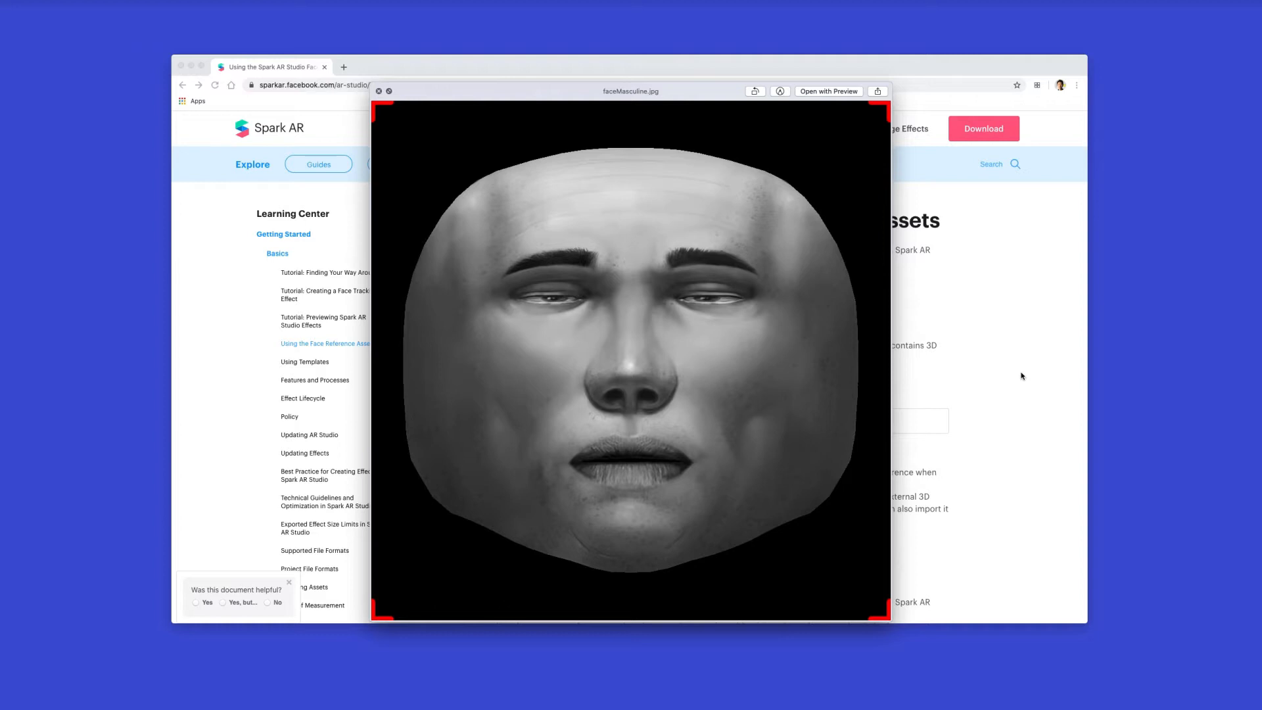
{"action": "key", "text": "Down"}
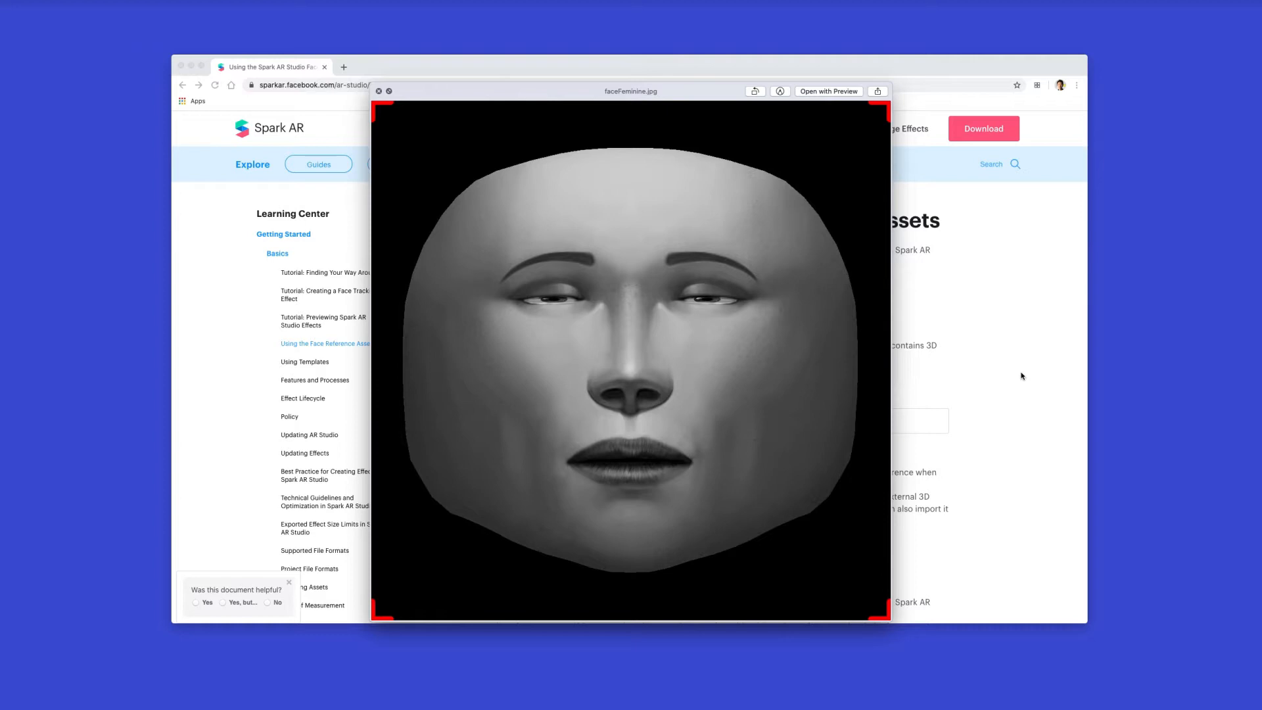
{"action": "key", "text": "space"}
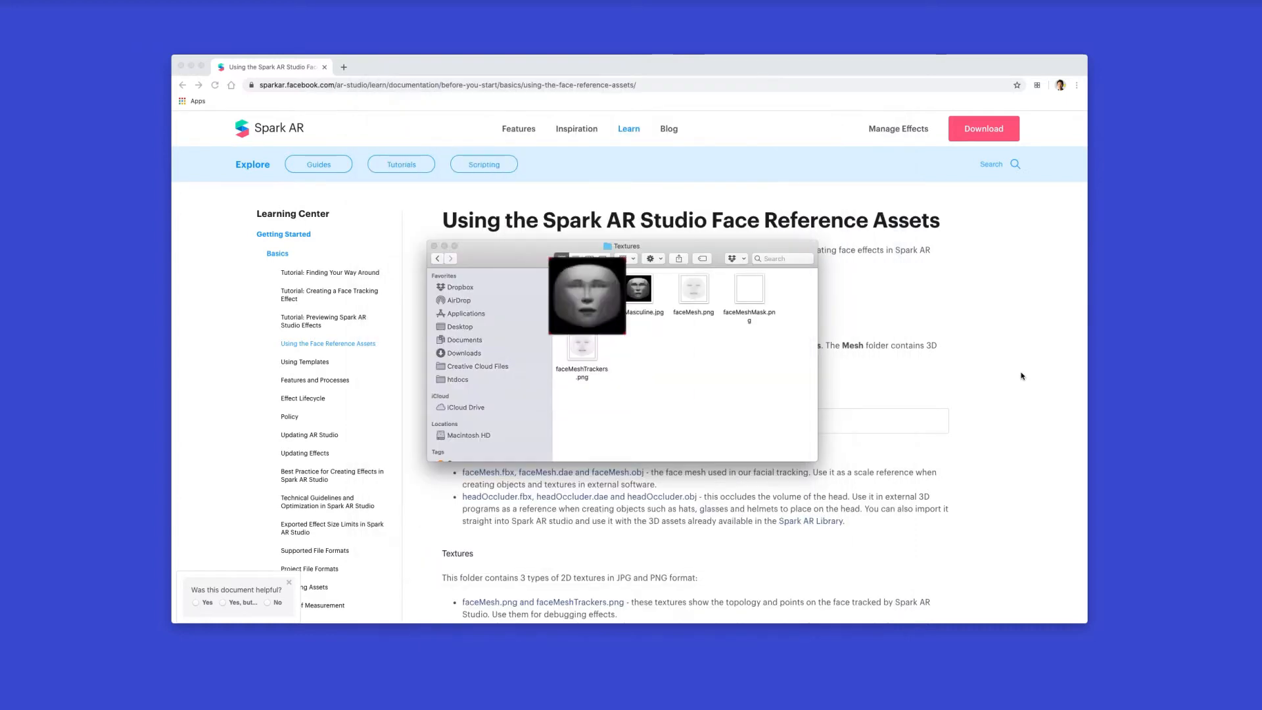
Select the faceMasculine.jpg texture and switch to Photoshop with that image open
{"action": "left_click", "coordinate": [646, 297]}
{"action": "left_click", "coordinate": [589, 292]}
{"action": "left_click", "coordinate": [629, 292]}
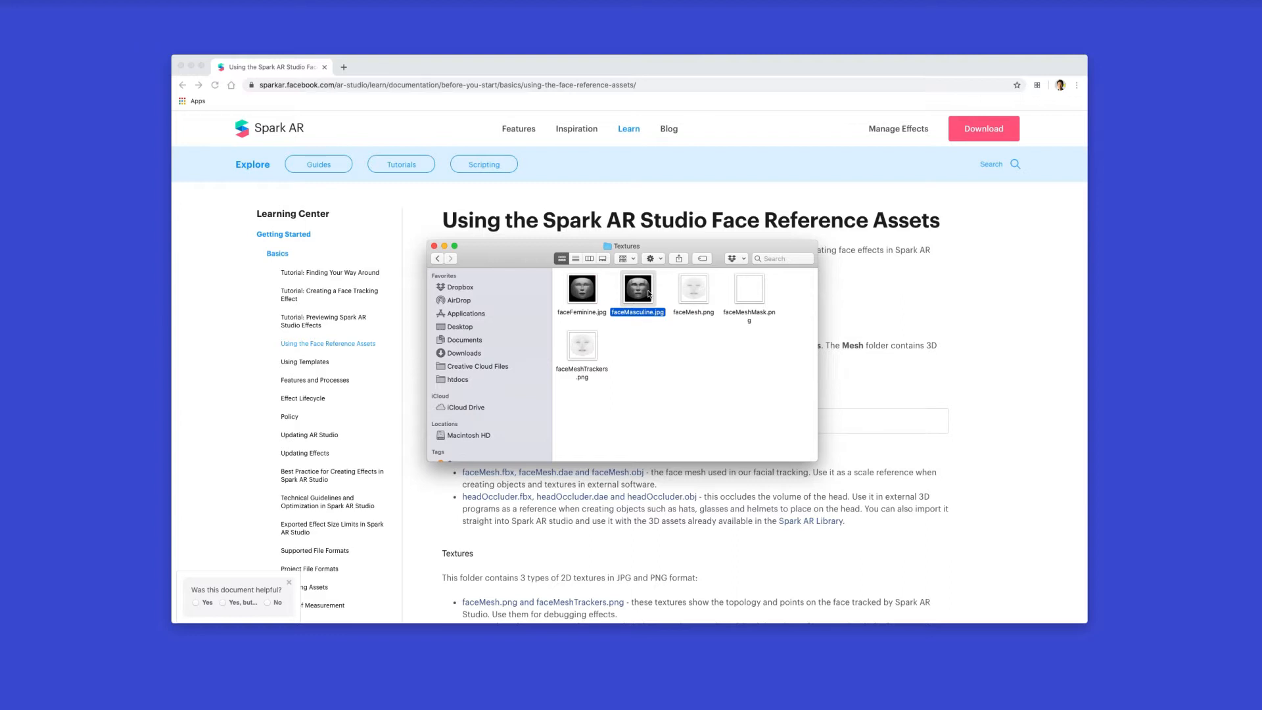
{"action": "left_click", "coordinate": [735, 703]}
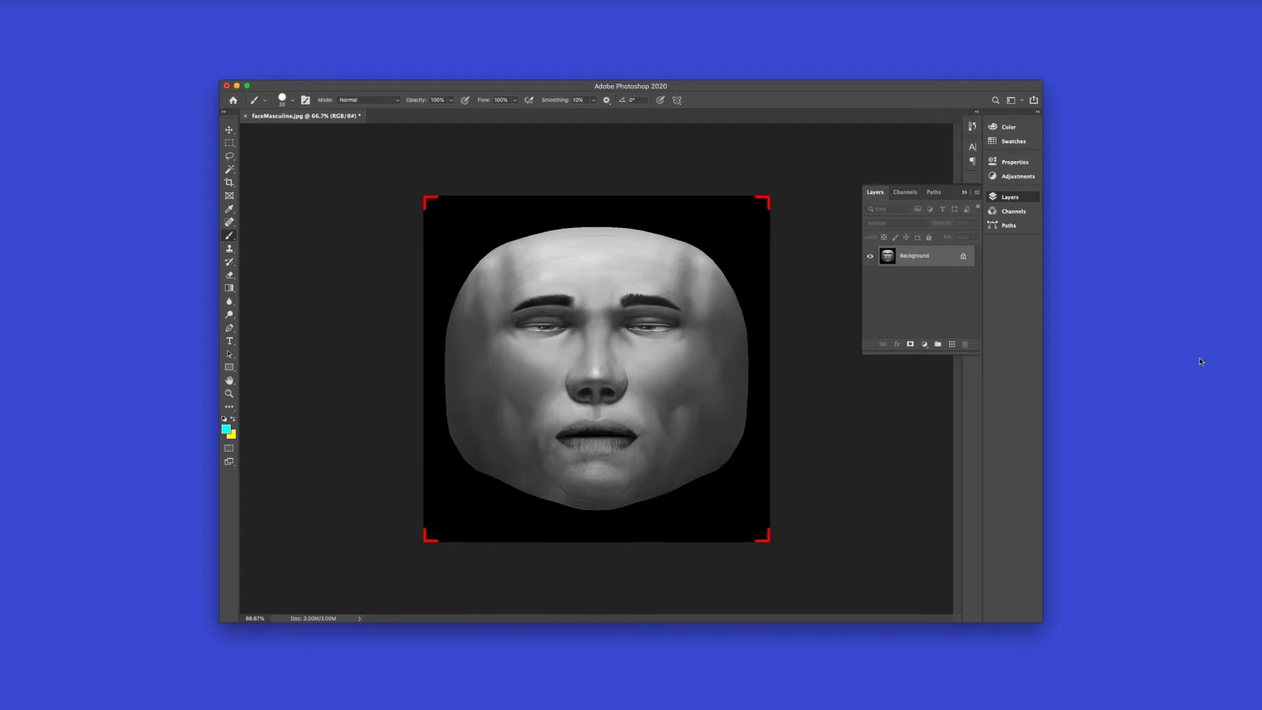
Add a new layer above the face image and paint three cyan dots above the right-hand eyebrow
{"action": "left_click", "coordinate": [952, 345]}
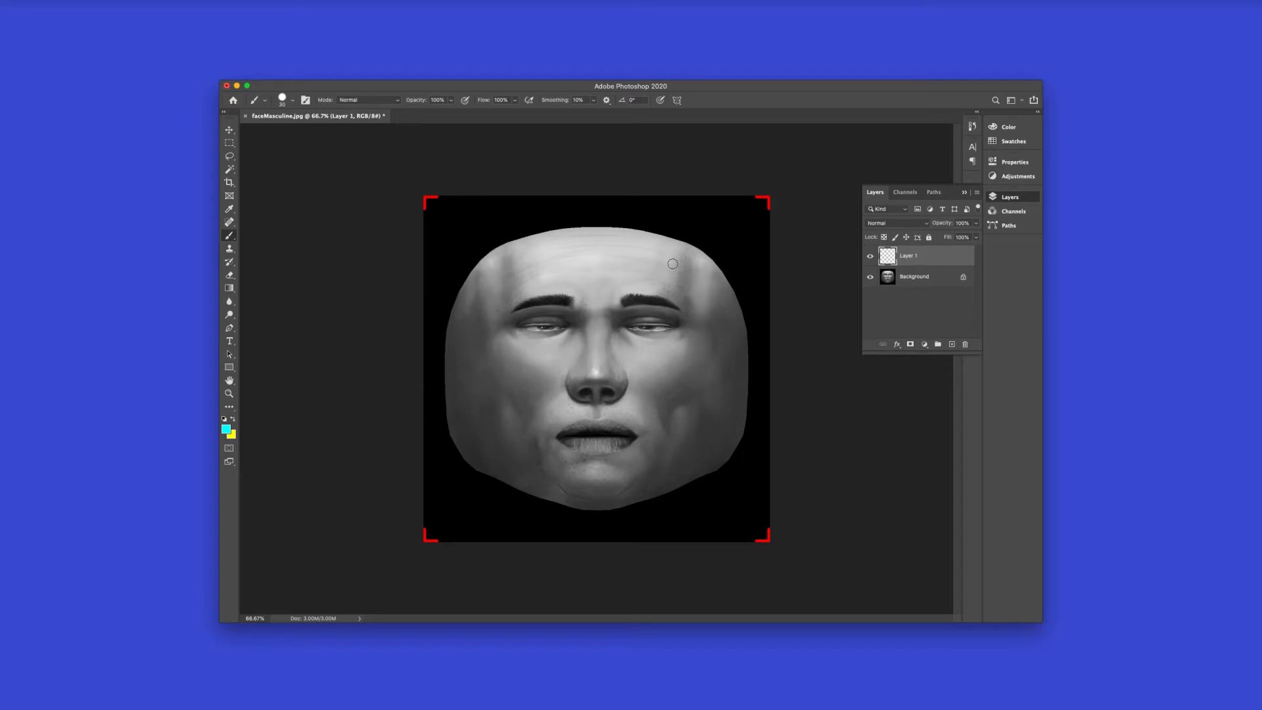
{"action": "left_click", "coordinate": [631, 282]}
{"action": "left_click", "coordinate": [652, 283]}
{"action": "left_click", "coordinate": [674, 289]}
Swap the brush color to yellow and paint five short strokes in a row beneath the right-hand eye
{"action": "left_click", "coordinate": [233, 420]}
{"action": "left_click", "coordinate": [630, 351]}
{"action": "mouse_move", "coordinate": [646, 345]}
{"action": "left_mouse_down"}
{"action": "mouse_move", "coordinate": [646, 360]}
{"action": "mouse_move", "coordinate": [695, 345]}
{"action": "left_mouse_up"}
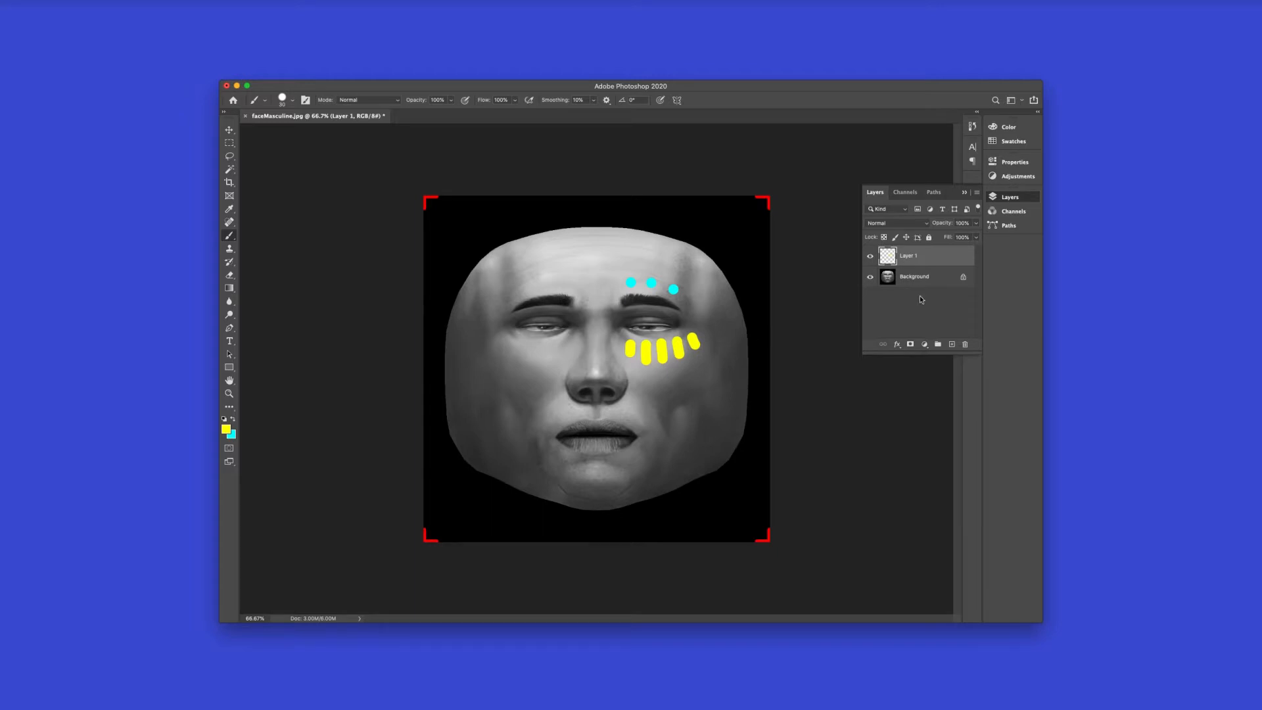
Delete the Background layer holding the face image, leaving the painted marks on transparency
{"action": "left_click", "coordinate": [938, 283]}
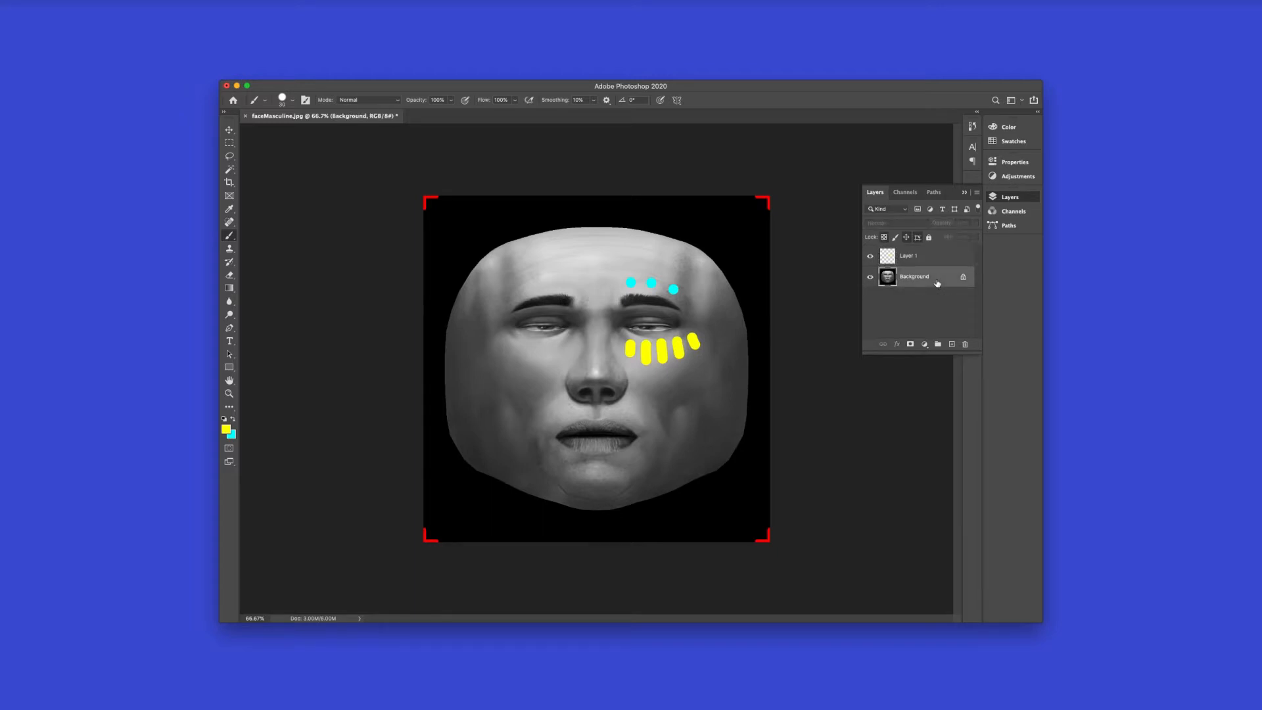
{"action": "left_click", "coordinate": [965, 344]}
{"action": "left_click", "coordinate": [722, 221]}
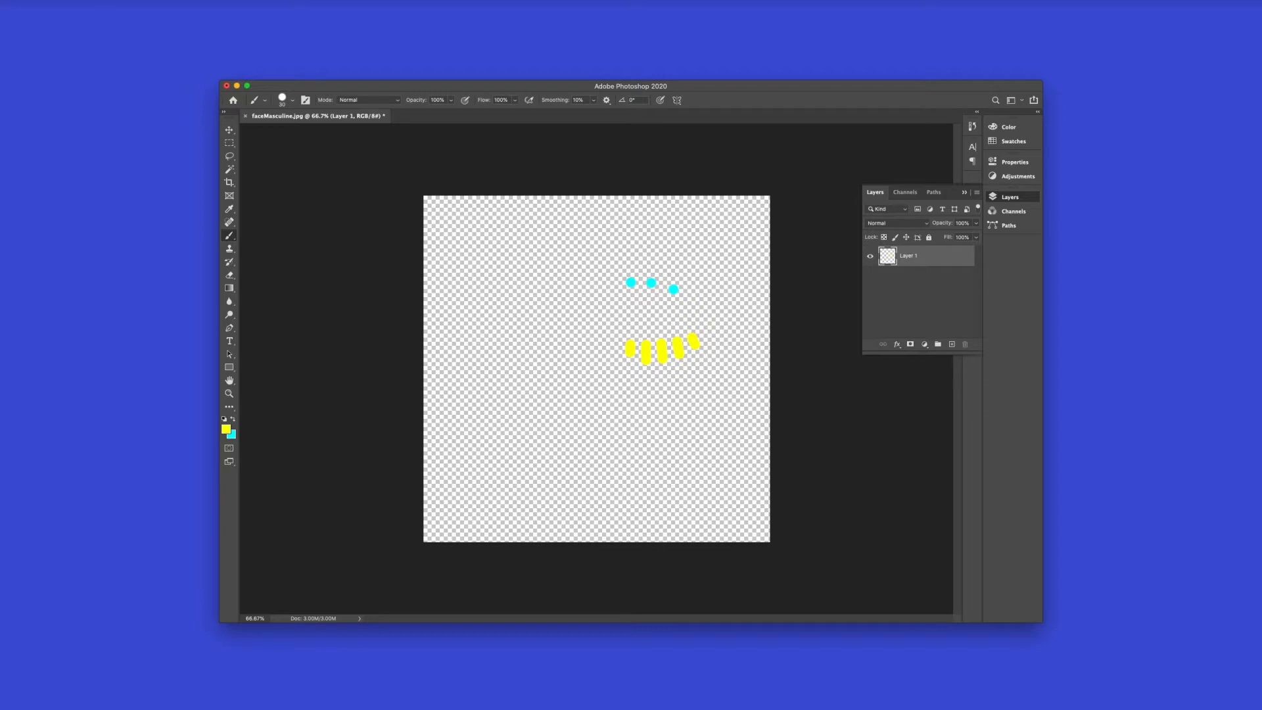
Export the artwork as a PNG named "face paint color.png" in the facial filter folder
{"action": "left_click", "coordinate": [66, 0]}
{"action": "mouse_move", "coordinate": [140, 124]}
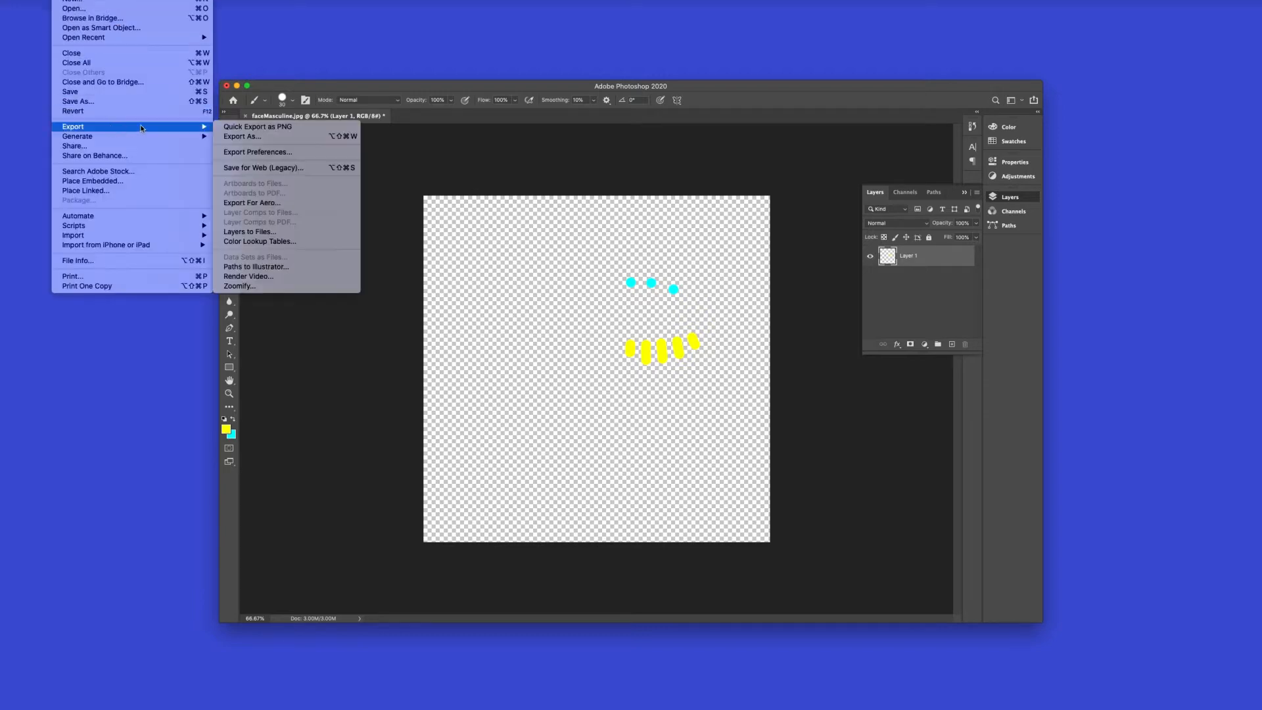
{"action": "left_click", "coordinate": [248, 127]}
{"action": "left_click", "coordinate": [617, 130]}
{"action": "left_click_drag", "start_coordinate": [635, 133], "coordinate": [552, 131]}
{"action": "type", "text": "face paint color"}
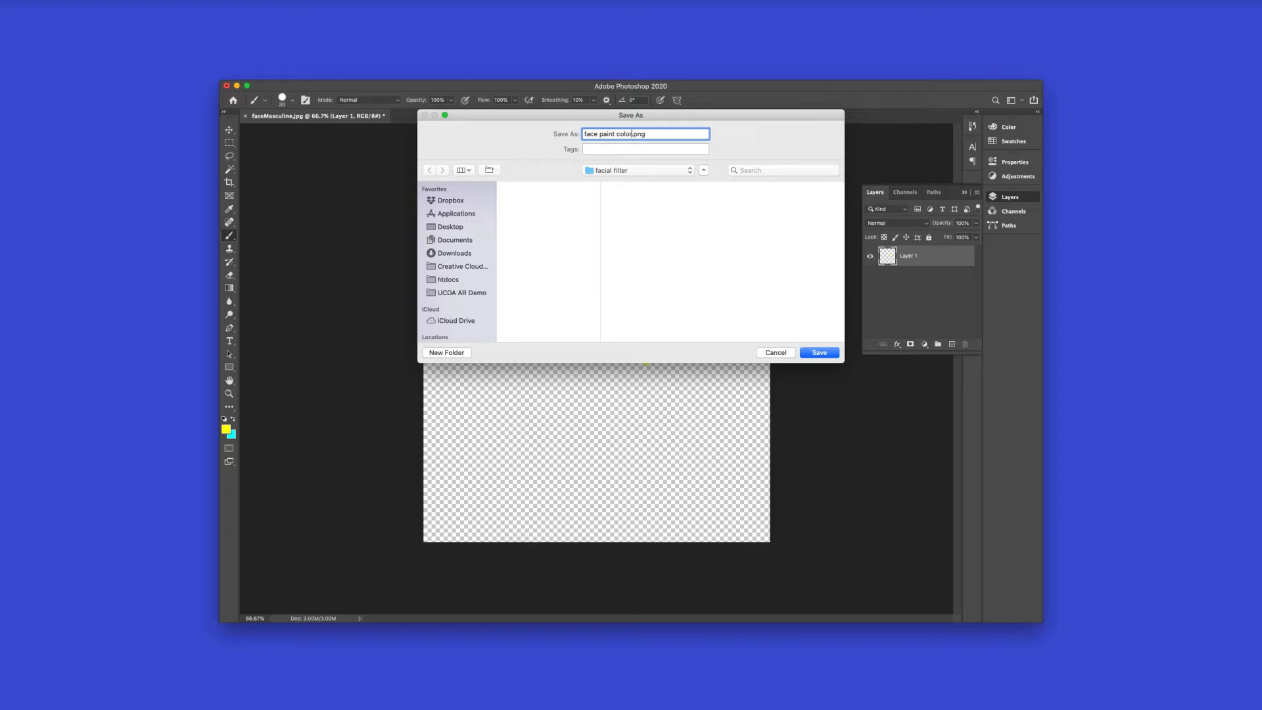
{"action": "key", "text": "Return"}
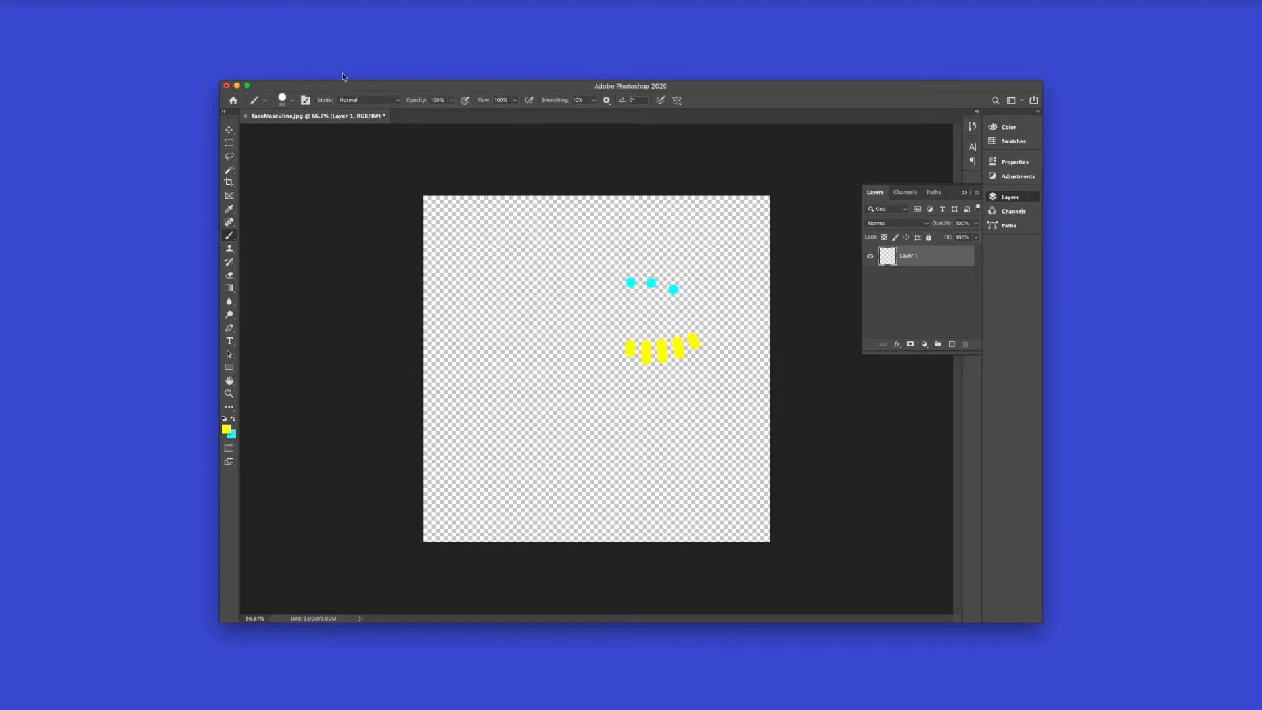
Convert the image to Grayscale, discarding its color information, and set the mode back to RGB Color
{"action": "left_click", "coordinate": [109, 0]}
{"action": "mouse_move", "coordinate": [121, 0]}
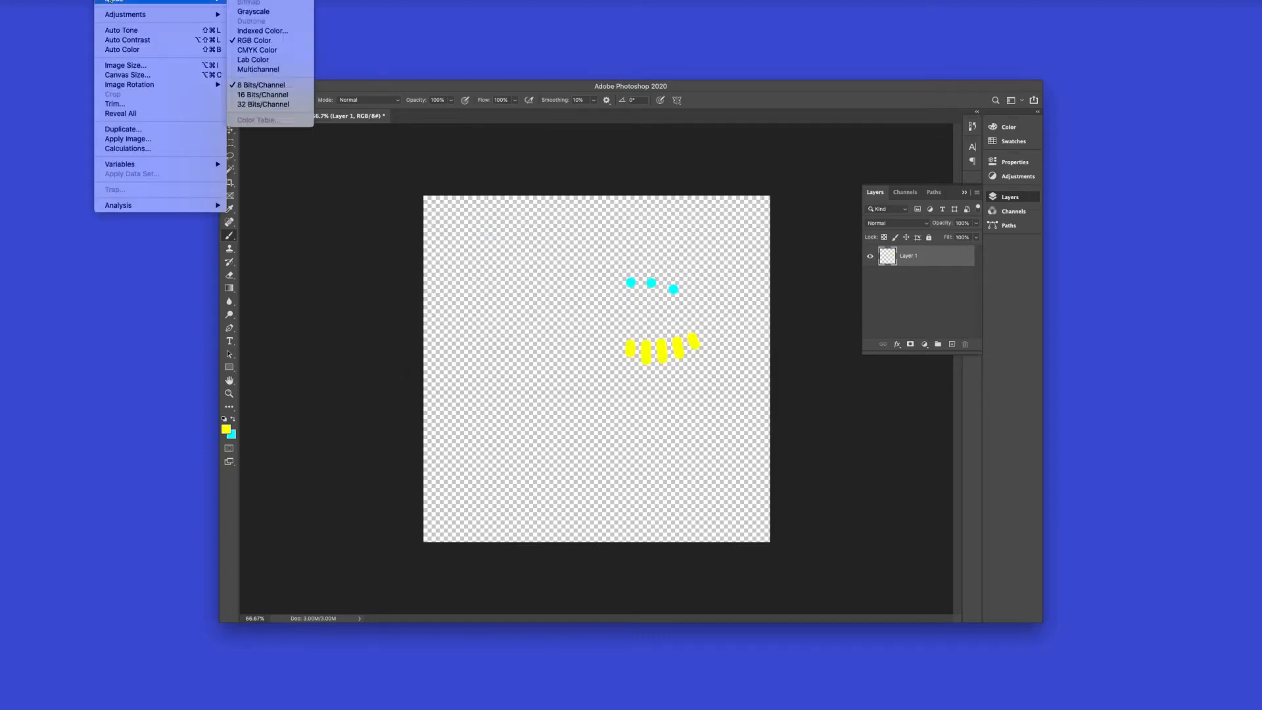
{"action": "left_click", "coordinate": [263, 16]}
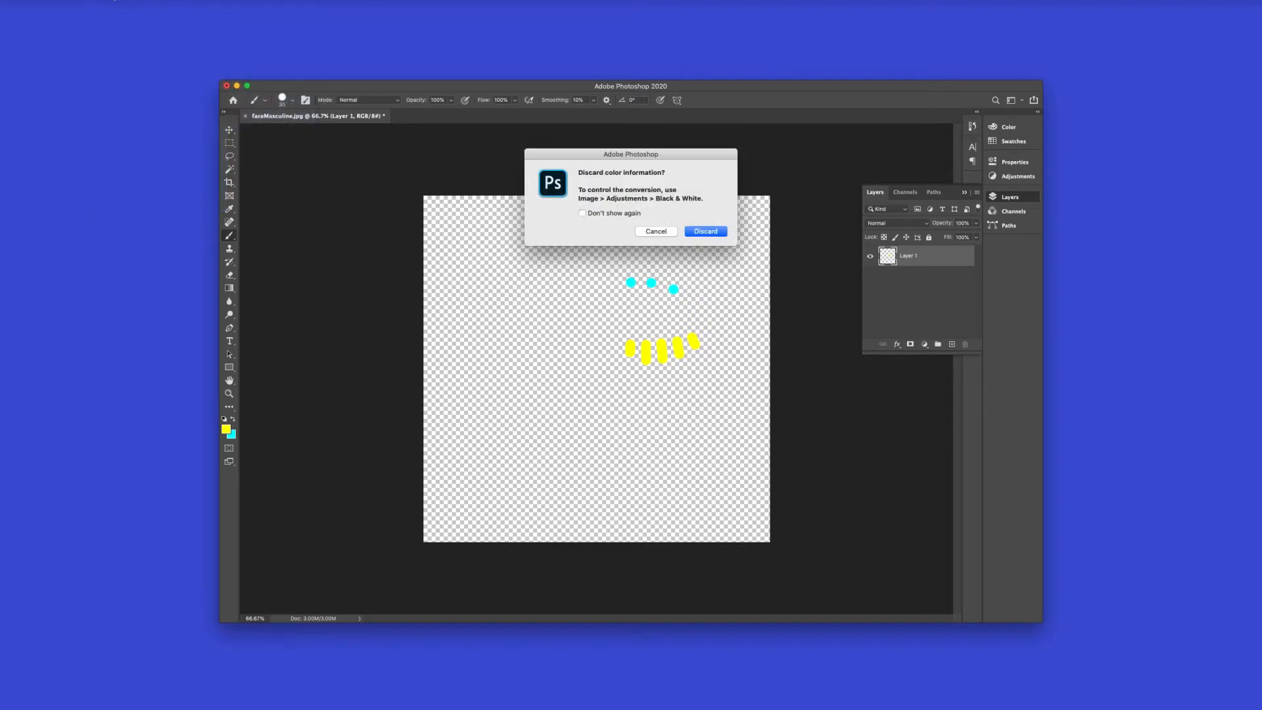
{"action": "left_click", "coordinate": [692, 230]}
{"action": "left_click", "coordinate": [109, 0]}
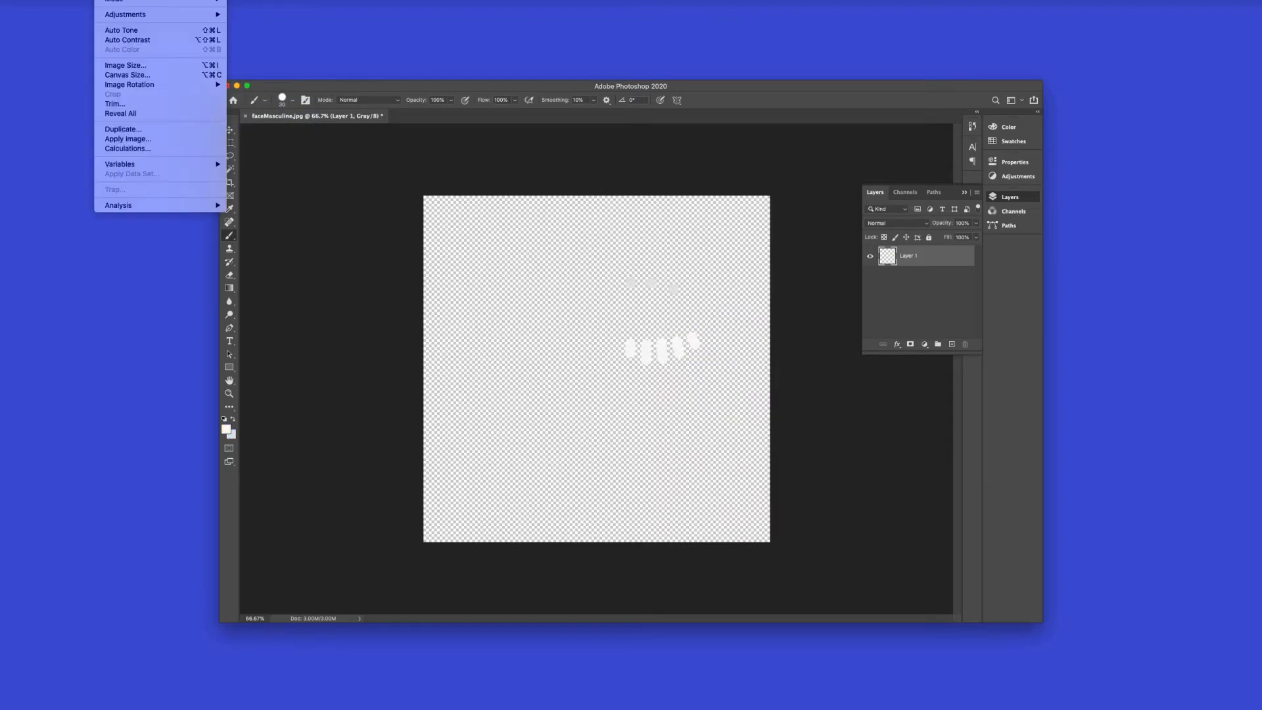
{"action": "mouse_move", "coordinate": [121, 0]}
{"action": "left_click", "coordinate": [265, 40]}
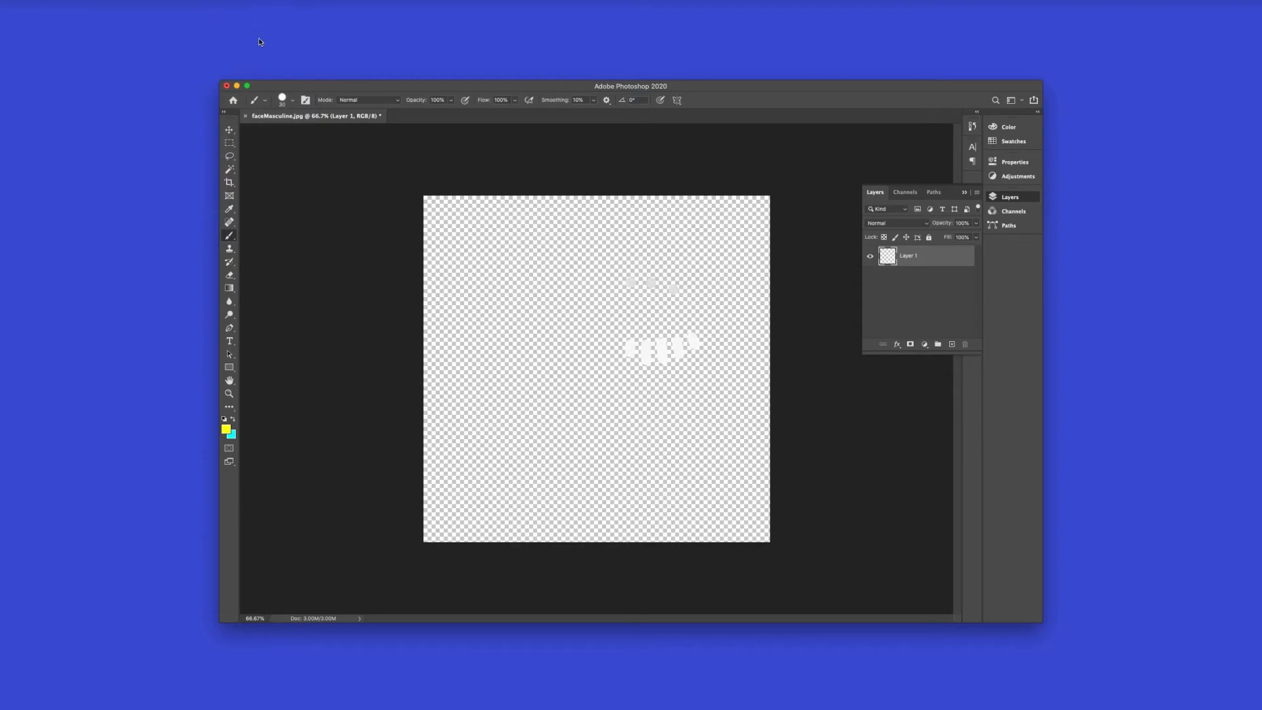
Export the grayscale artwork as a PNG named "face paint gray.png" in the facial filter folder
{"action": "left_click", "coordinate": [63, 0]}
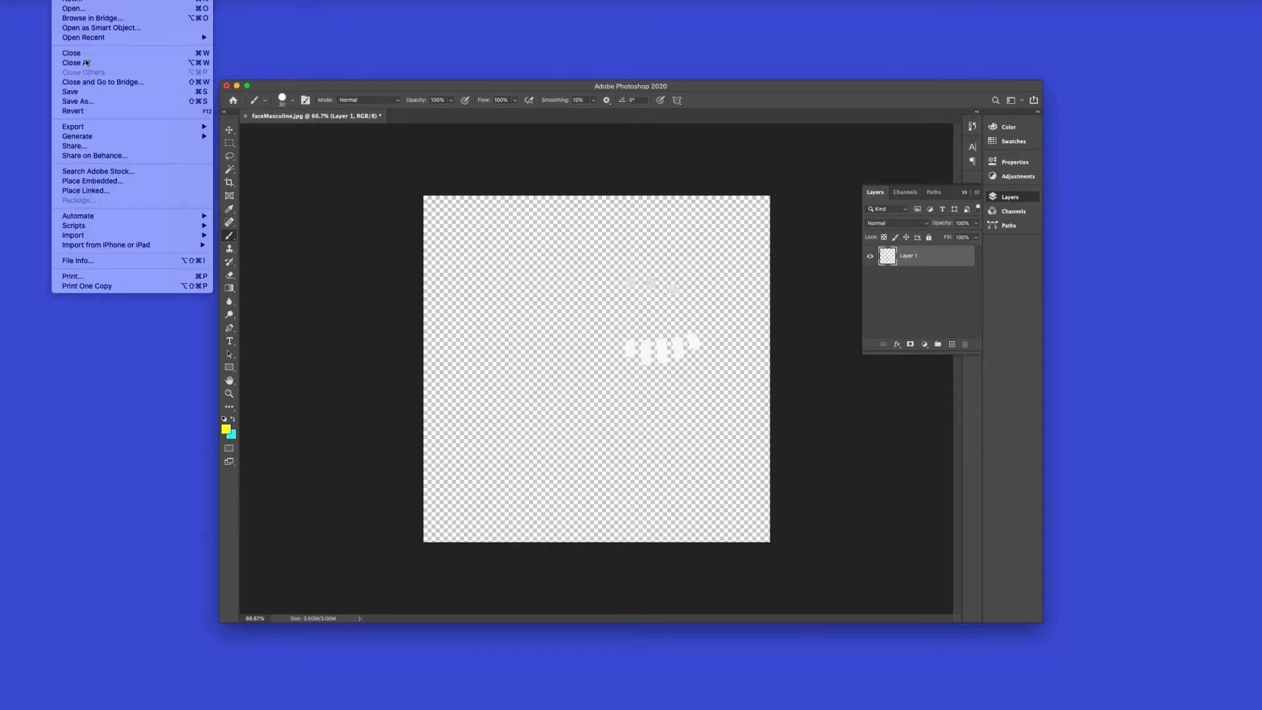
{"action": "mouse_move", "coordinate": [113, 126]}
{"action": "left_click", "coordinate": [258, 128]}
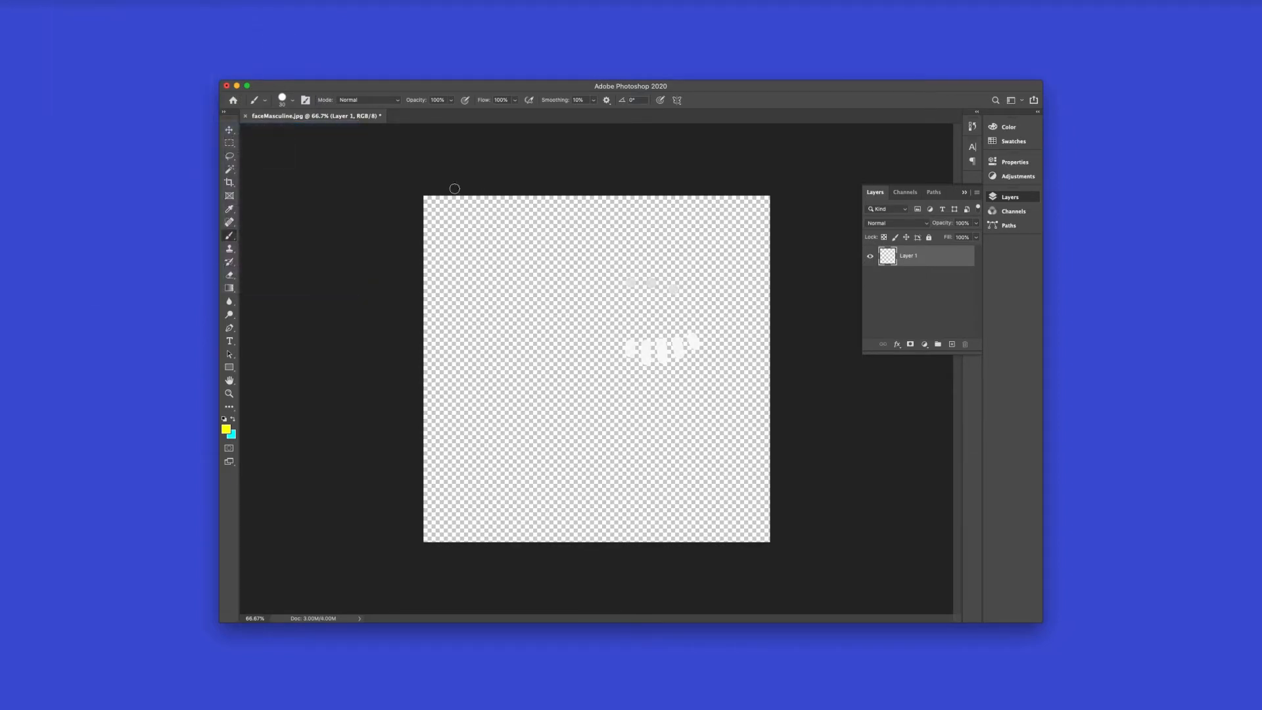
{"action": "double_click", "coordinate": [624, 134]}
{"action": "type", "text": "gray"}
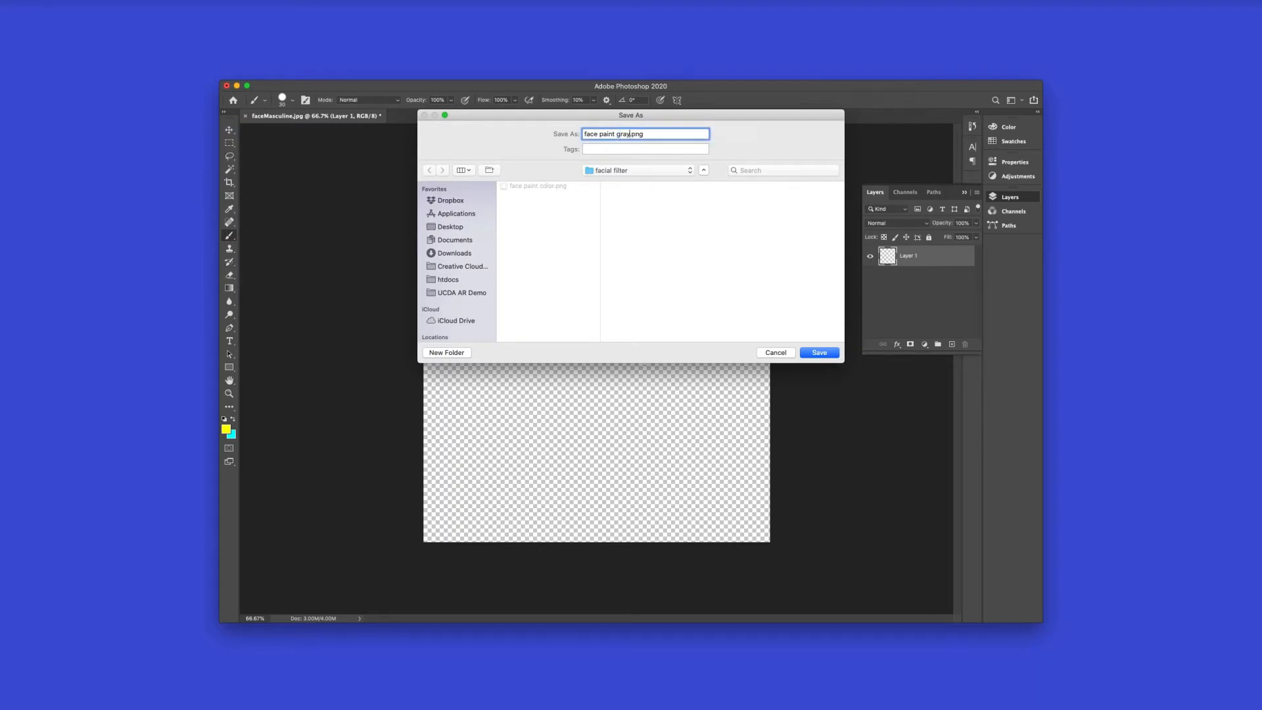
{"action": "left_click", "coordinate": [821, 353]}
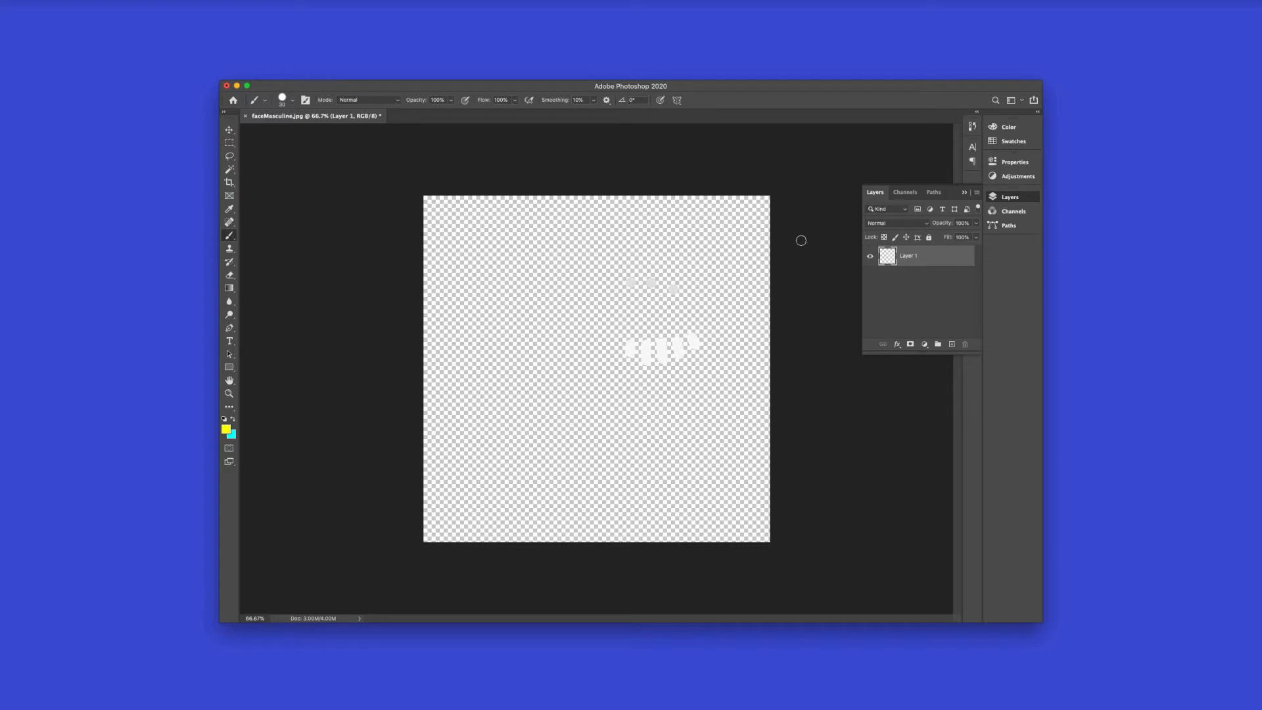
Minimize Photoshop to switch to Spark AR Studio and set the preview's simulated device to iPhone X
{"action": "left_click", "coordinate": [236, 86]}
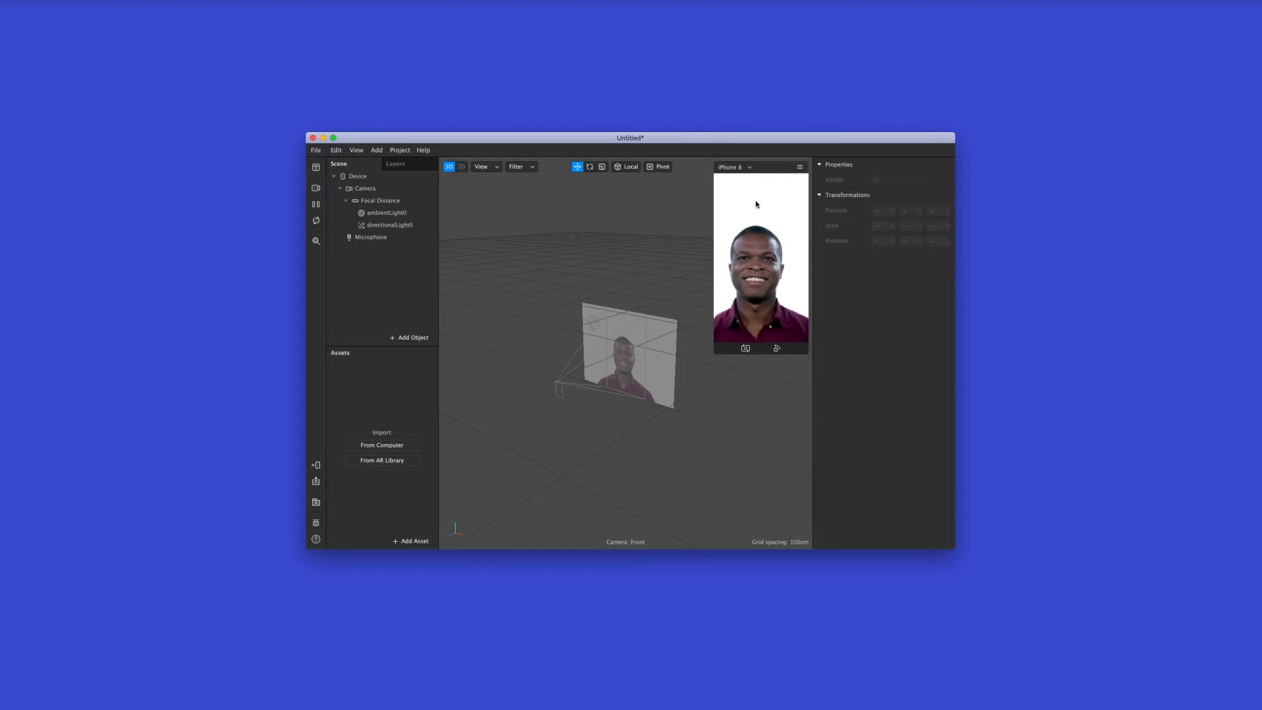
{"action": "left_click", "coordinate": [738, 168]}
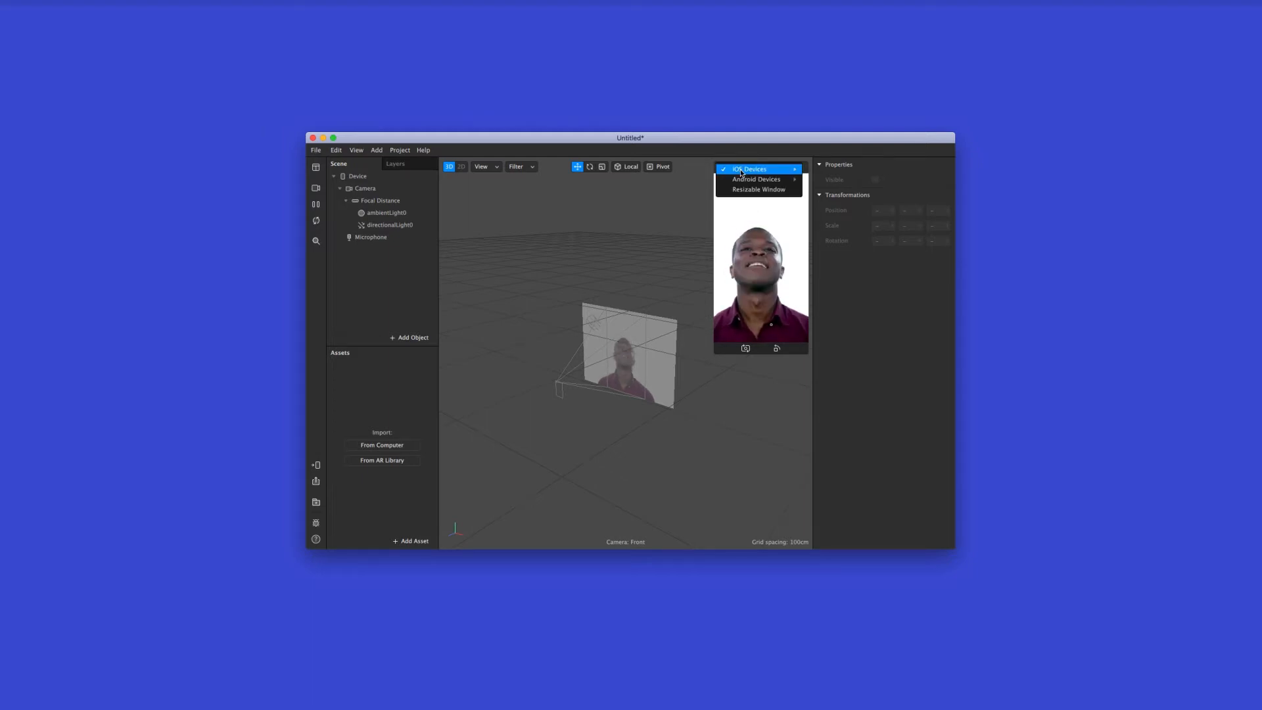
{"action": "mouse_move", "coordinate": [763, 169]}
{"action": "left_click", "coordinate": [831, 189]}
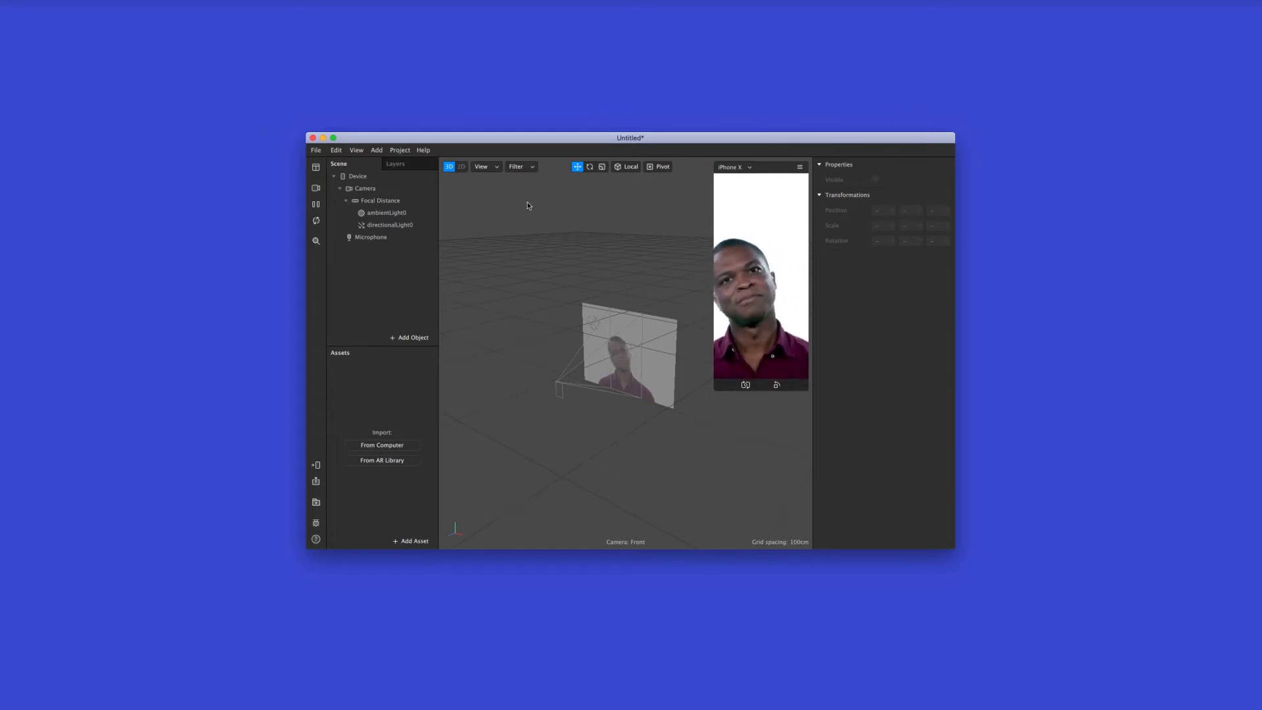
Try out different Real-Time Simulation faces in the preview, and pause and resume the last video
{"action": "left_click", "coordinate": [316, 190]}
{"action": "left_click", "coordinate": [366, 245]}
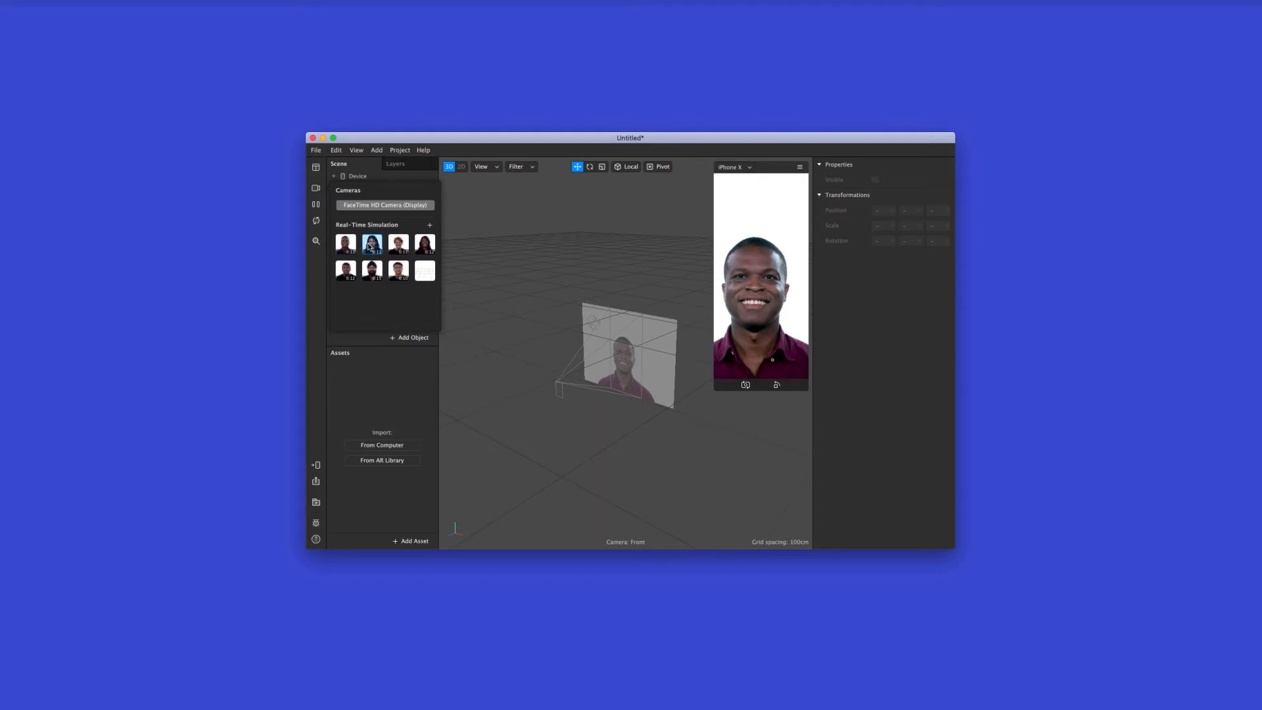
{"action": "left_click", "coordinate": [400, 247]}
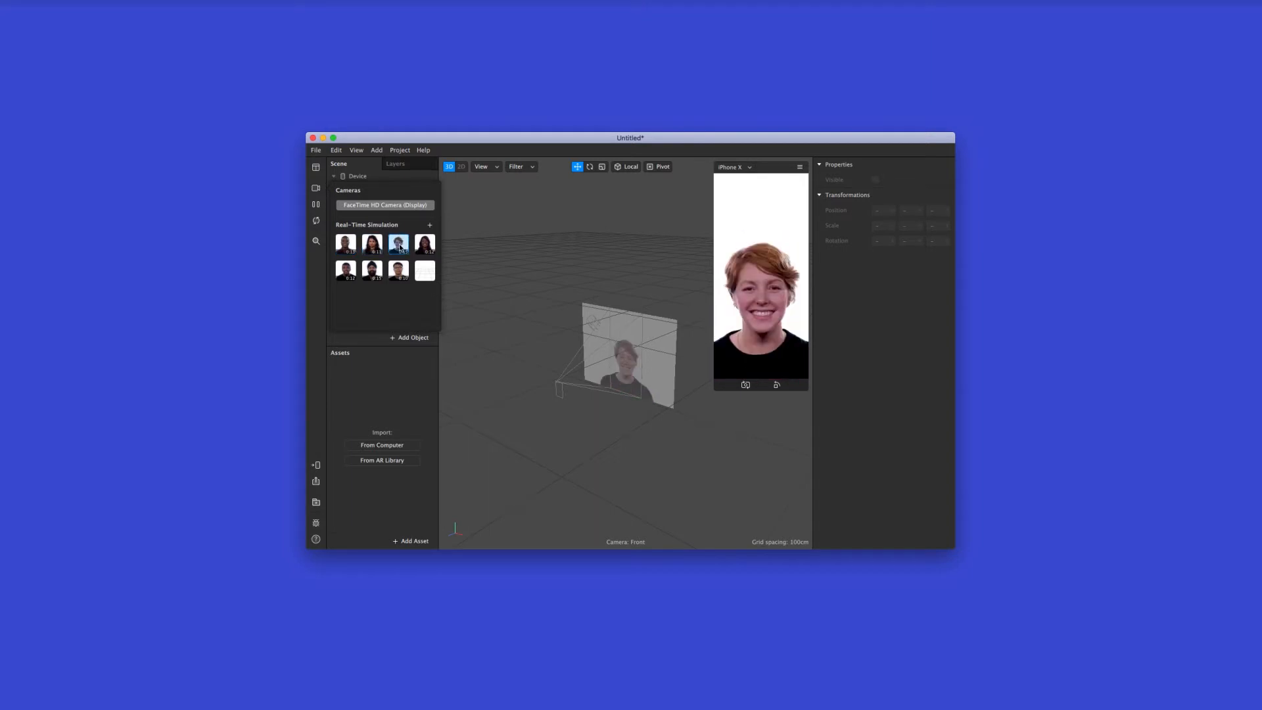
{"action": "left_click", "coordinate": [422, 247]}
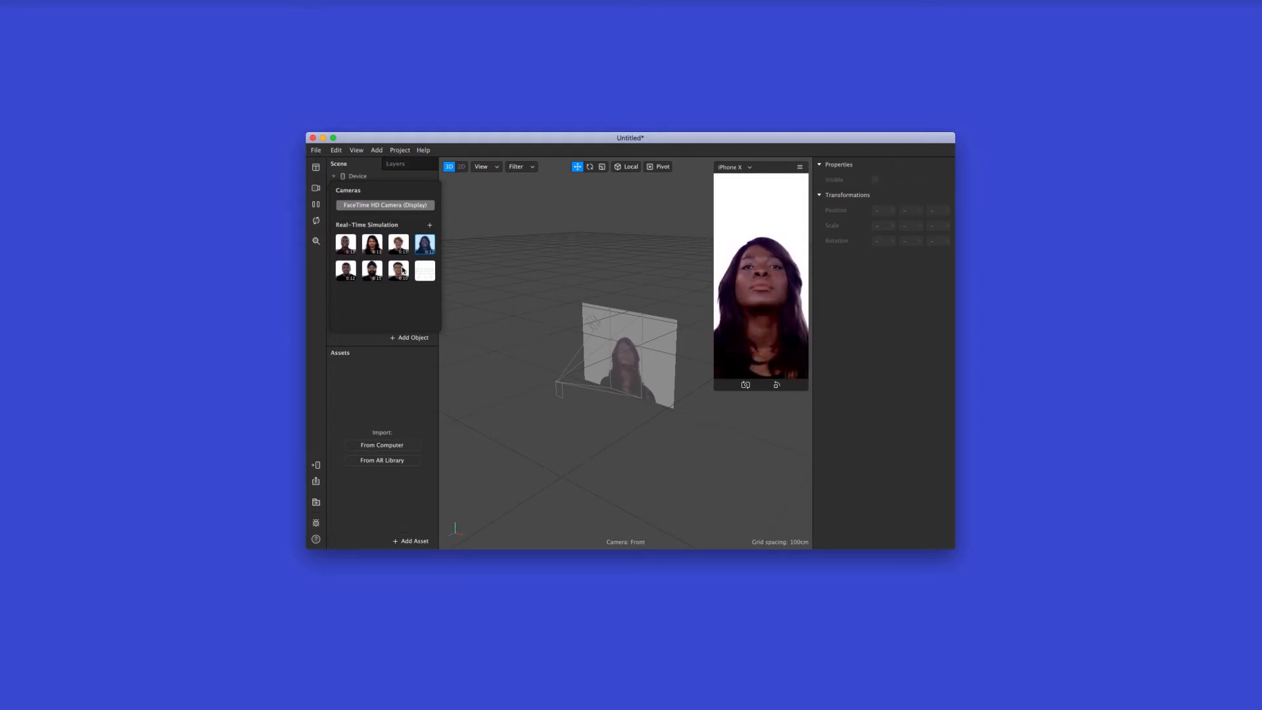
{"action": "left_click", "coordinate": [399, 269]}
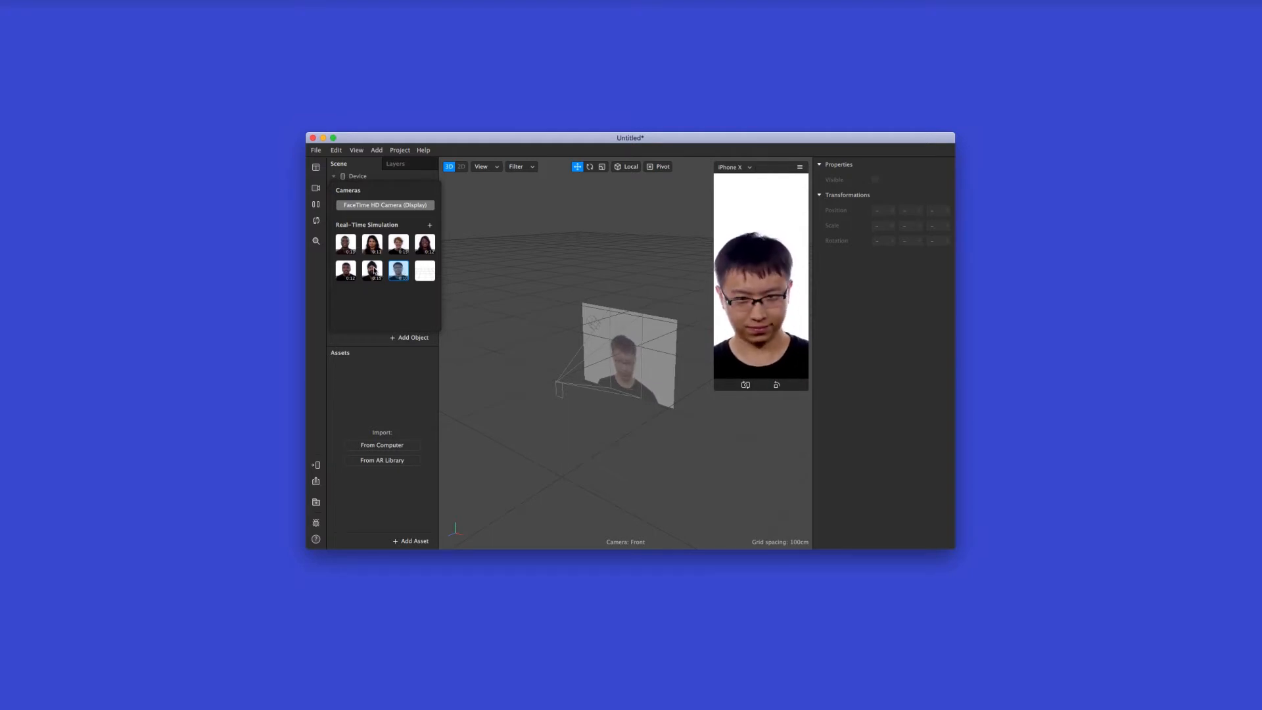
{"action": "left_click", "coordinate": [372, 270]}
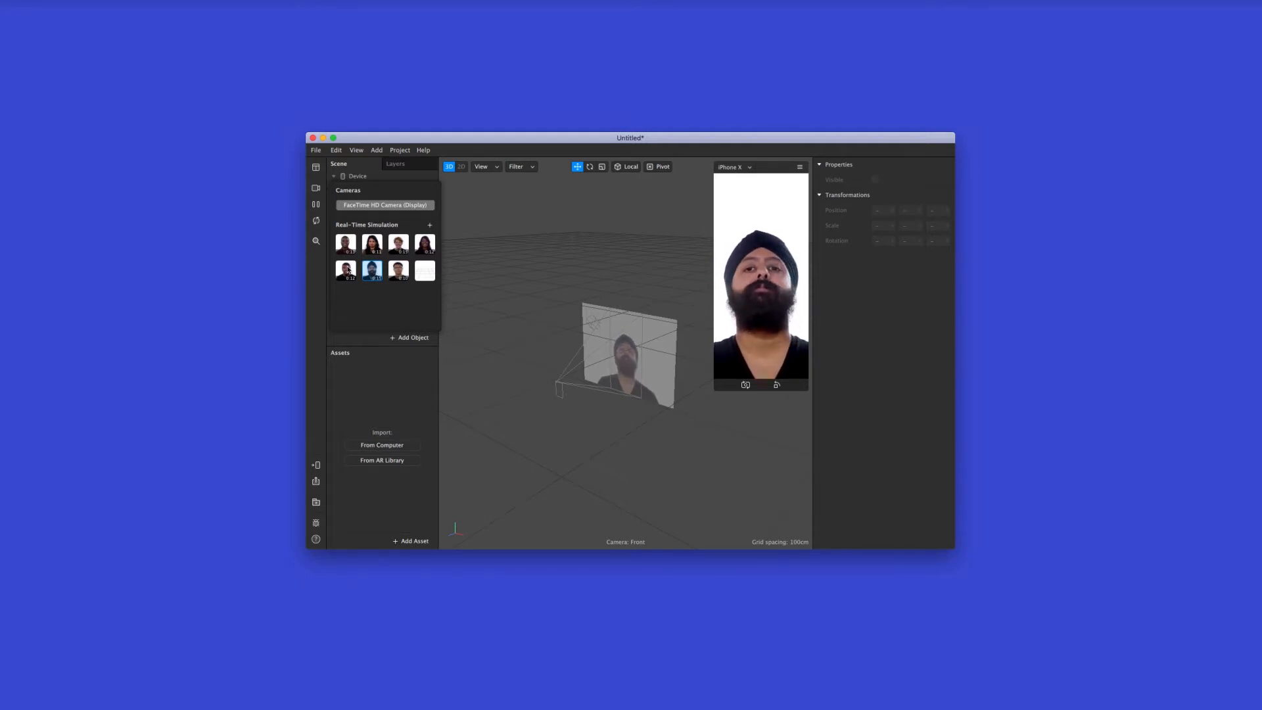
{"action": "left_click", "coordinate": [349, 270]}
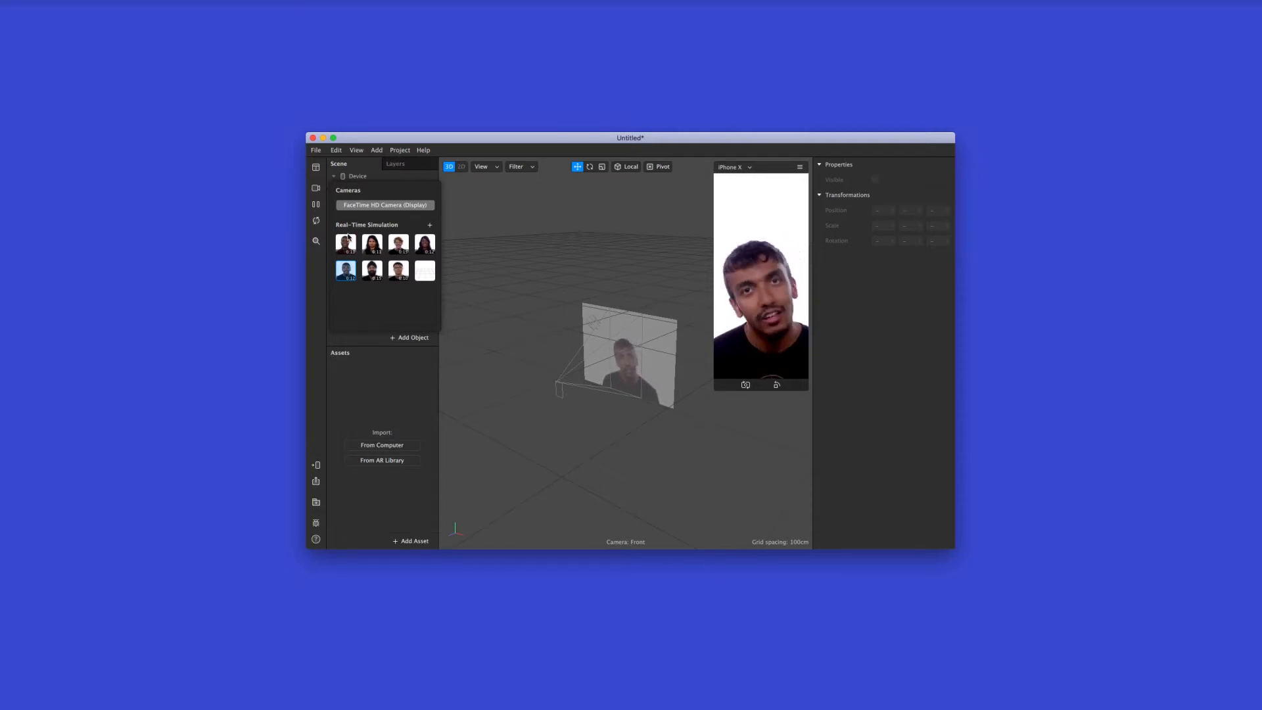
{"action": "left_click", "coordinate": [317, 206]}
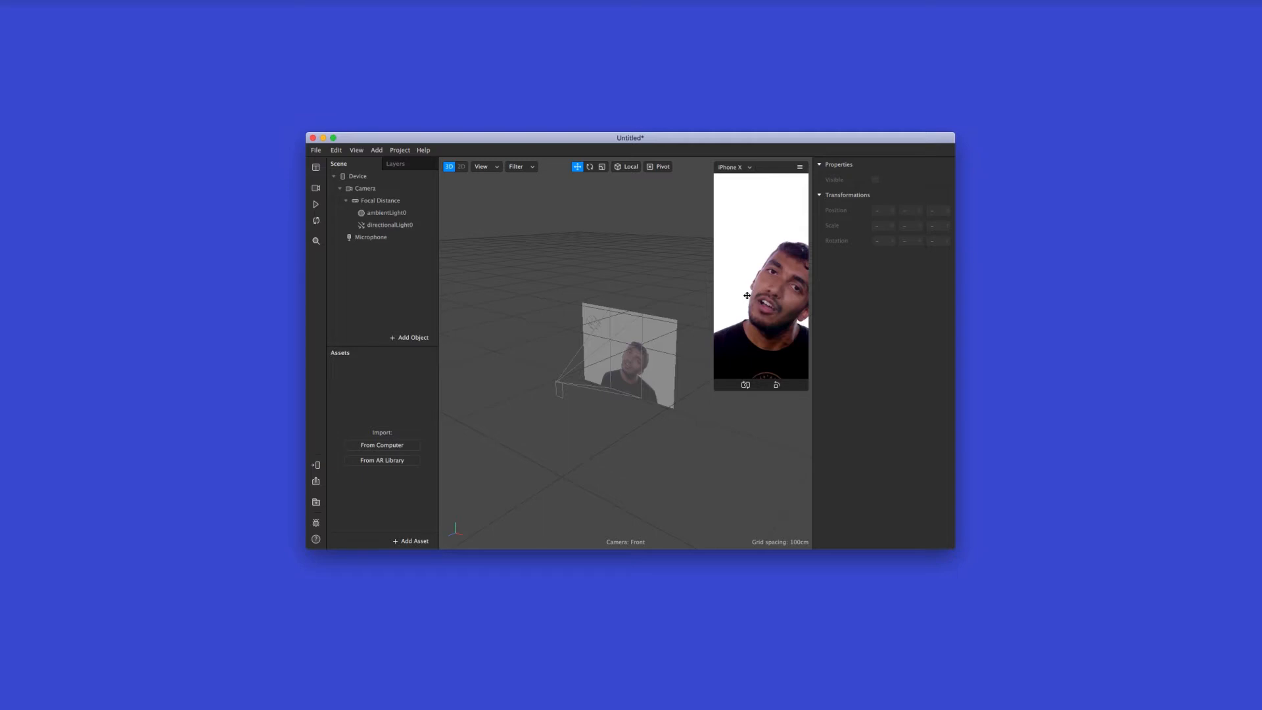
{"action": "left_click", "coordinate": [316, 205]}
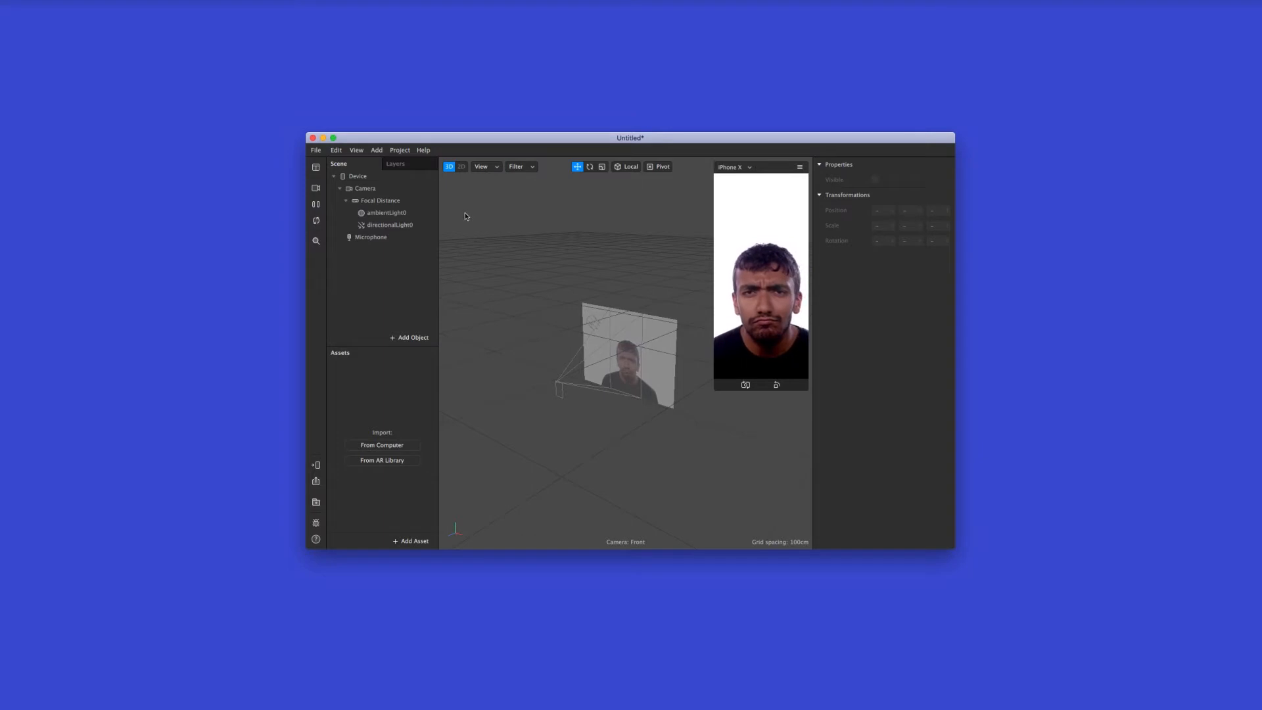
Switch the preview's video source to the FaceTime HD Camera (Display) and restart the effect
{"action": "left_click", "coordinate": [316, 188]}
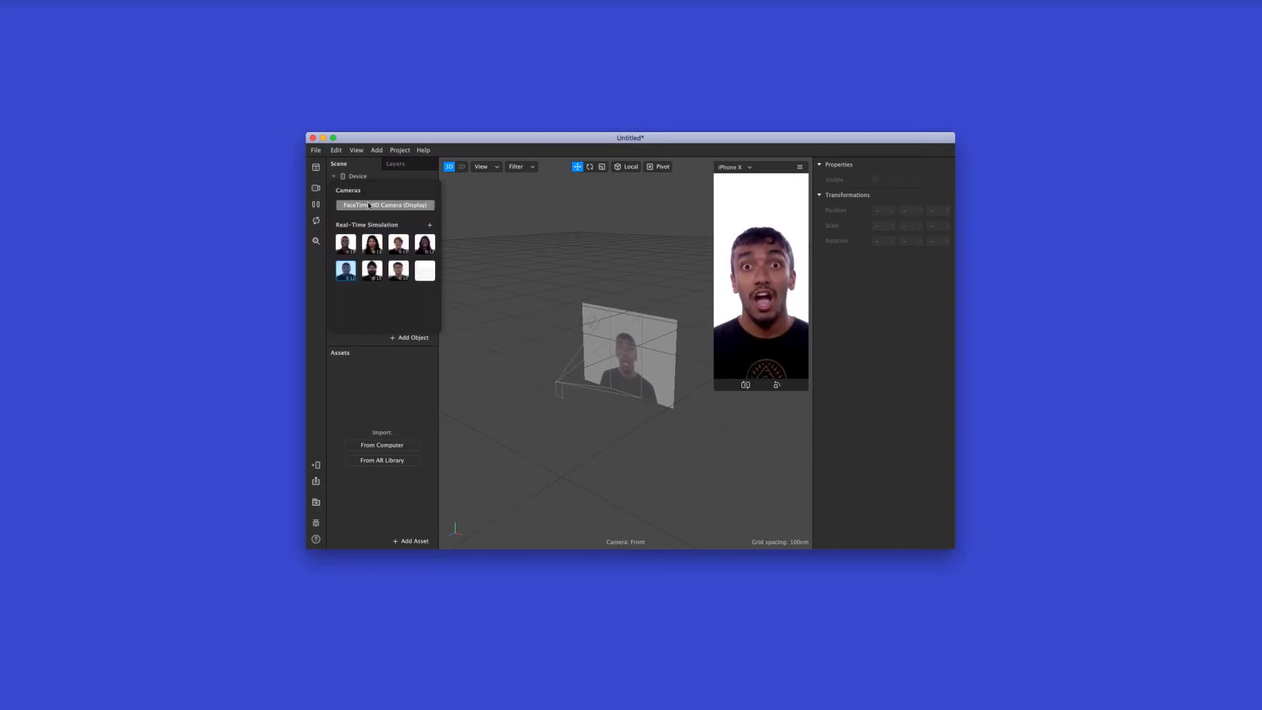
{"action": "left_click", "coordinate": [387, 206]}
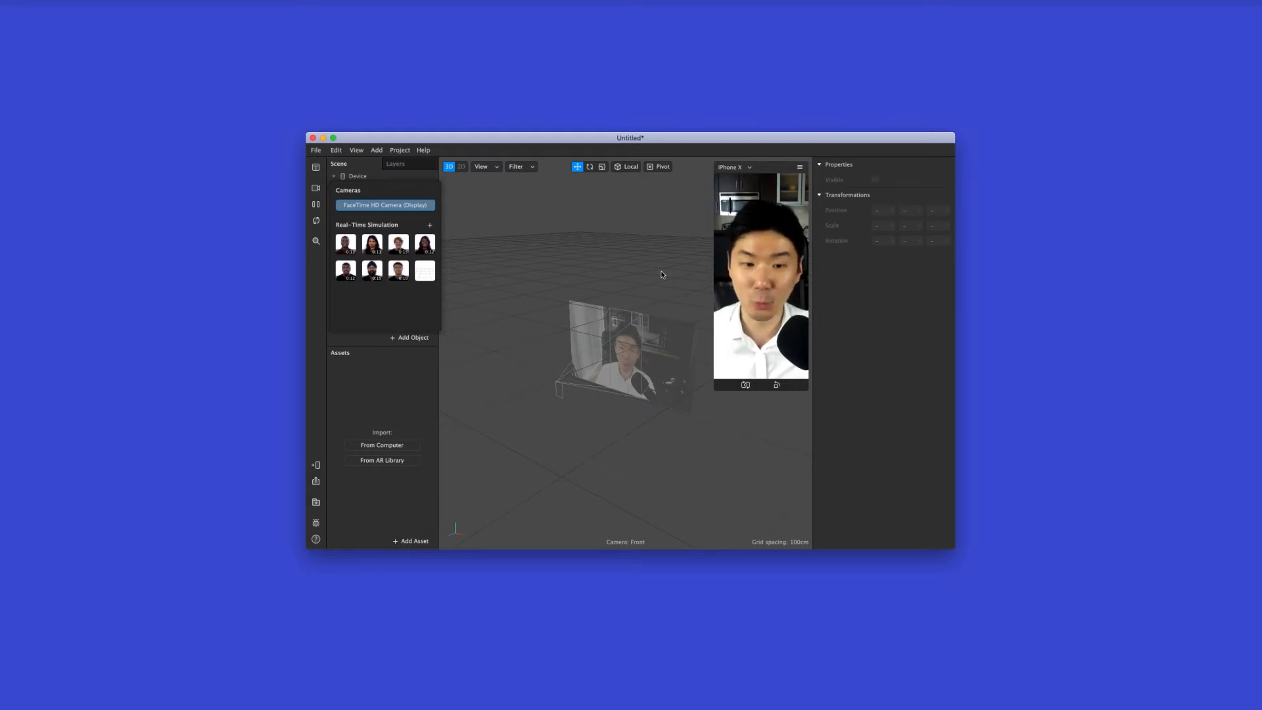
{"action": "left_click", "coordinate": [316, 222]}
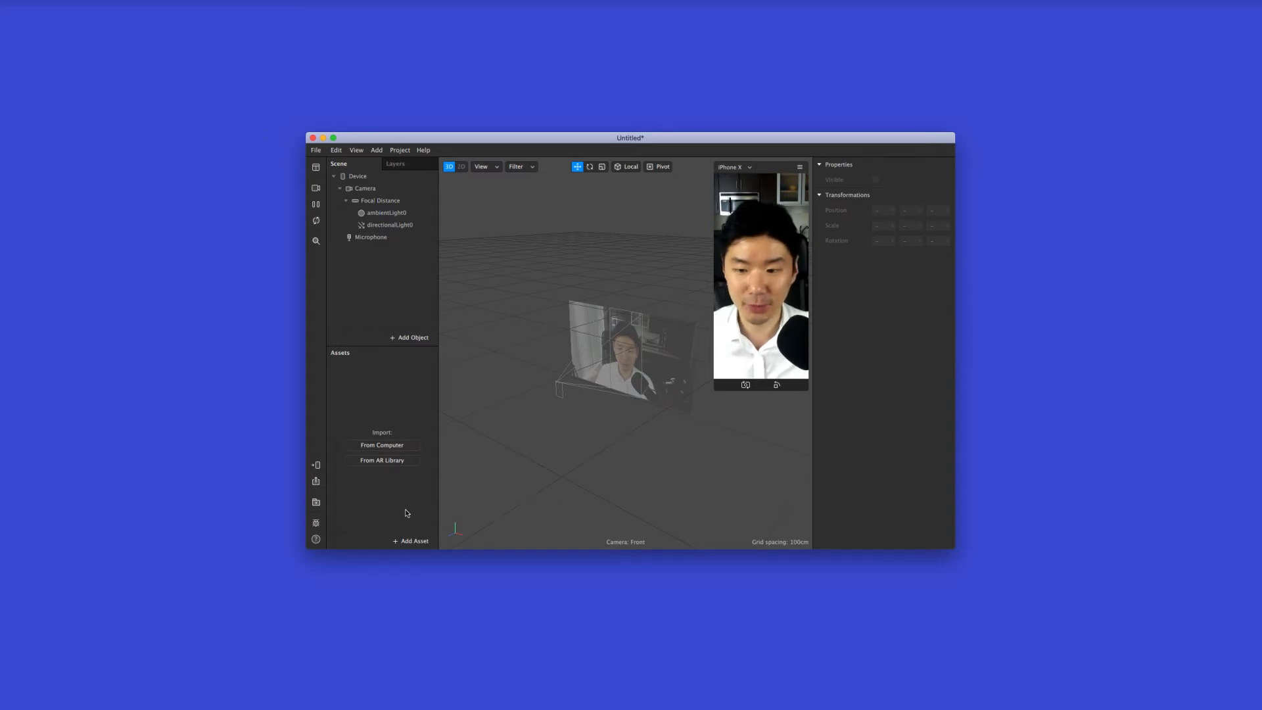
Import "face paint color.png" and "face paint gray.png" from the facial filter folder as texture assets
{"action": "left_click", "coordinate": [408, 449]}
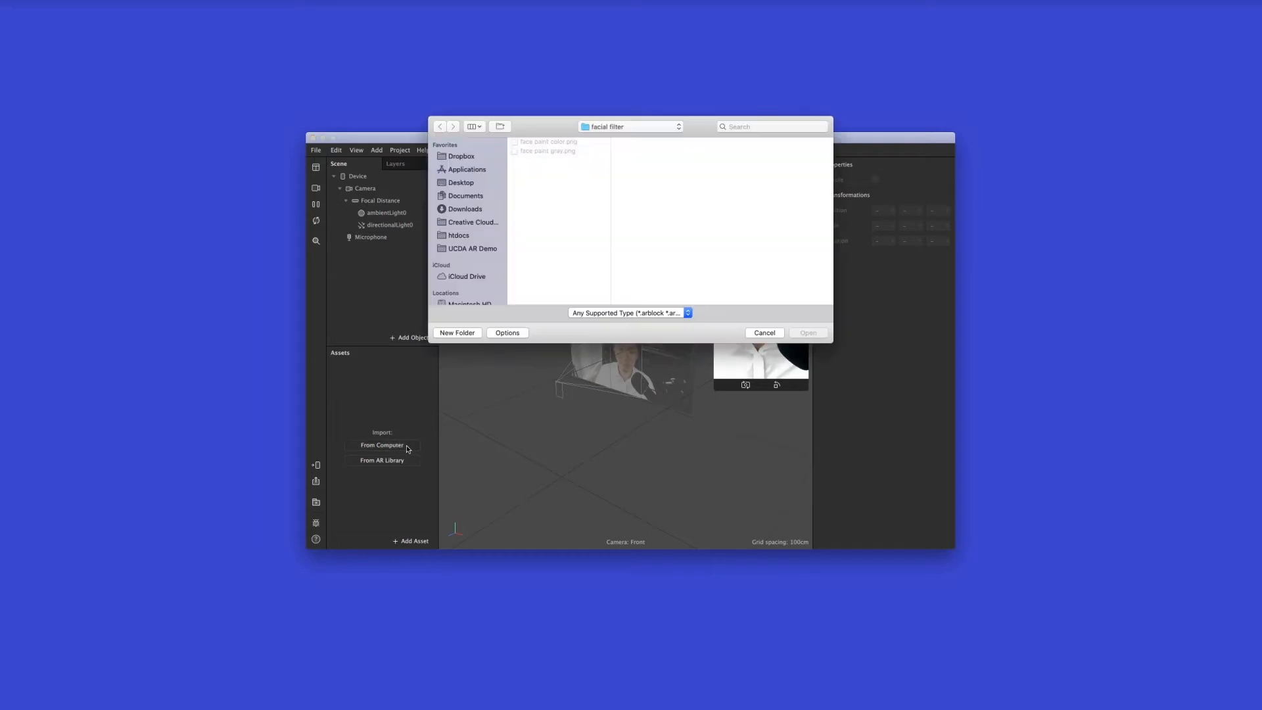
{"action": "left_click", "coordinate": [581, 142]}
{"action": "left_click", "coordinate": [579, 152], "text": "shift"}
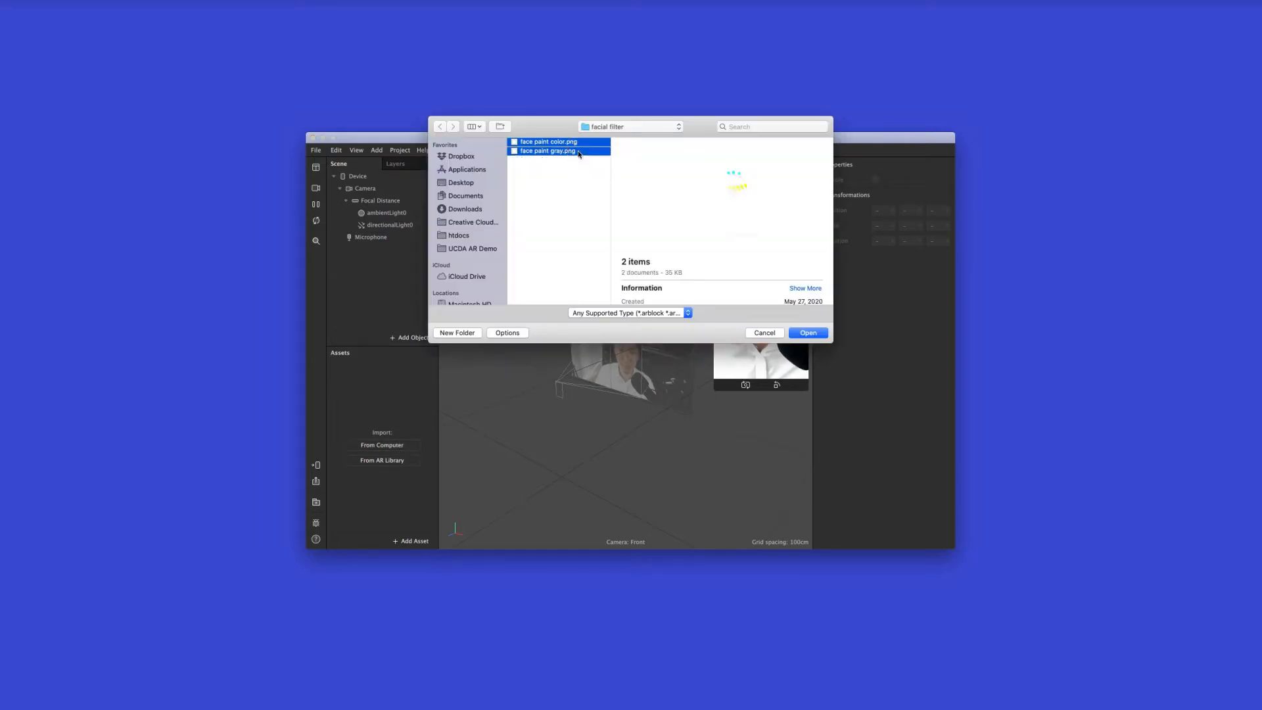
{"action": "left_click", "coordinate": [819, 336]}
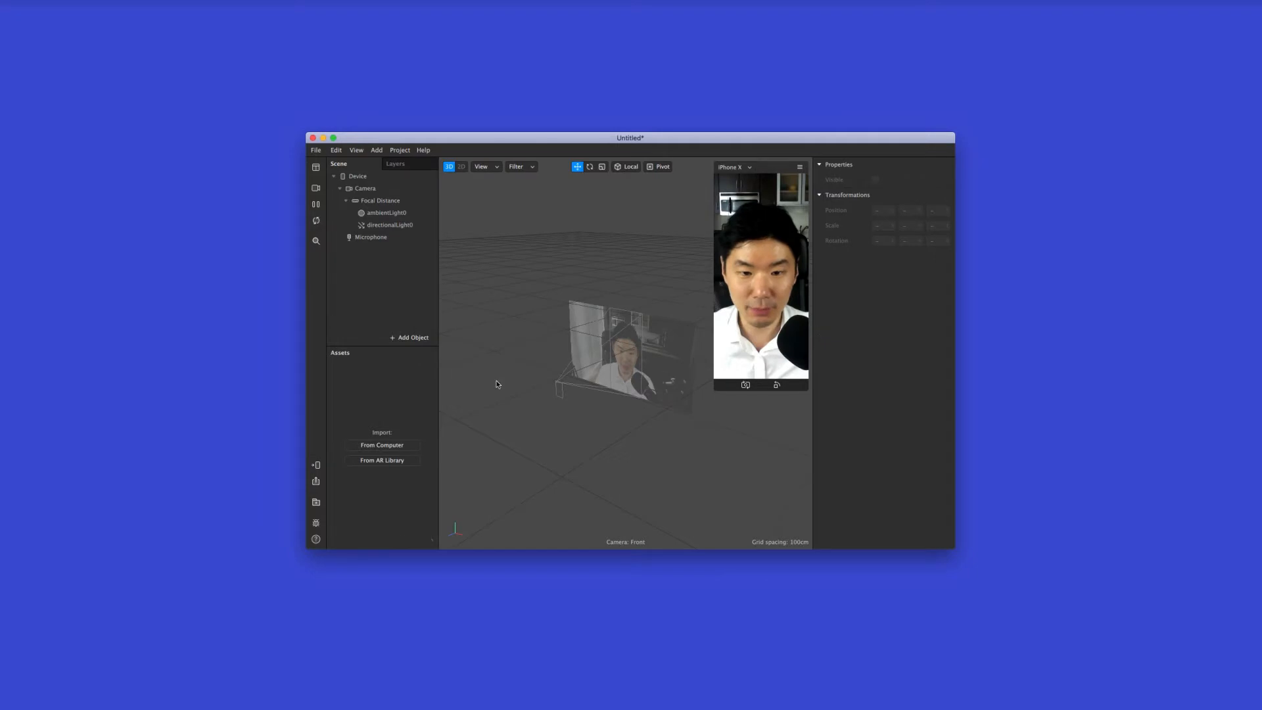
{"action": "left_click", "coordinate": [428, 409]}
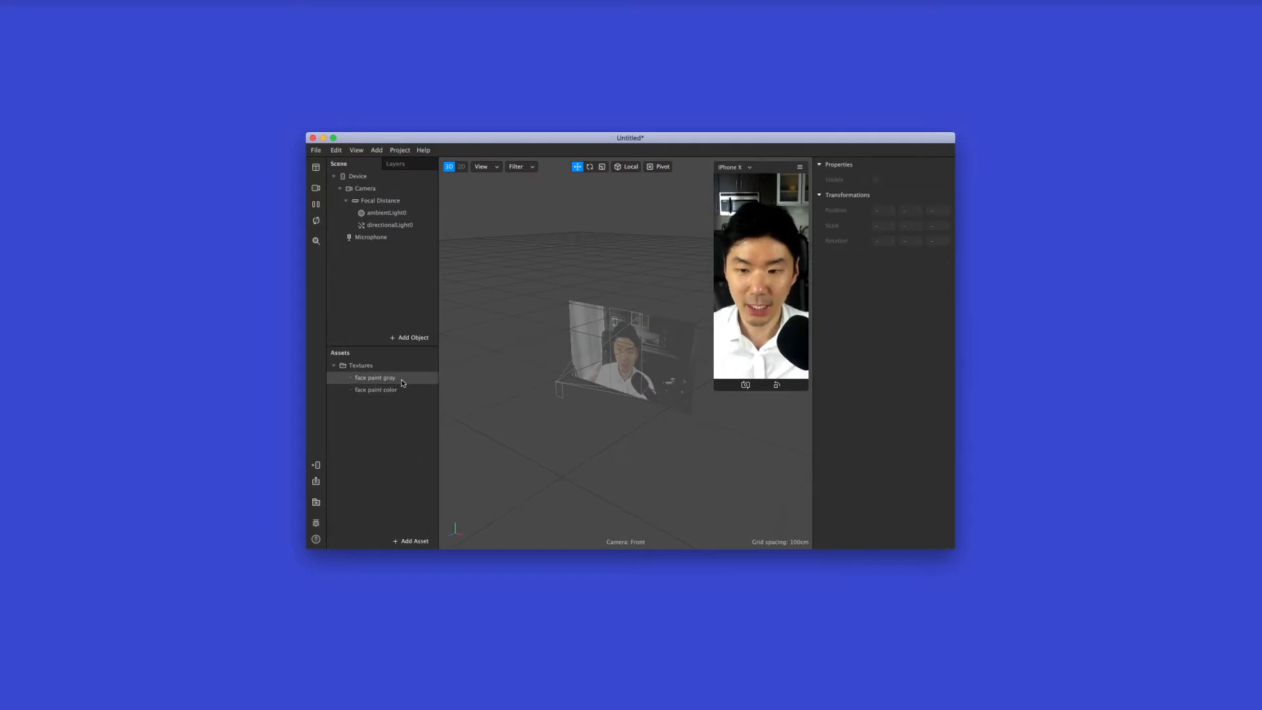
Examine the previews and properties of the imported gray and color face paint textures in turn
{"action": "left_click", "coordinate": [403, 377]}
{"action": "left_click", "coordinate": [406, 391]}
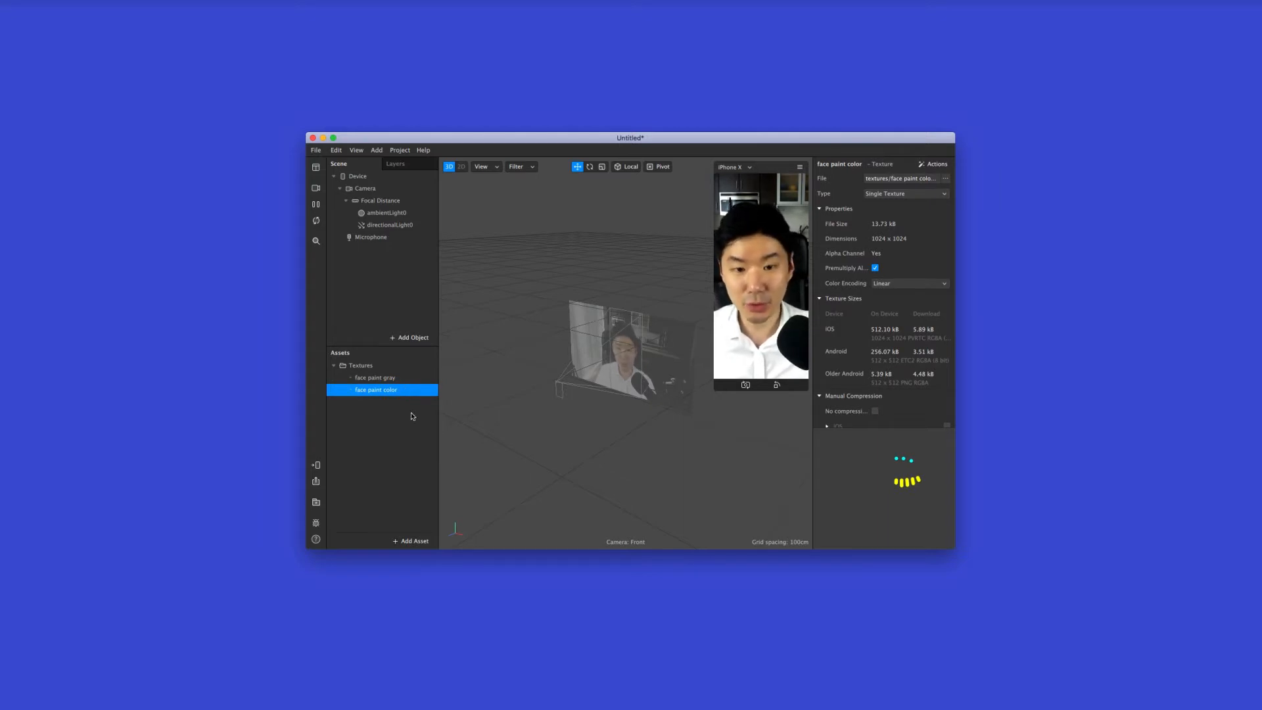
{"action": "left_click", "coordinate": [409, 379]}
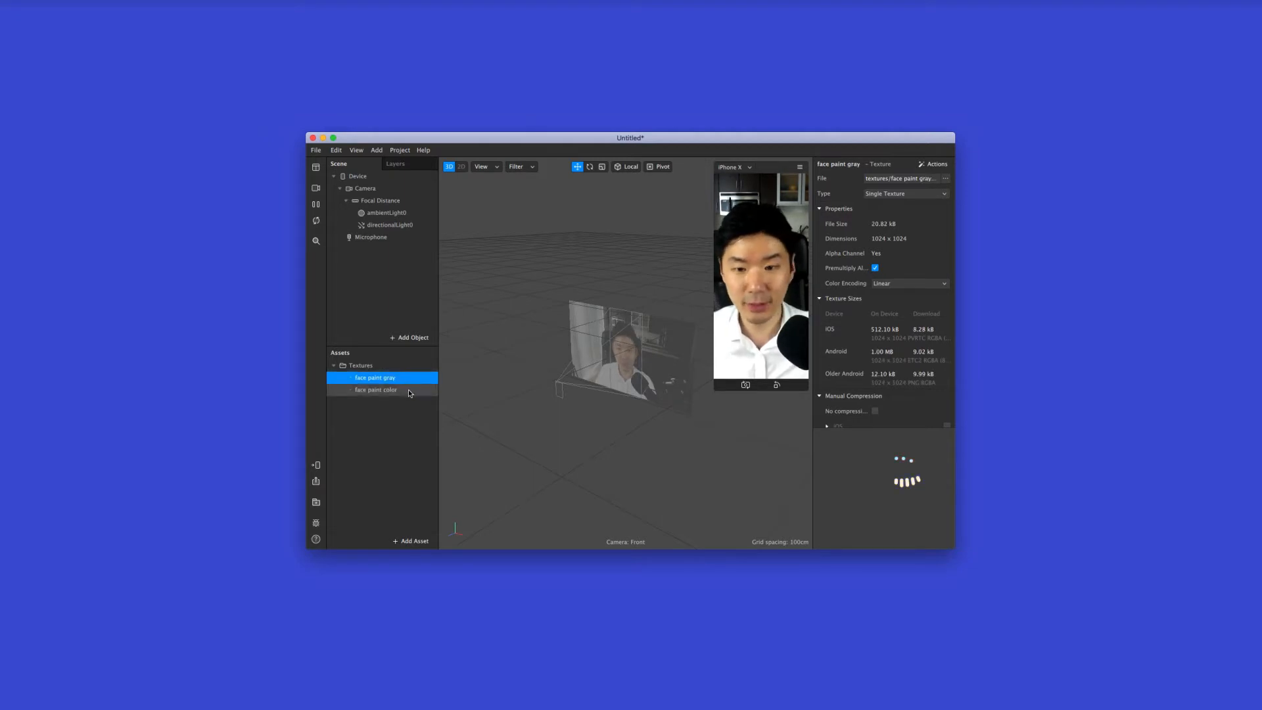
{"action": "left_click", "coordinate": [408, 391]}
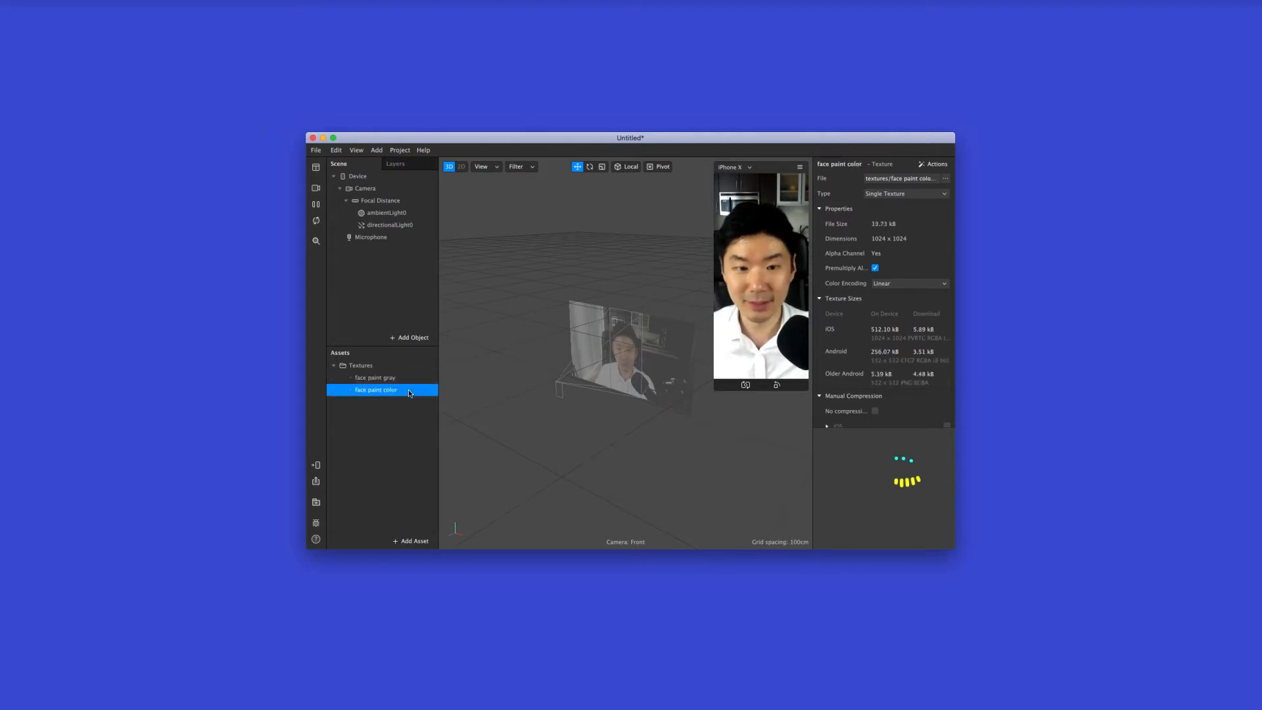
{"action": "left_click", "coordinate": [409, 429]}
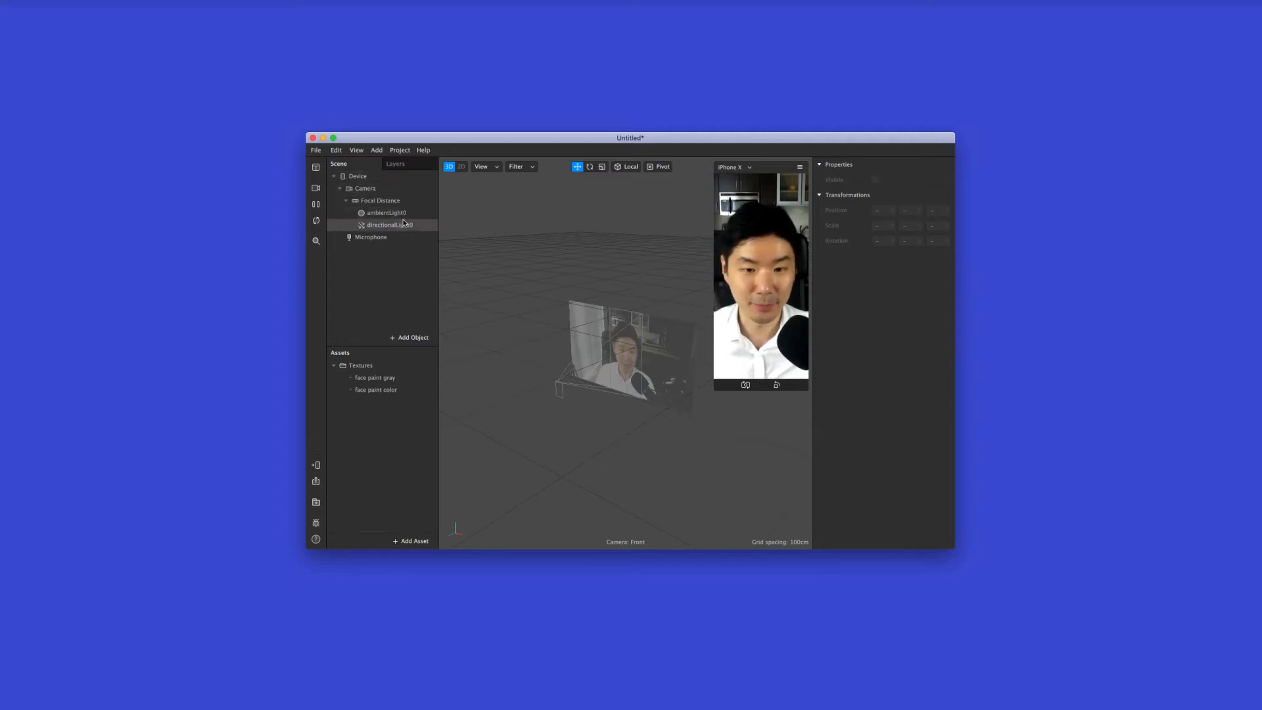
Add a Face Tracker to the scene and dismiss the unused-capability notification
{"action": "left_click", "coordinate": [407, 338]}
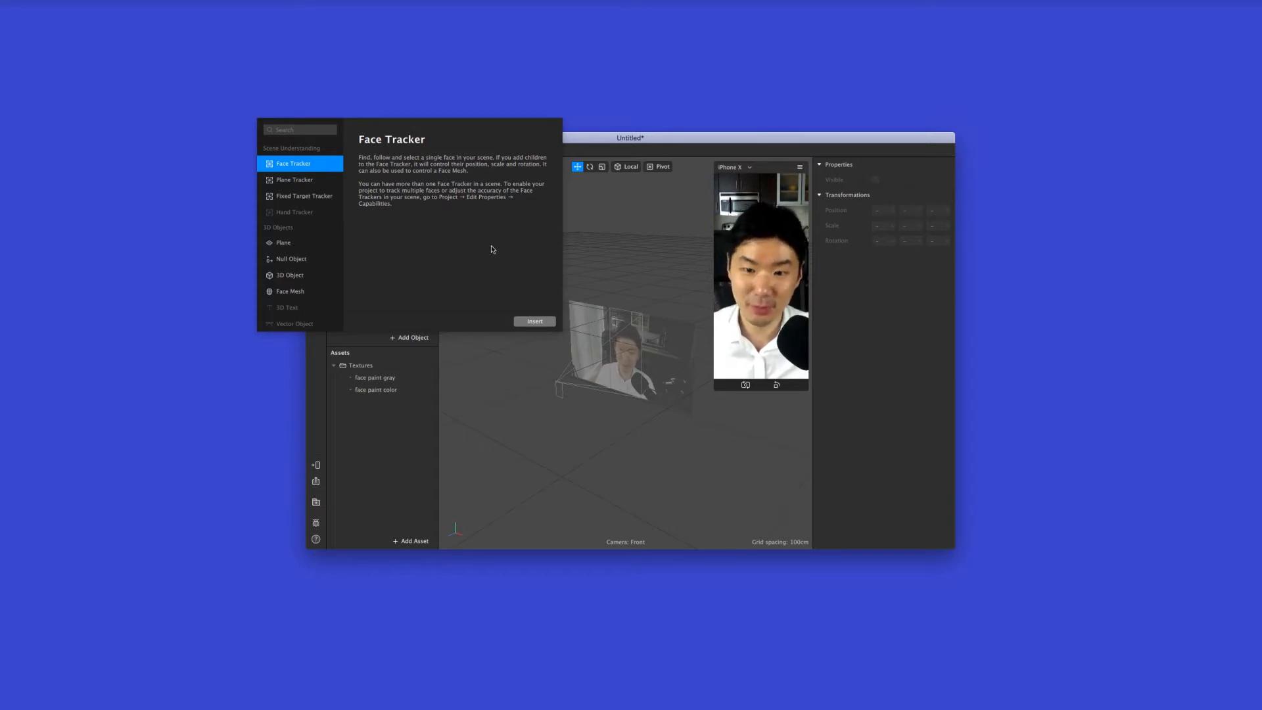
{"action": "left_click", "coordinate": [536, 322]}
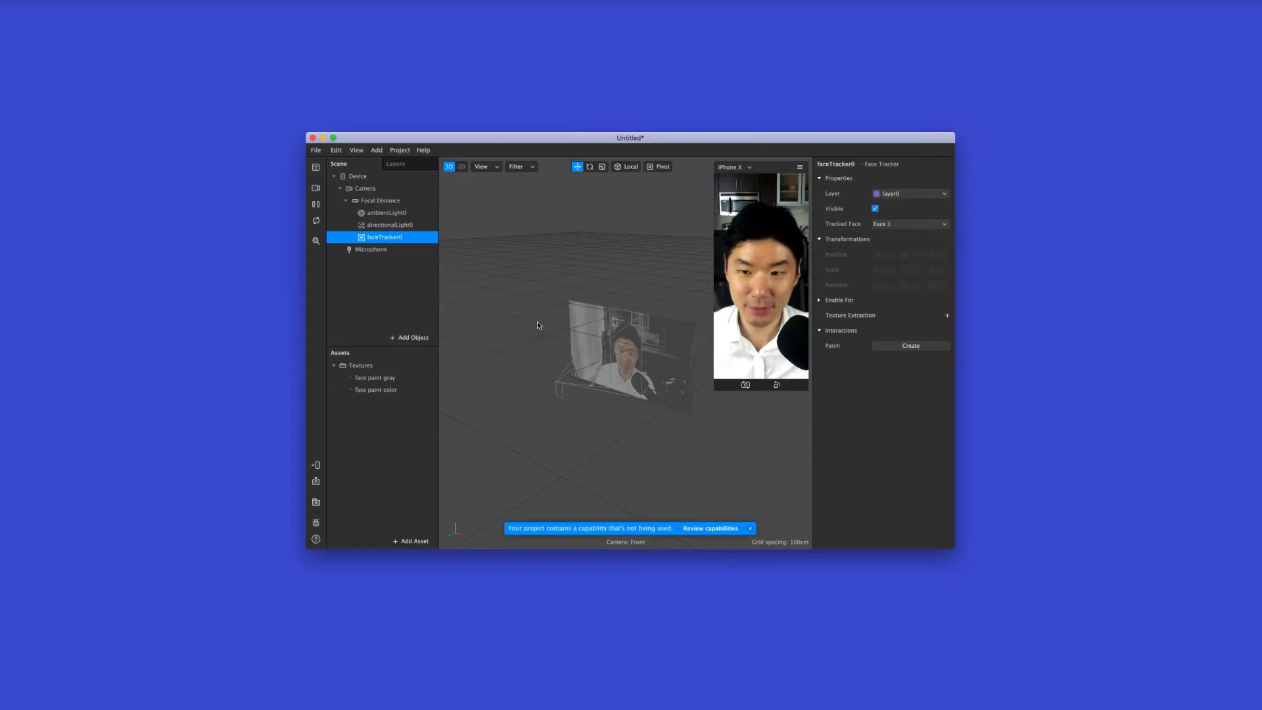
{"action": "left_click", "coordinate": [751, 529]}
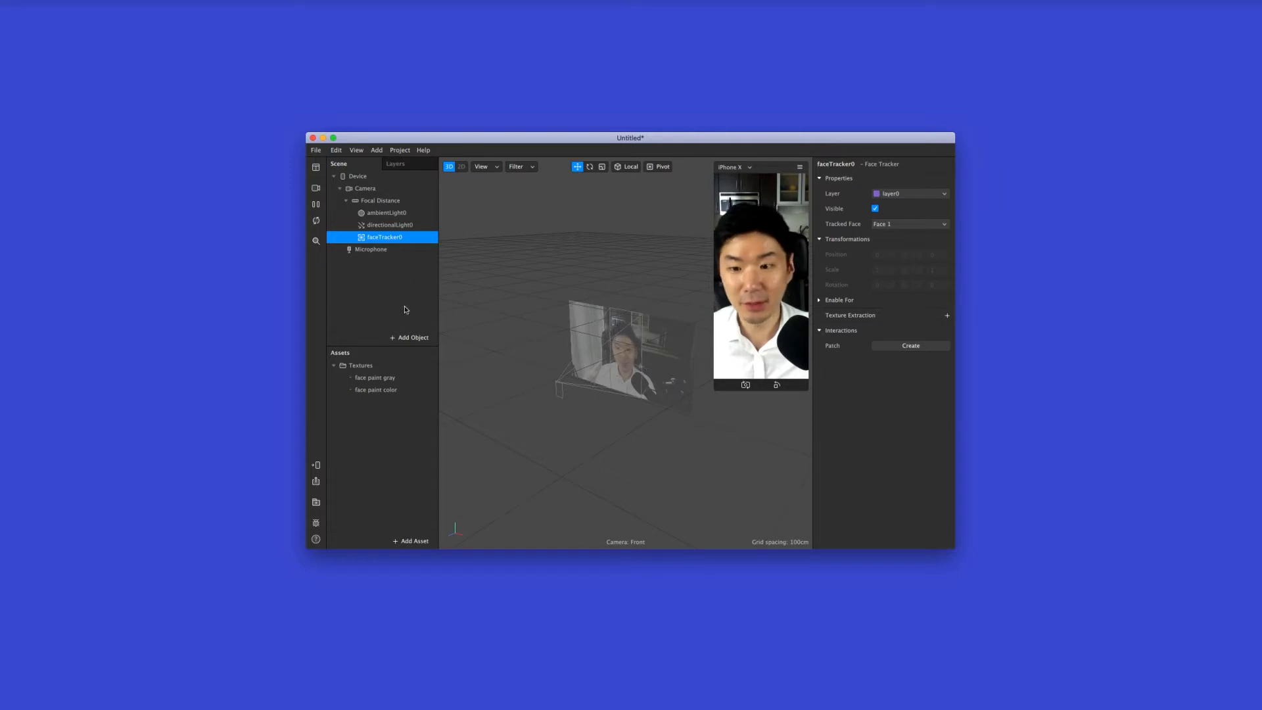
Add a Face Mesh object beneath the face tracker in the scene
{"action": "left_click", "coordinate": [408, 338]}
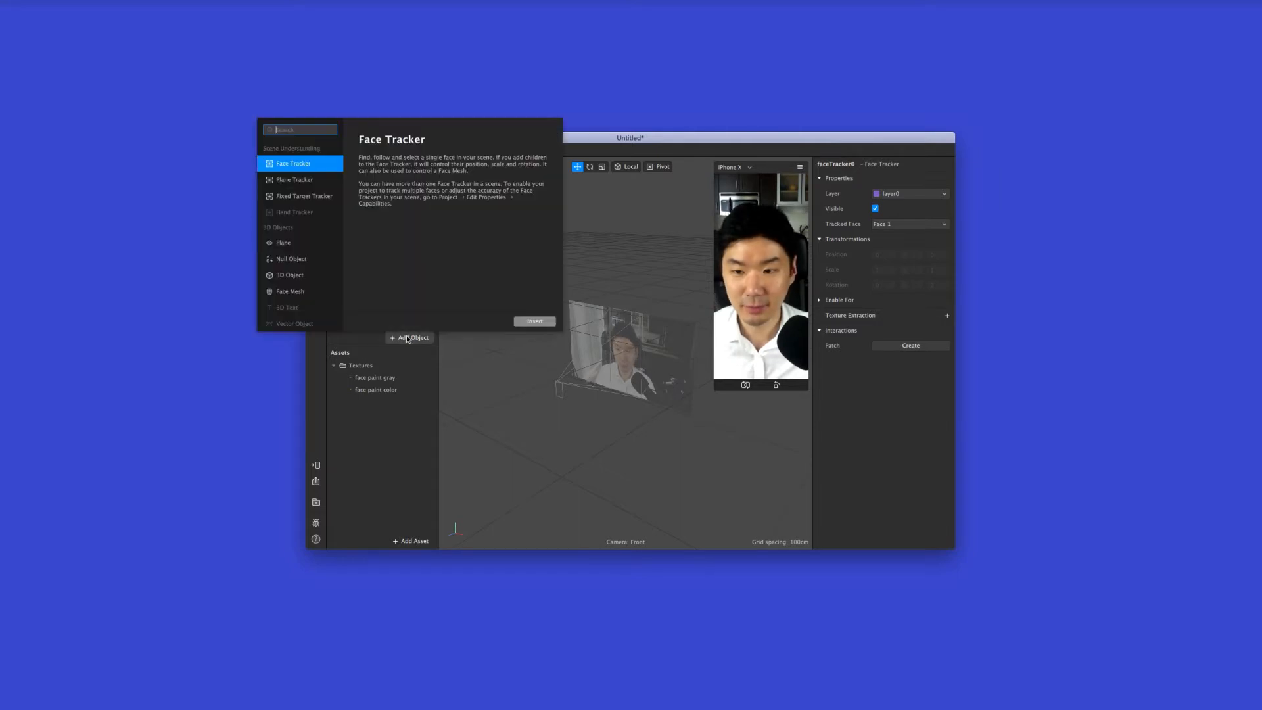
{"action": "left_click", "coordinate": [317, 292]}
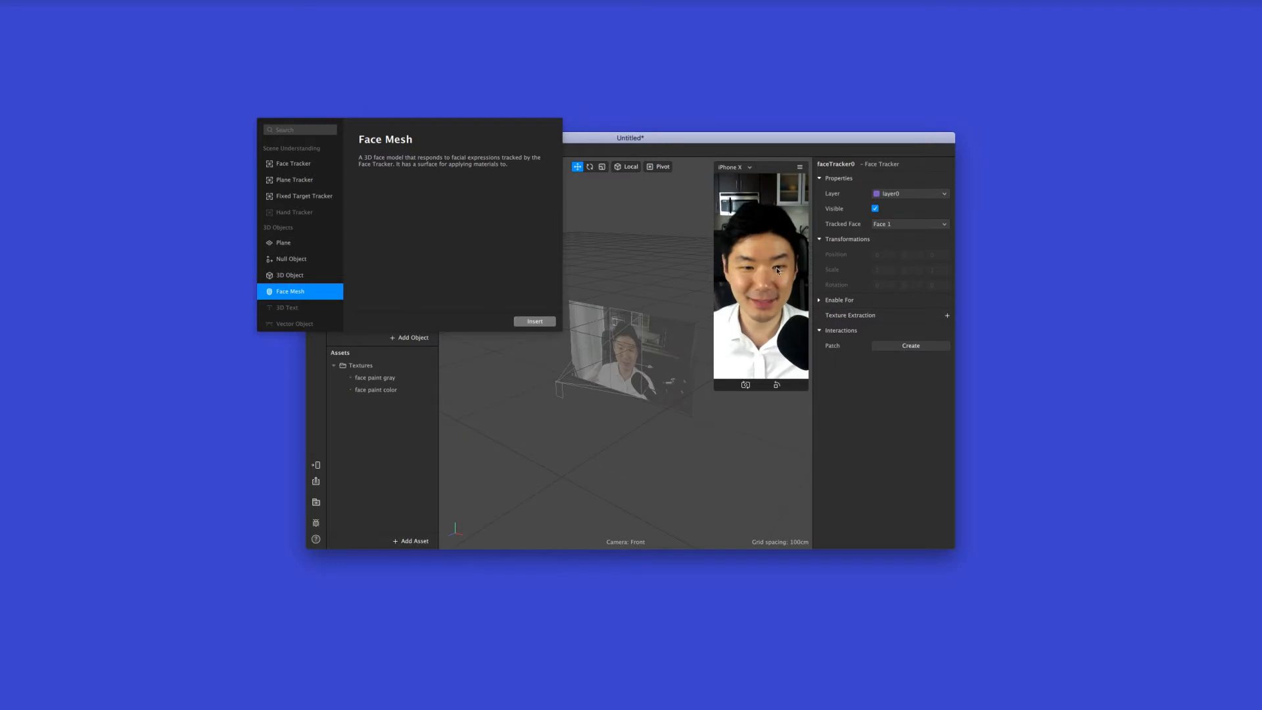
{"action": "left_click", "coordinate": [542, 322]}
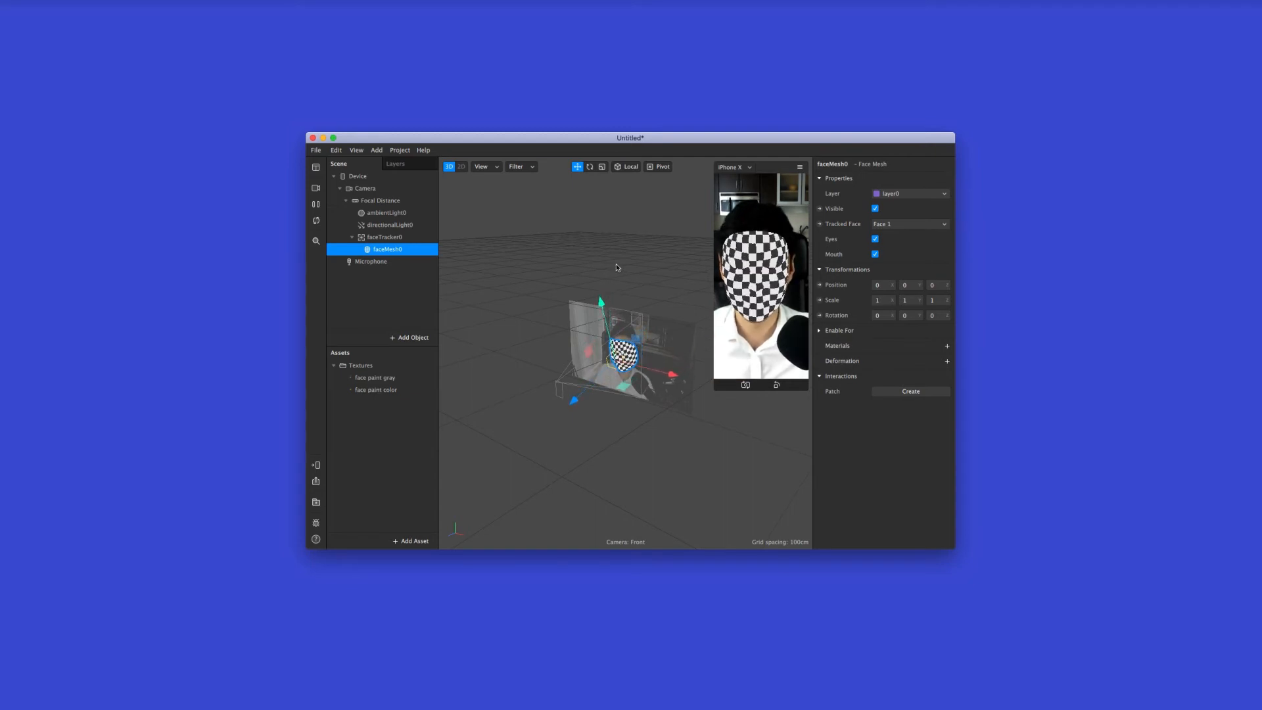
Rename the new face mesh in the scene as "face paint color"
{"action": "double_click", "coordinate": [394, 250]}
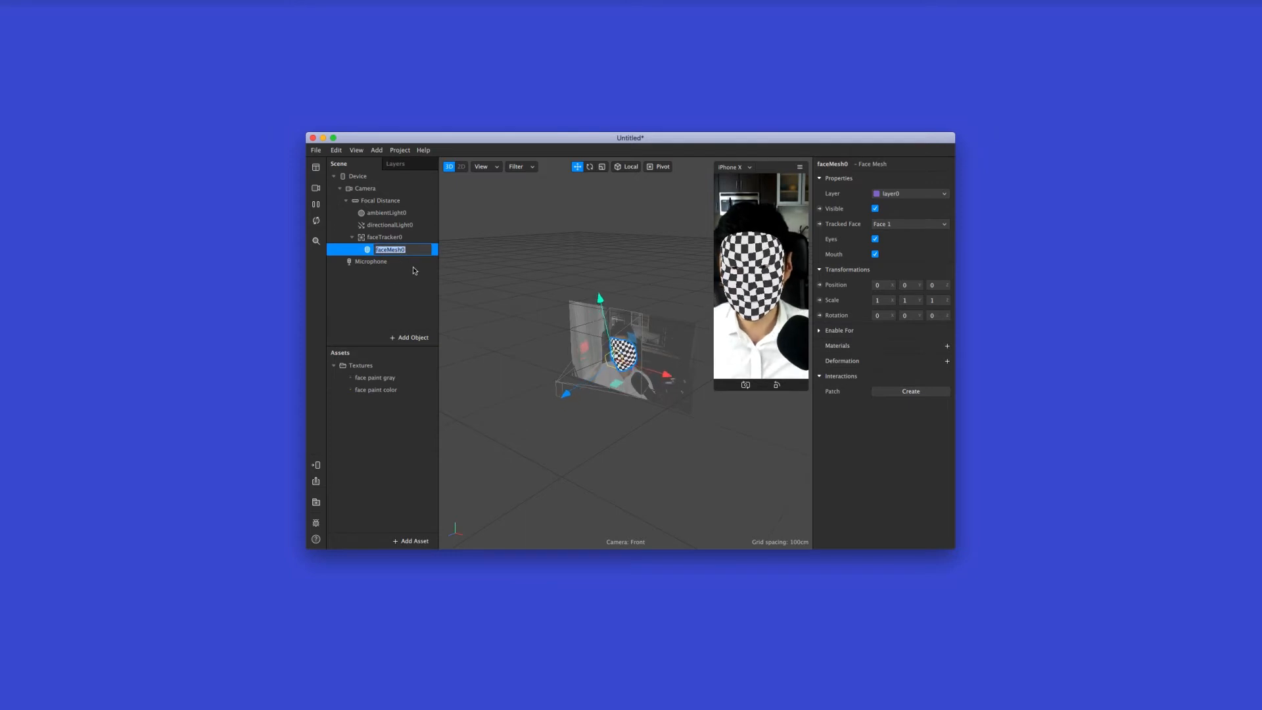
{"action": "type", "text": "face pa"}
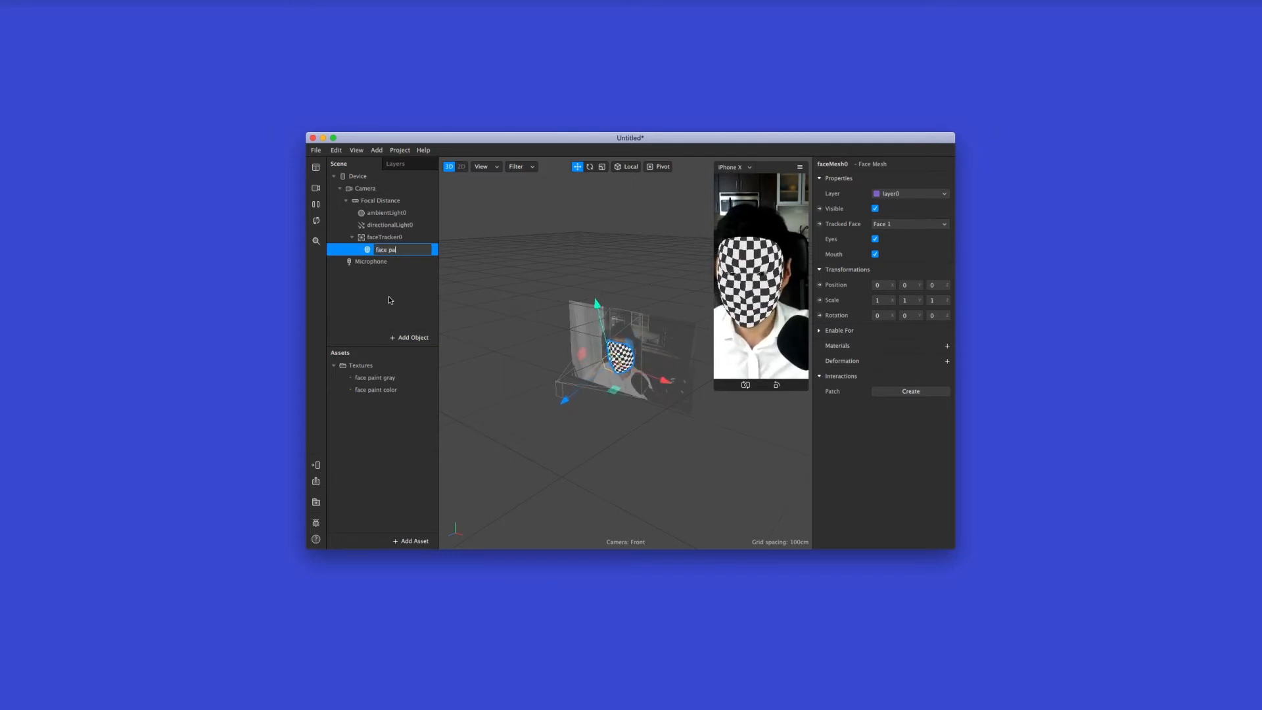
{"action": "type", "text": "int color"}
{"action": "key", "text": "Return"}
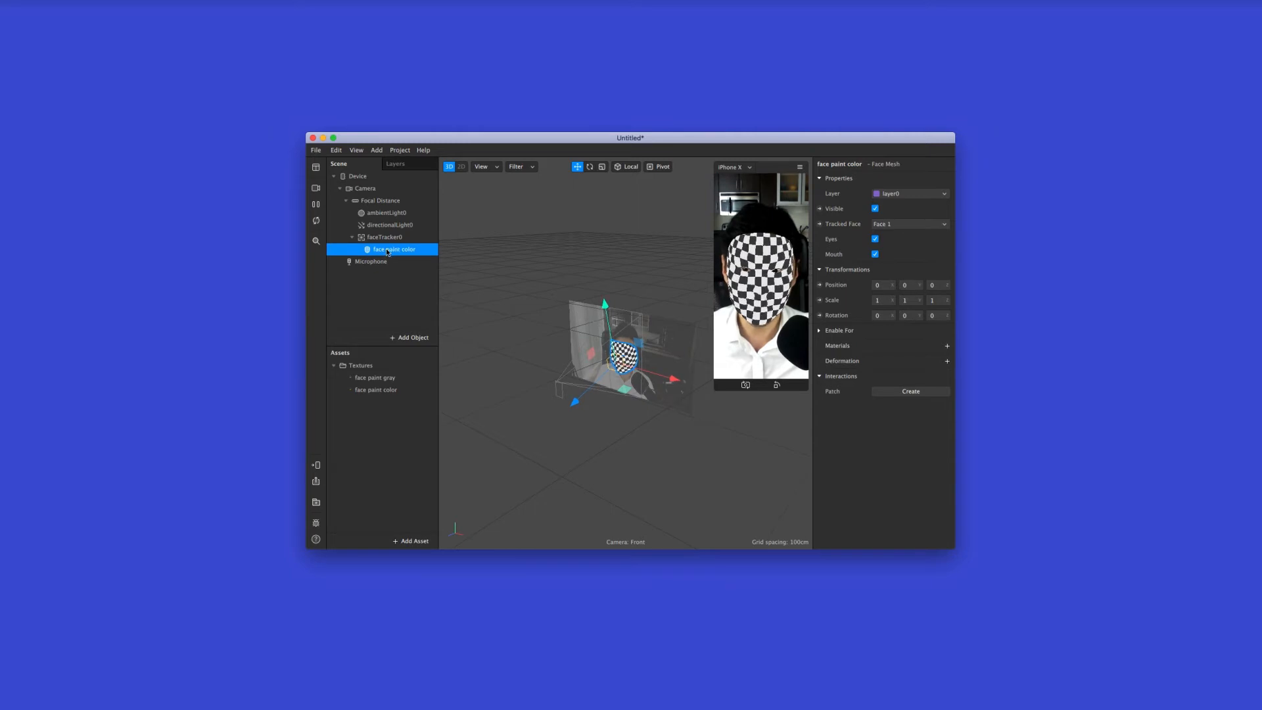
Create a new material on the face paint color mesh and rename that material as "face paint color"
{"action": "left_click", "coordinate": [945, 347]}
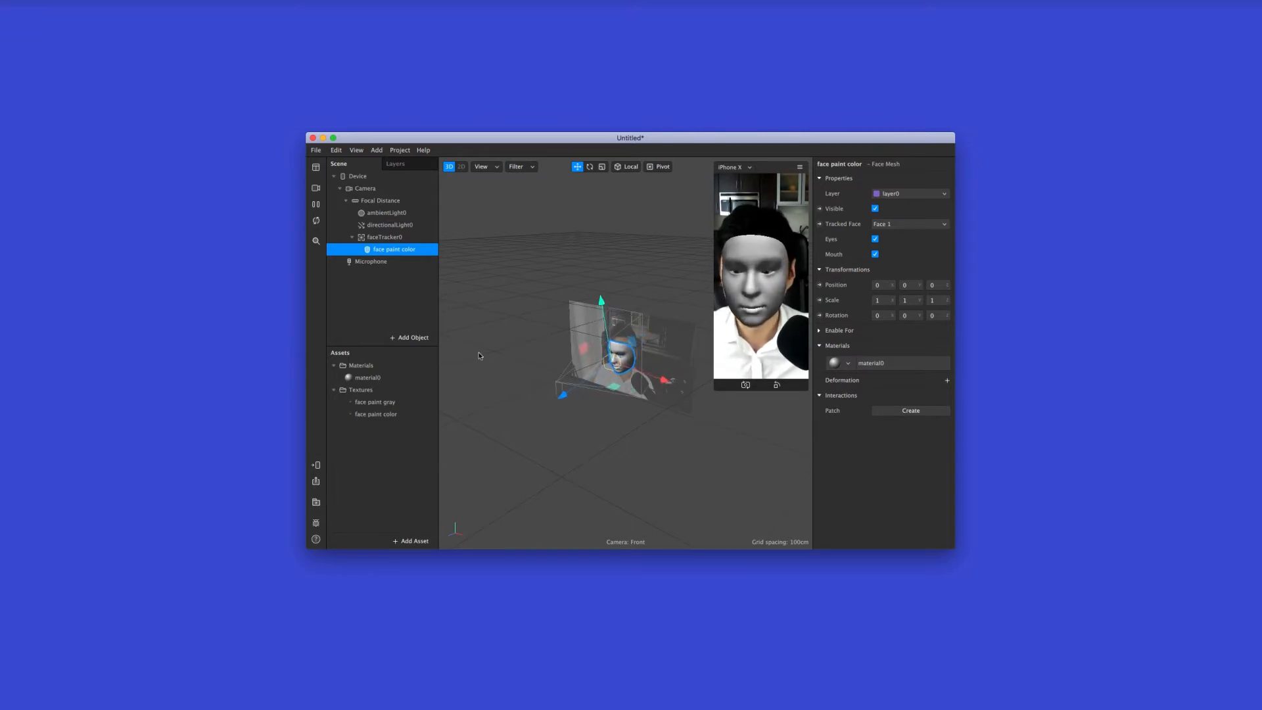
{"action": "left_click", "coordinate": [397, 378]}
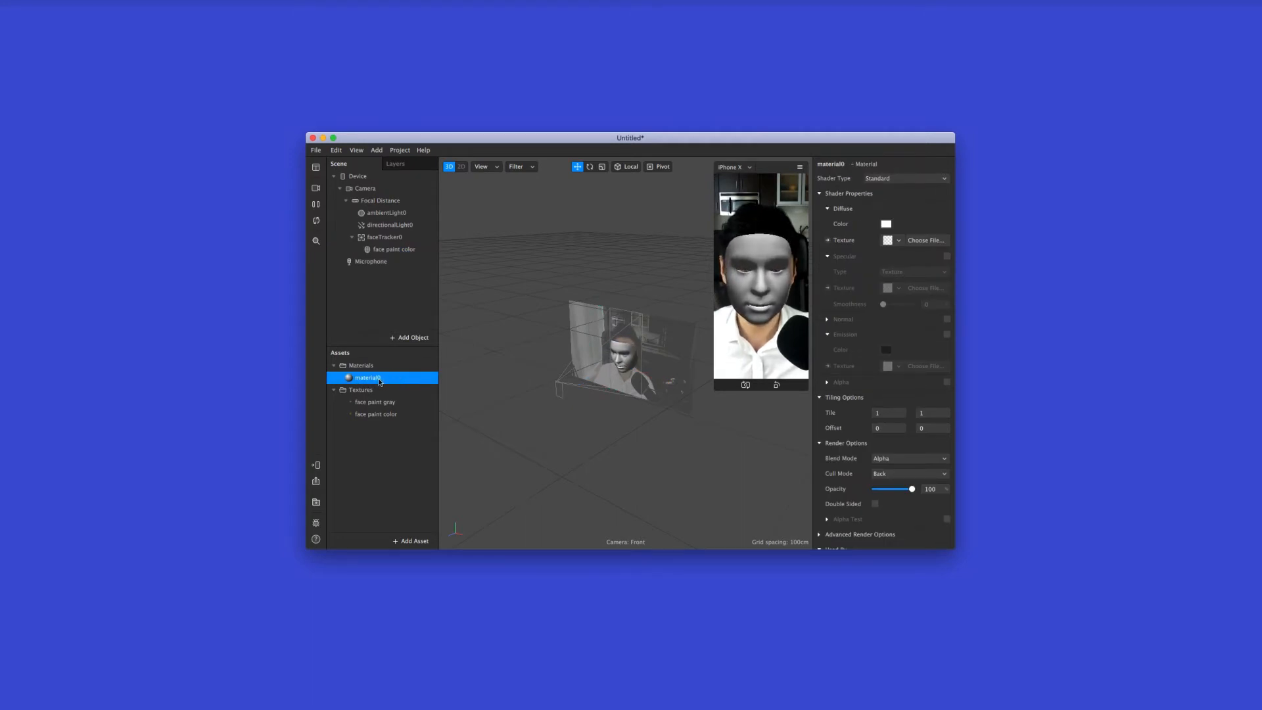
{"action": "double_click", "coordinate": [397, 378]}
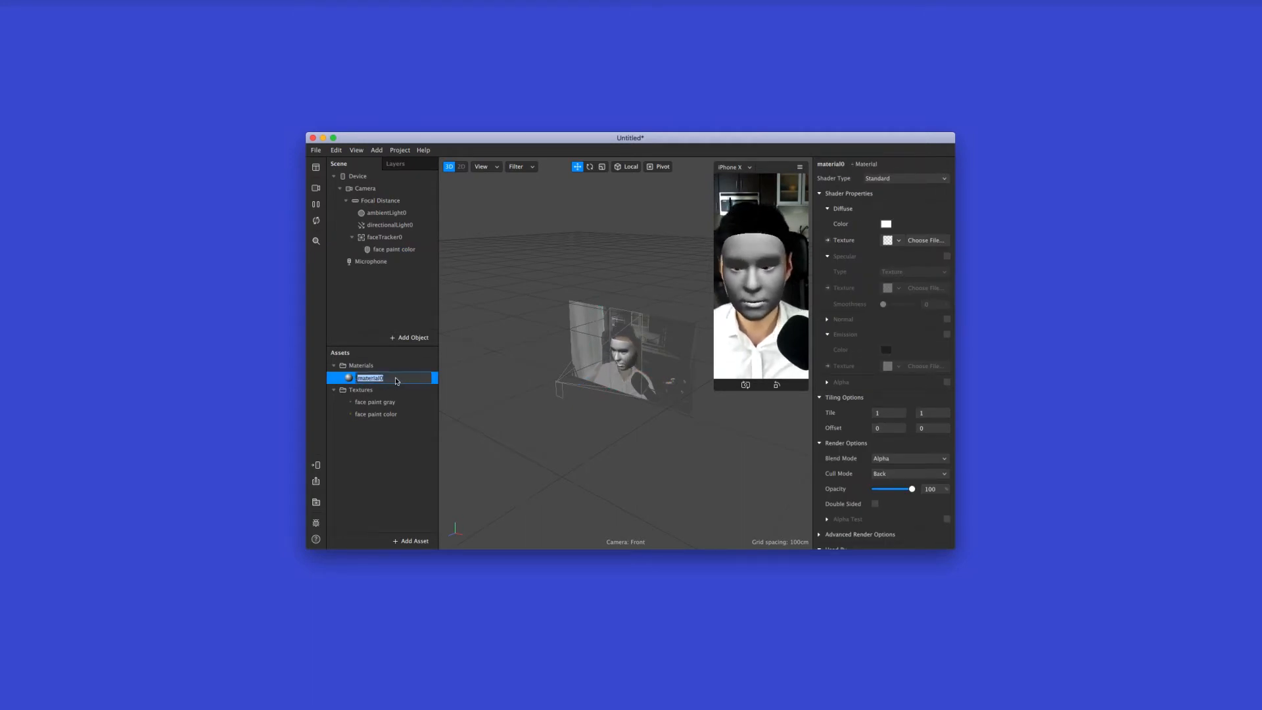
{"action": "type", "text": "face paint color"}
{"action": "key", "text": "Return"}
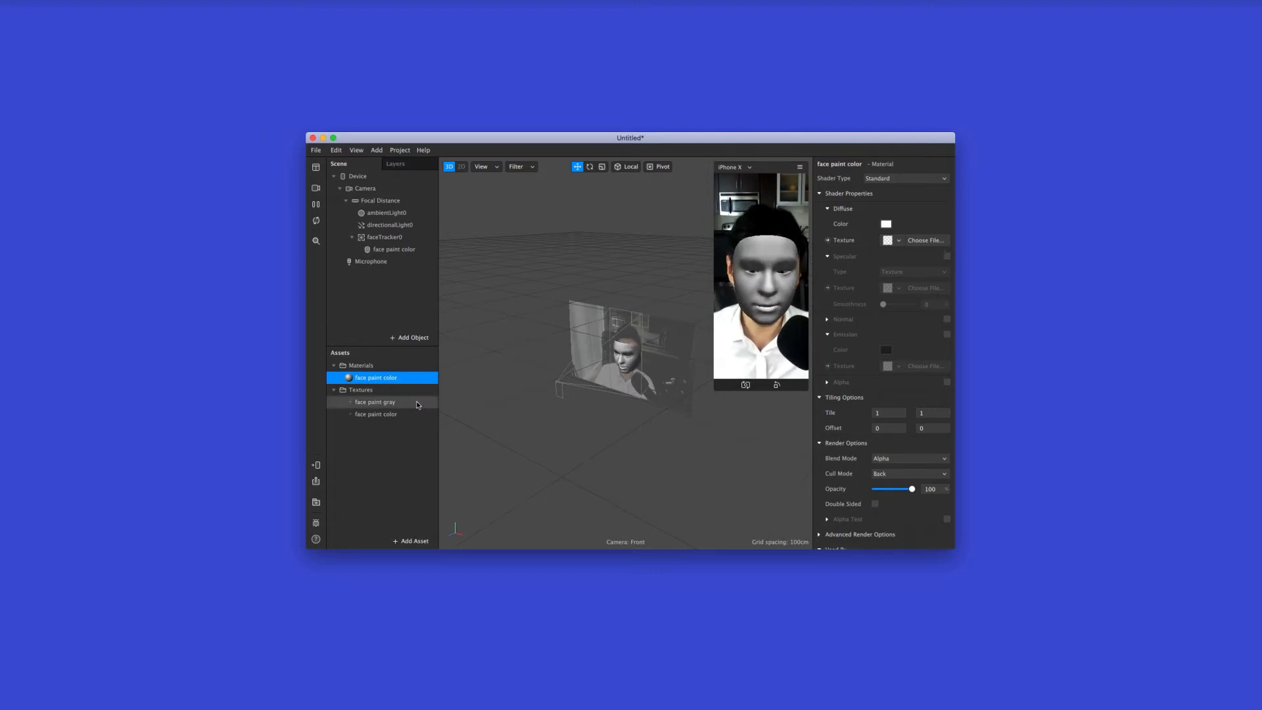
Assign the face paint color texture as the diffuse texture of the face paint color material
{"action": "left_click", "coordinate": [400, 414]}
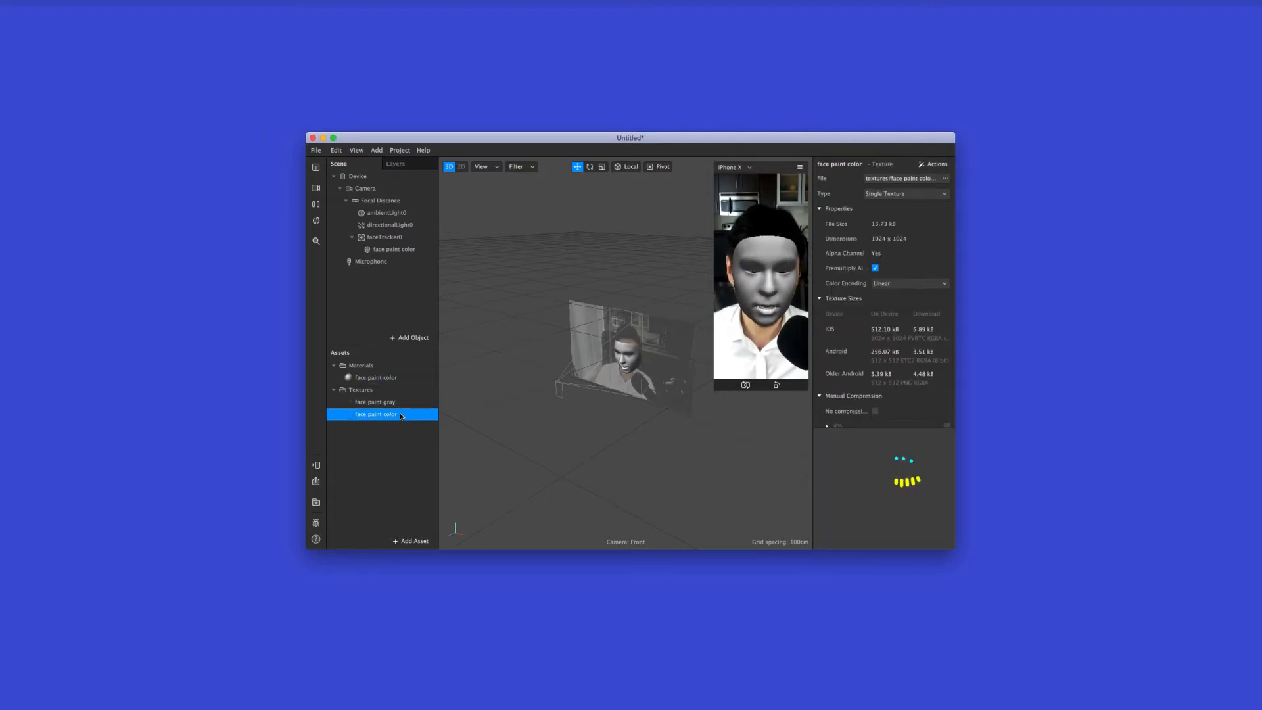
{"action": "left_click", "coordinate": [399, 379]}
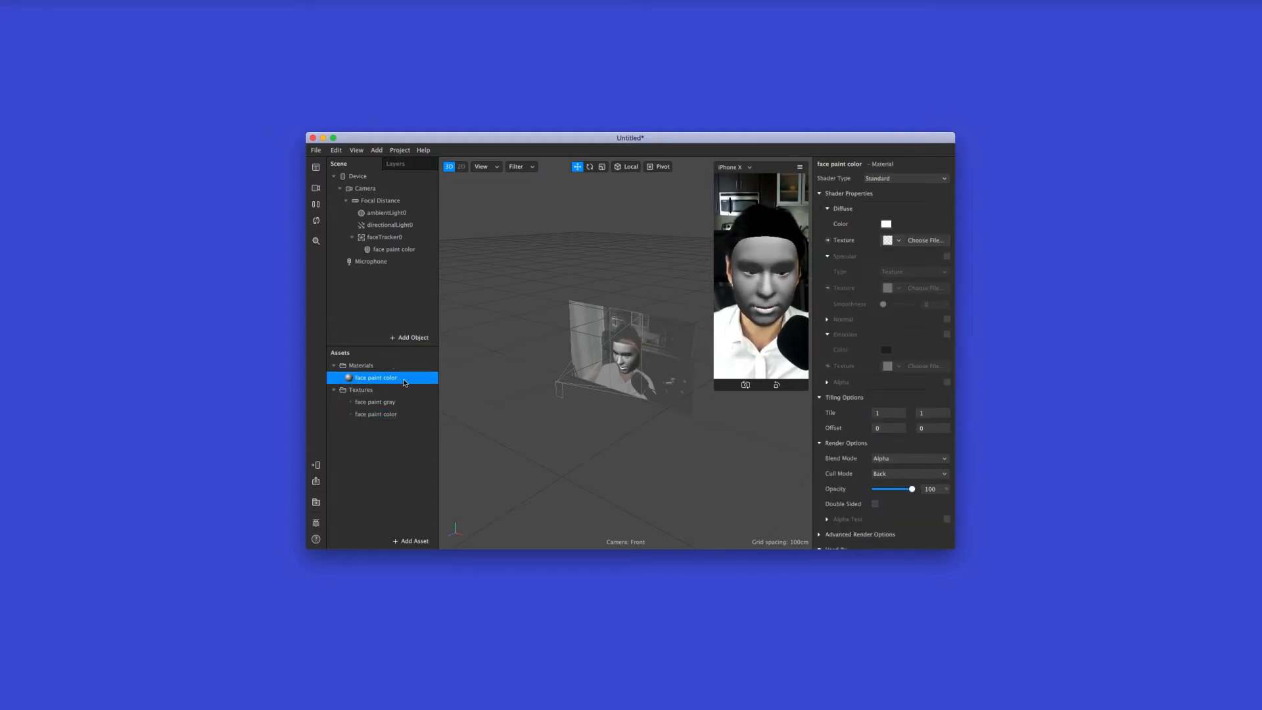
{"action": "left_click", "coordinate": [888, 242]}
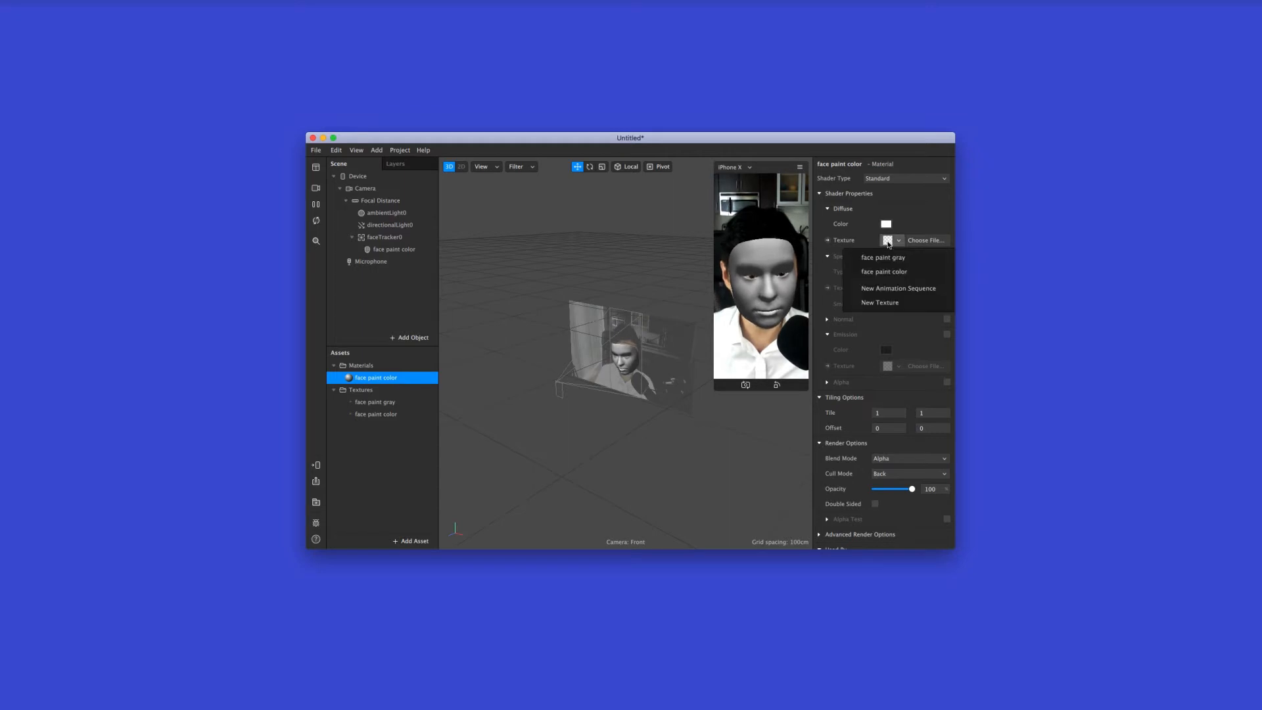
{"action": "left_click", "coordinate": [934, 275]}
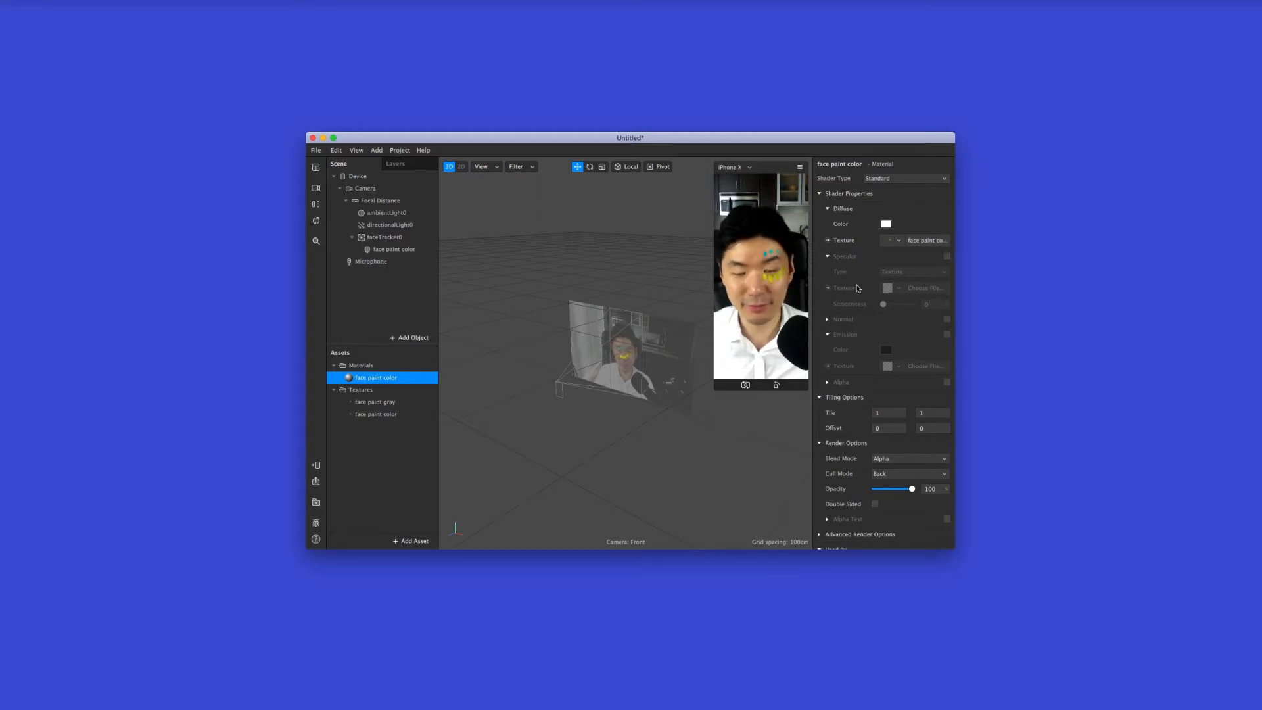
Try the Flat shader on the face paint color material, and settle on the Face Paint shader type
{"action": "left_click", "coordinate": [872, 180]}
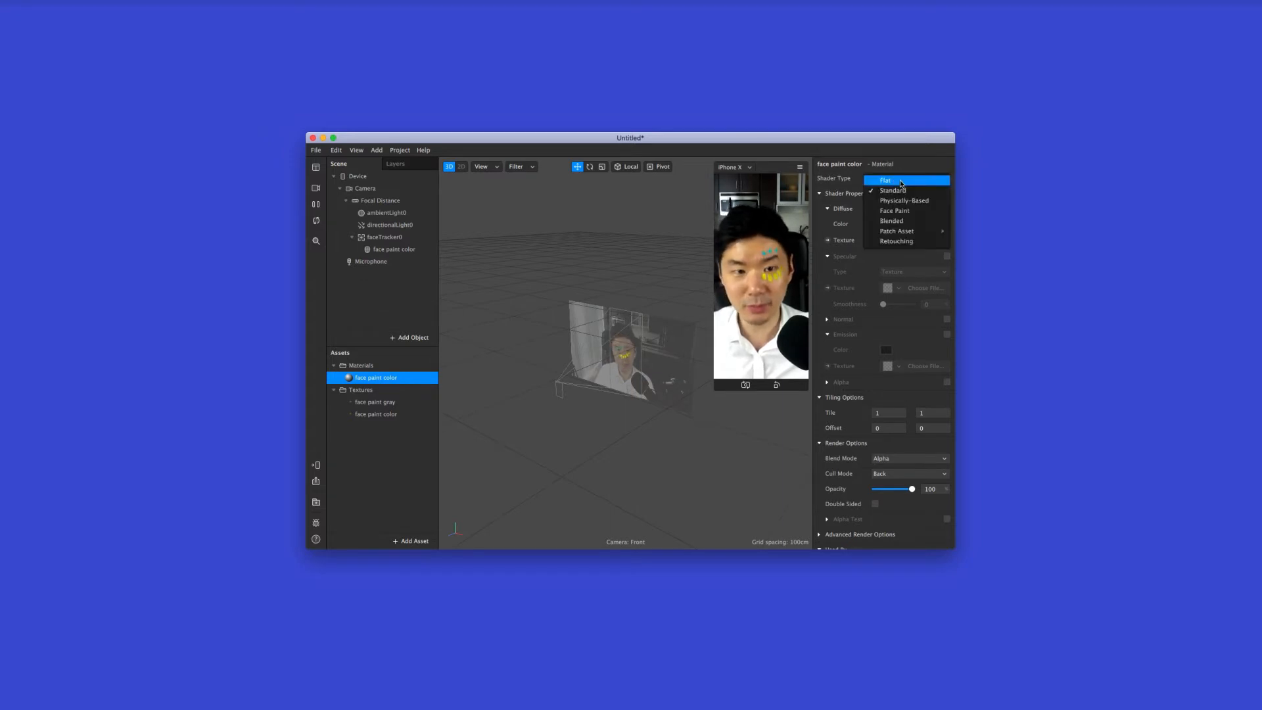
{"action": "left_click", "coordinate": [901, 184]}
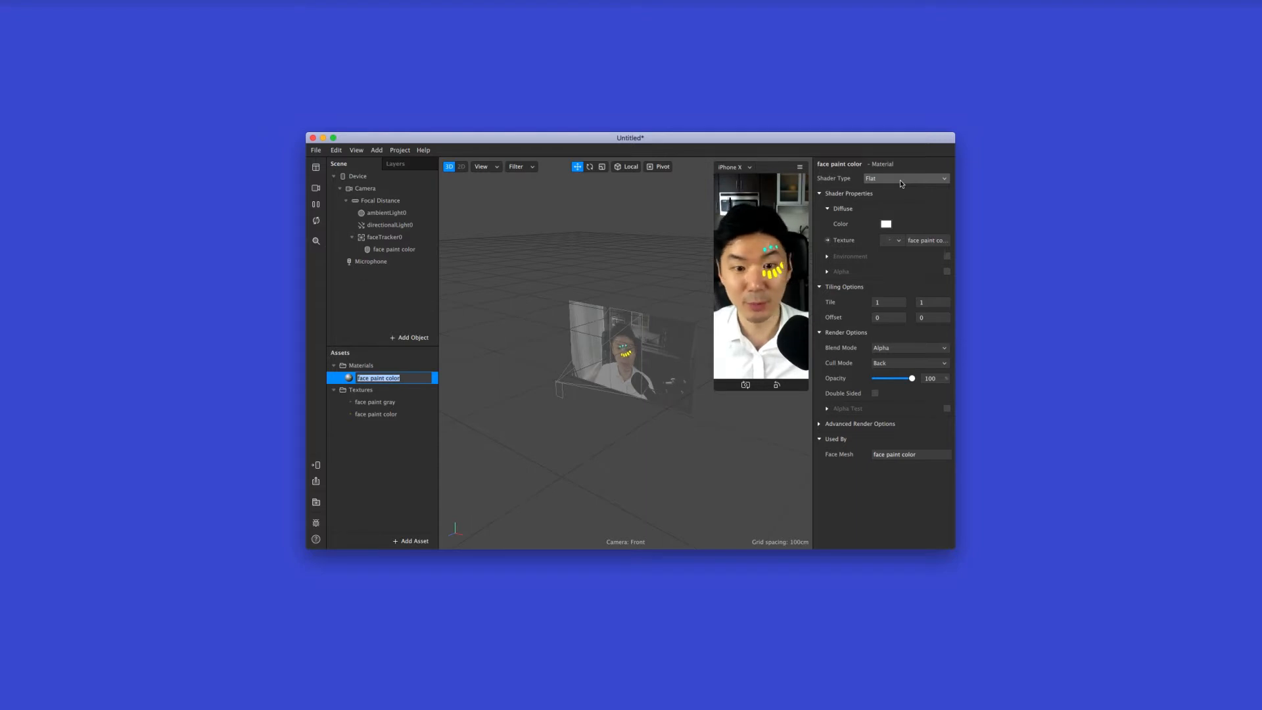
{"action": "left_click", "coordinate": [901, 180]}
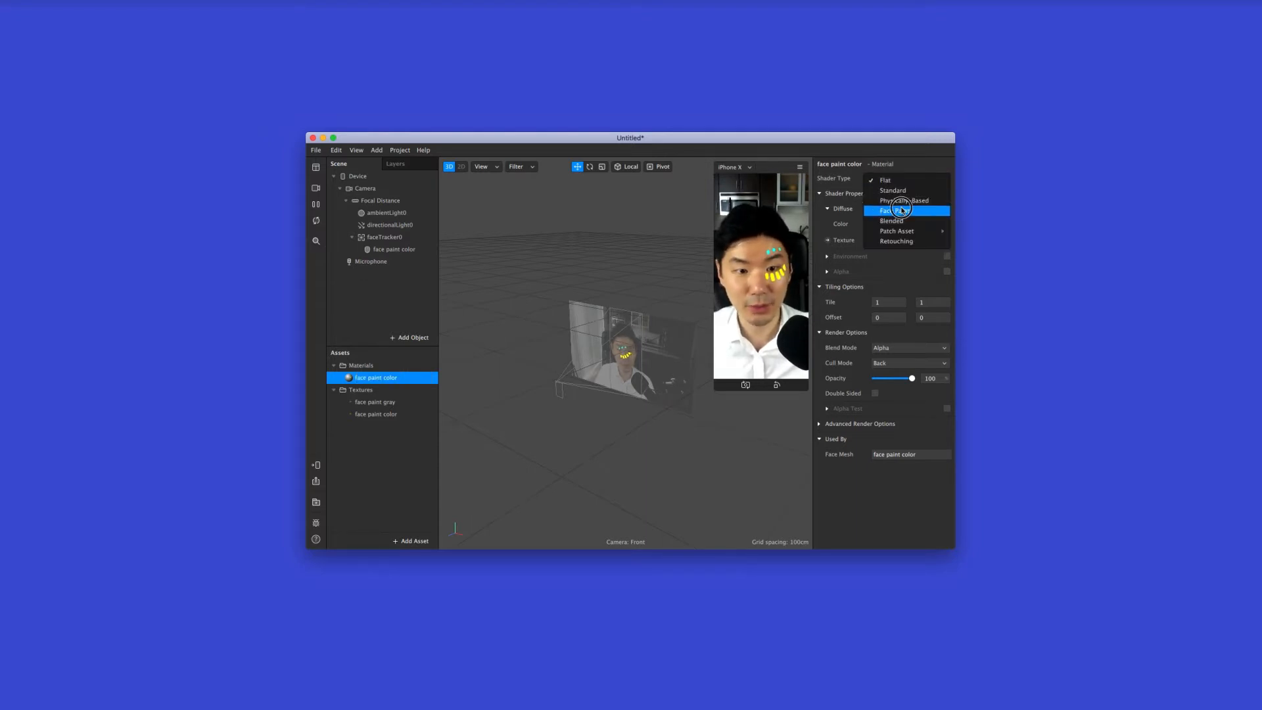
{"action": "left_click", "coordinate": [902, 209]}
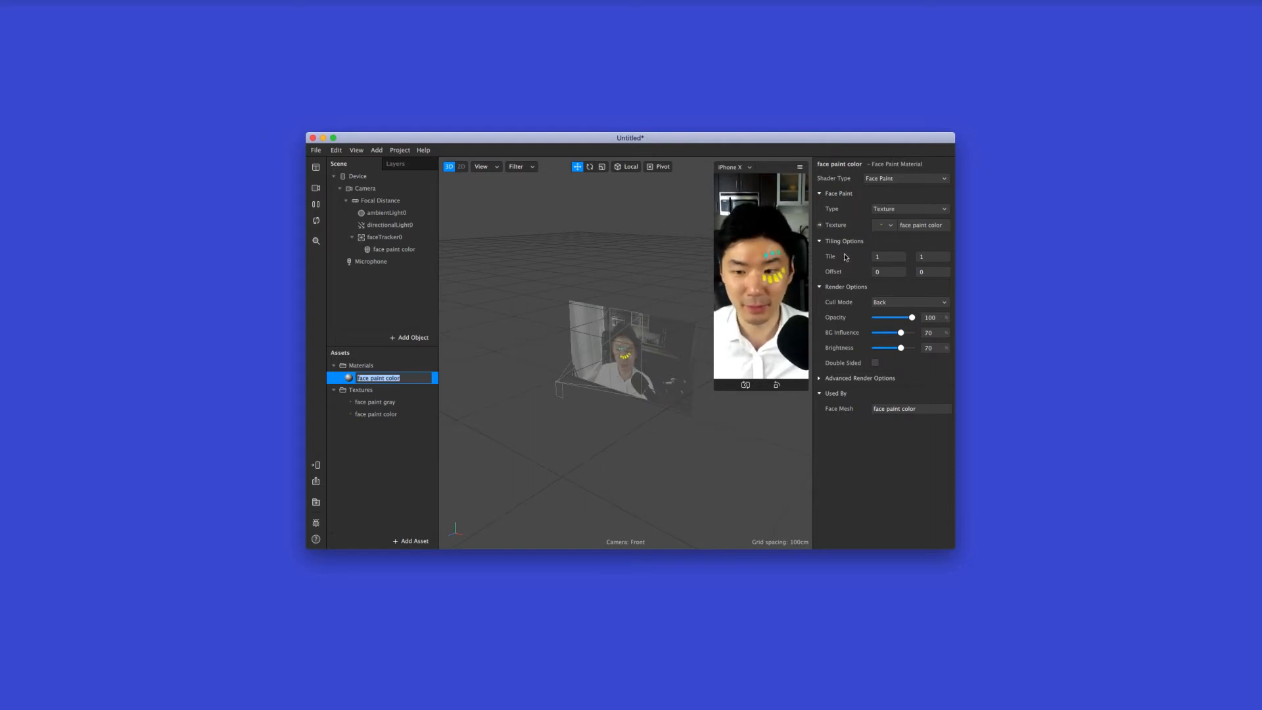
{"action": "left_click", "coordinate": [414, 451]}
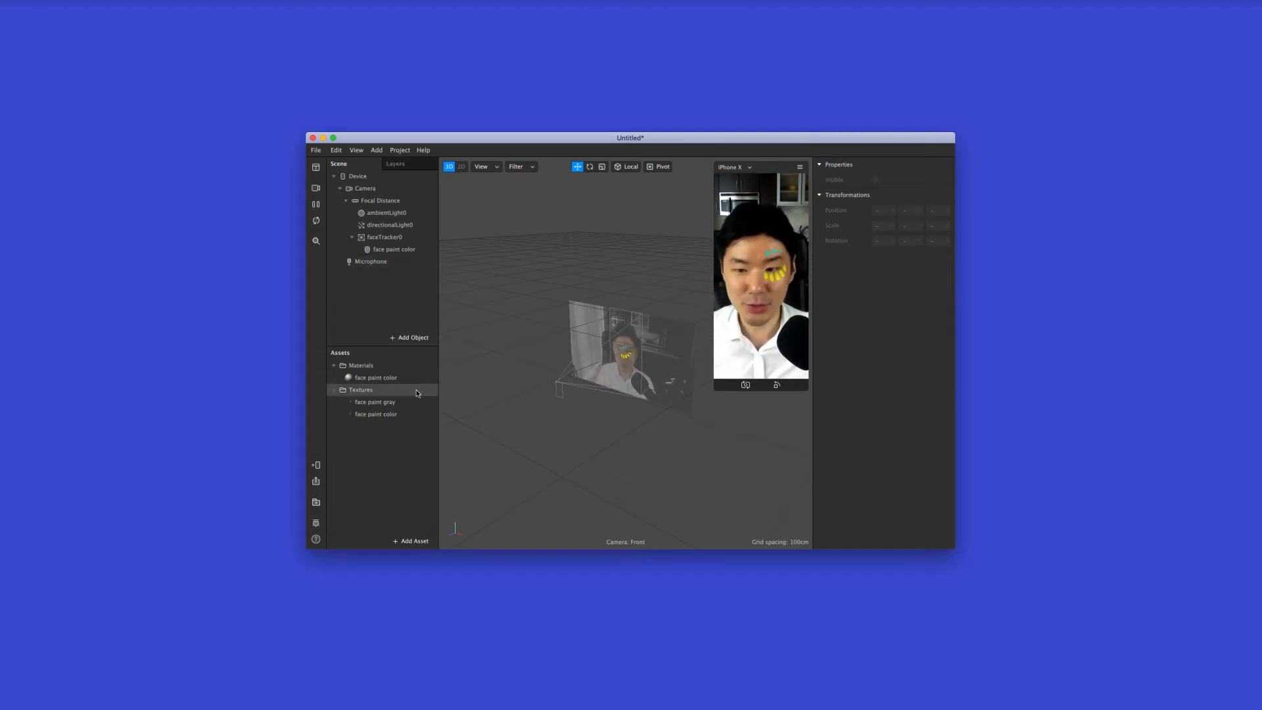
Add a second Face Mesh, nest it beneath the face tracker and rename it as "face paint gray"
{"action": "left_click", "coordinate": [388, 401]}
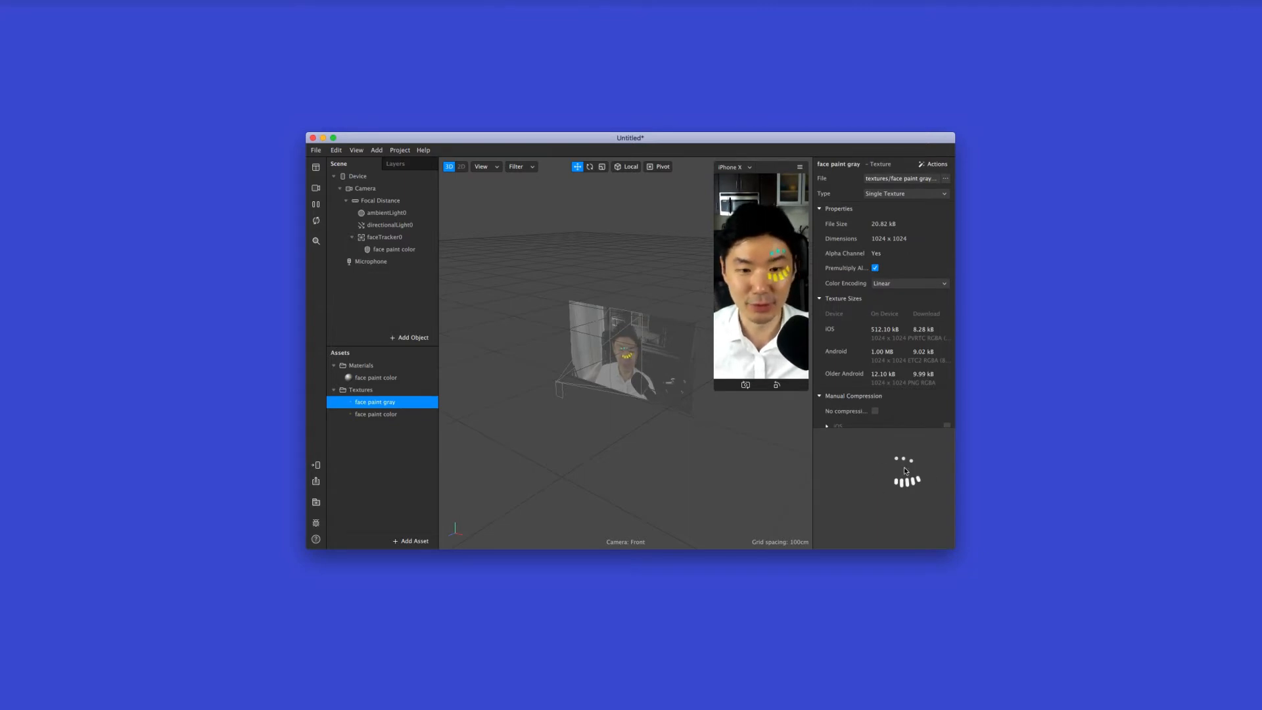
{"action": "left_click", "coordinate": [400, 338]}
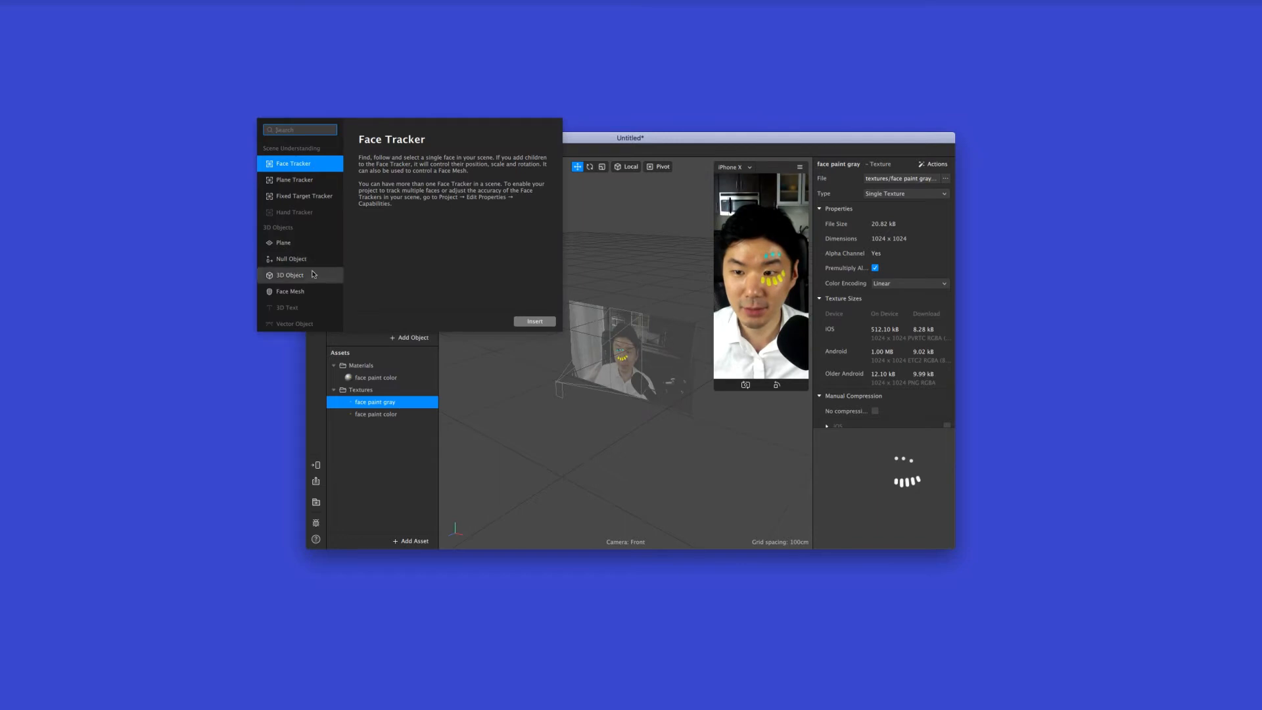
{"action": "left_click", "coordinate": [303, 291]}
{"action": "left_click", "coordinate": [549, 323]}
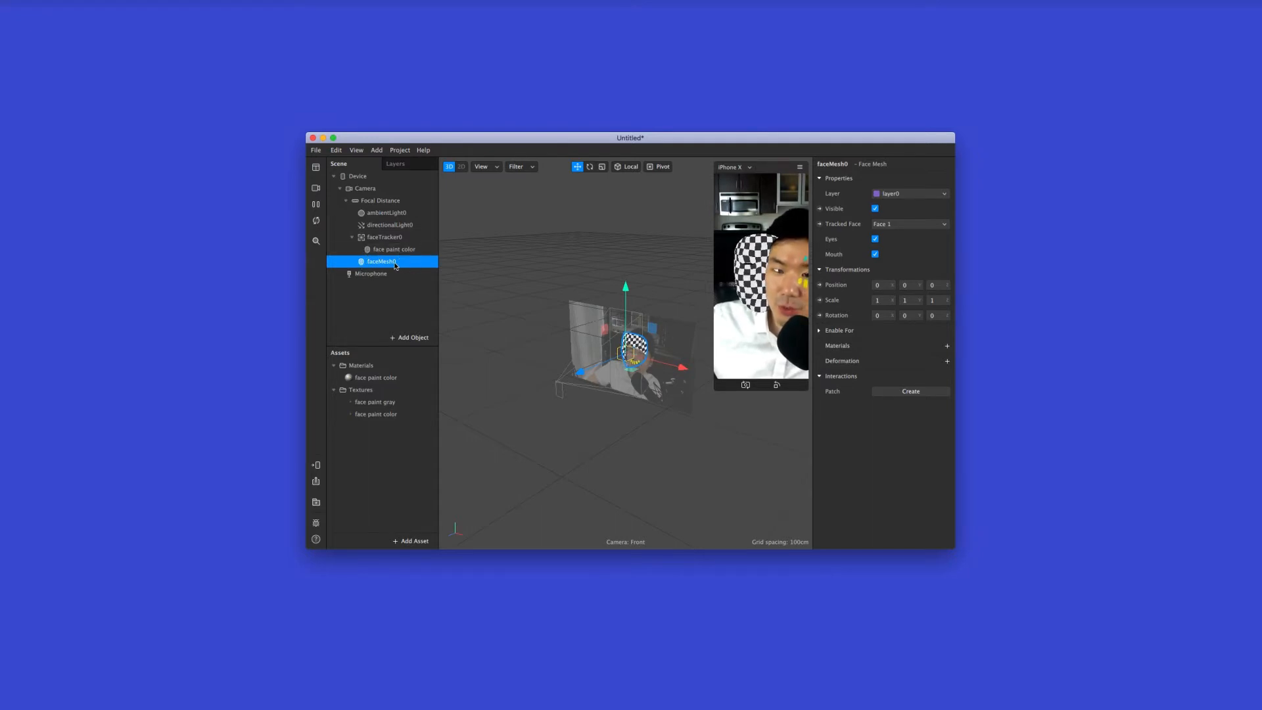
{"action": "mouse_move", "coordinate": [386, 264]}
{"action": "left_mouse_down"}
{"action": "mouse_move", "coordinate": [372, 241]}
{"action": "mouse_move", "coordinate": [390, 241]}
{"action": "left_mouse_up"}
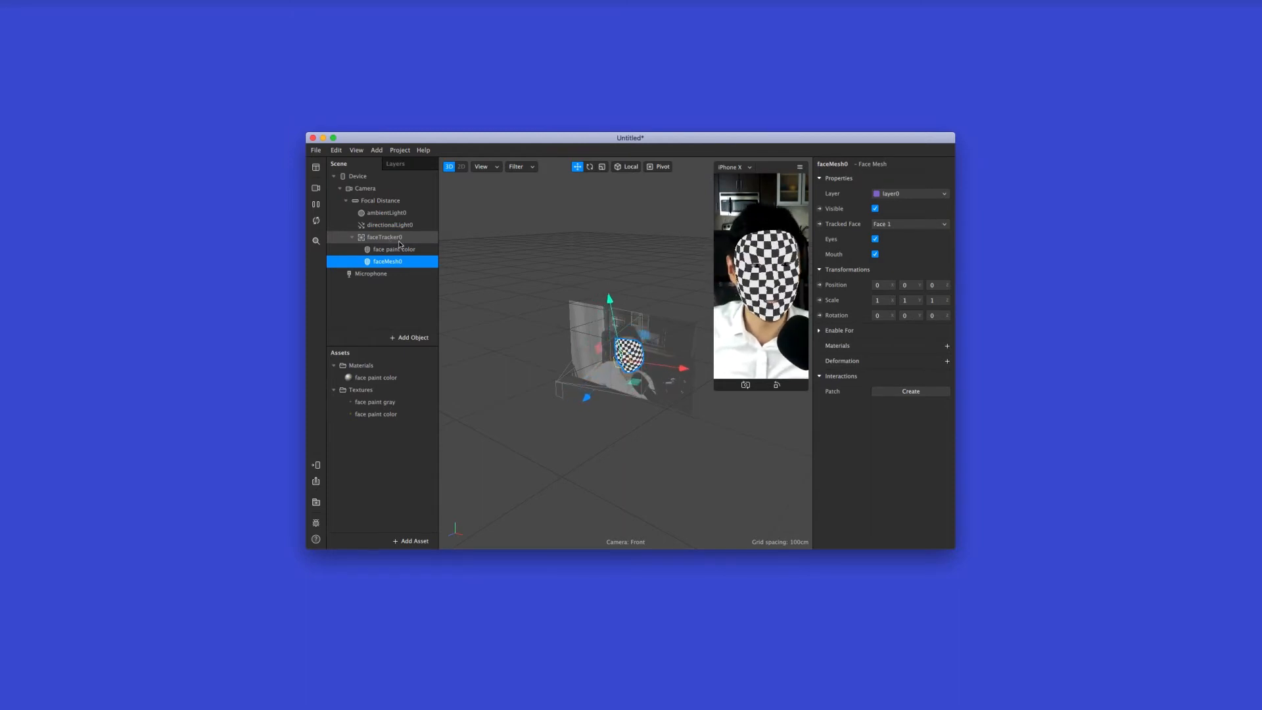
{"action": "double_click", "coordinate": [393, 261]}
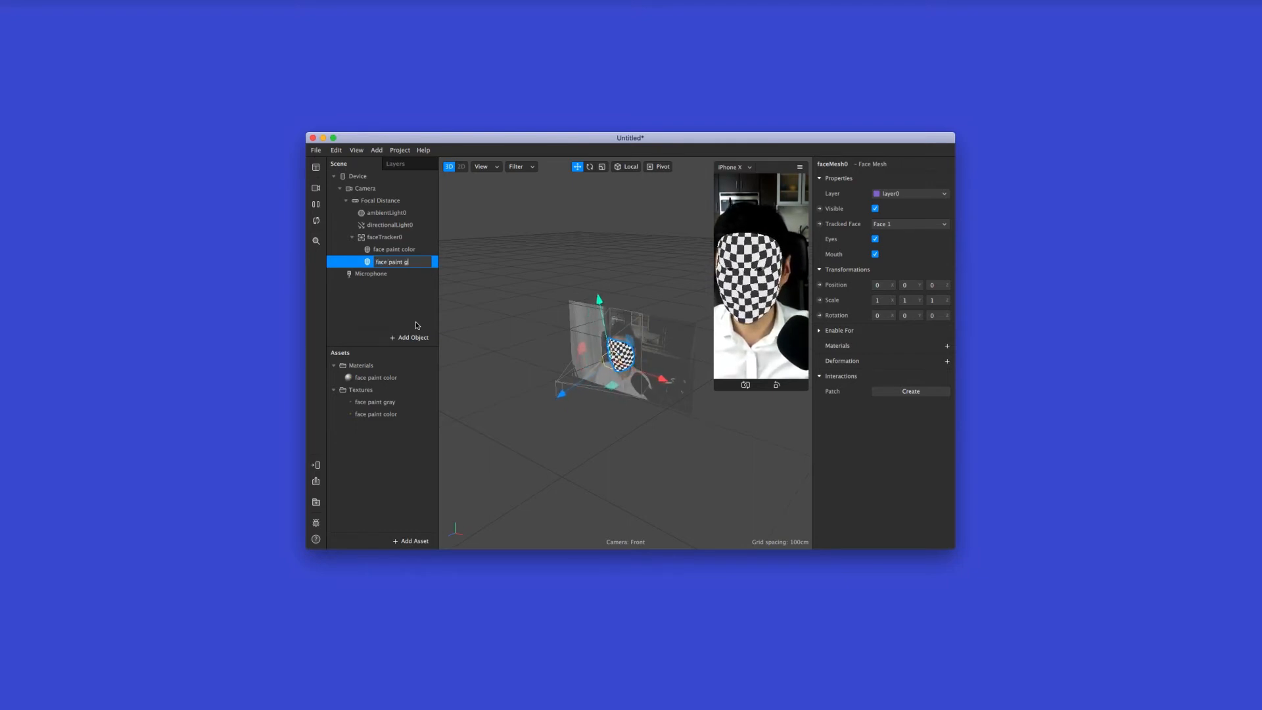
{"action": "key", "text": "Return"}
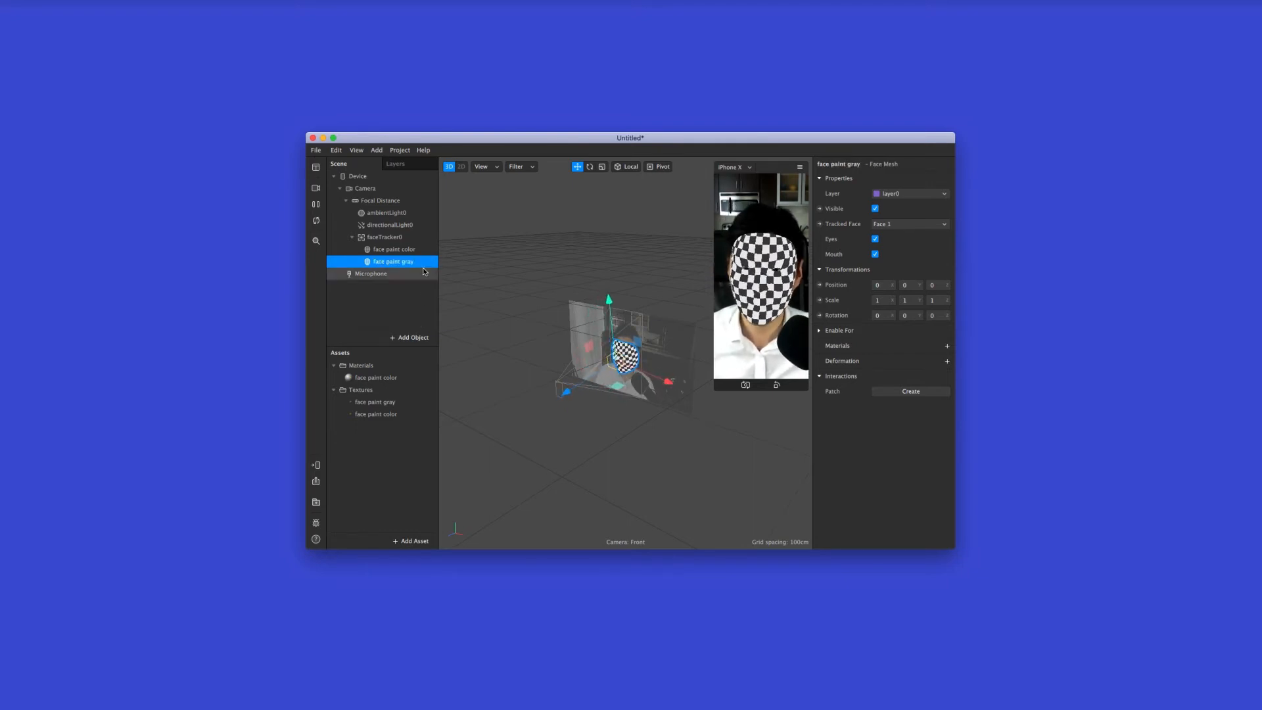
Create a new material on the face paint gray mesh and rename that material as "face paint gray"
{"action": "left_click", "coordinate": [947, 346]}
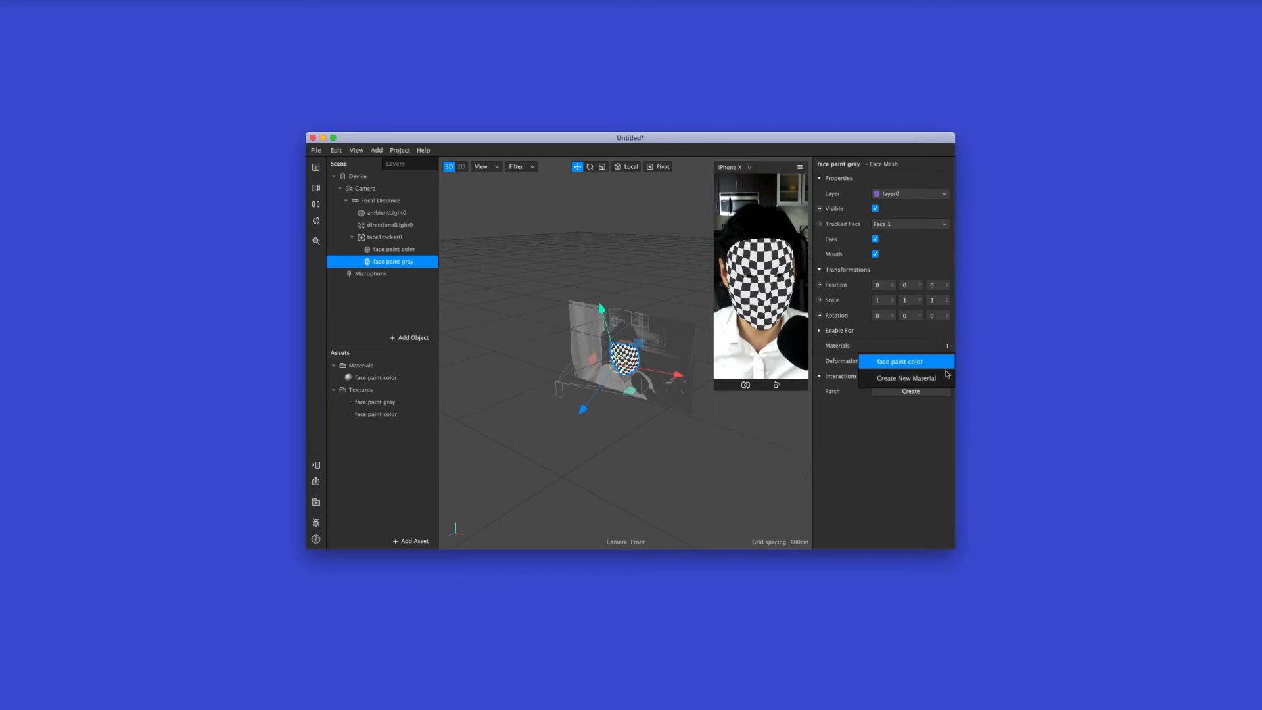
{"action": "left_click", "coordinate": [945, 379]}
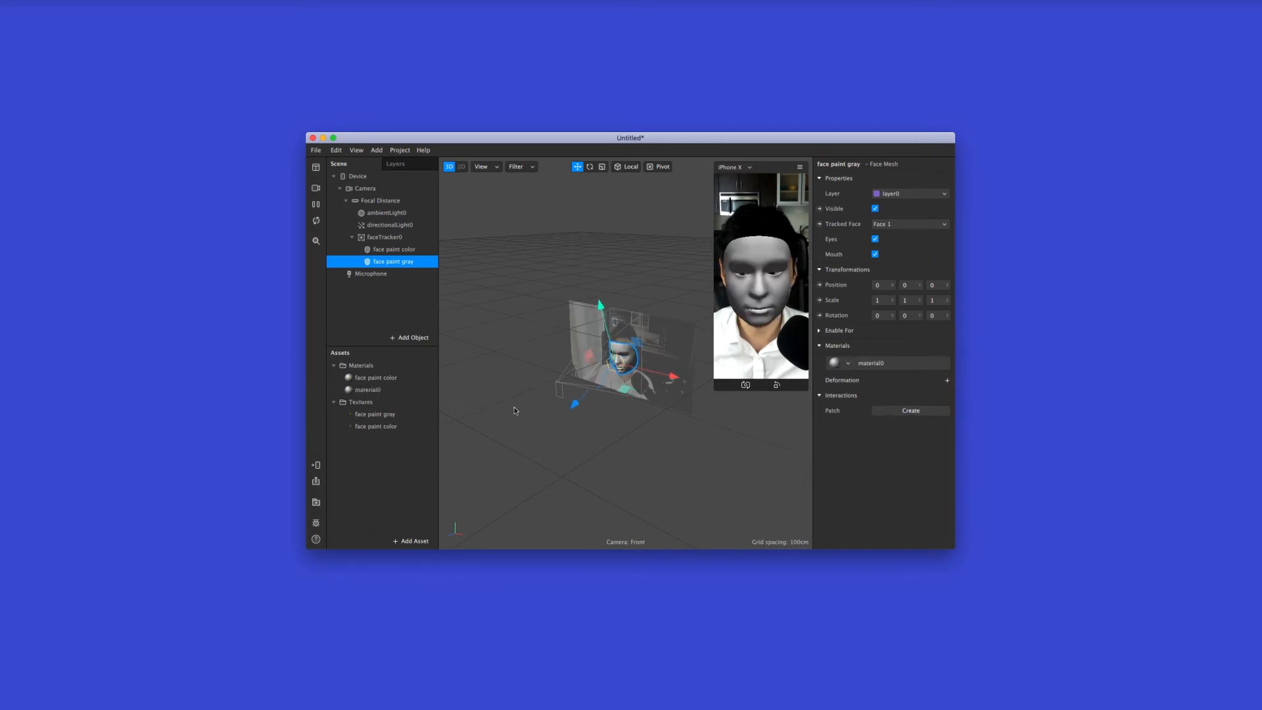
{"action": "left_click", "coordinate": [386, 393]}
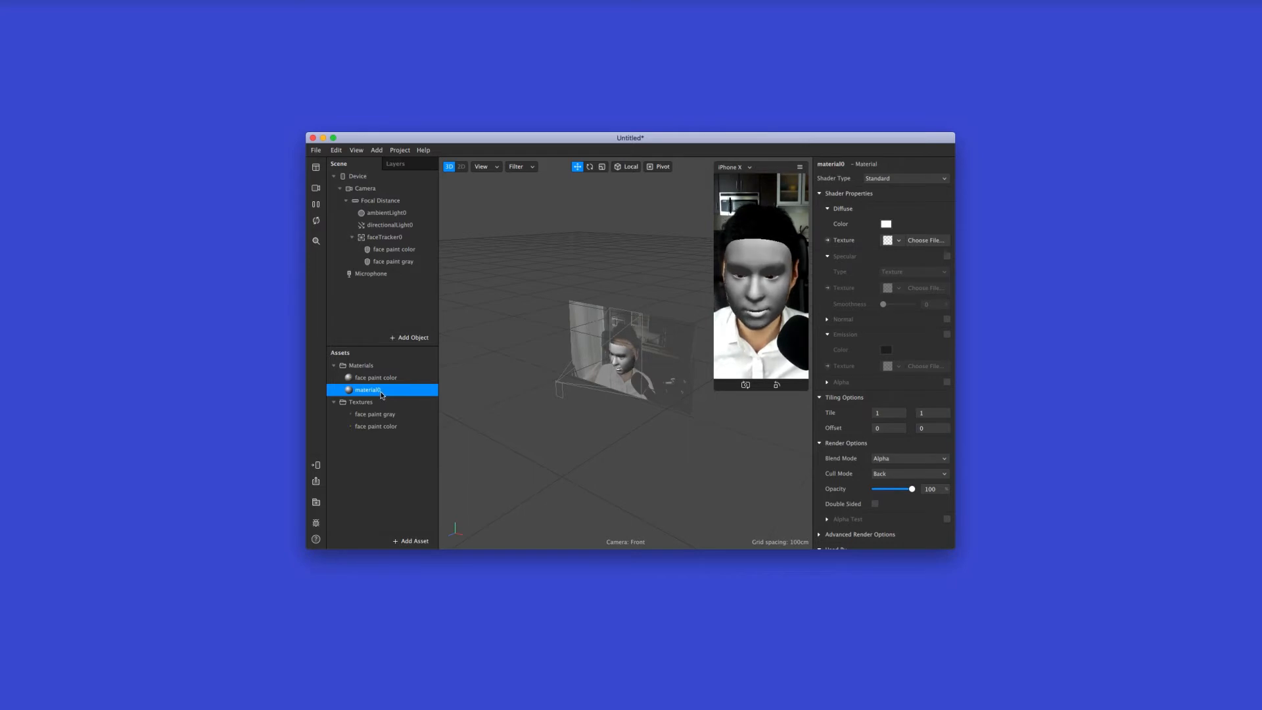
{"action": "double_click", "coordinate": [380, 392]}
{"action": "type", "text": "face paint gray"}
{"action": "key", "text": "Return"}
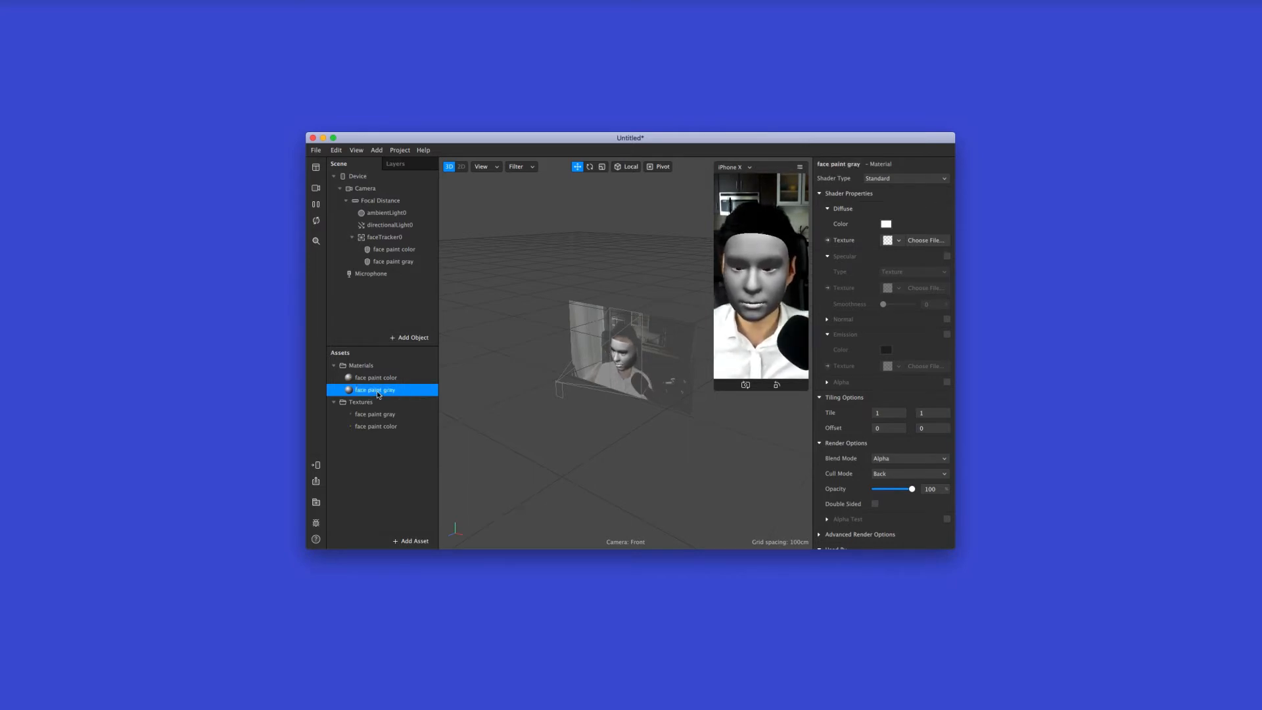
Assign the face paint gray texture to the face paint gray material and set its shader type to Face Paint
{"action": "left_click", "coordinate": [894, 244]}
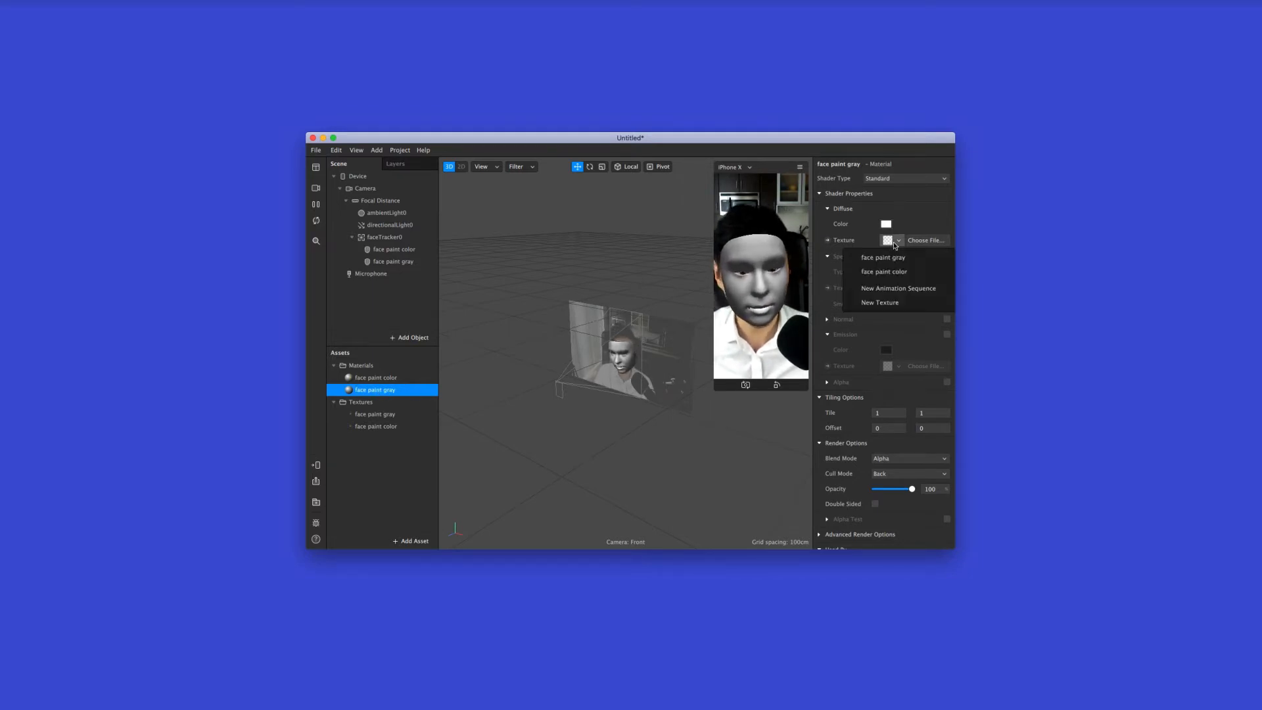
{"action": "left_click", "coordinate": [912, 261]}
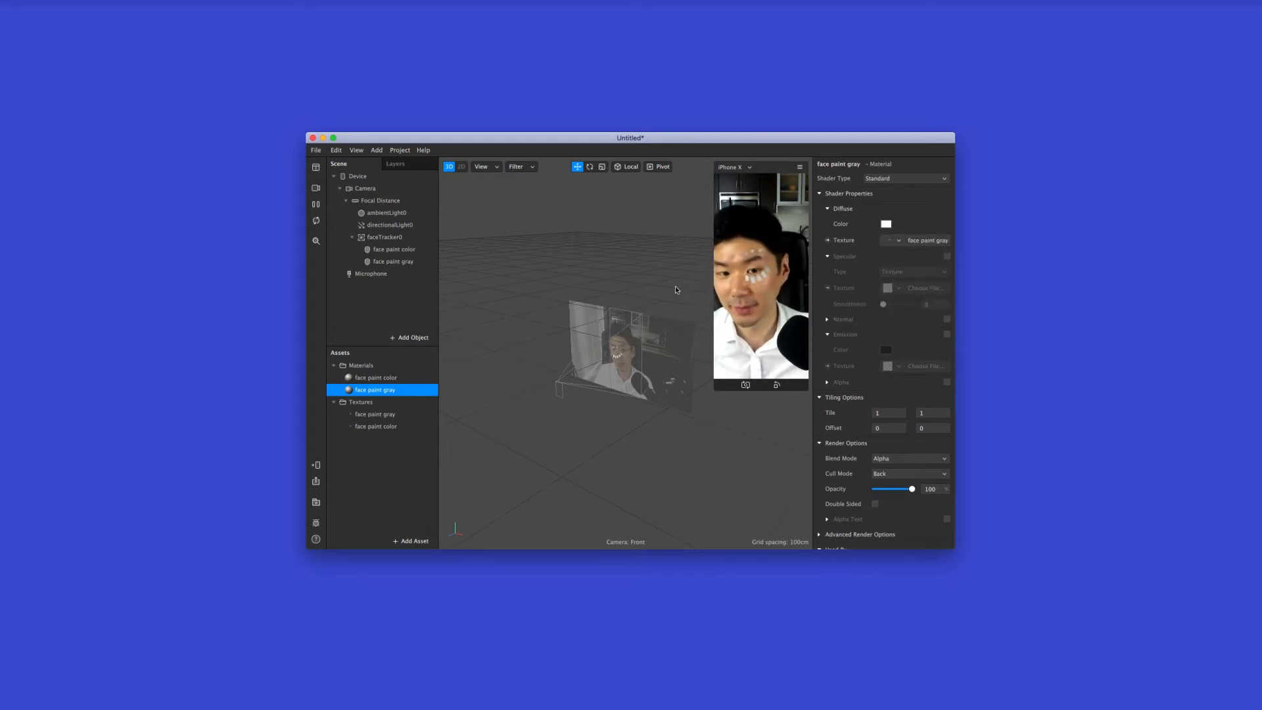
{"action": "left_click", "coordinate": [900, 181]}
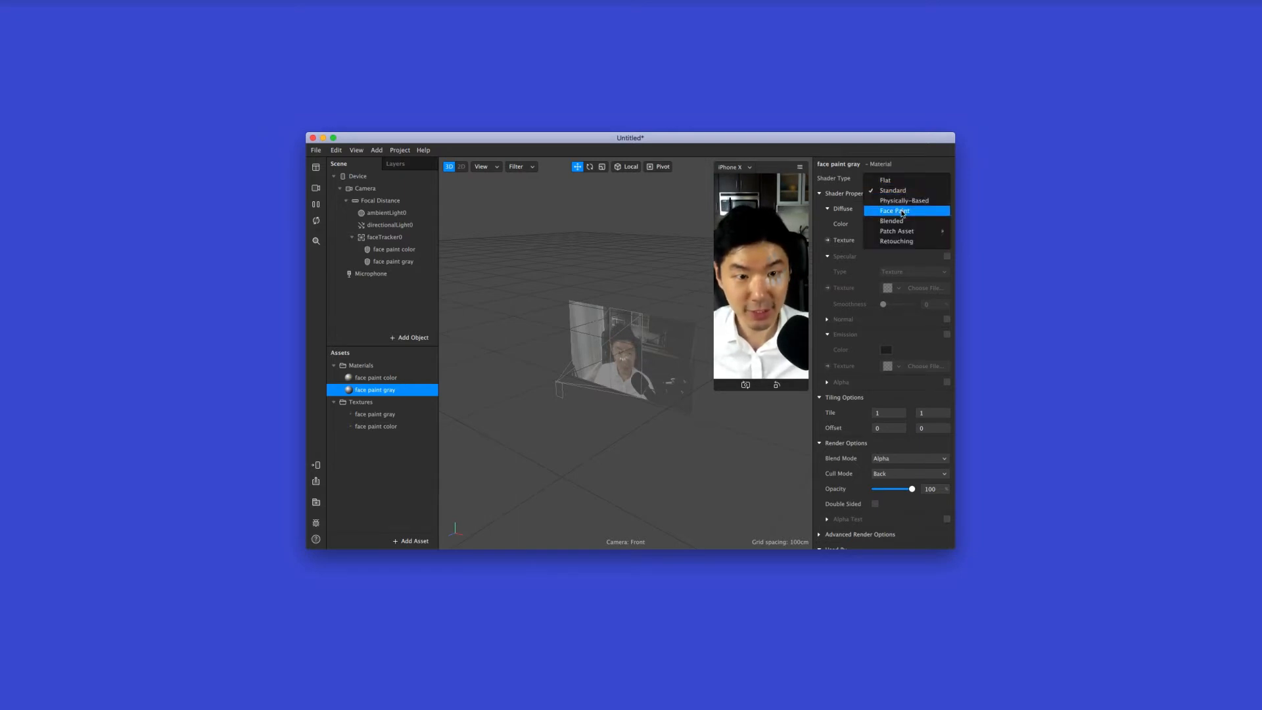
{"action": "left_click", "coordinate": [902, 212]}
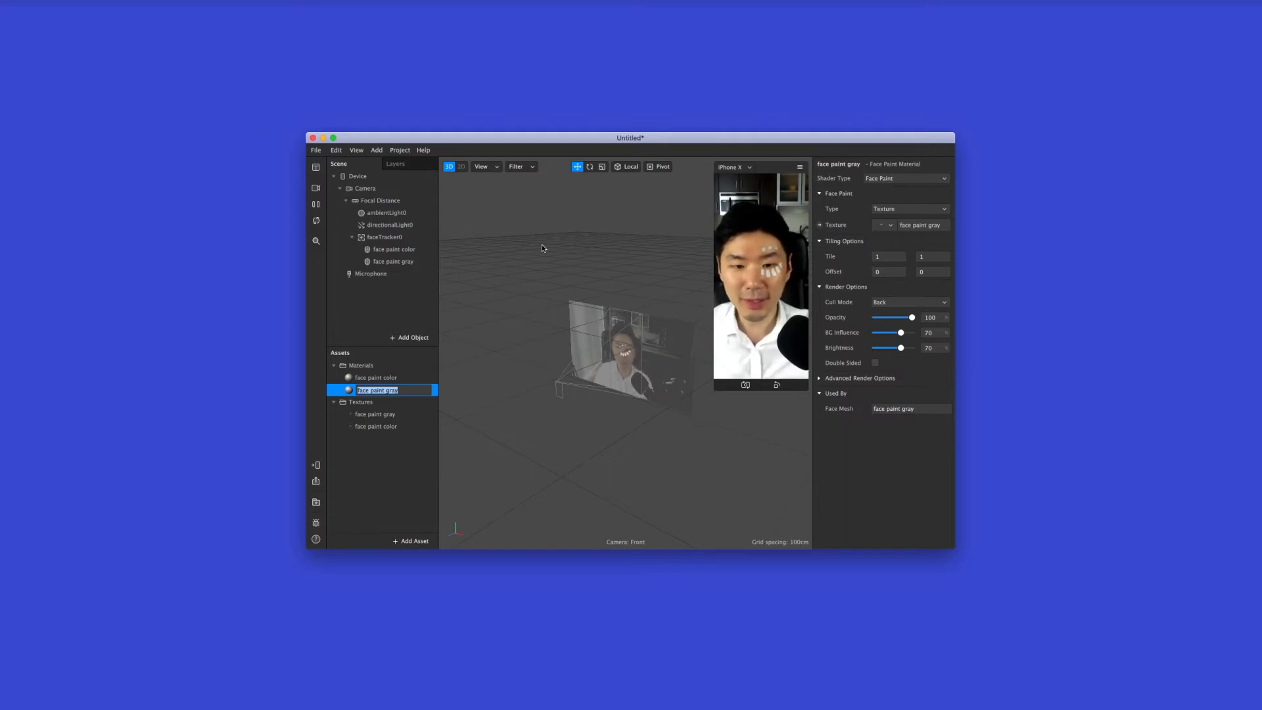
{"action": "left_click", "coordinate": [401, 451]}
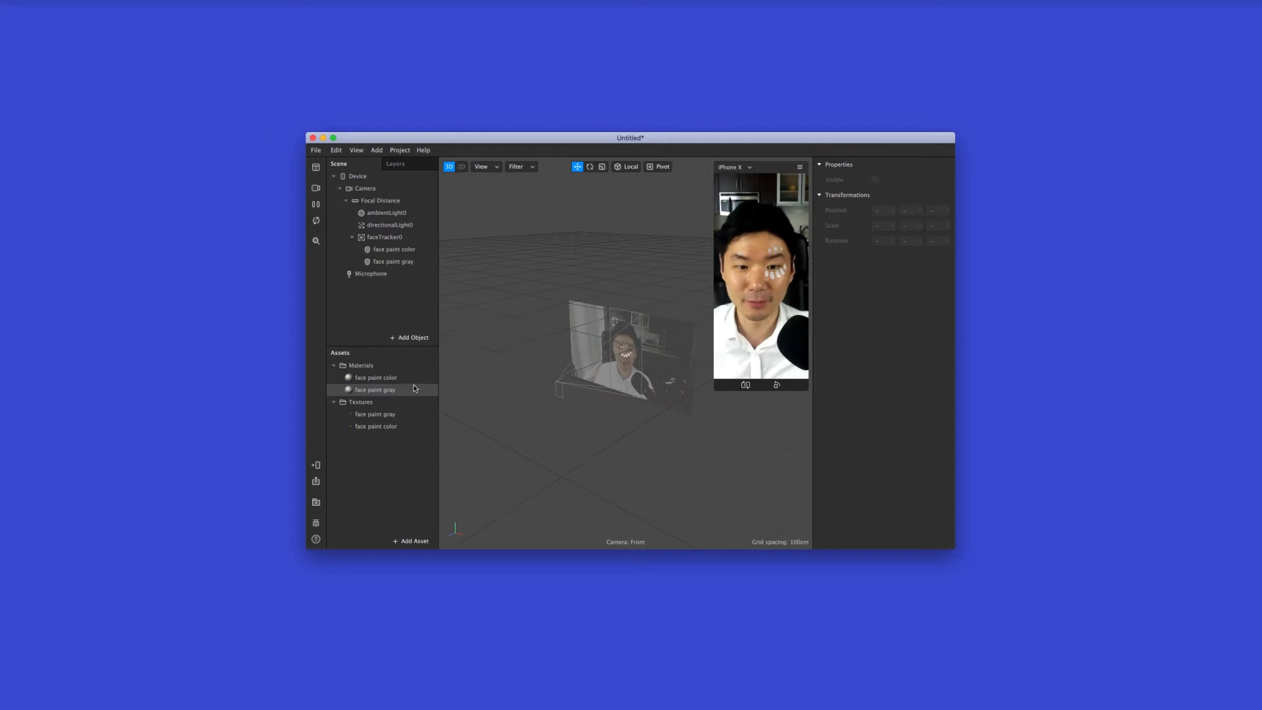
Create a Head Nod interaction patch from the face tracker
{"action": "left_click", "coordinate": [407, 243]}
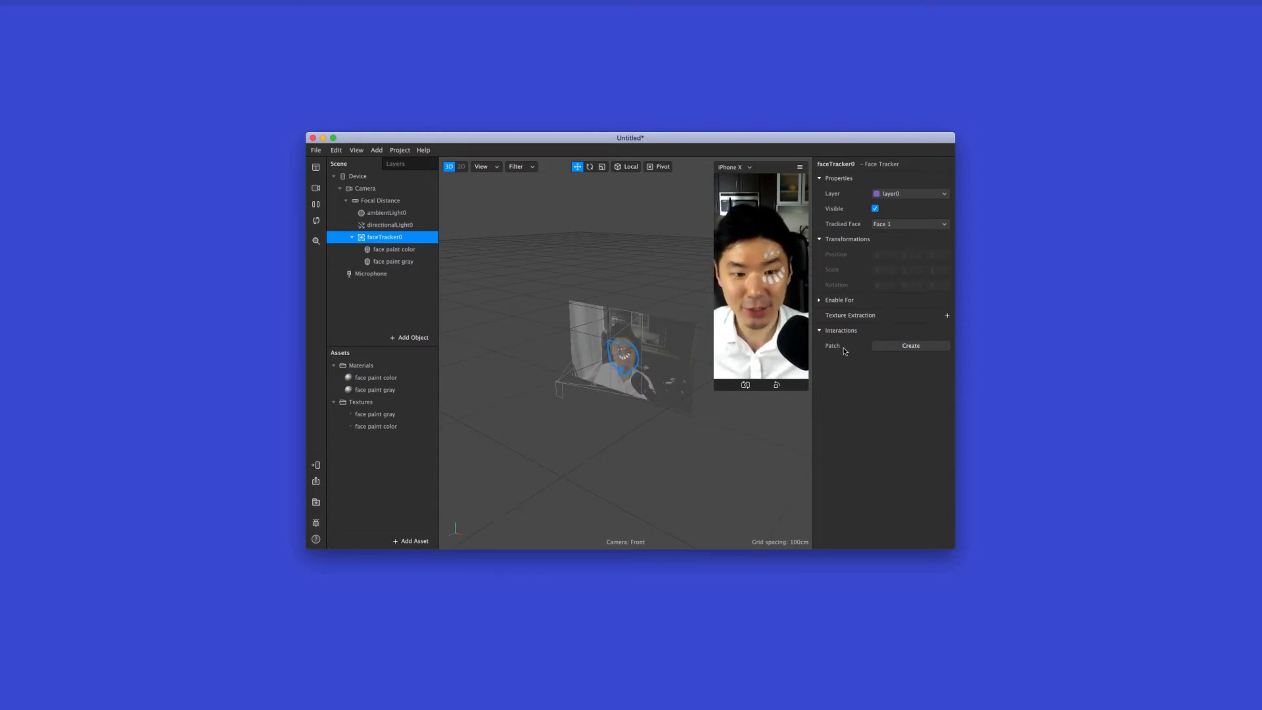
{"action": "left_click", "coordinate": [929, 348]}
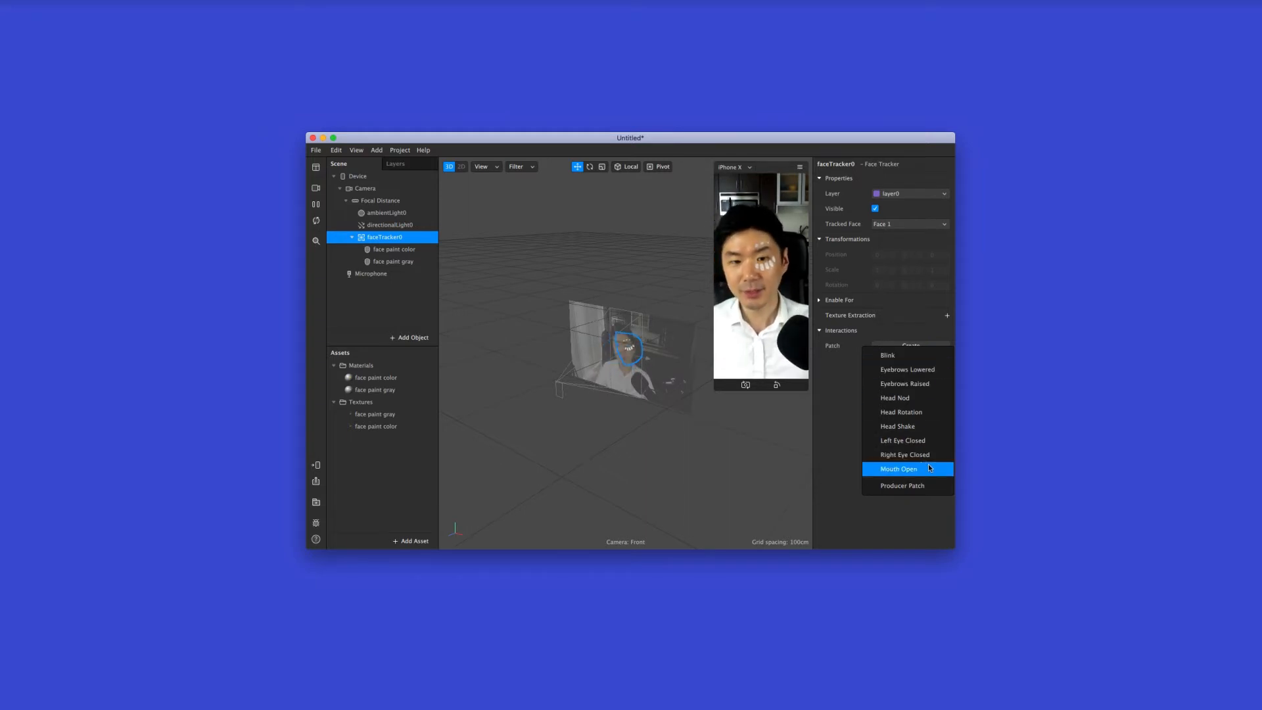
{"action": "left_click", "coordinate": [938, 402]}
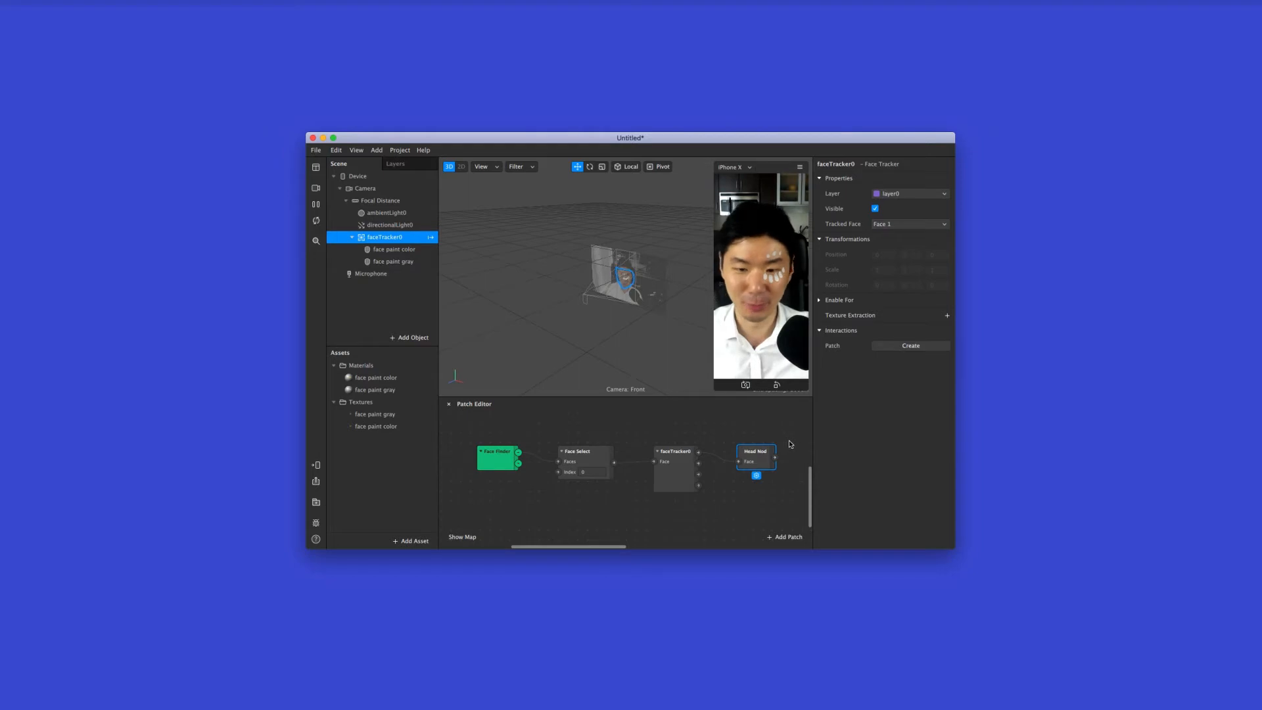
Examine the Face Finder, Face Select, face tracker and Head Nod patches and how they are connected
{"action": "left_click", "coordinate": [498, 460]}
{"action": "left_click", "coordinate": [593, 459]}
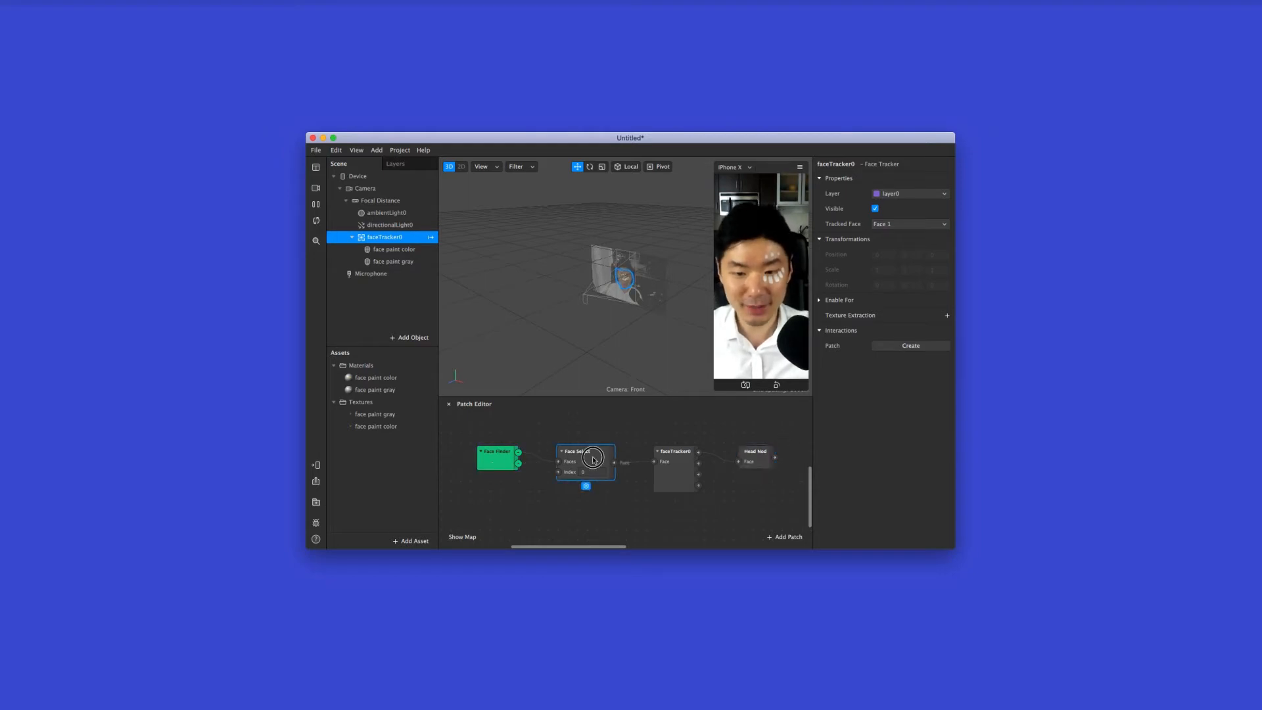
{"action": "left_click", "coordinate": [674, 475]}
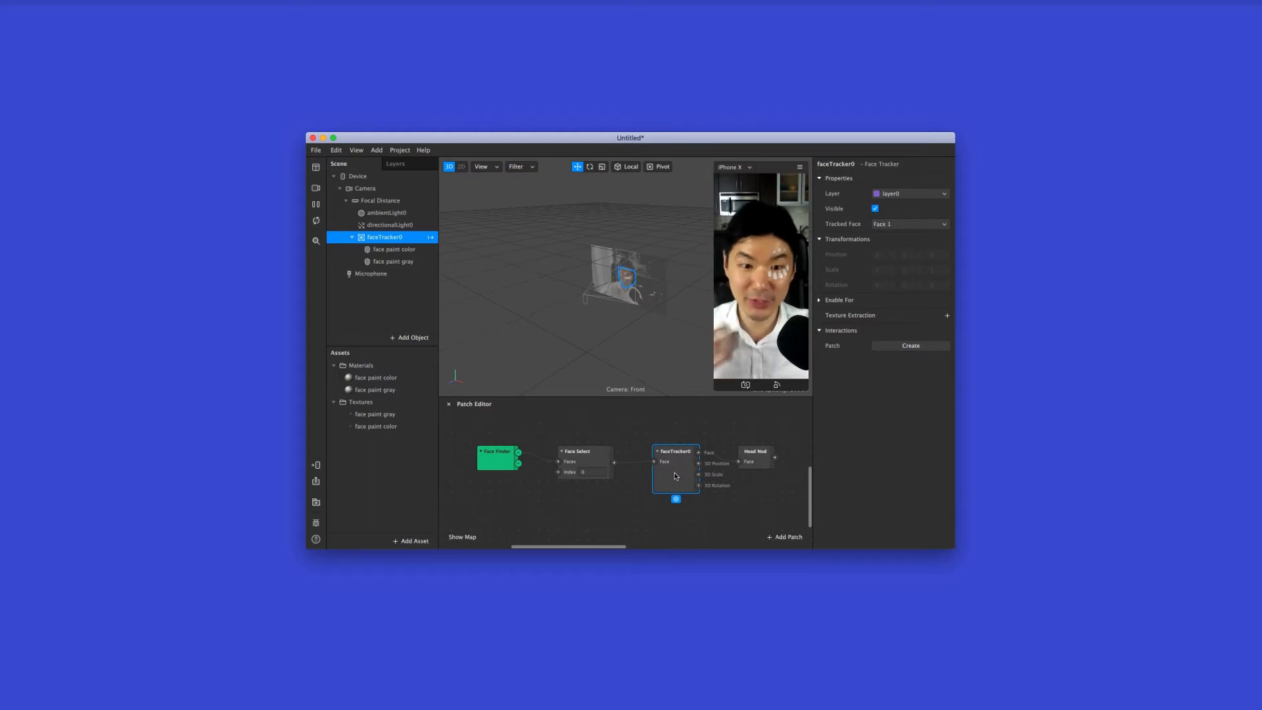
{"action": "left_click", "coordinate": [761, 459]}
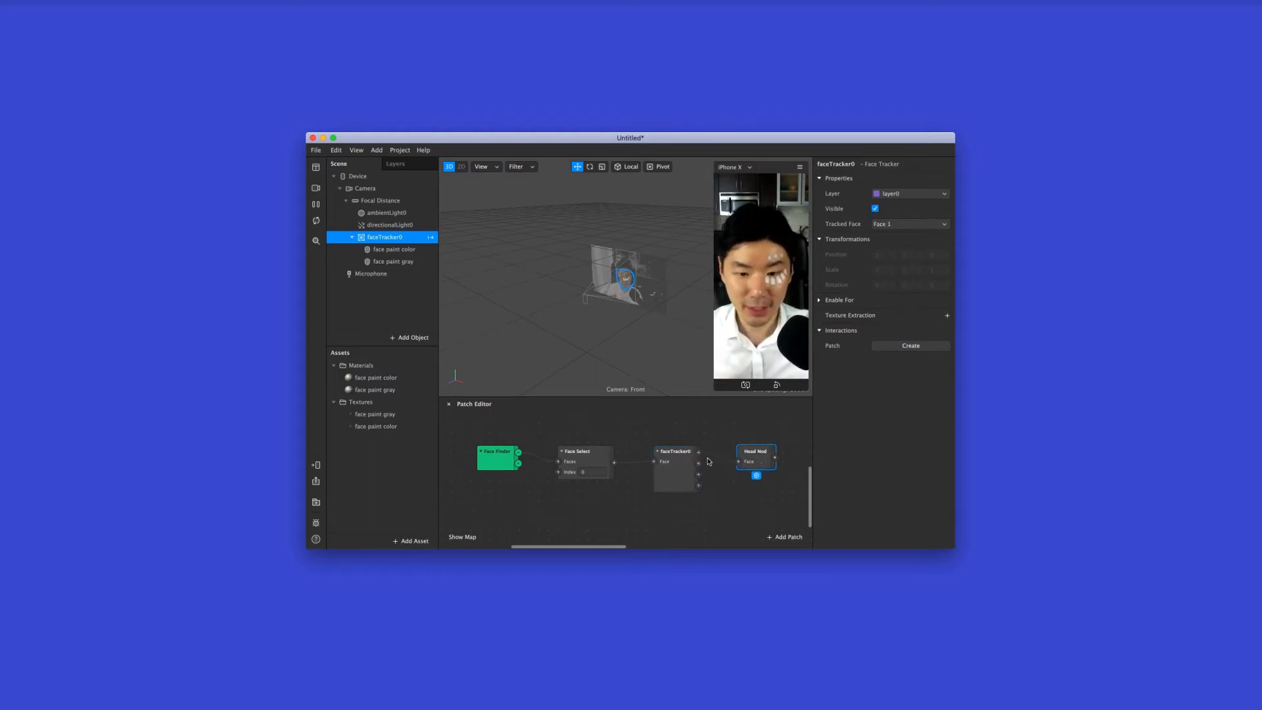
{"action": "left_click_drag", "start_coordinate": [704, 455], "coordinate": [740, 463]}
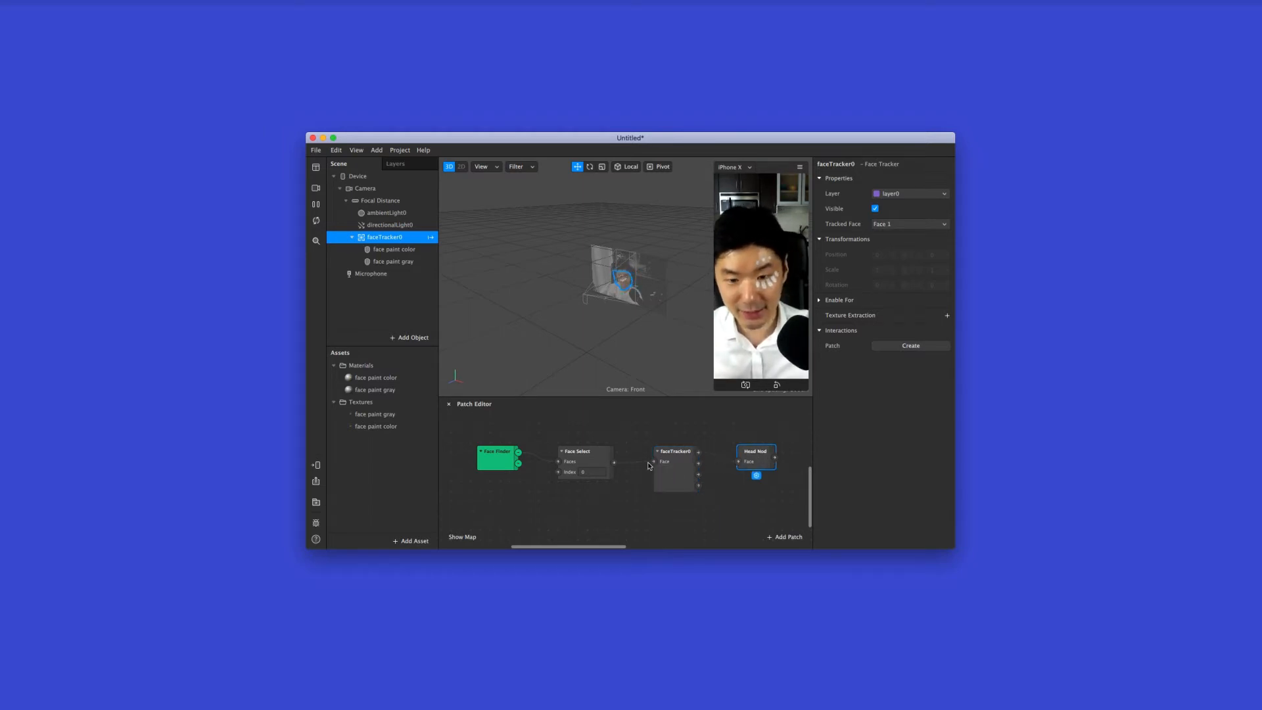
Trace the patch flow from Face Finder through Face Select and the face tracker to Head Nod
{"action": "left_click", "coordinate": [496, 459]}
{"action": "left_click", "coordinate": [590, 463]}
{"action": "left_click", "coordinate": [680, 466]}
{"action": "left_click", "coordinate": [753, 455]}
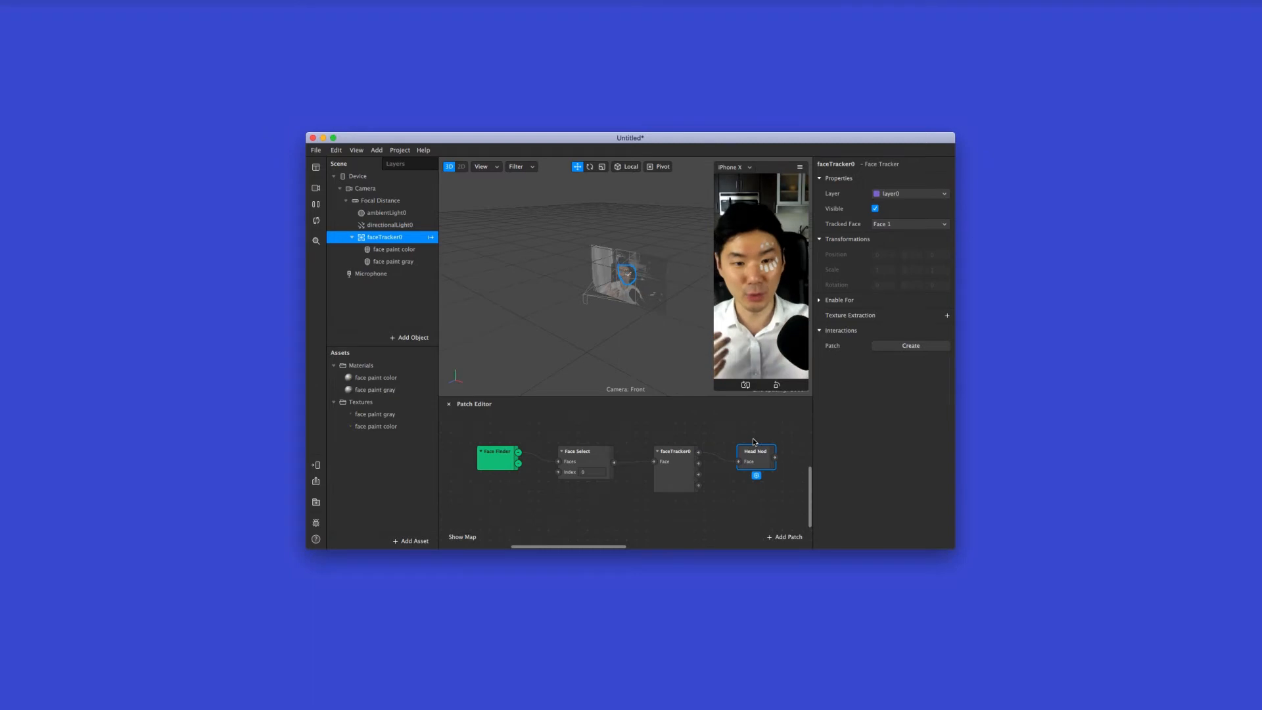
{"action": "left_click", "coordinate": [678, 468]}
{"action": "left_click", "coordinate": [589, 462]}
{"action": "left_click", "coordinate": [513, 463]}
{"action": "left_click", "coordinate": [593, 462]}
{"action": "left_click", "coordinate": [686, 482]}
{"action": "left_click", "coordinate": [761, 461]}
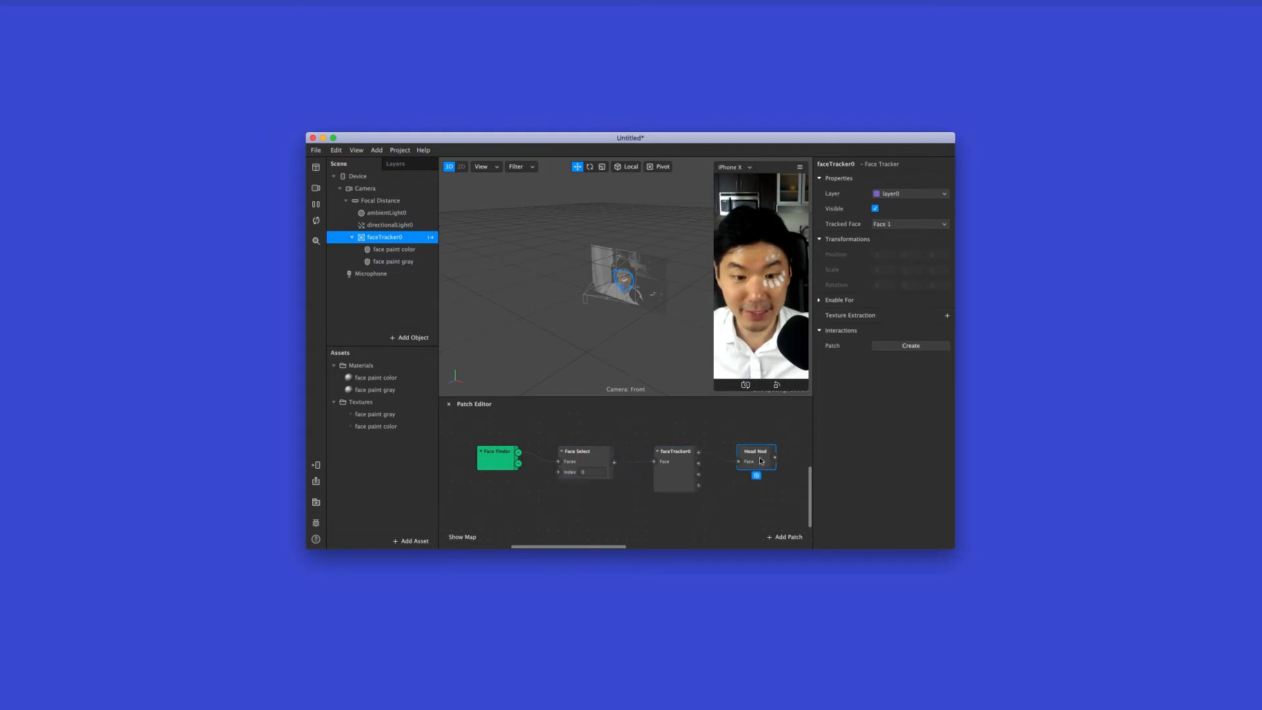
{"action": "left_click", "coordinate": [492, 464]}
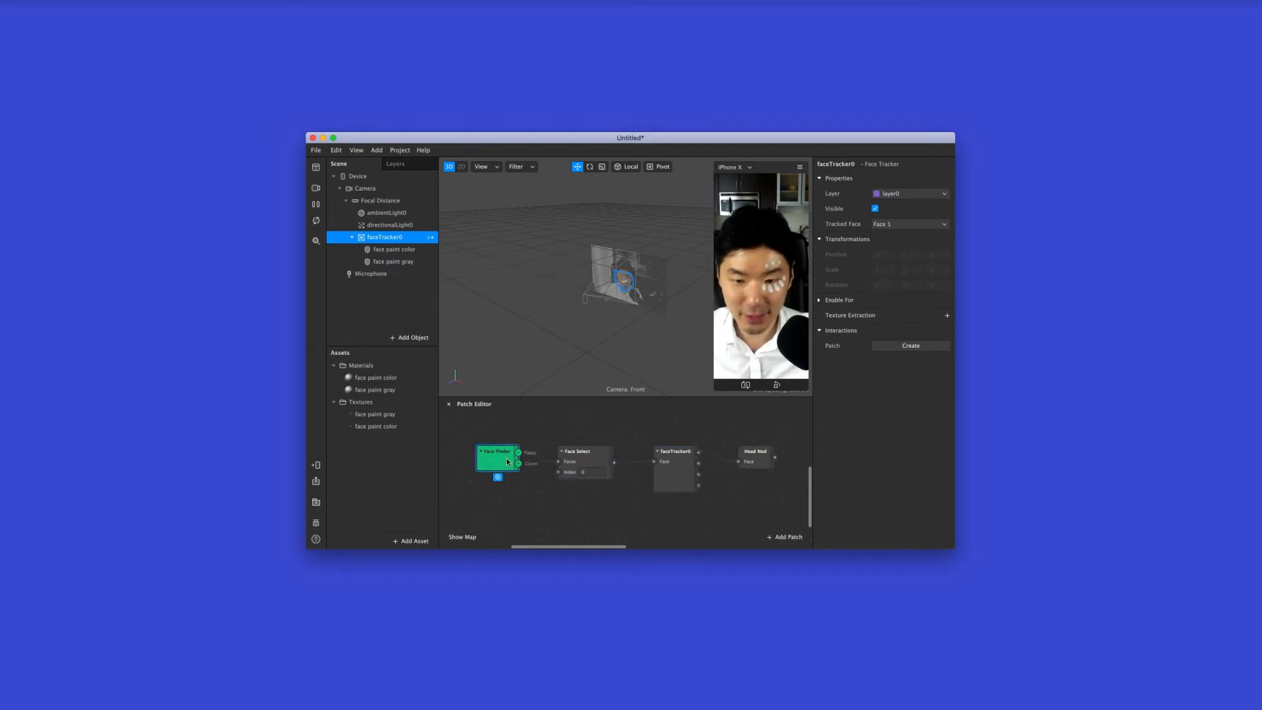
{"action": "left_click", "coordinate": [600, 463]}
{"action": "left_click", "coordinate": [676, 473]}
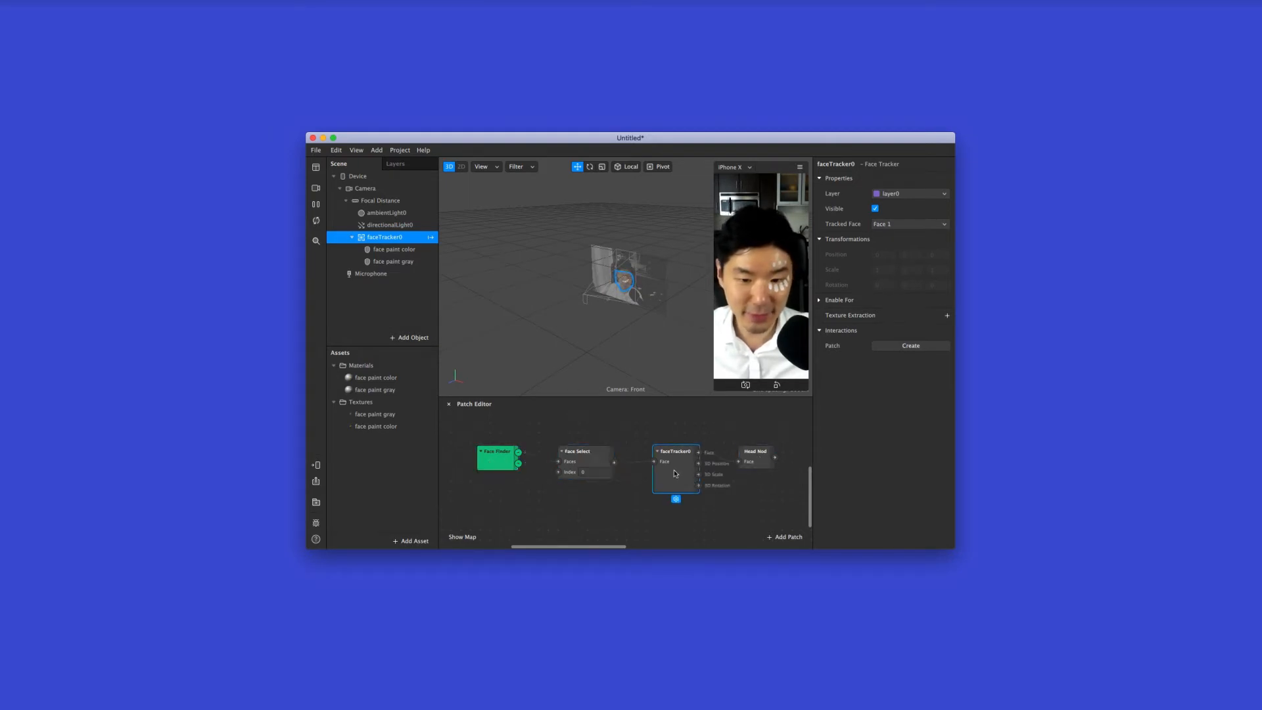
{"action": "left_click", "coordinate": [756, 460]}
Create a patch for the face paint gray mesh's Visible property and place it beyond the Head Nod patch
{"action": "scroll", "coordinate": [758, 461], "scroll_direction": "right", "scroll_amount": 2}
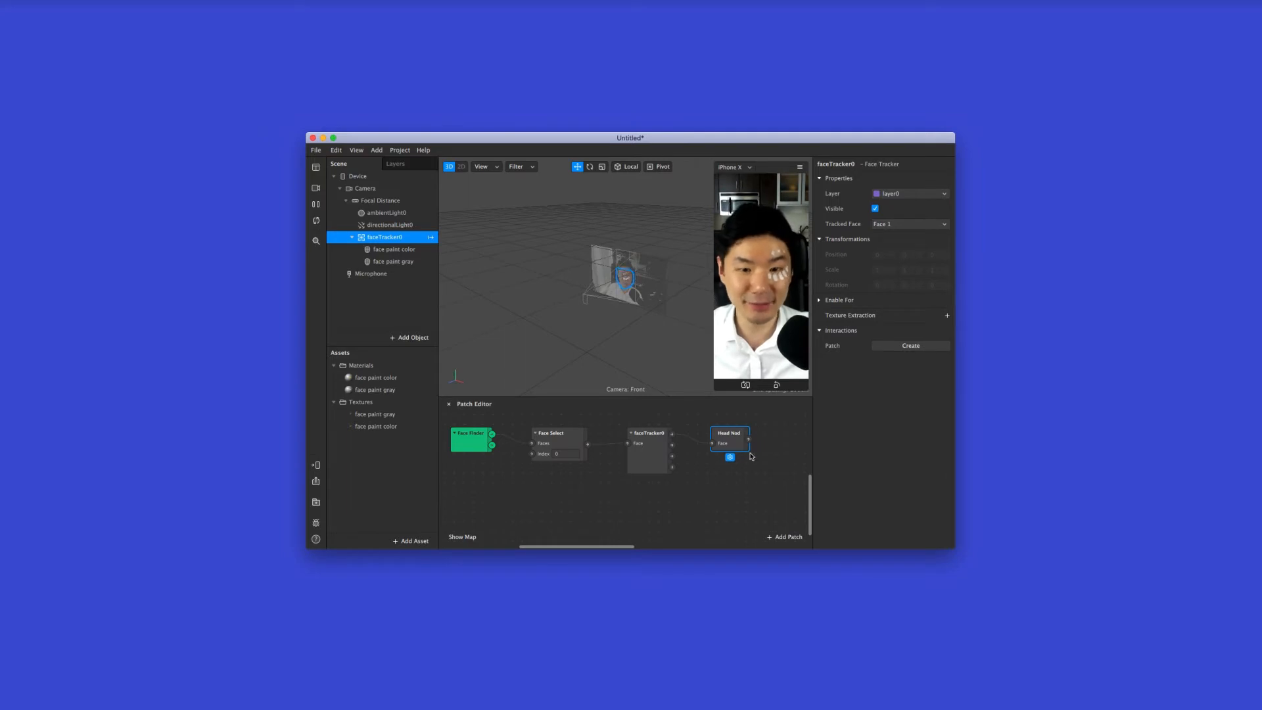
{"action": "scroll", "coordinate": [754, 456], "scroll_direction": "right", "scroll_amount": 3}
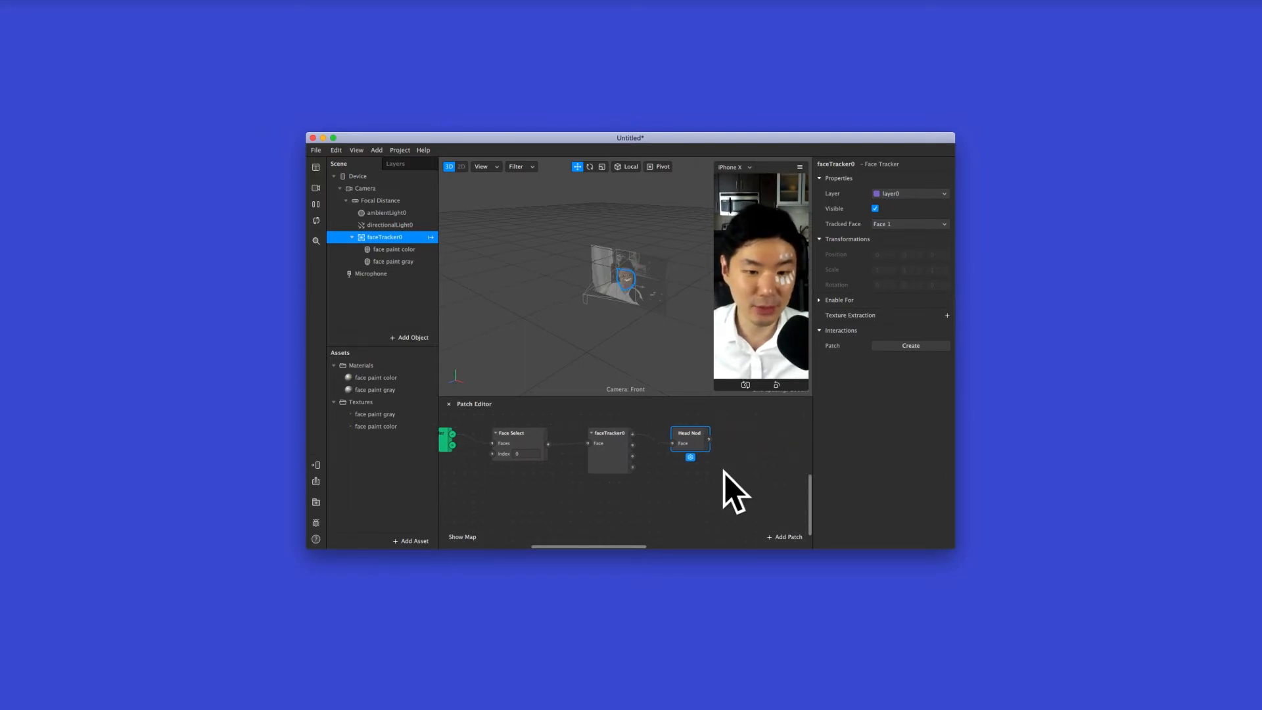
{"action": "scroll", "coordinate": [743, 486], "scroll_direction": "right", "scroll_amount": 2}
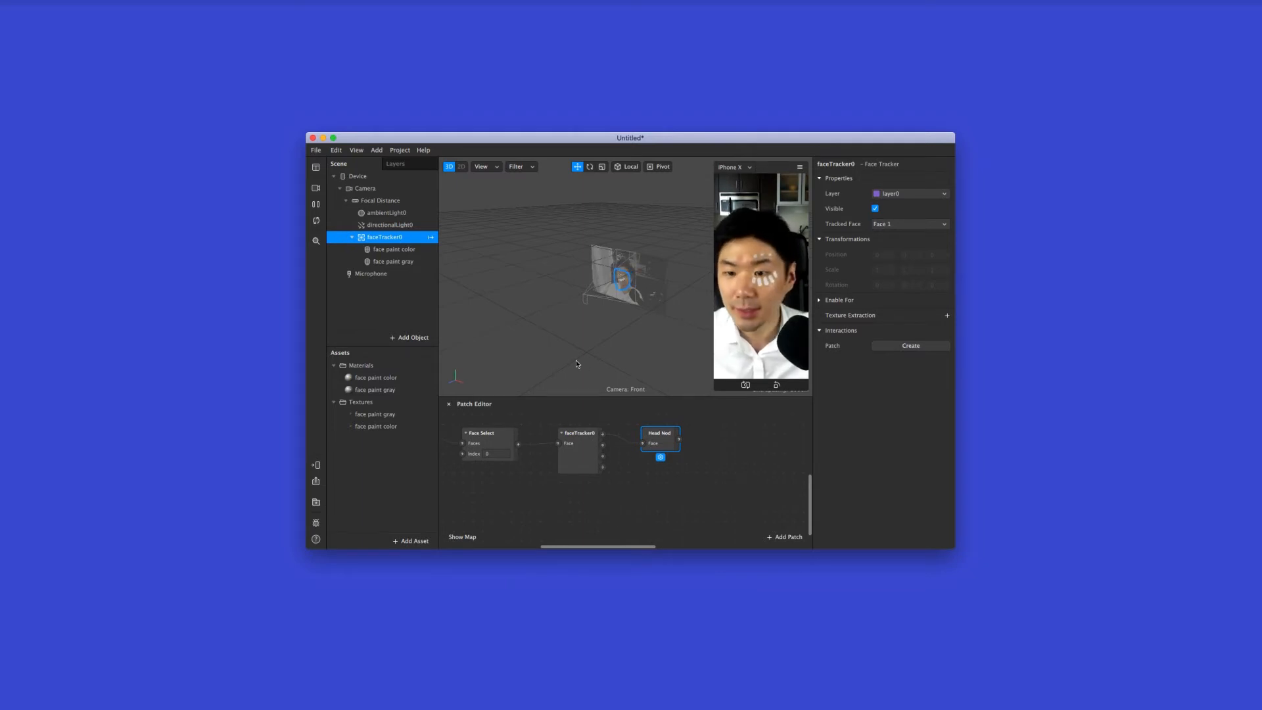
{"action": "left_click", "coordinate": [384, 263]}
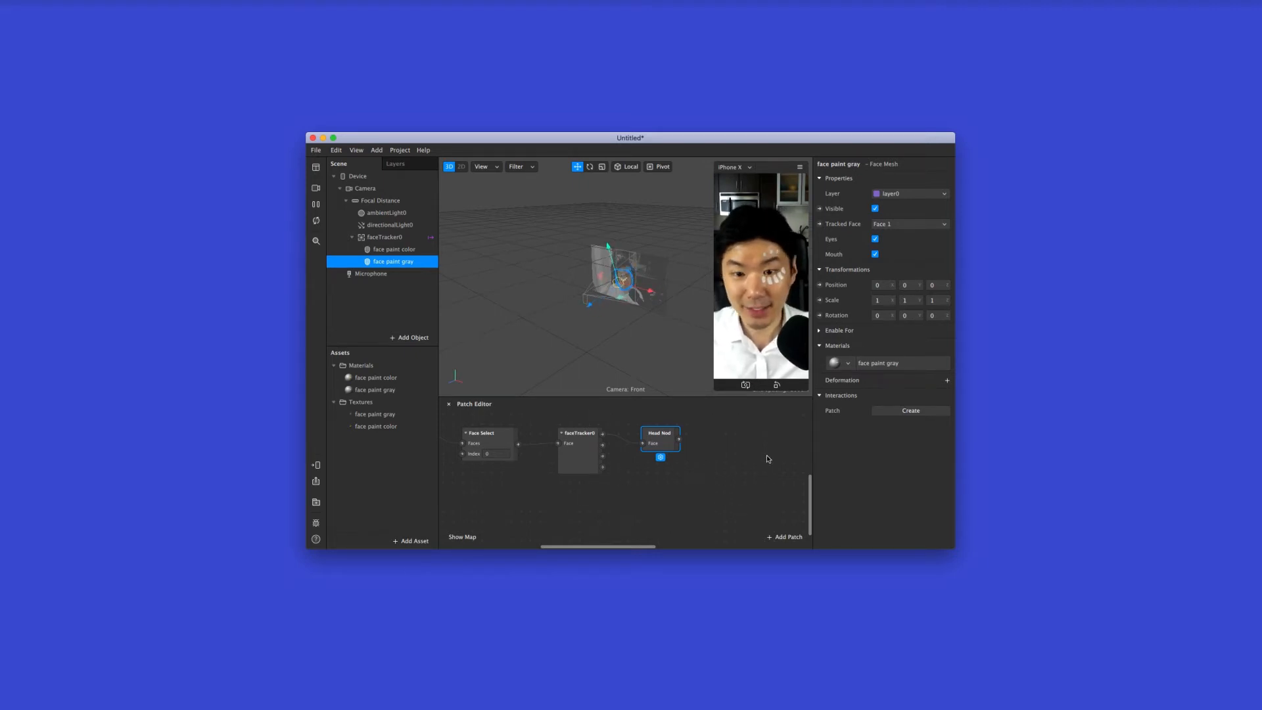
{"action": "left_click", "coordinate": [821, 210]}
{"action": "mouse_move", "coordinate": [648, 489]}
{"action": "left_mouse_down"}
{"action": "mouse_move", "coordinate": [754, 434]}
{"action": "mouse_move", "coordinate": [725, 429]}
{"action": "mouse_move", "coordinate": [742, 431]}
{"action": "left_mouse_up"}
Connect the Head Nod output to the face paint gray Visible input through a Switch patch
{"action": "scroll", "coordinate": [753, 435], "scroll_direction": "right", "scroll_amount": 2}
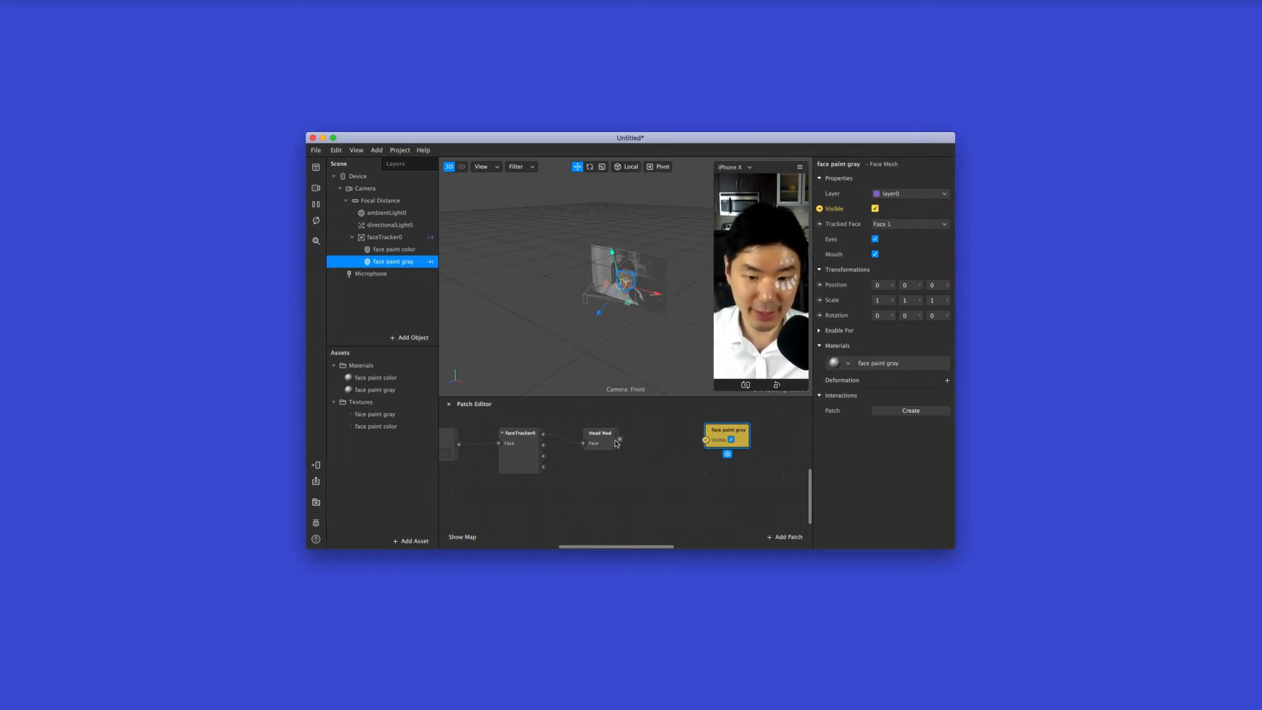
{"action": "left_click_drag", "start_coordinate": [618, 441], "coordinate": [737, 436]}
{"action": "left_click", "coordinate": [684, 440]}
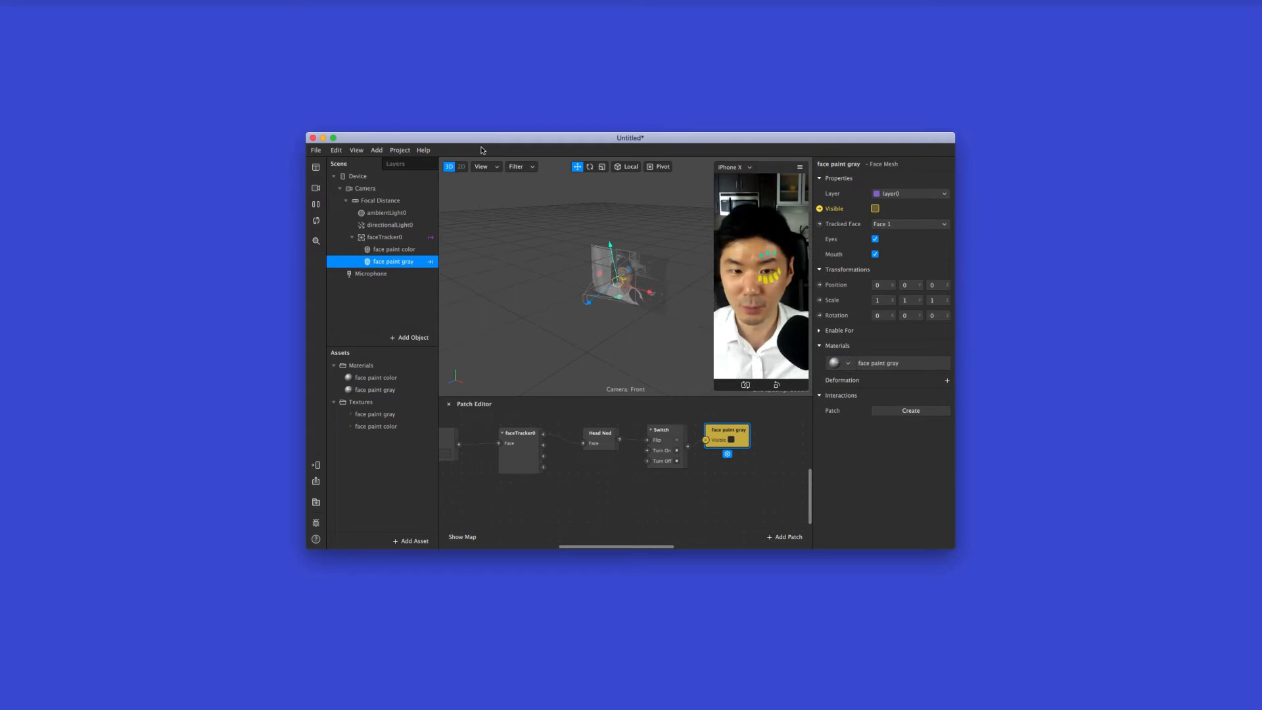
Start a new blank project and insert a Fixed Target Tracker into its scene
{"action": "left_click", "coordinate": [316, 150]}
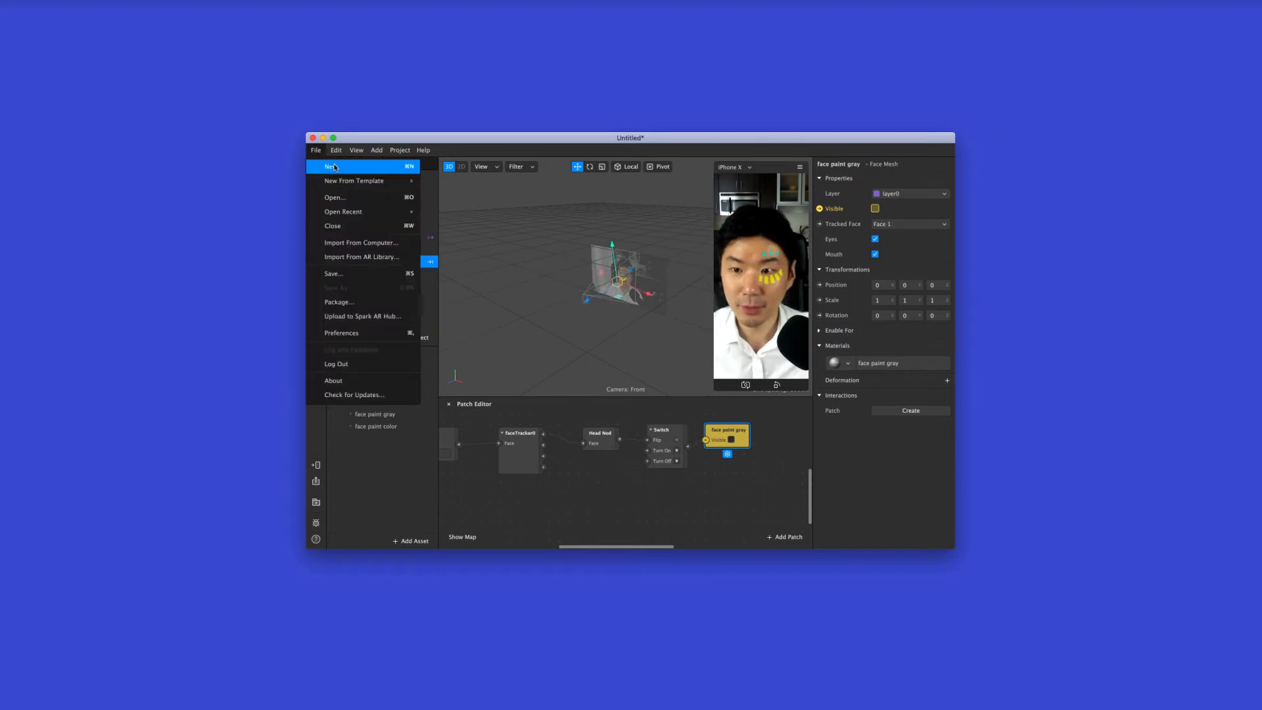
{"action": "left_click", "coordinate": [338, 170]}
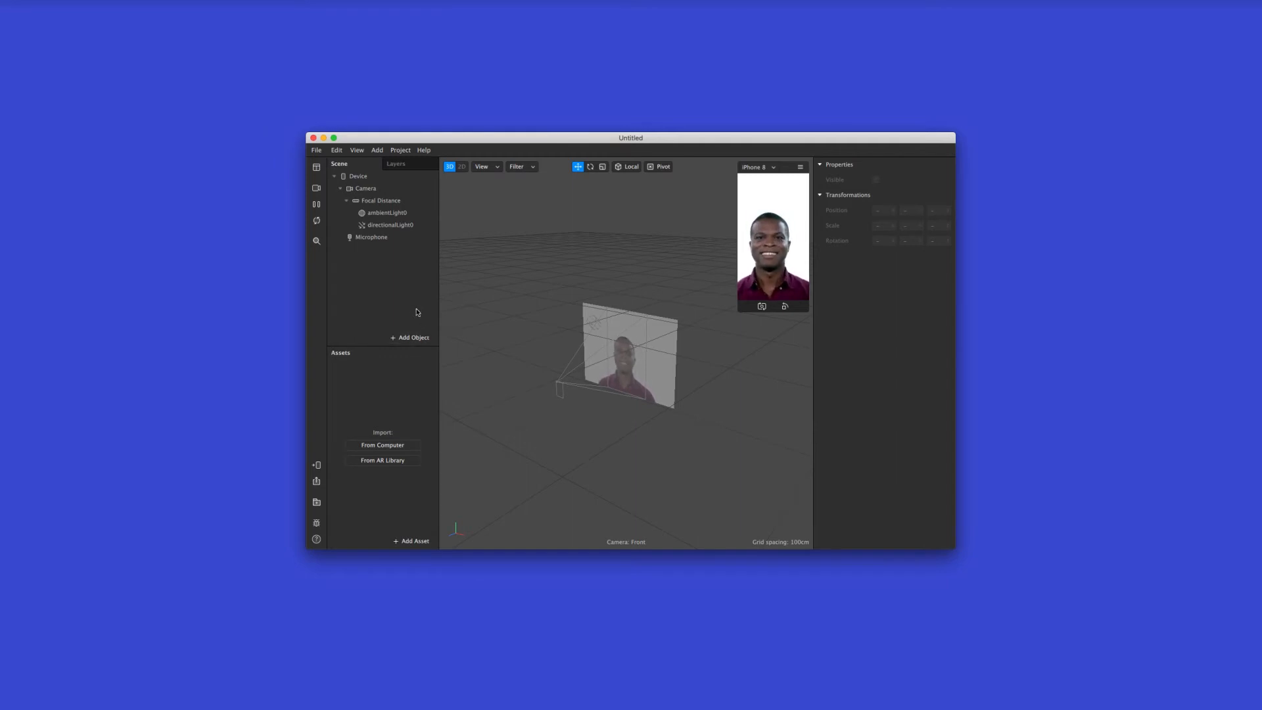
{"action": "left_click", "coordinate": [413, 338]}
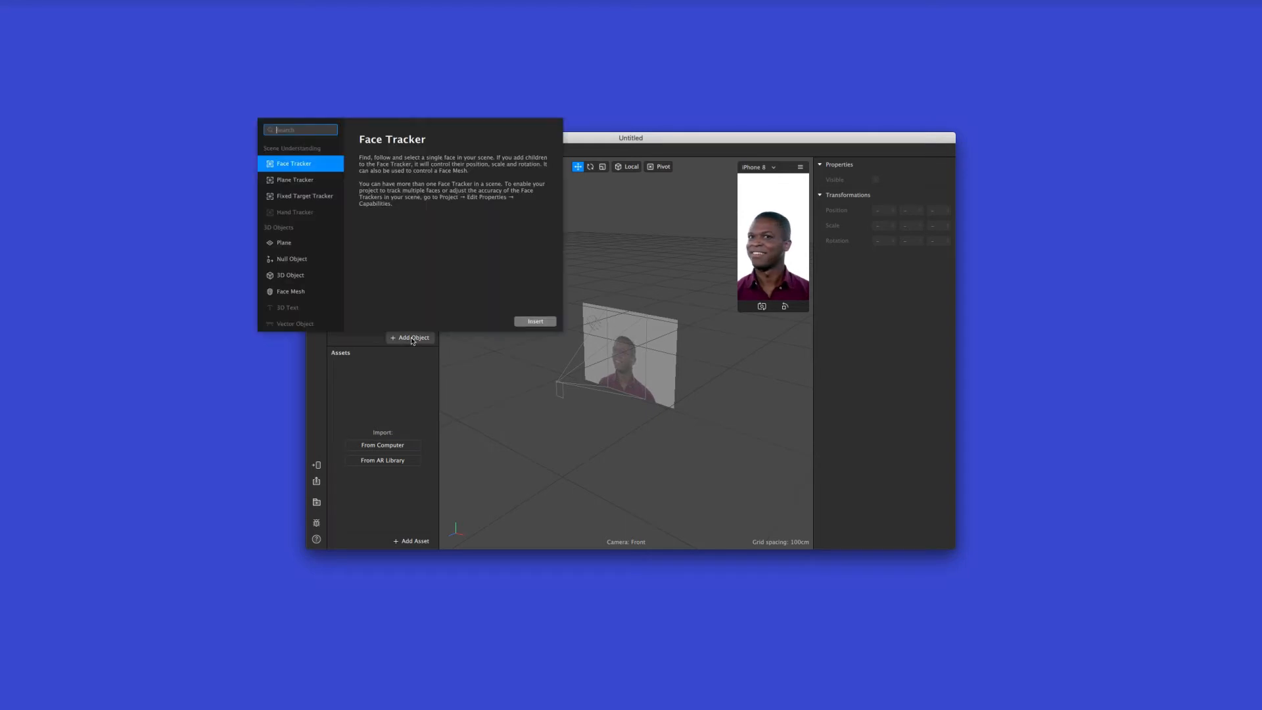
{"action": "left_click", "coordinate": [331, 184]}
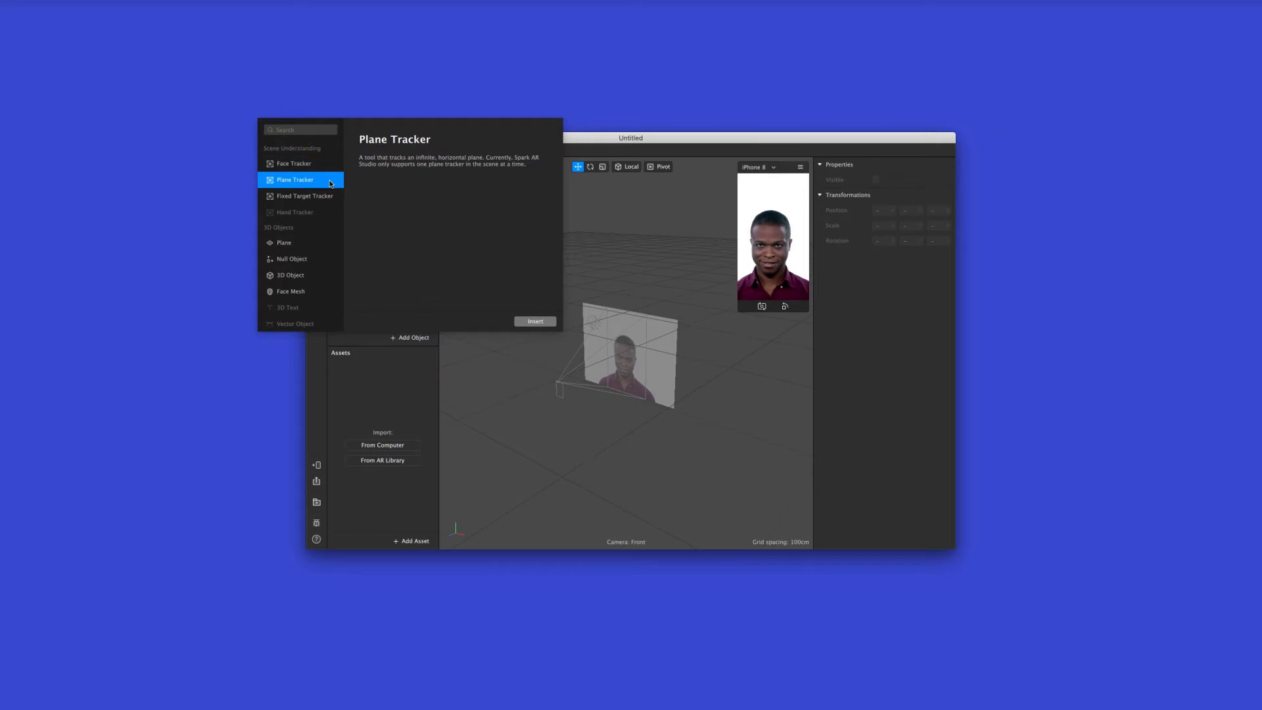
{"action": "left_click", "coordinate": [327, 196]}
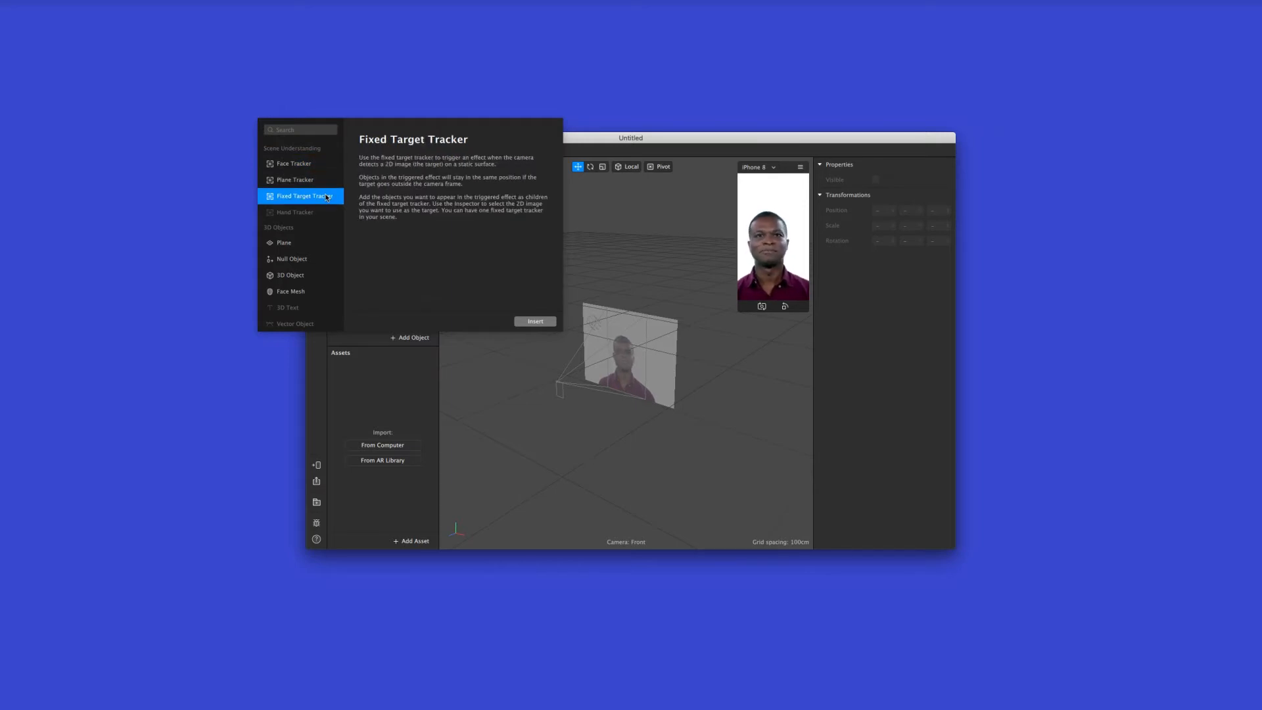
{"action": "left_click", "coordinate": [536, 321]}
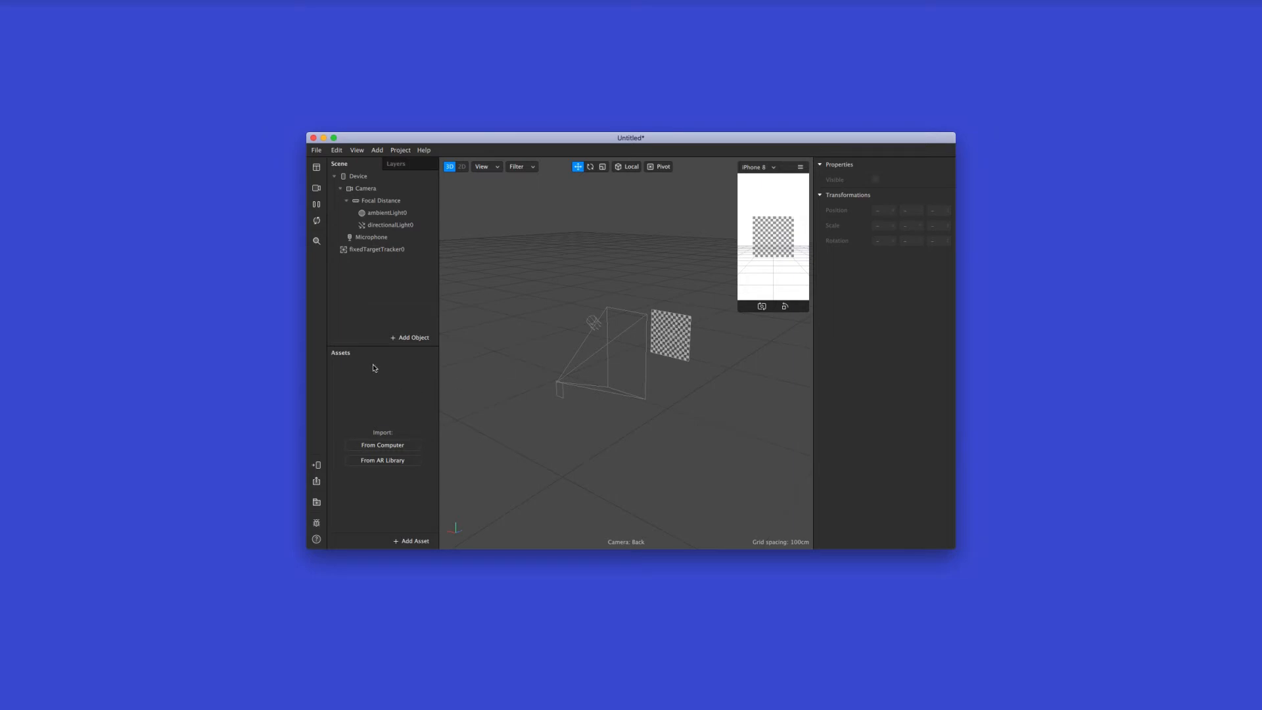
Import the image A-red.png from the letters folder into the project assets
{"action": "left_click", "coordinate": [413, 447]}
{"action": "left_click", "coordinate": [573, 161]}
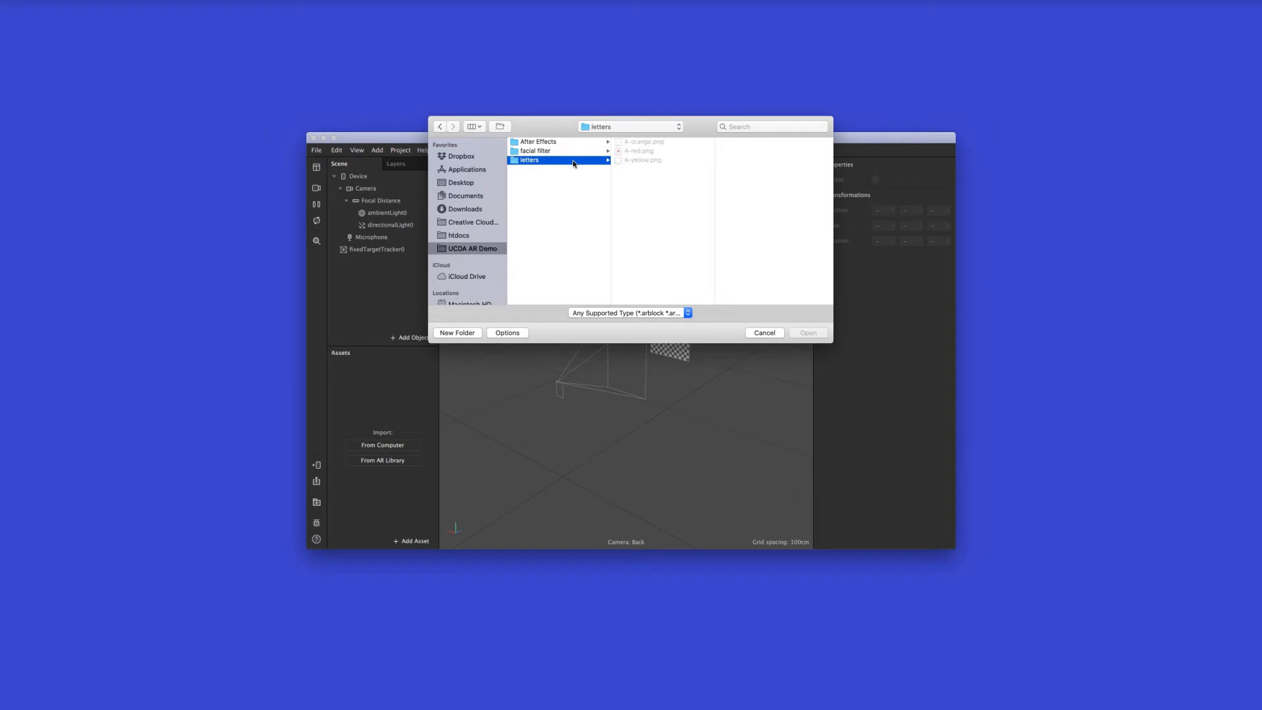
{"action": "left_click", "coordinate": [650, 152]}
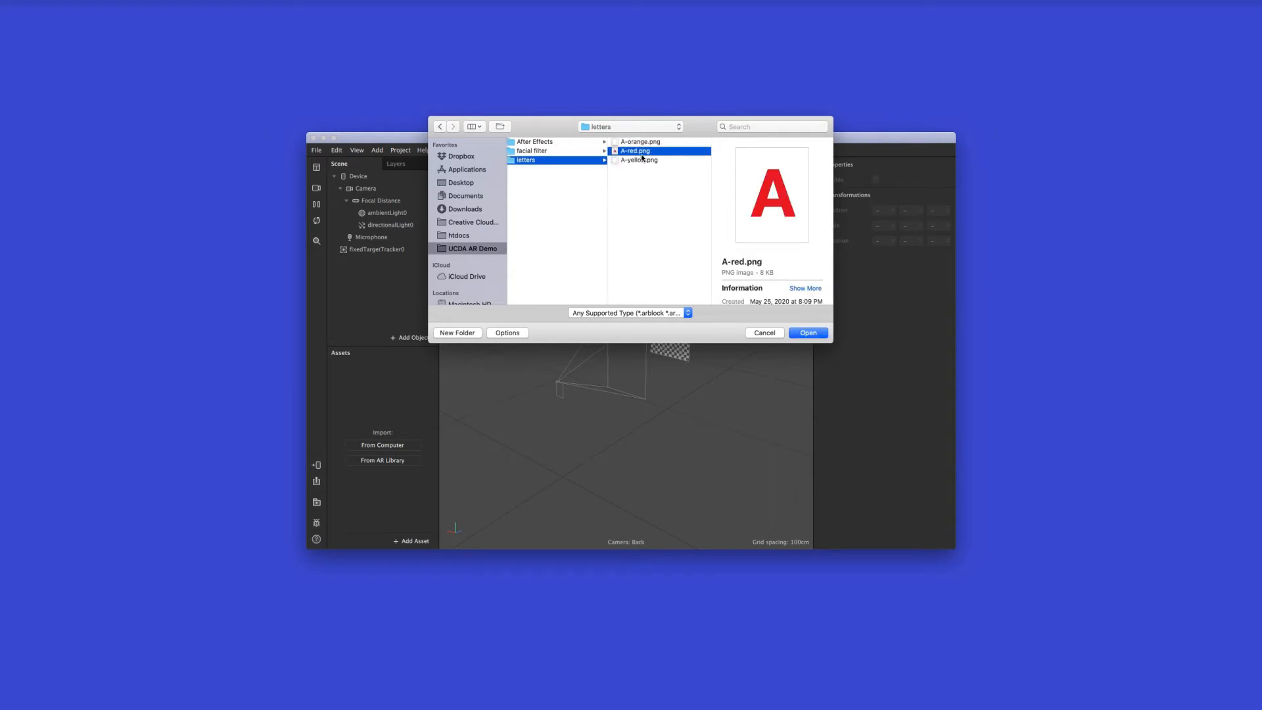
{"action": "left_click", "coordinate": [808, 334]}
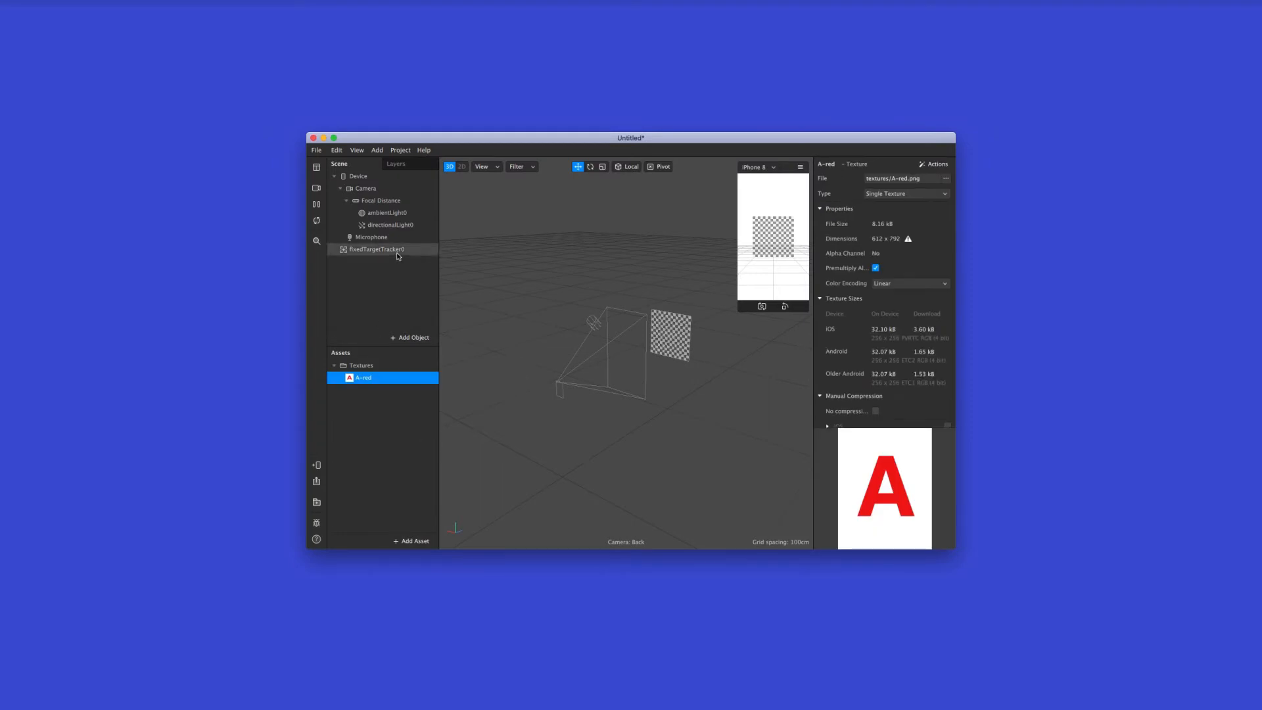
Assign the A-red texture to the fixed target tracker as its target image
{"action": "left_click", "coordinate": [372, 251]}
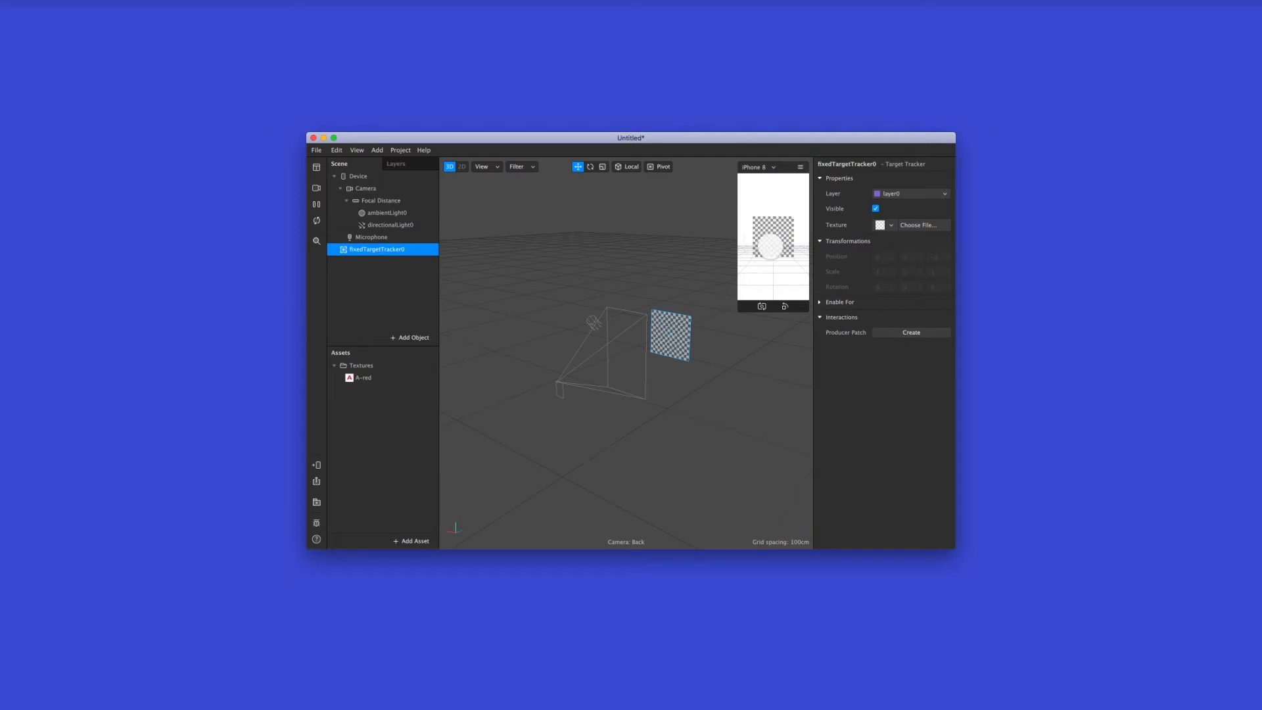
{"action": "left_click", "coordinate": [880, 226]}
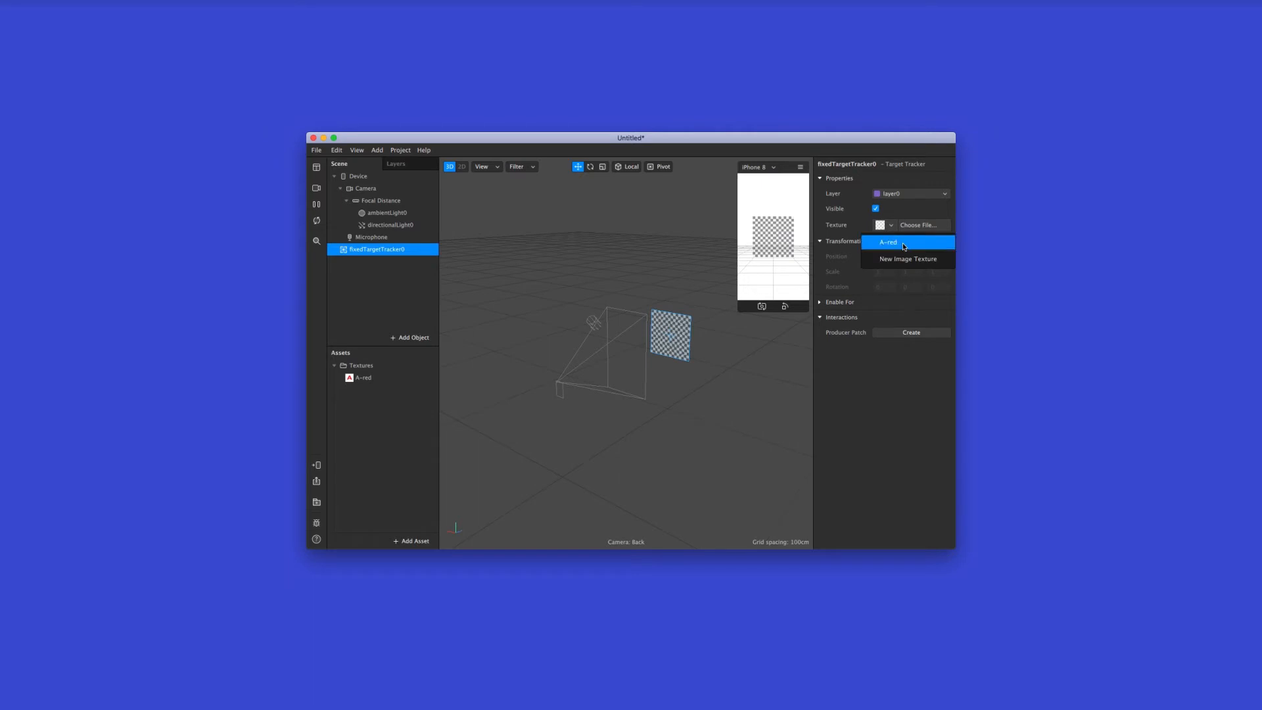
{"action": "left_click", "coordinate": [903, 244]}
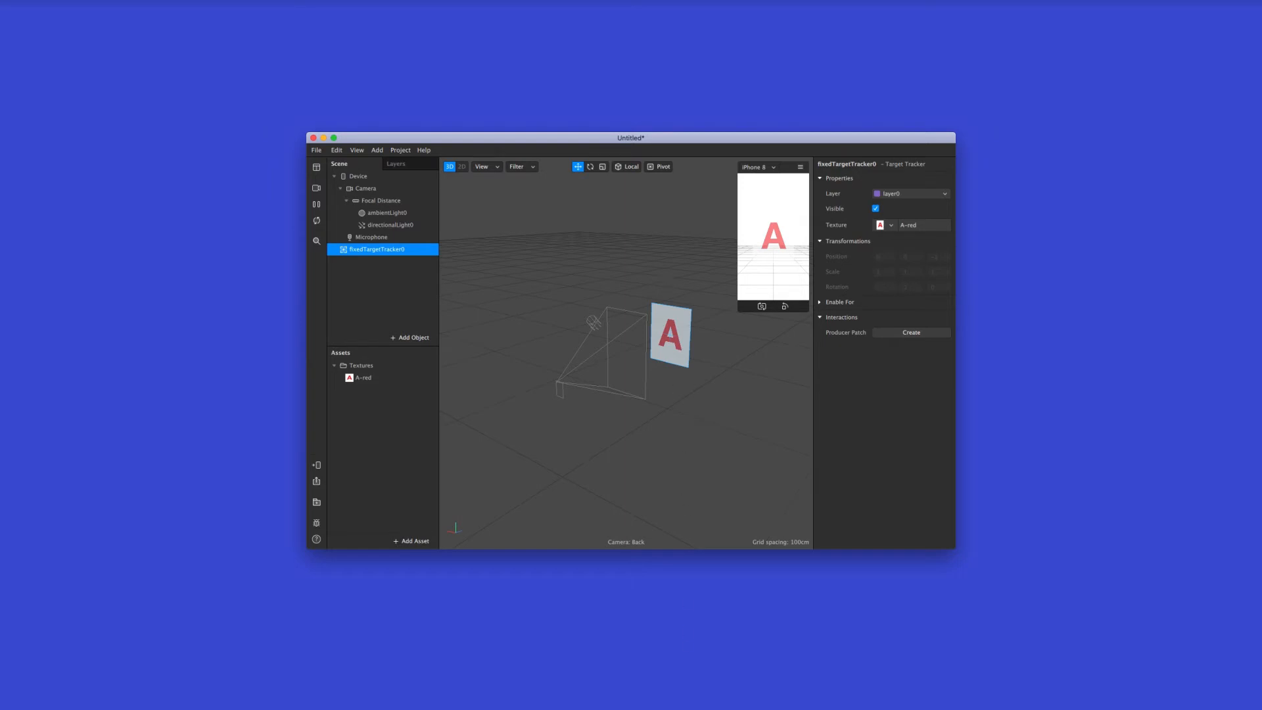
Switch to After Effects, preview the Comp 1 letter animation and add the composition to the render queue
{"action": "left_click", "coordinate": [746, 702]}
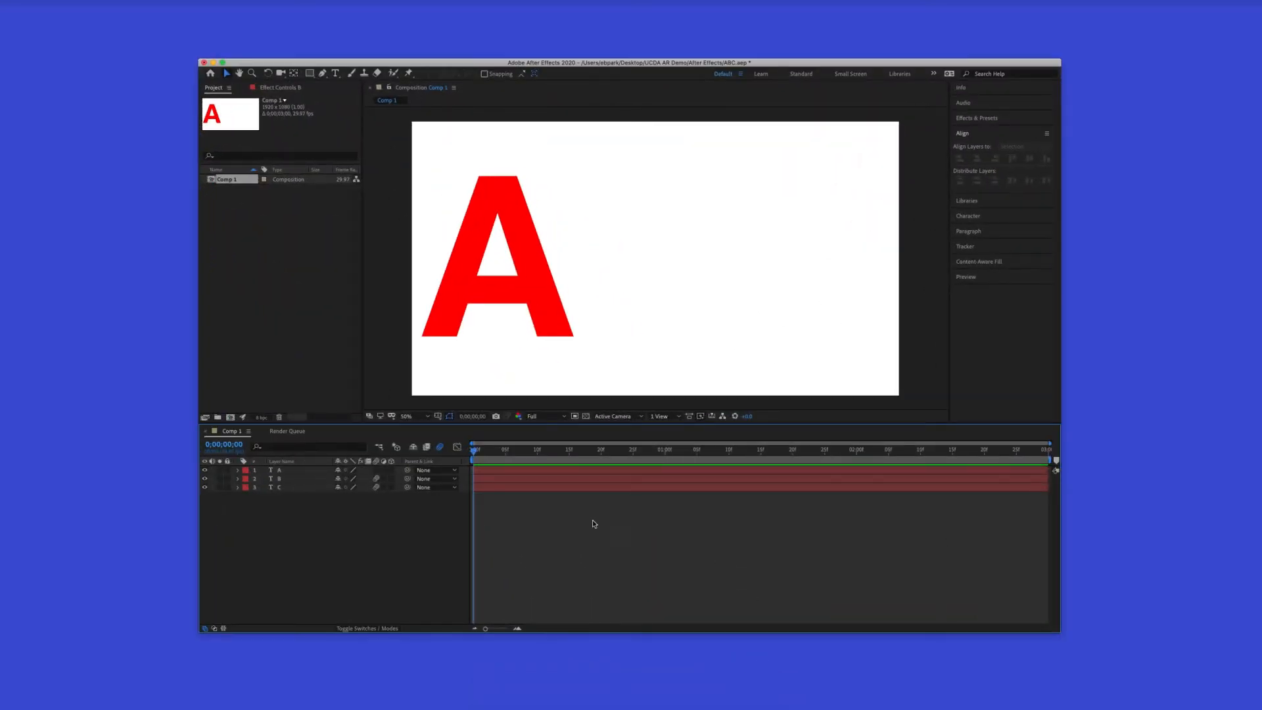
{"action": "key", "text": "space"}
{"action": "left_click", "coordinate": [135, 0]}
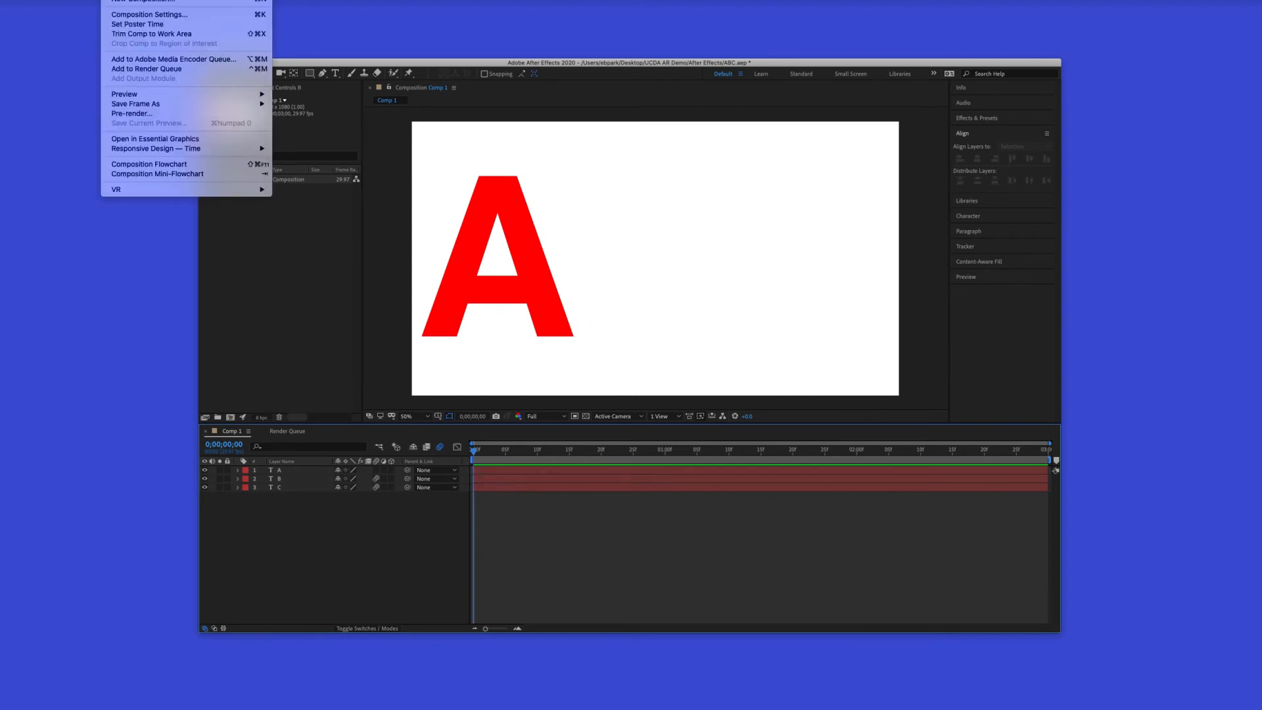
{"action": "left_click", "coordinate": [183, 69]}
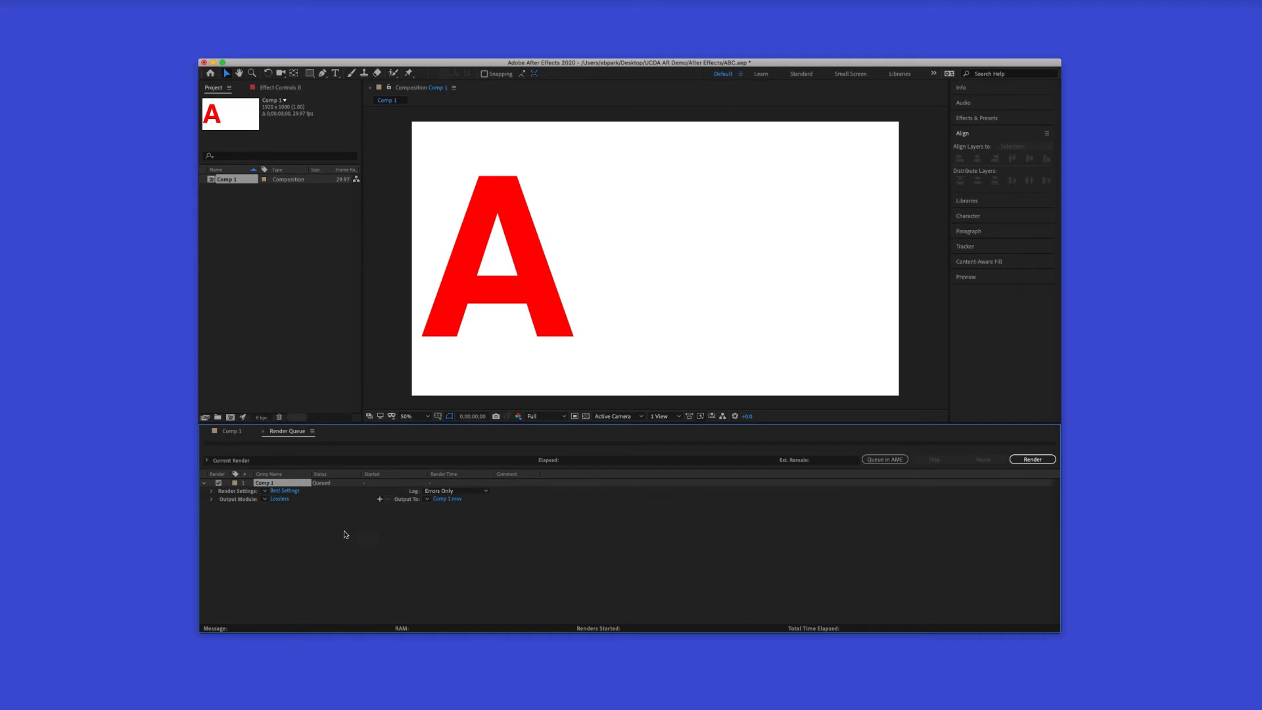
Set the Comp 1 output module to the PNG Sequence format with RGB + Alpha channels
{"action": "left_click", "coordinate": [279, 499]}
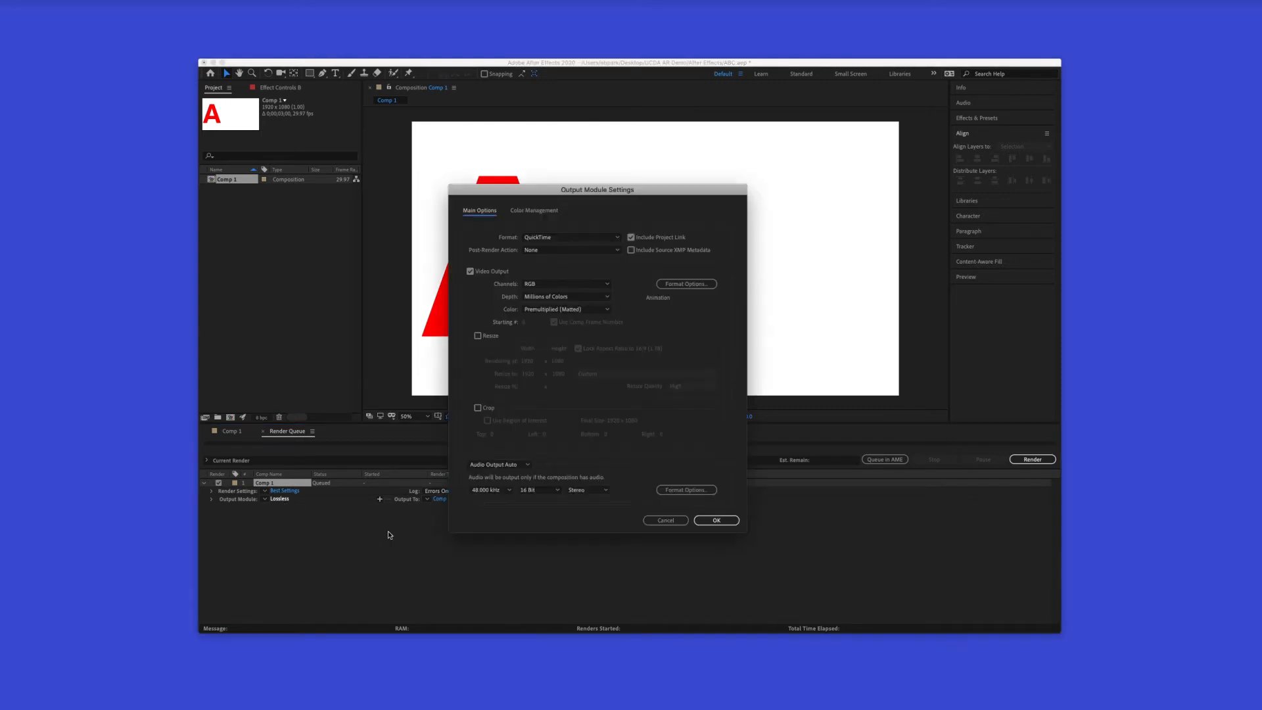
{"action": "left_click", "coordinate": [545, 238]}
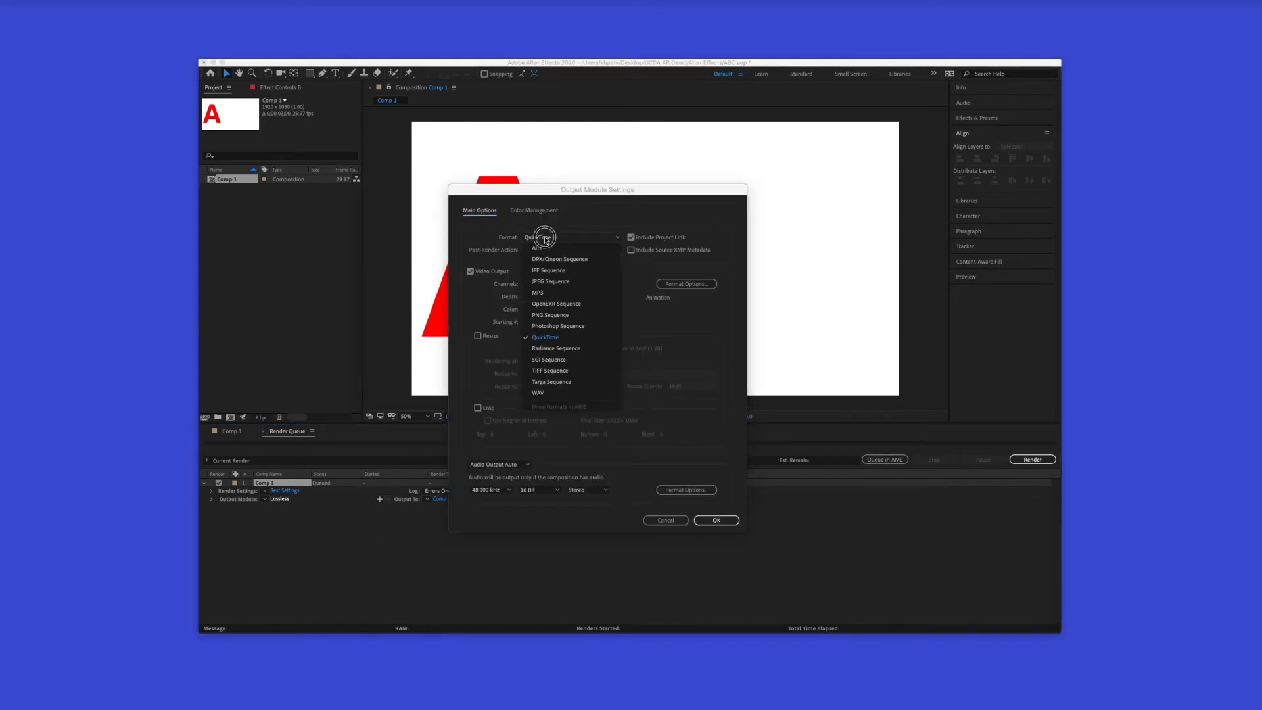
{"action": "left_click", "coordinate": [579, 315]}
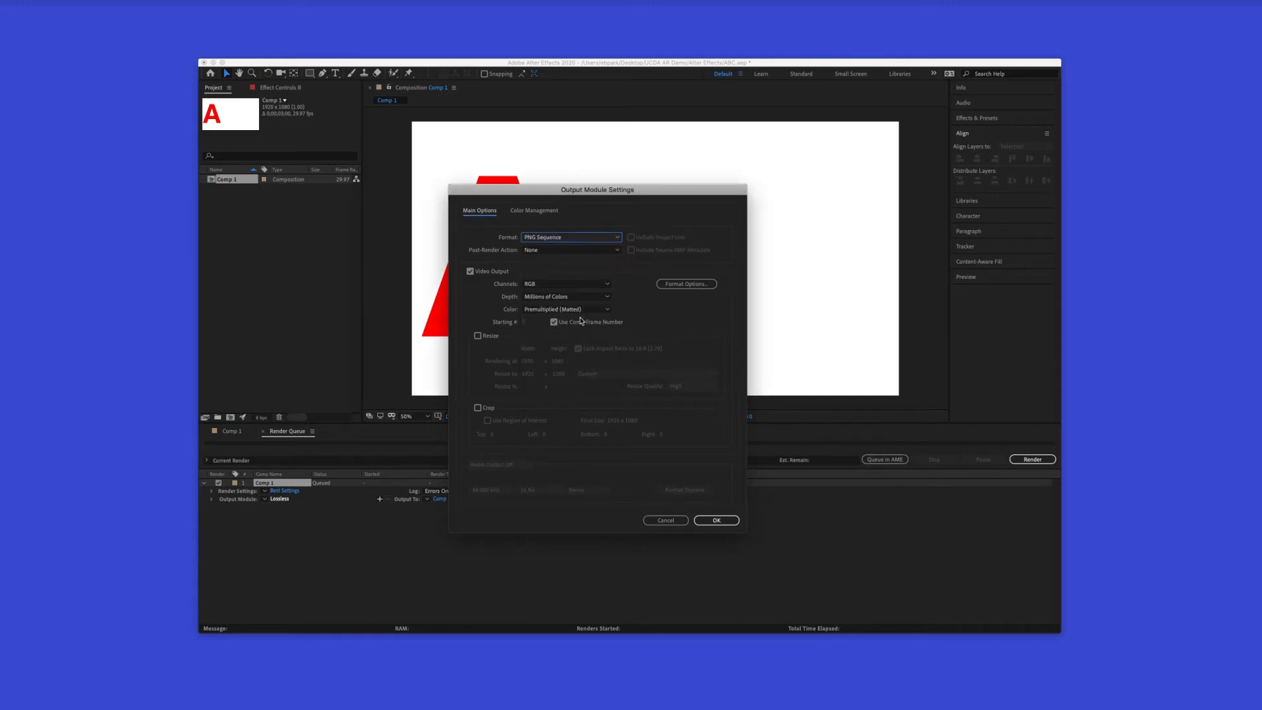
{"action": "left_click", "coordinate": [546, 288]}
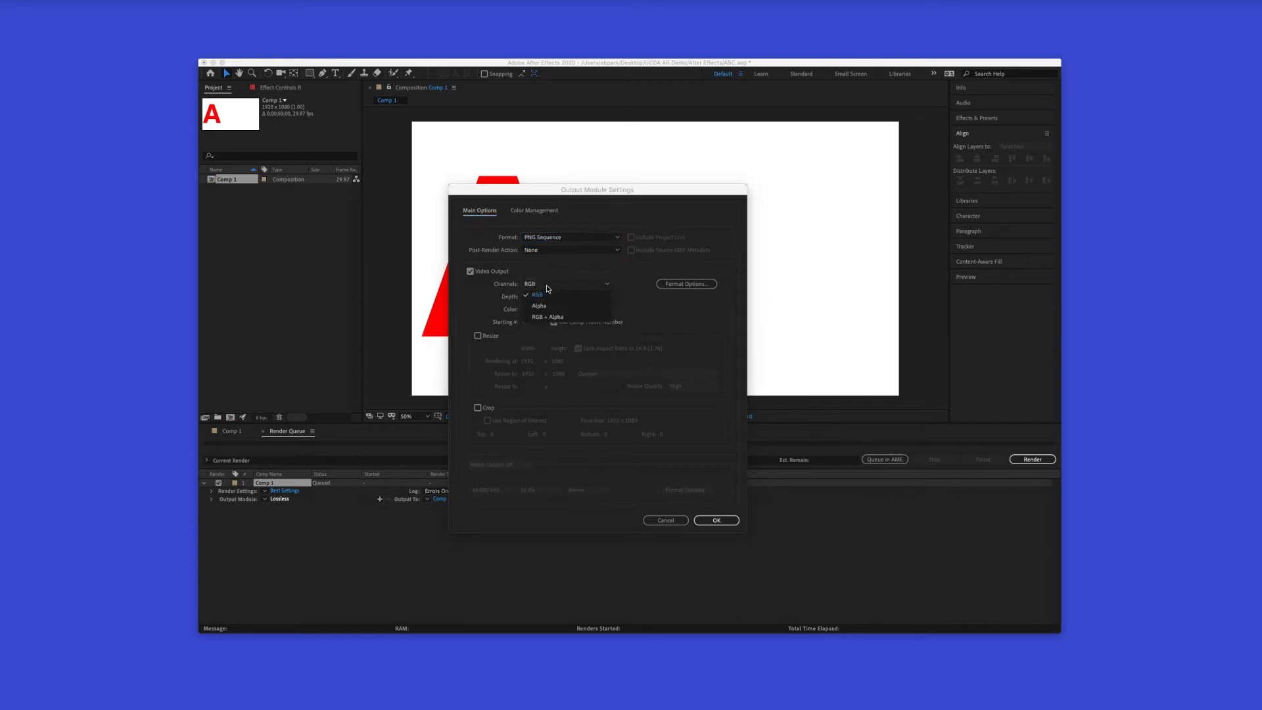
{"action": "left_click", "coordinate": [572, 318]}
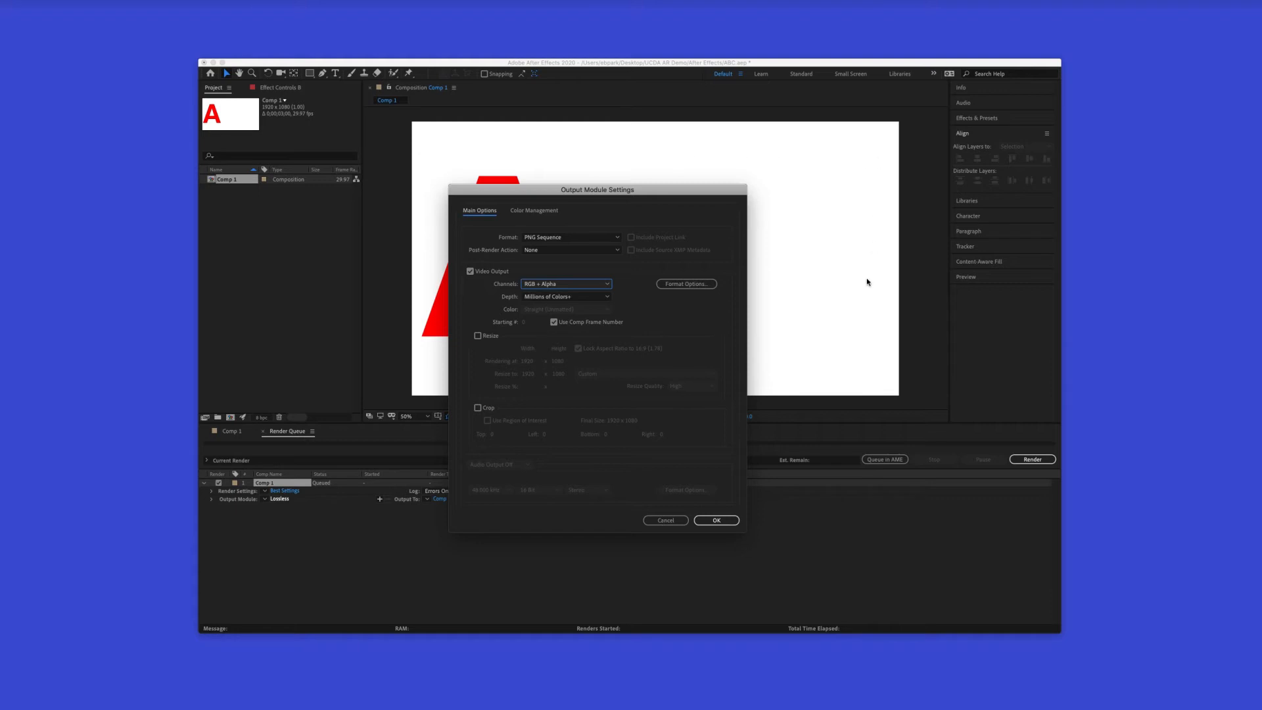
{"action": "left_click", "coordinate": [717, 520]}
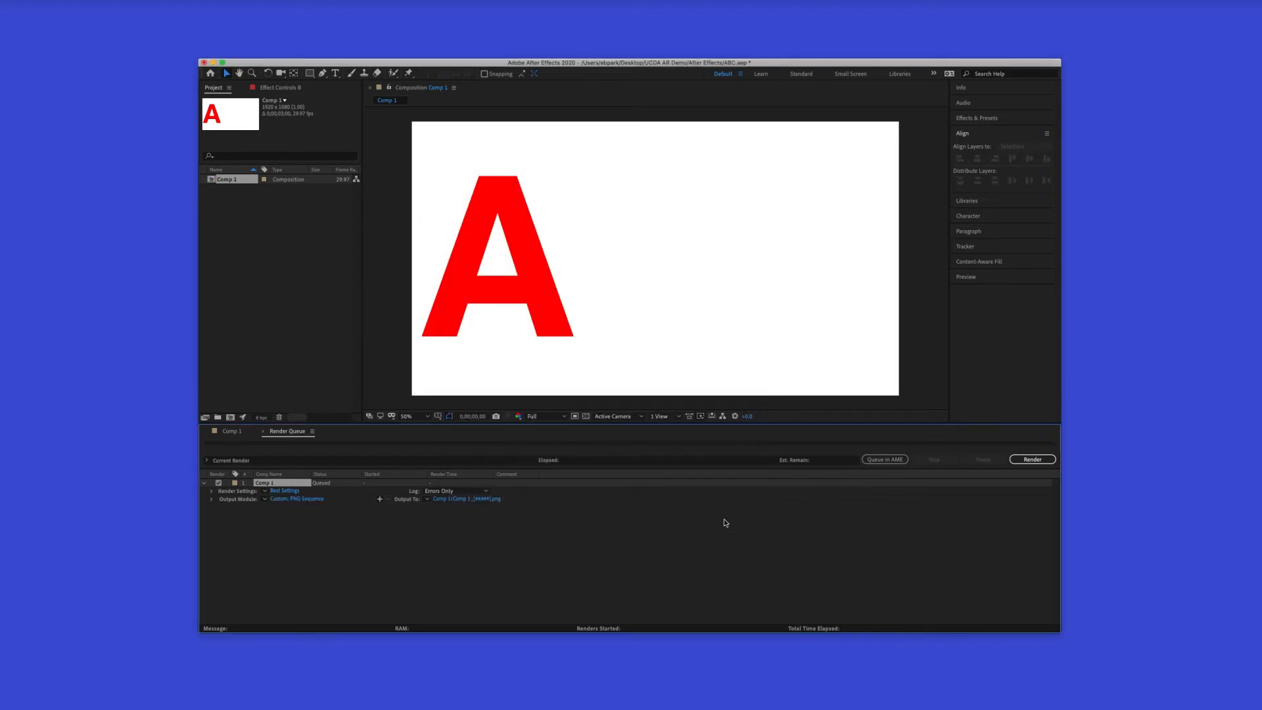
Set the output to Comp 1_[#####].png in a Comp 1 subfolder of the After Effects folder and render the sequence
{"action": "left_click", "coordinate": [465, 499]}
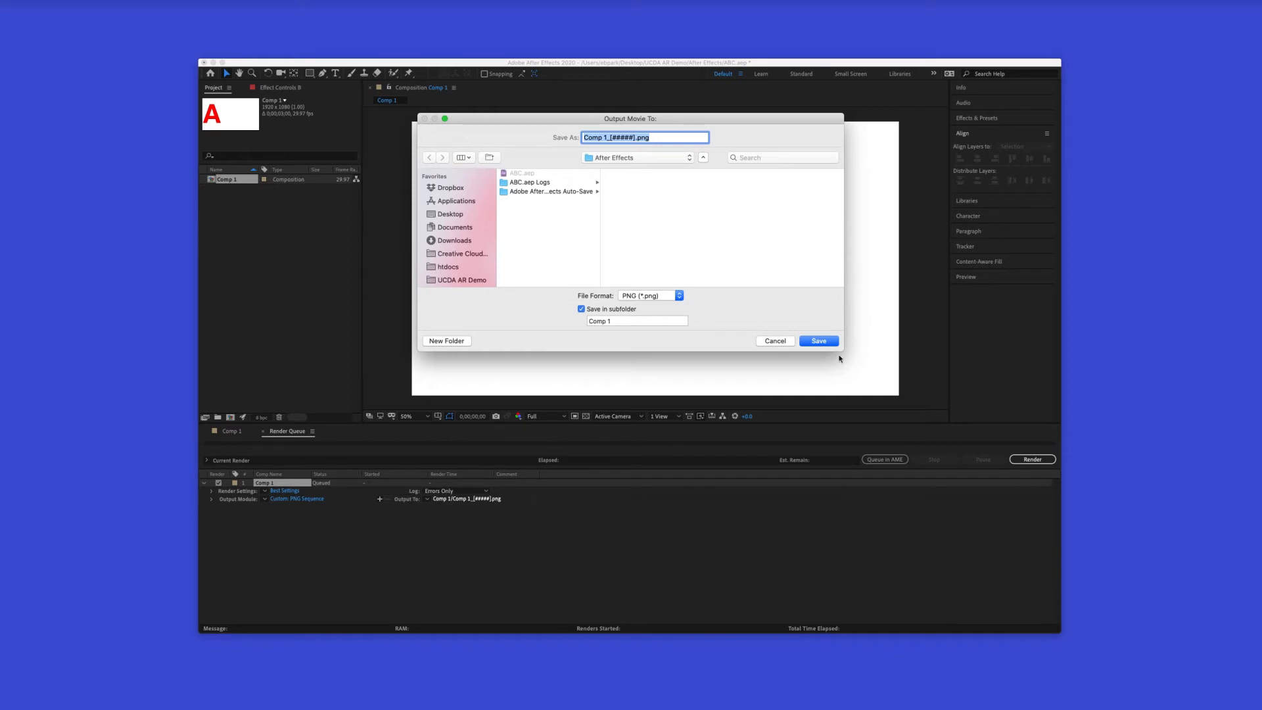
{"action": "left_click", "coordinate": [823, 340]}
{"action": "left_click", "coordinate": [1024, 459]}
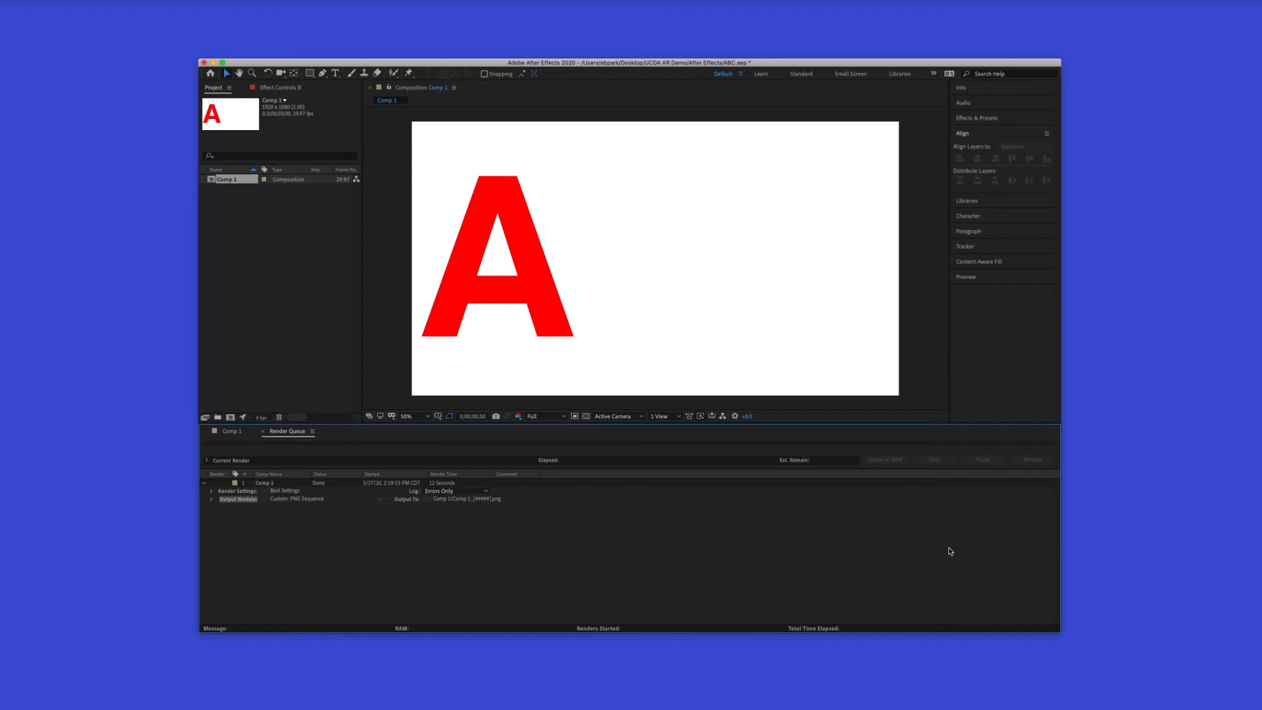
{"action": "left_click", "coordinate": [212, 63]}
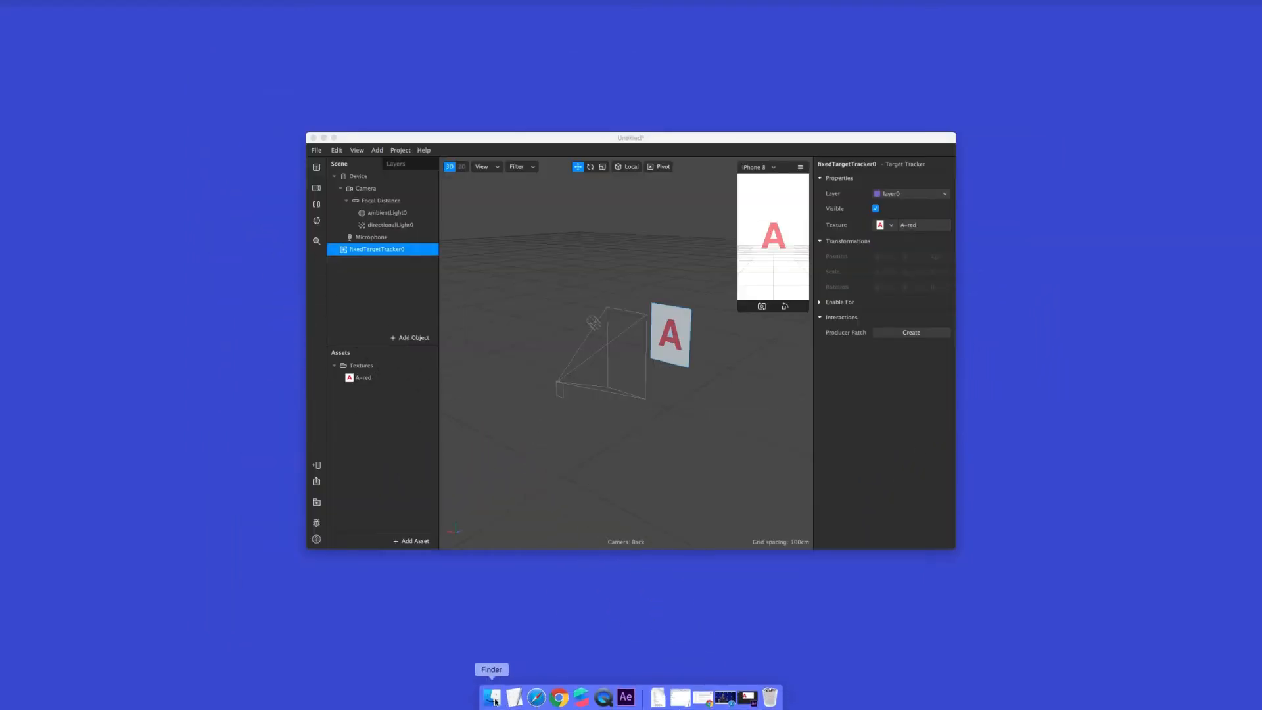
Switch to Finder, open the rendered Comp 1 folder and look through its PNG frames
{"action": "left_click", "coordinate": [495, 702]}
{"action": "double_click", "coordinate": [759, 291]}
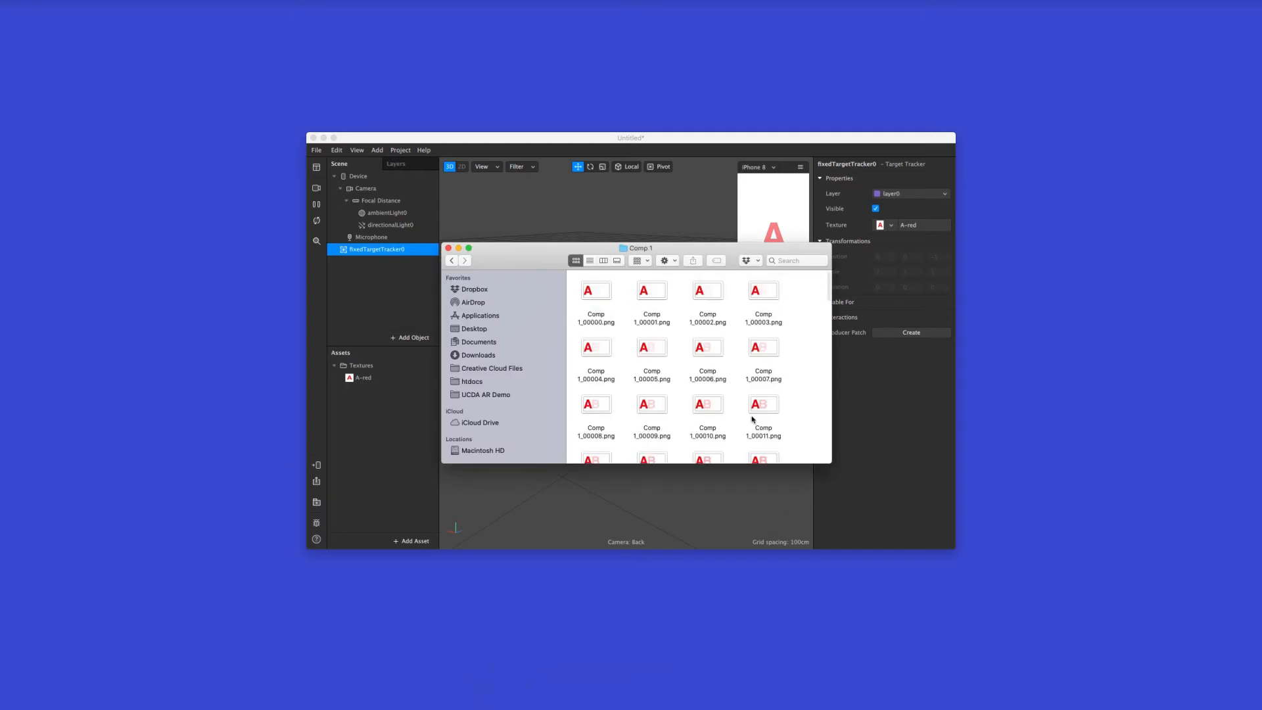
{"action": "scroll", "coordinate": [669, 352], "scroll_direction": "down", "scroll_amount": 5}
{"action": "scroll", "coordinate": [669, 352], "scroll_direction": "down", "scroll_amount": 20}
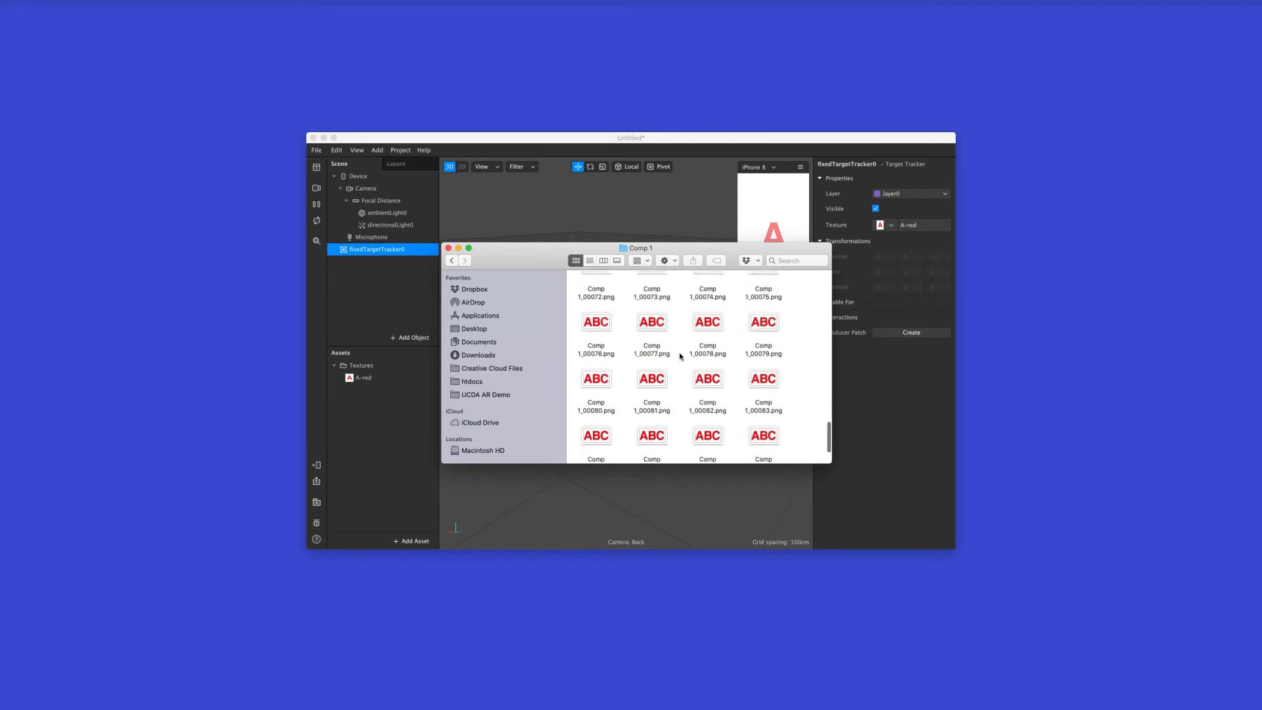
{"action": "scroll", "coordinate": [677, 355], "scroll_direction": "up", "scroll_amount": 20}
Preview consecutive Comp 1 PNG frames with Quick Look to examine the letter animation and its transparent background
{"action": "left_click", "coordinate": [599, 351]}
{"action": "key", "text": "space"}
{"action": "key", "text": "Right"}
{"action": "key", "text": "Right"}
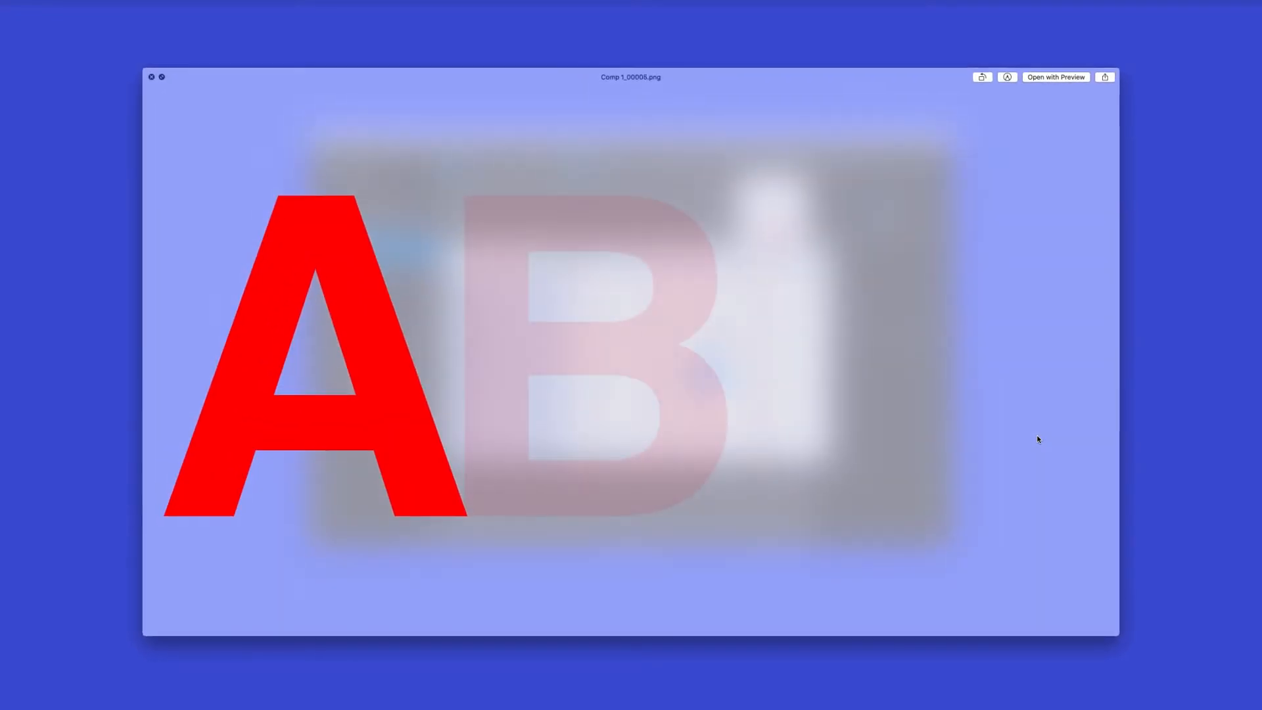
{"action": "key", "text": "Right"}
{"action": "key", "text": "Right"}
{"action": "key", "text": "Right"}
{"action": "key", "text": "Right"}
{"action": "key", "text": "Right"}
{"action": "key", "text": "Right"}
{"action": "key", "text": "Right"}
{"action": "key", "text": "Right"}
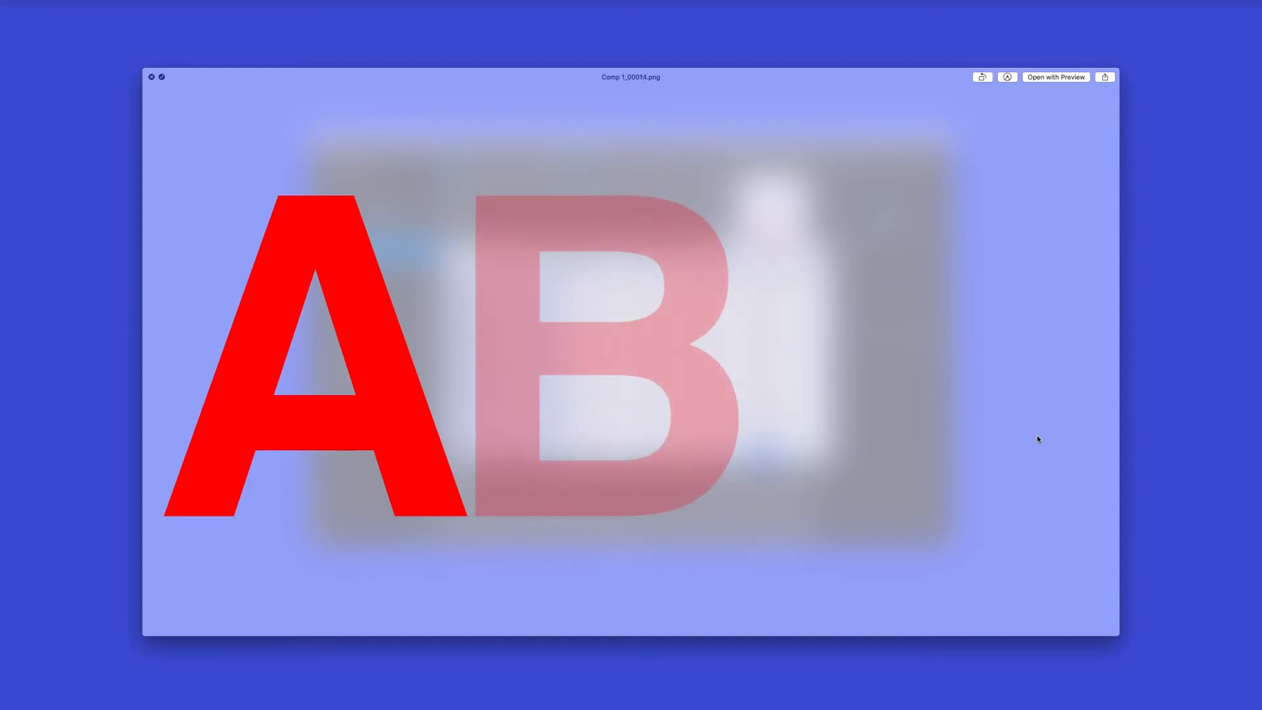
{"action": "key", "text": "Right"}
{"action": "key", "text": "Right"}
{"action": "key", "text": "Right"}
{"action": "key", "text": "space"}
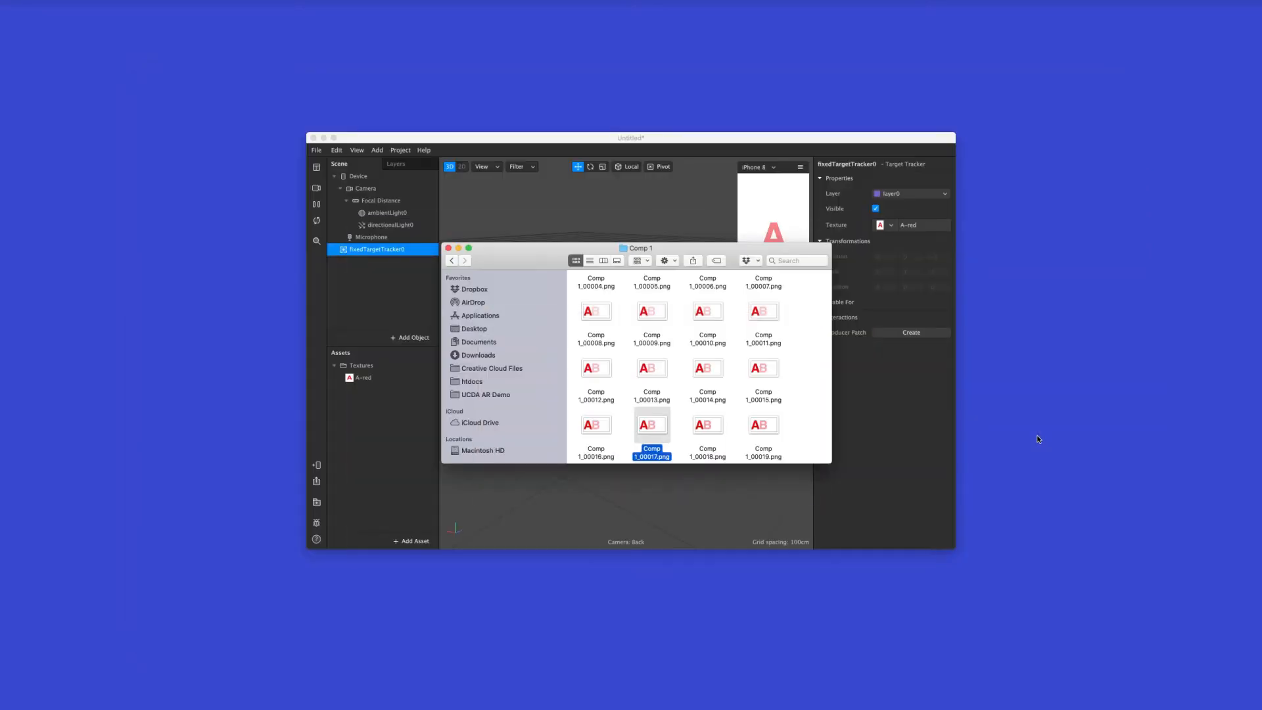
{"action": "scroll", "coordinate": [811, 396], "scroll_direction": "up", "scroll_amount": 3}
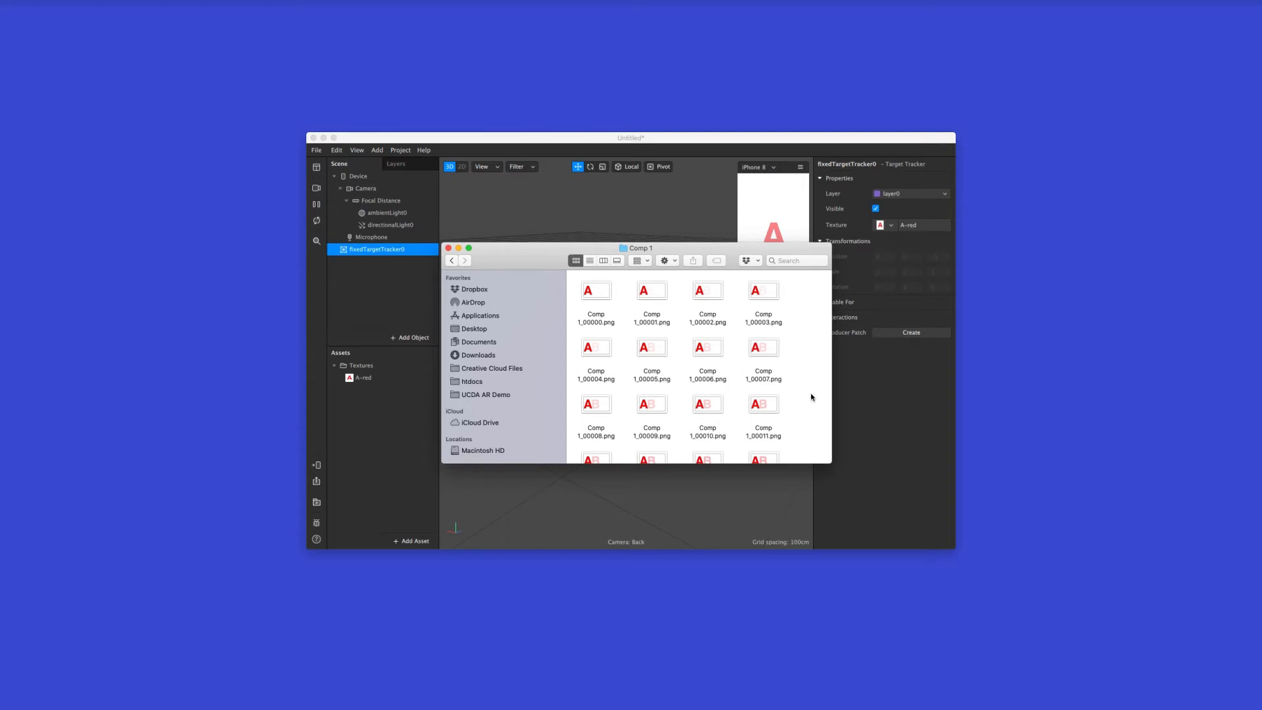
{"action": "scroll", "coordinate": [792, 388], "scroll_direction": "down", "scroll_amount": 8}
{"action": "scroll", "coordinate": [799, 391], "scroll_direction": "down", "scroll_amount": 2}
{"action": "scroll", "coordinate": [798, 390], "scroll_direction": "up", "scroll_amount": 10}
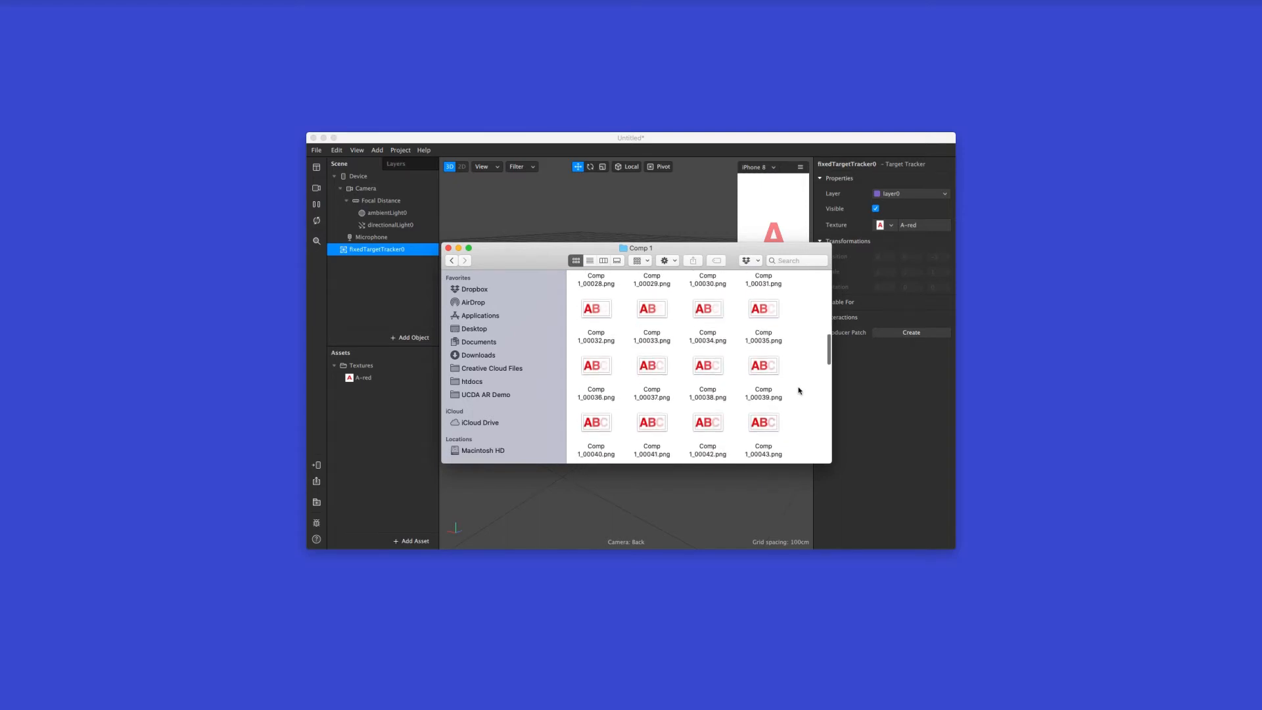
Switch back to Spark AR and add an animation sequence asset named ABC from AE
{"action": "left_click", "coordinate": [734, 138]}
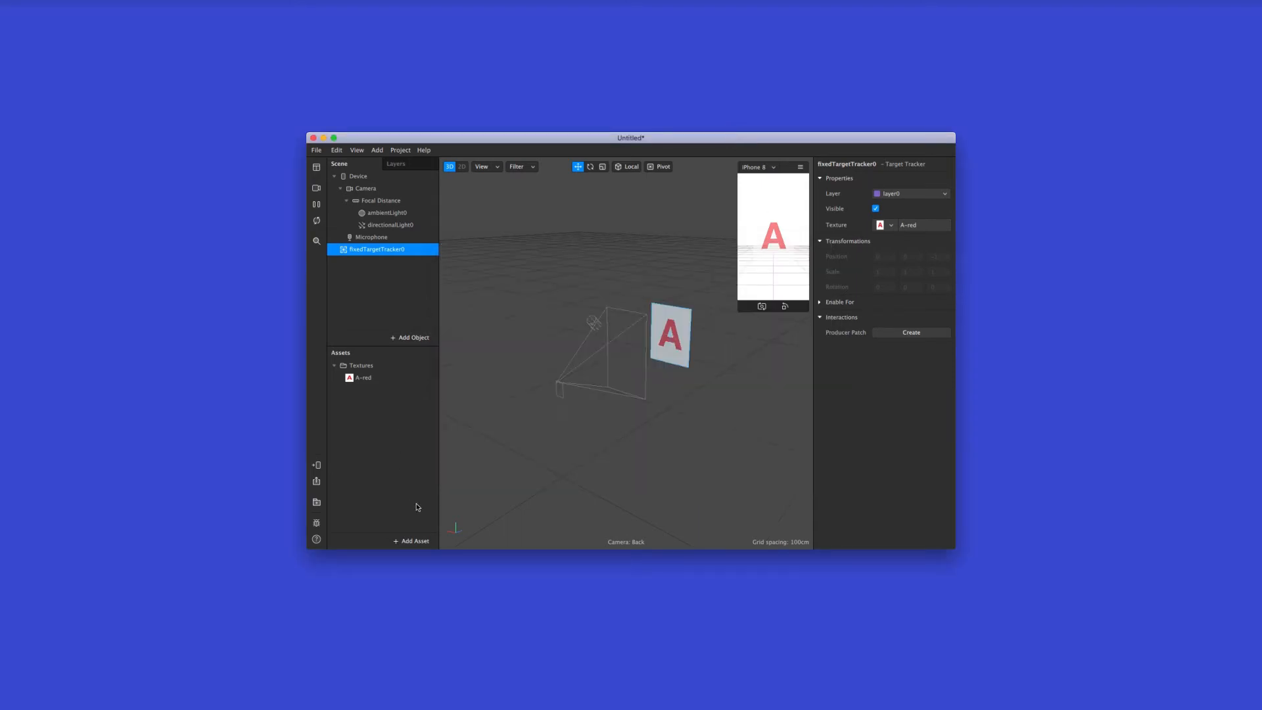
{"action": "left_click", "coordinate": [413, 540]}
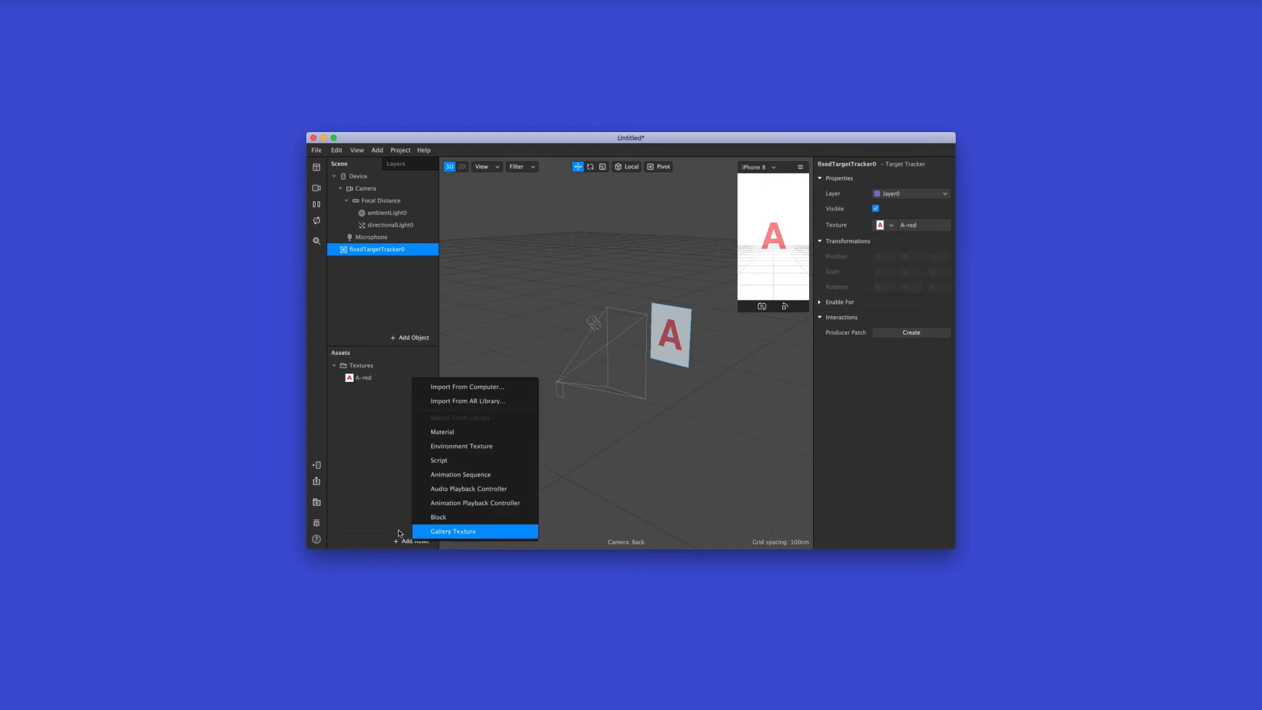
{"action": "left_click", "coordinate": [396, 526]}
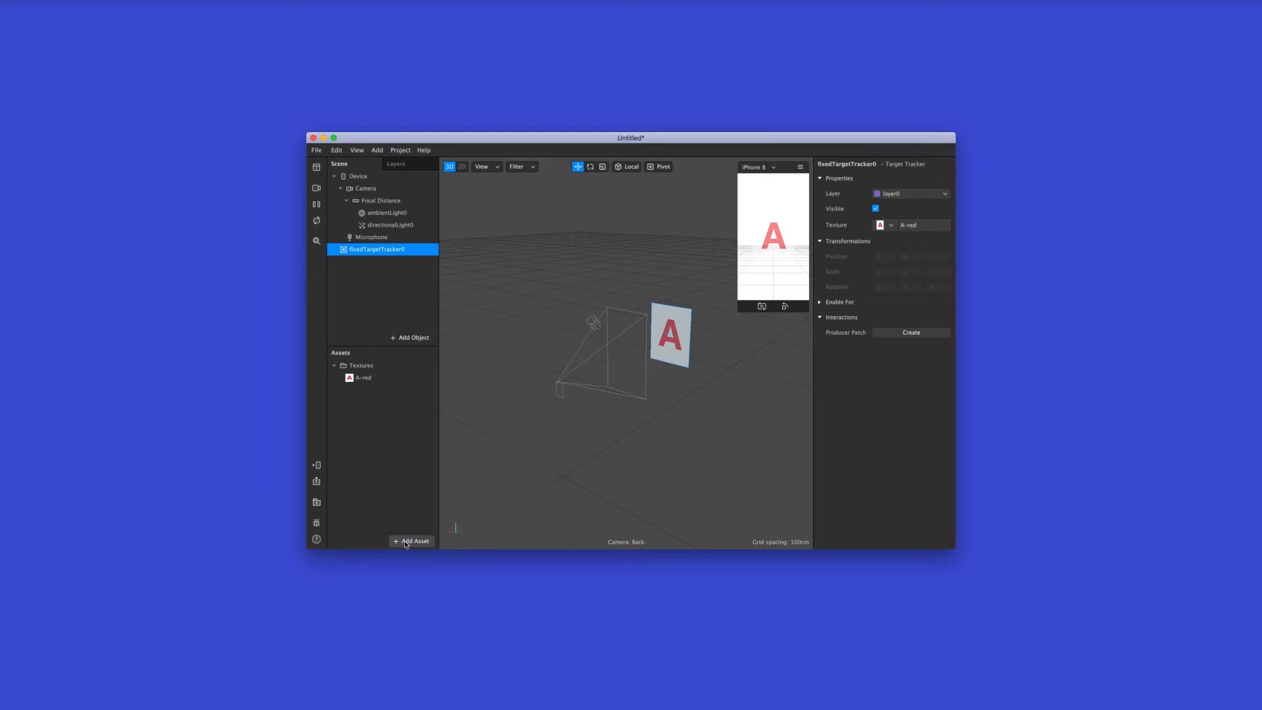
{"action": "left_click", "coordinate": [404, 540]}
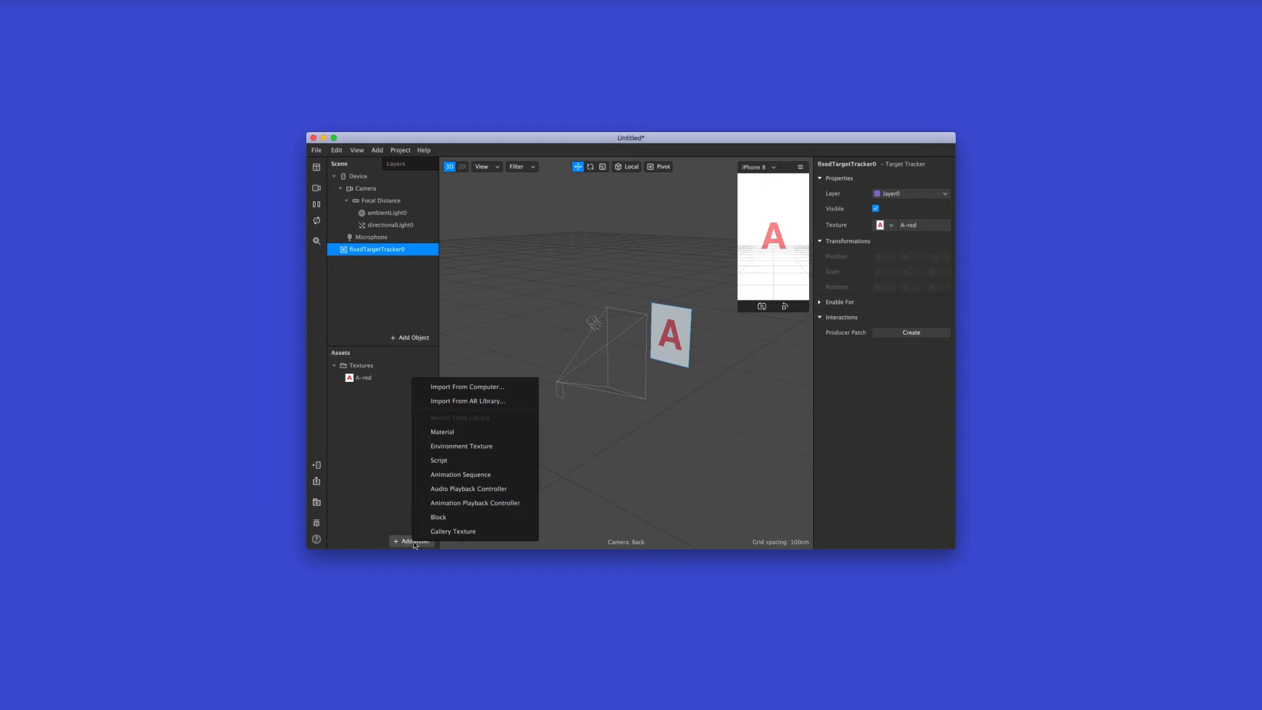
{"action": "left_click", "coordinate": [502, 476]}
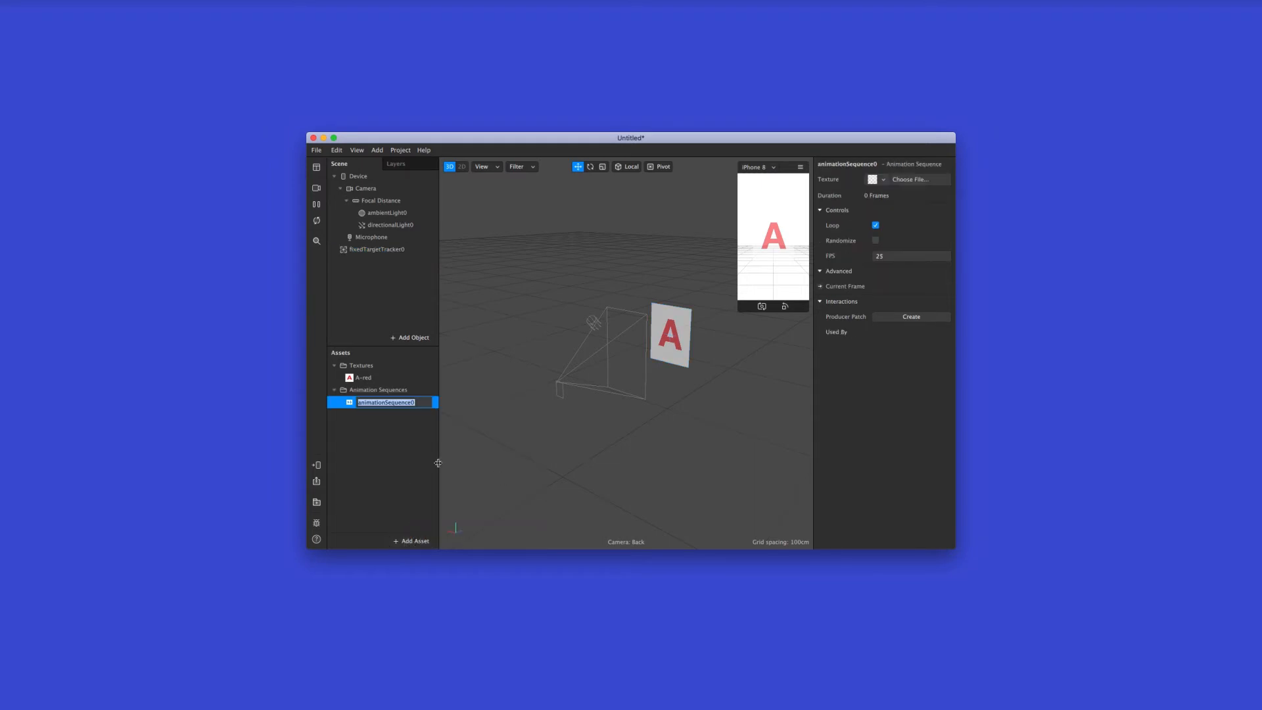
{"action": "type", "text": "ABC from AE"}
{"action": "key", "text": "Return"}
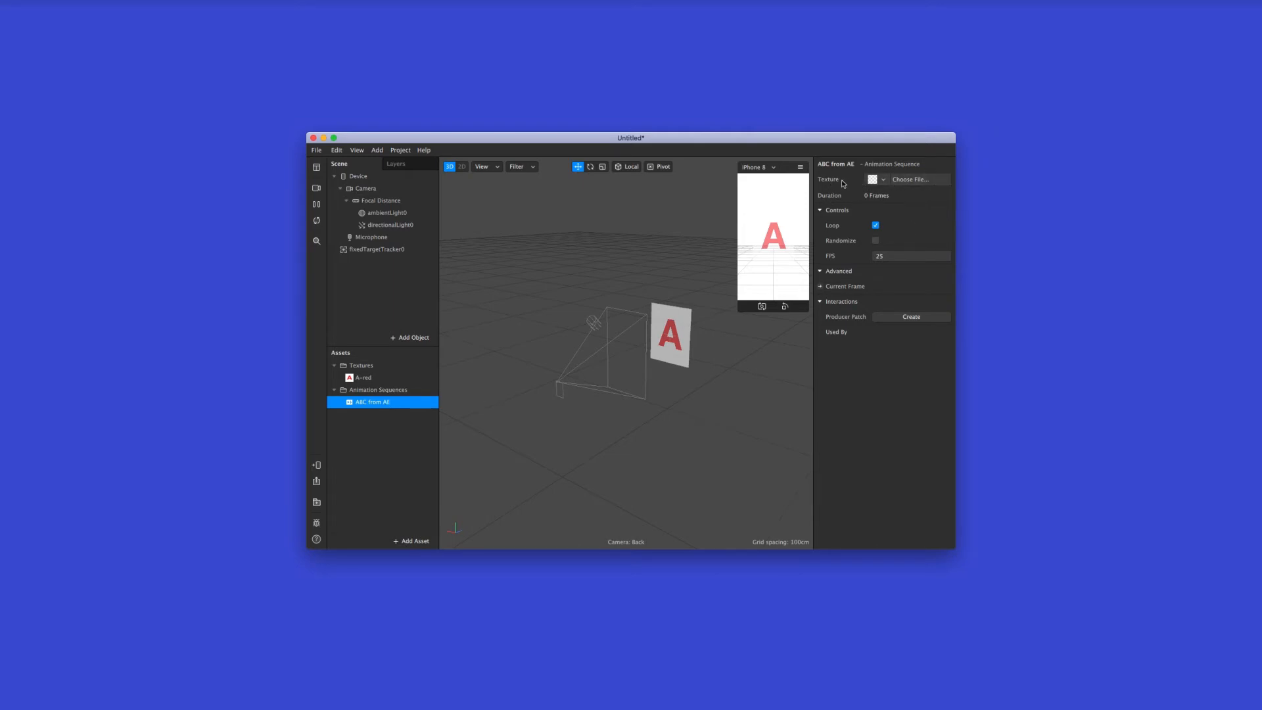
Load Comp 1_00000.png through Comp 1_00089.png from the After Effects Comp 1 folder as the sequence's texture
{"action": "left_click", "coordinate": [877, 180]}
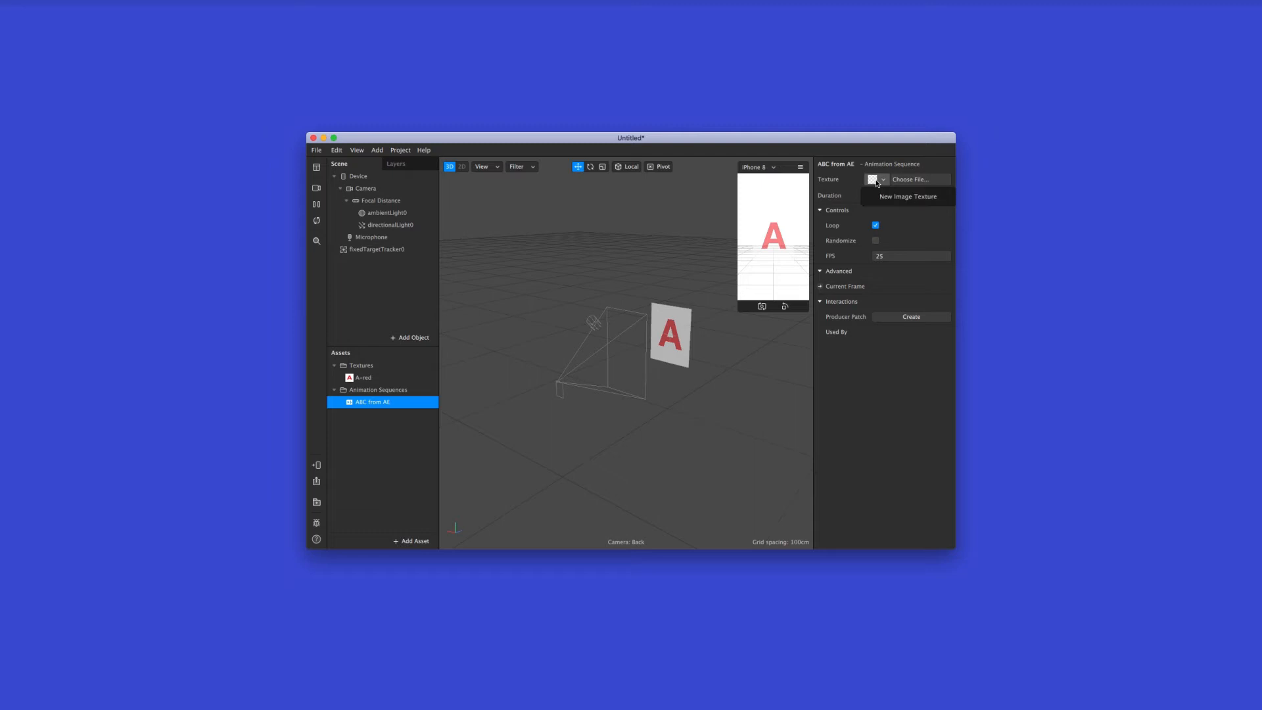
{"action": "left_click", "coordinate": [923, 201]}
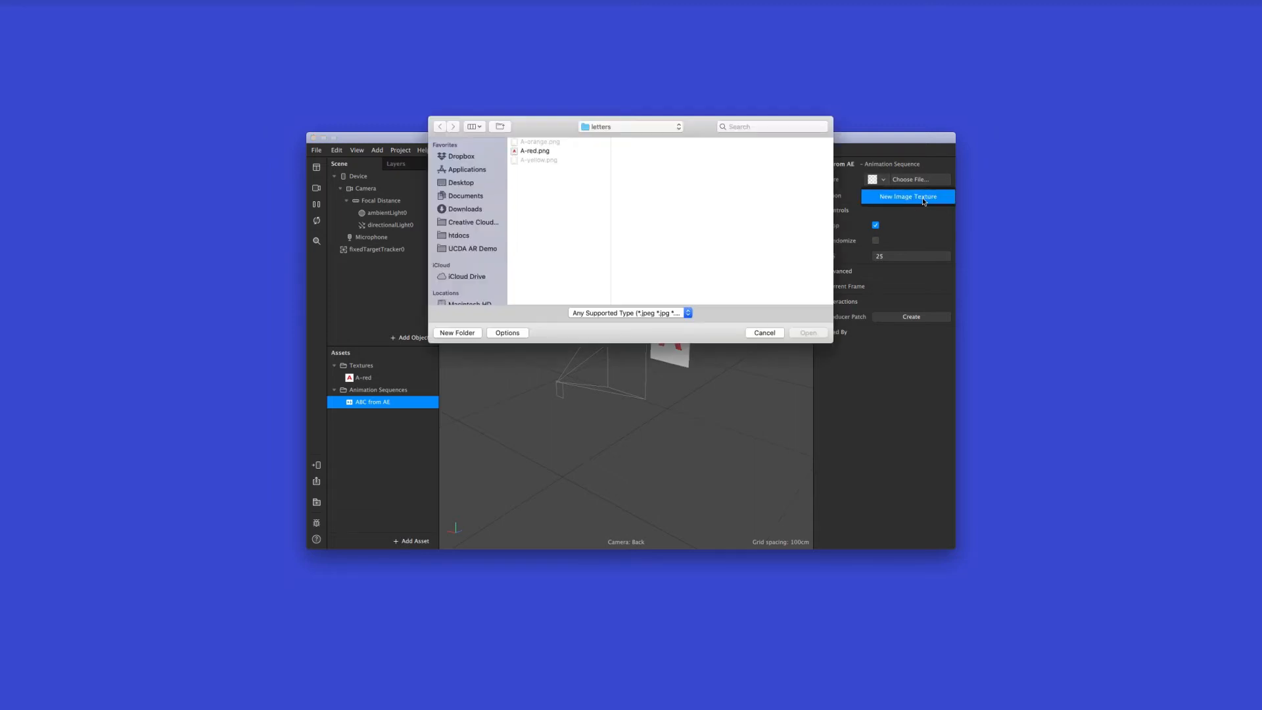
{"action": "left_click", "coordinate": [671, 126]}
{"action": "left_click", "coordinate": [667, 139]}
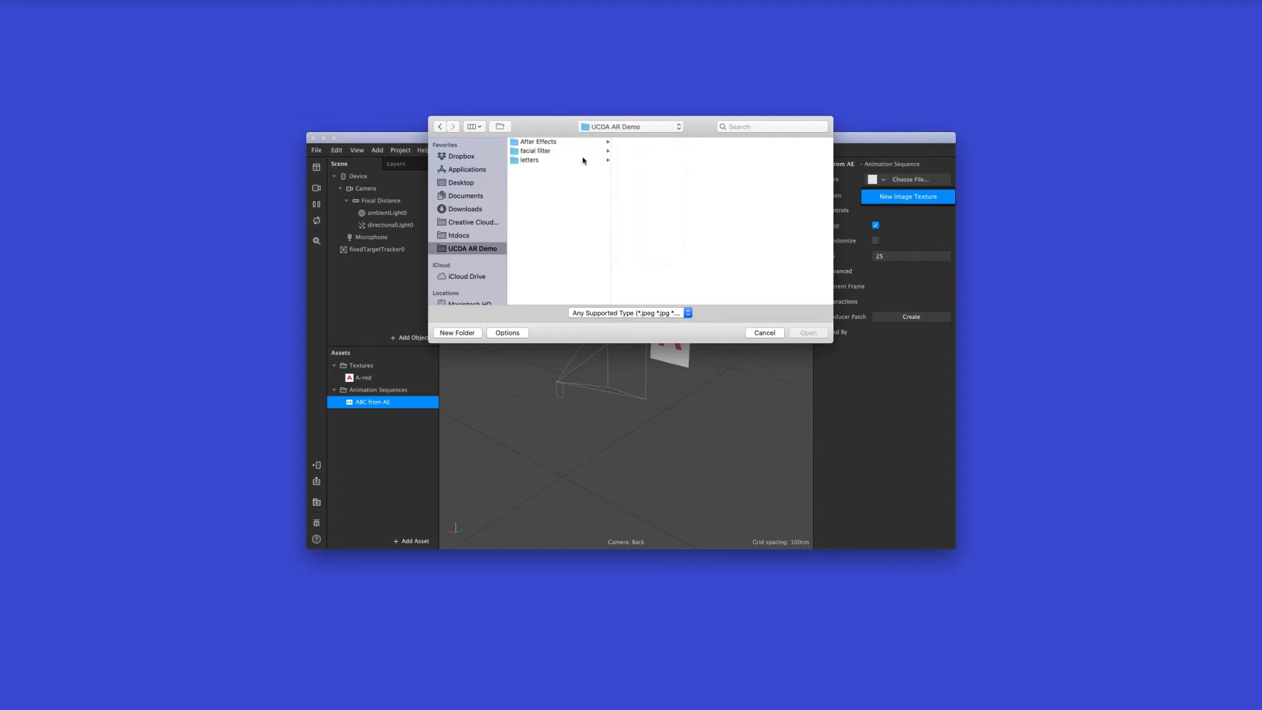
{"action": "left_click", "coordinate": [583, 142]}
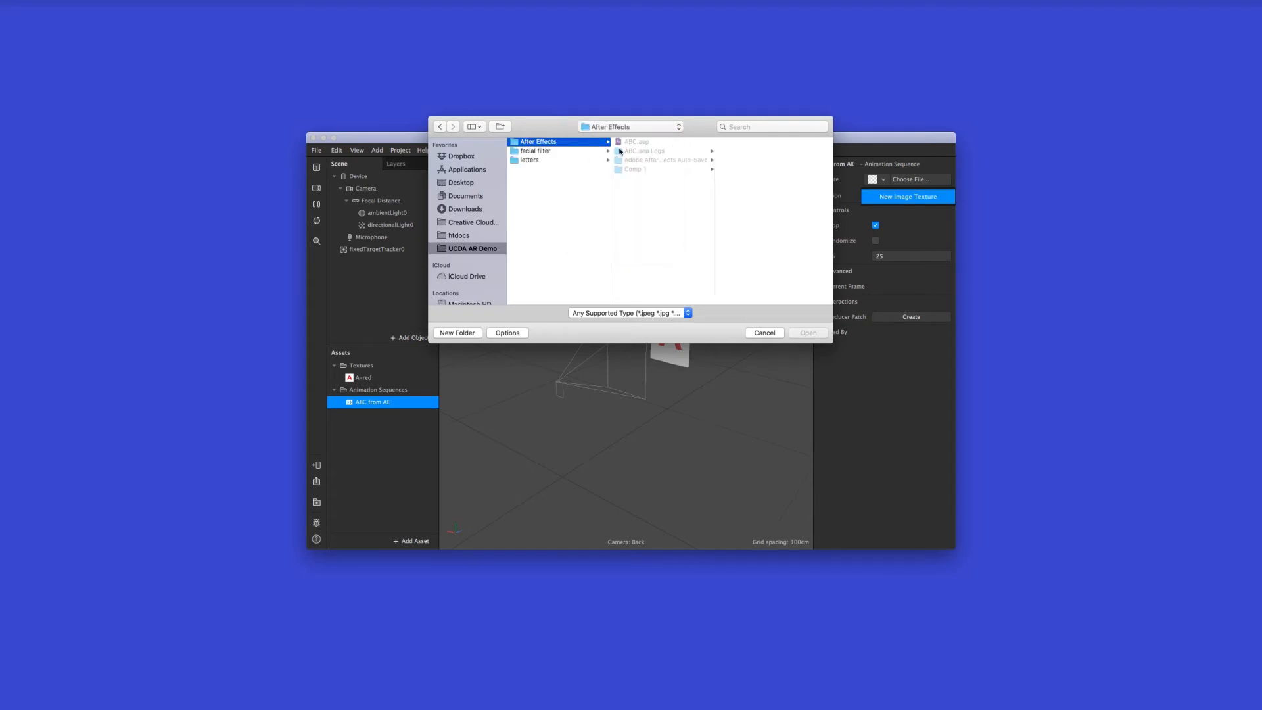
{"action": "left_click", "coordinate": [658, 170]}
{"action": "left_click", "coordinate": [762, 145]}
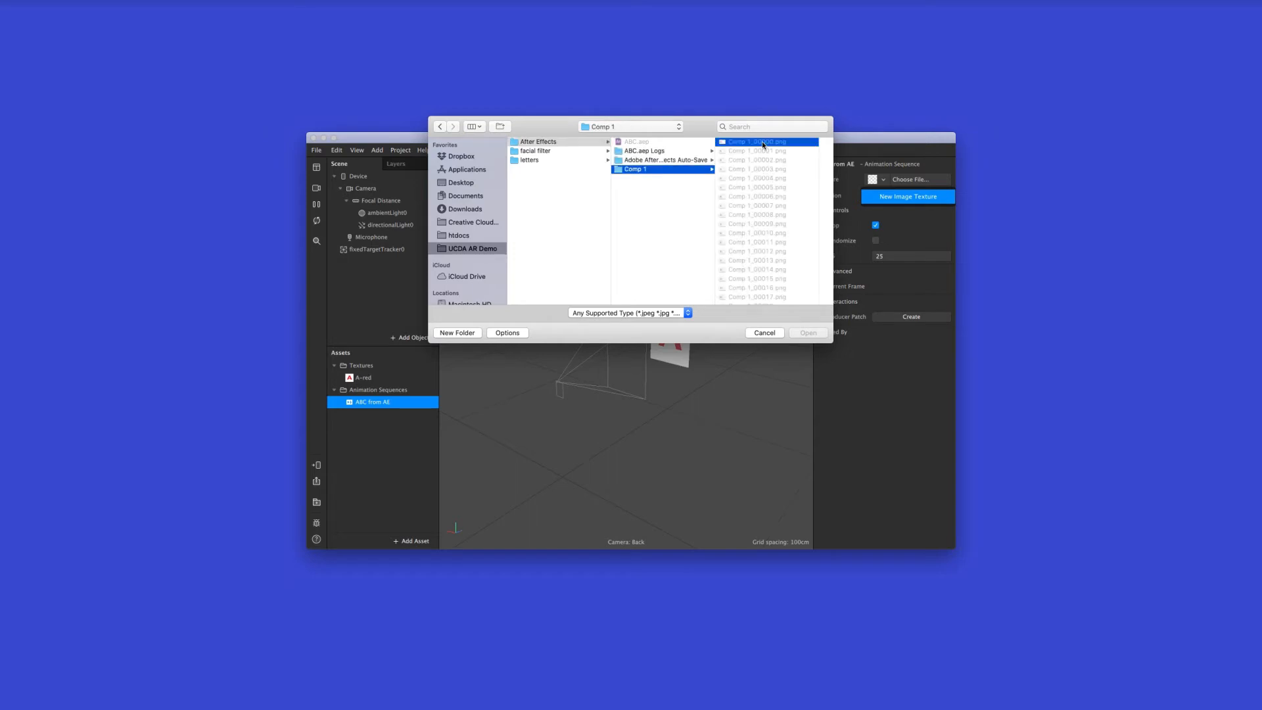
{"action": "scroll", "coordinate": [654, 174], "scroll_direction": "down", "scroll_amount": 20}
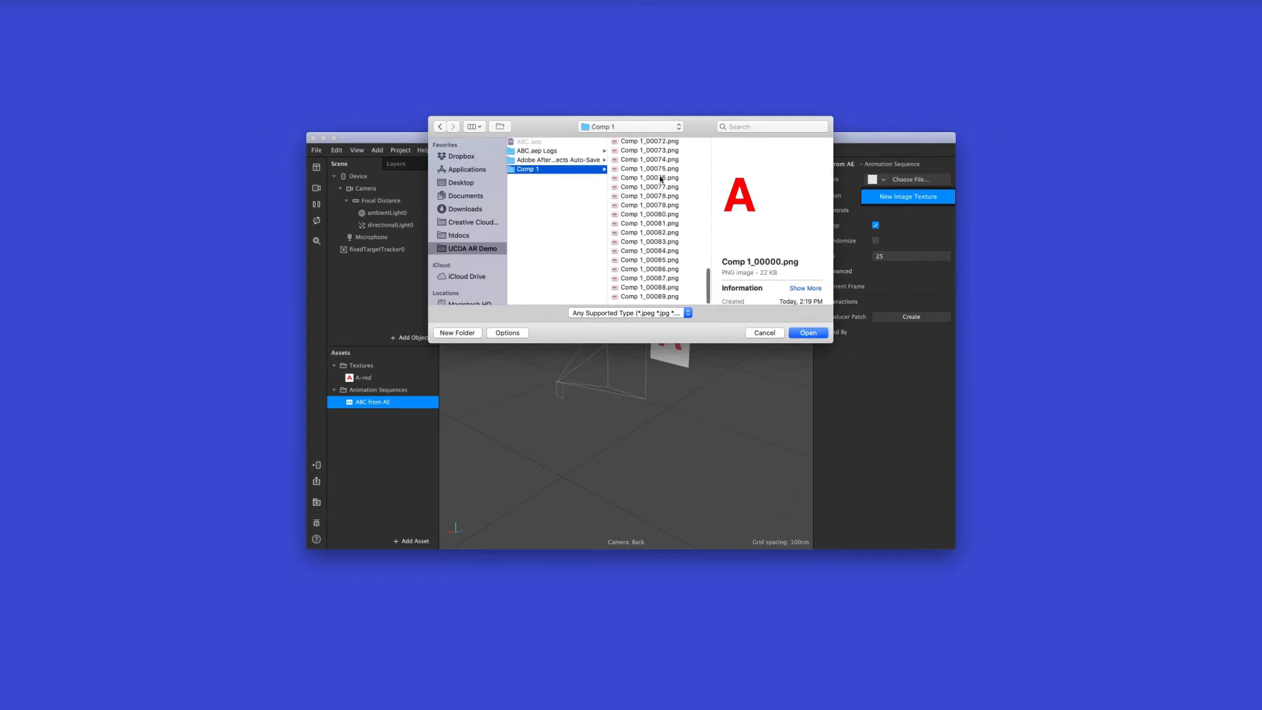
{"action": "left_click", "coordinate": [679, 300], "text": "shift"}
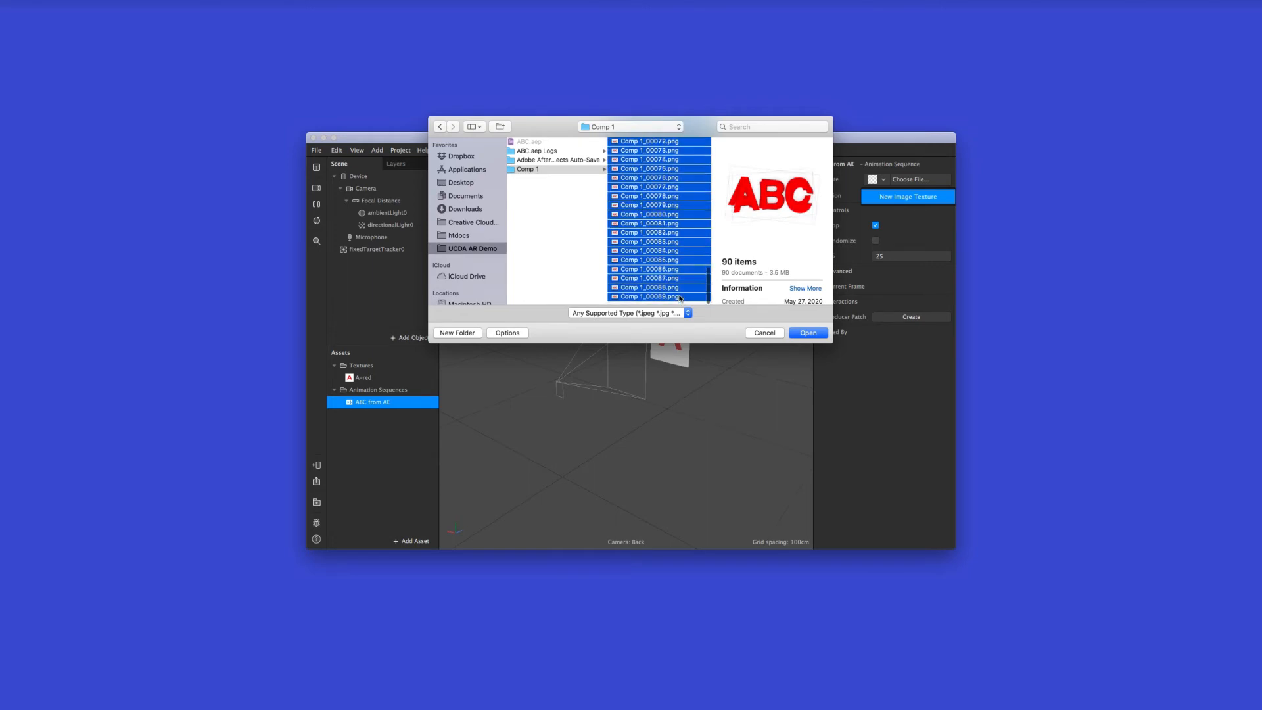
{"action": "left_click", "coordinate": [807, 333]}
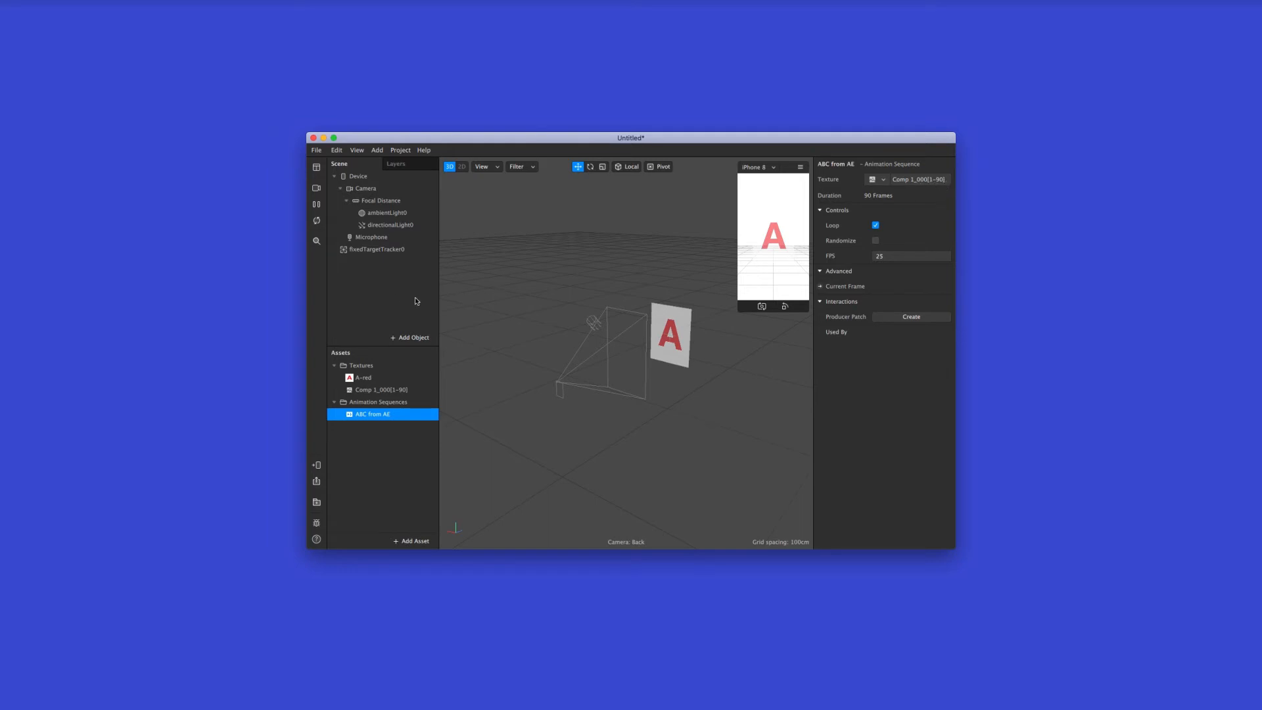
Insert a plane object into the scene
{"action": "left_click", "coordinate": [413, 340]}
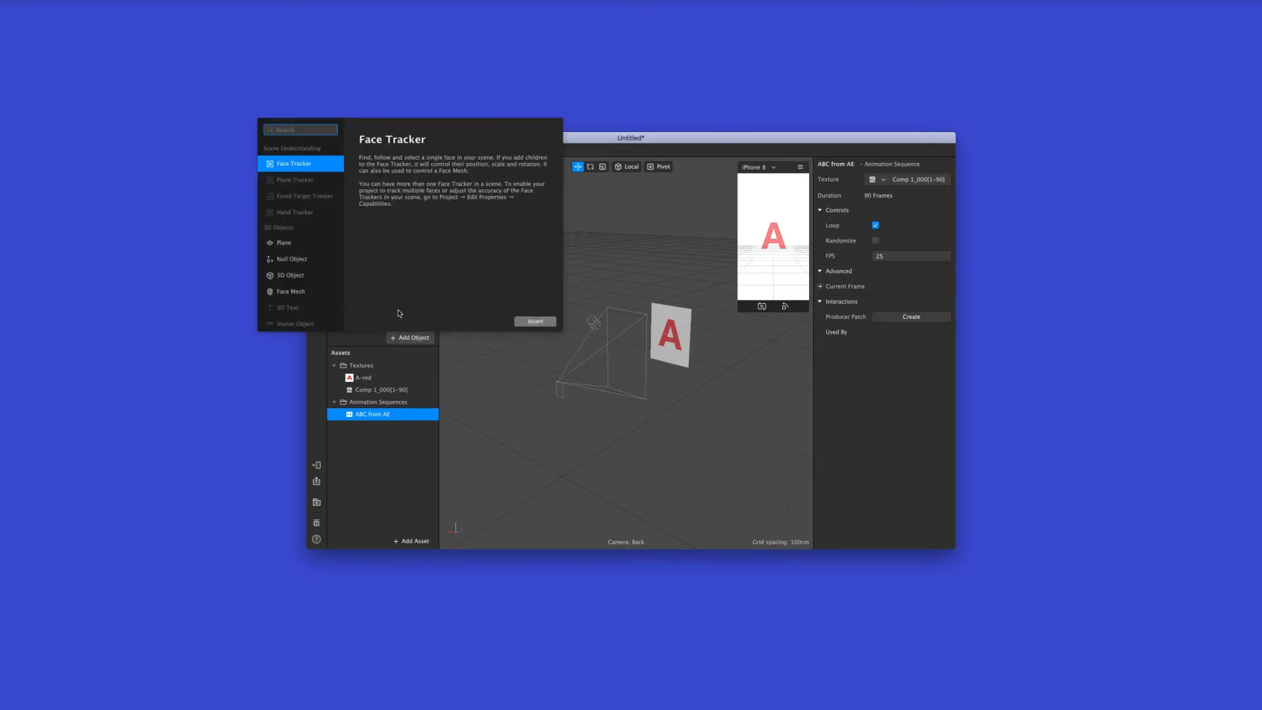
{"action": "left_click", "coordinate": [316, 245]}
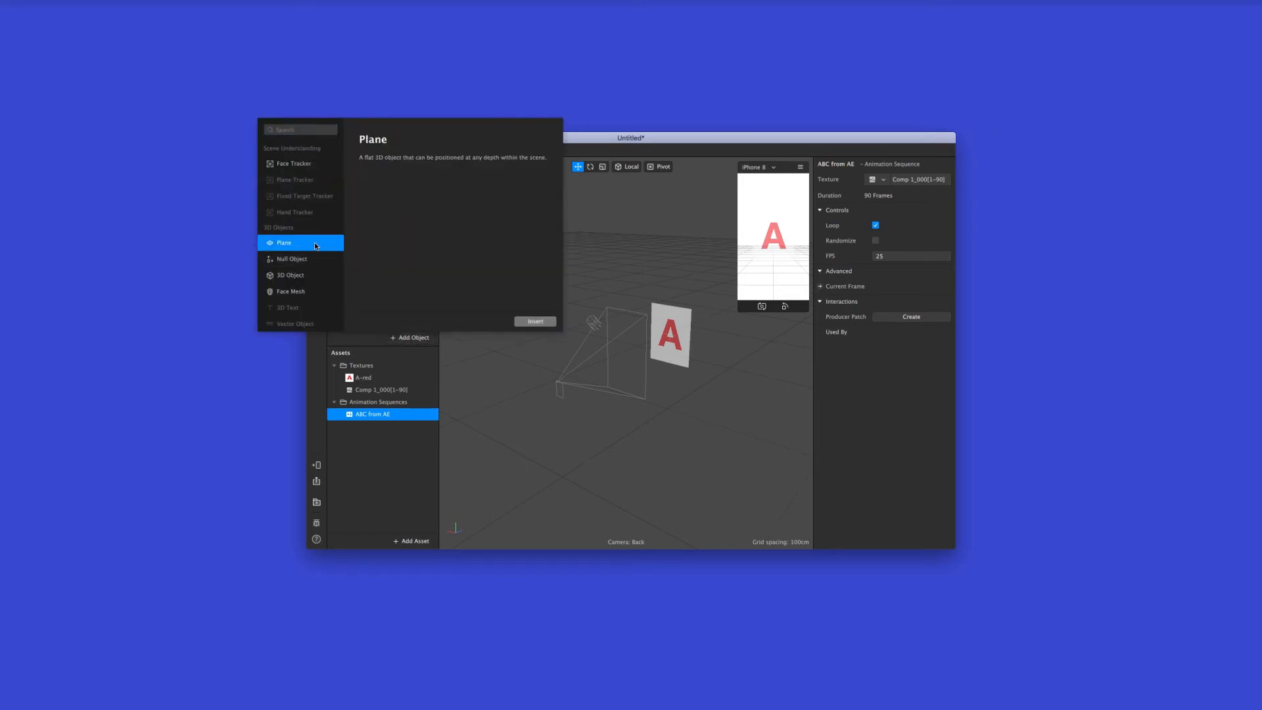
{"action": "left_click", "coordinate": [545, 321]}
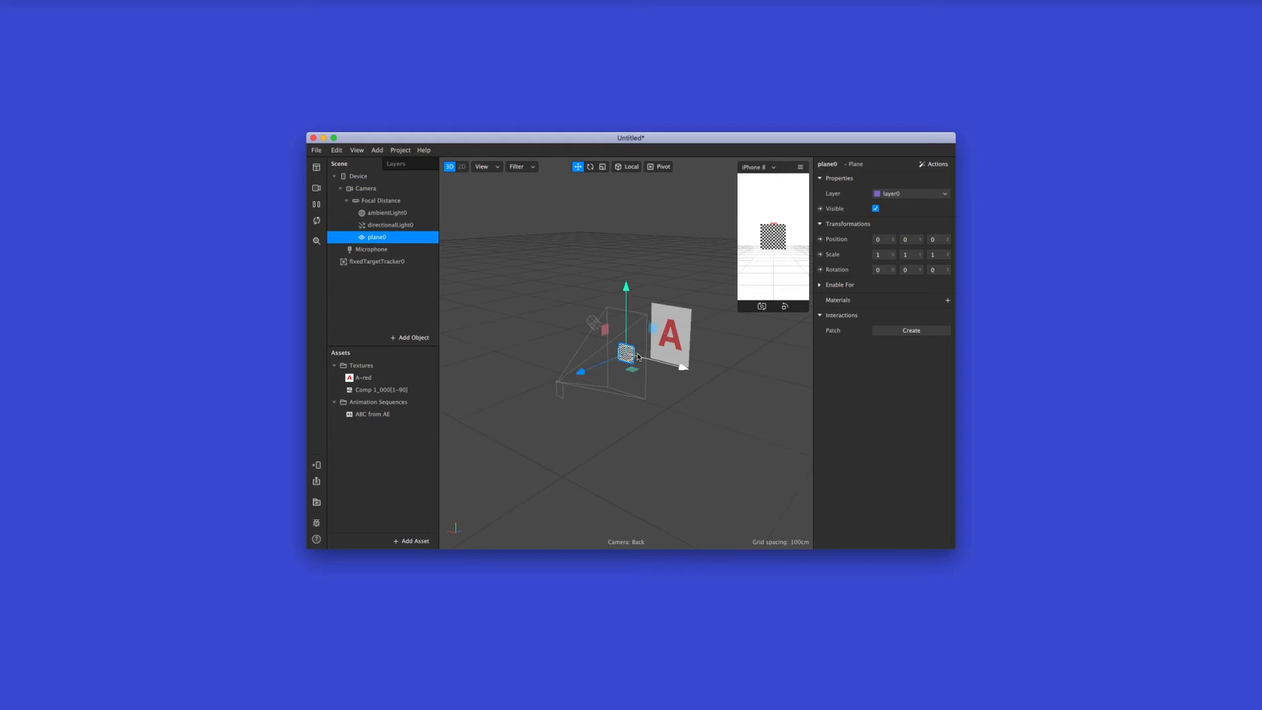
Add a new material to the plane and rename the material ABC
{"action": "left_click", "coordinate": [412, 416]}
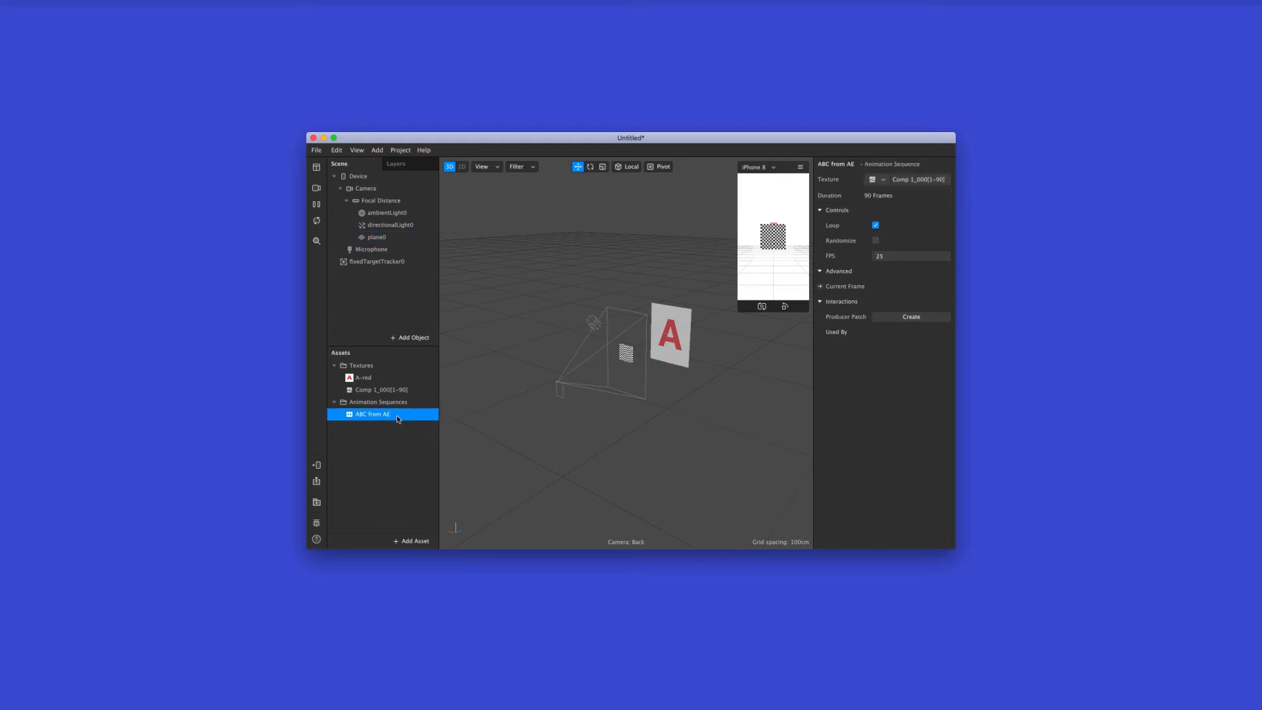
{"action": "left_click", "coordinate": [389, 237]}
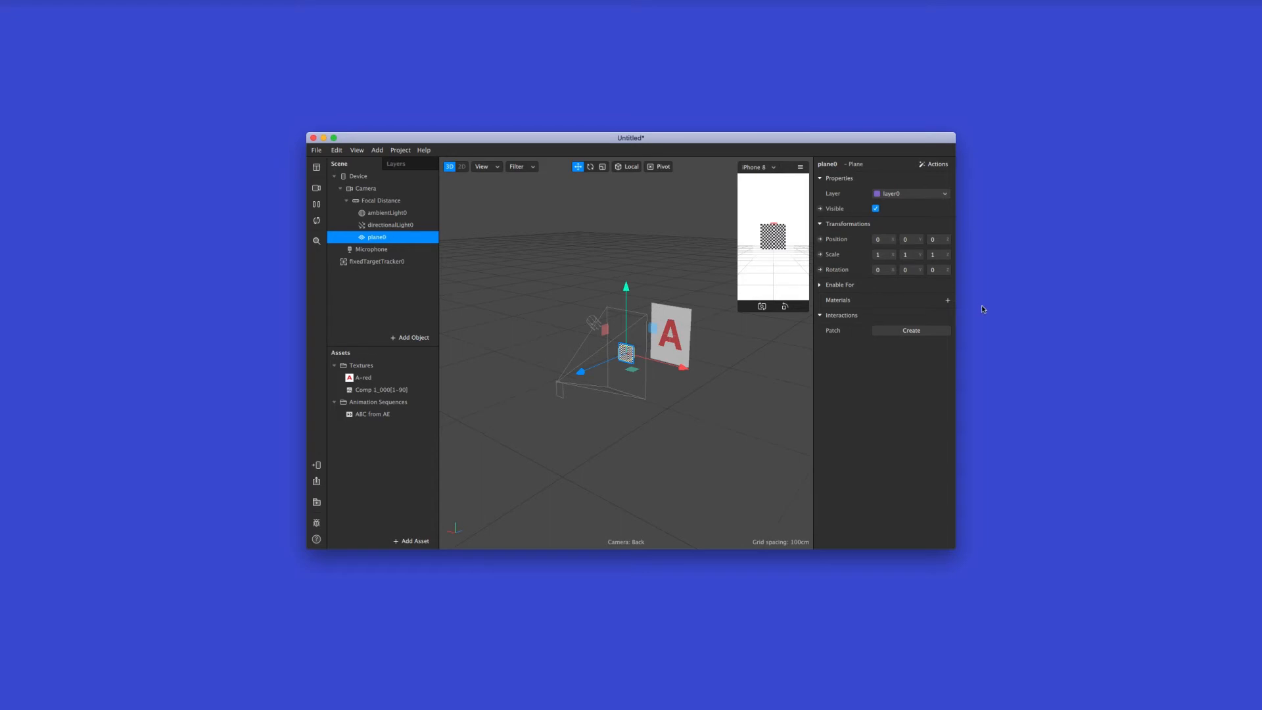
{"action": "left_click", "coordinate": [947, 300]}
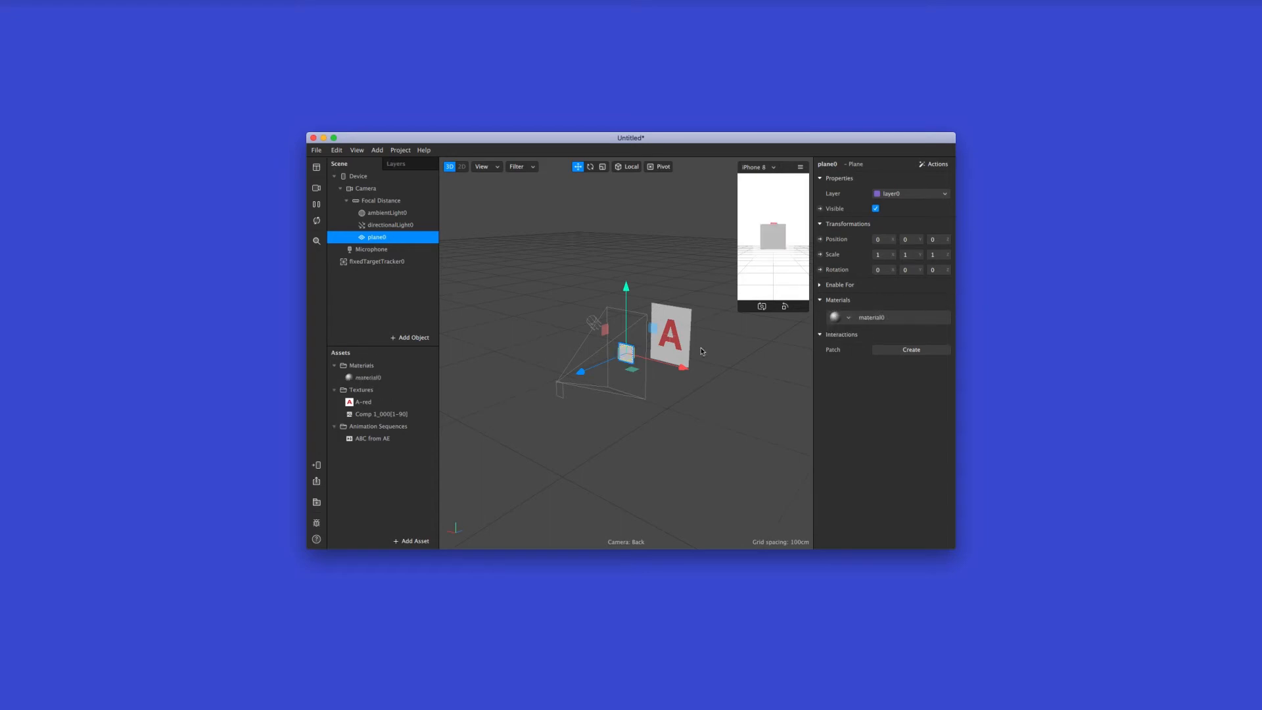
{"action": "double_click", "coordinate": [392, 380]}
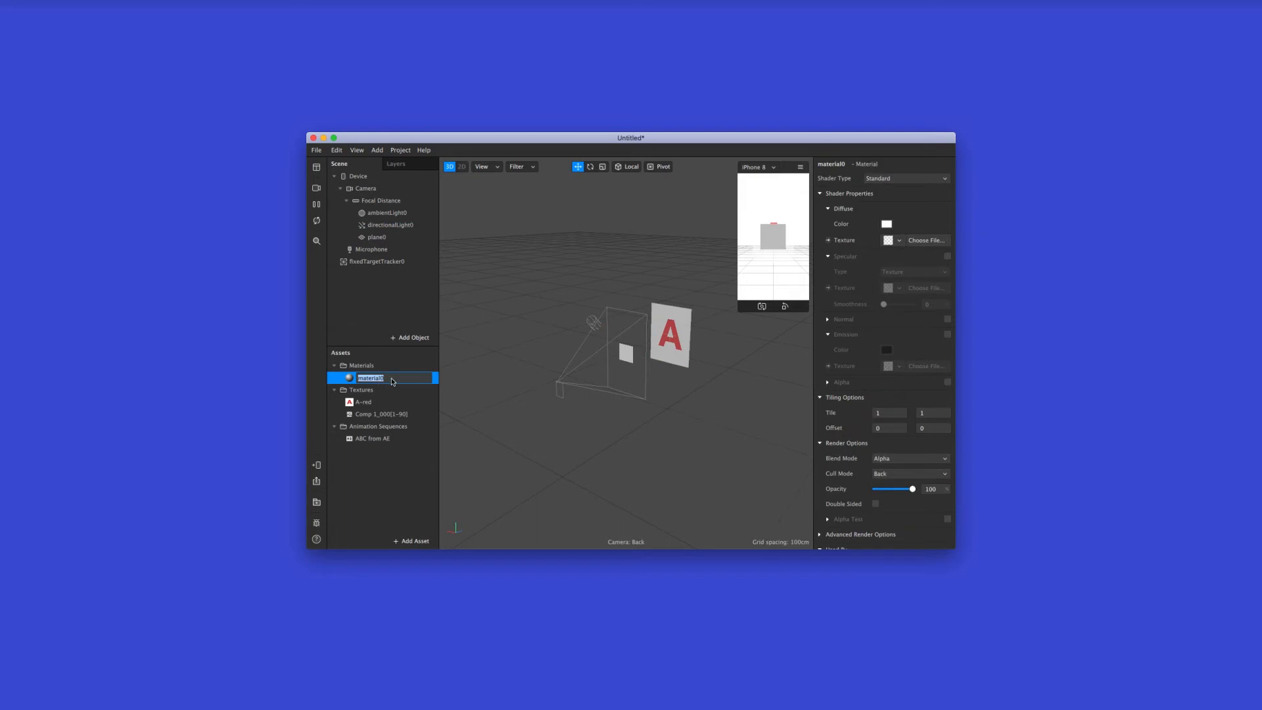
{"action": "type", "text": "ABC"}
{"action": "key", "text": "Return"}
Rename the plane object as ABC
{"action": "left_click", "coordinate": [381, 238]}
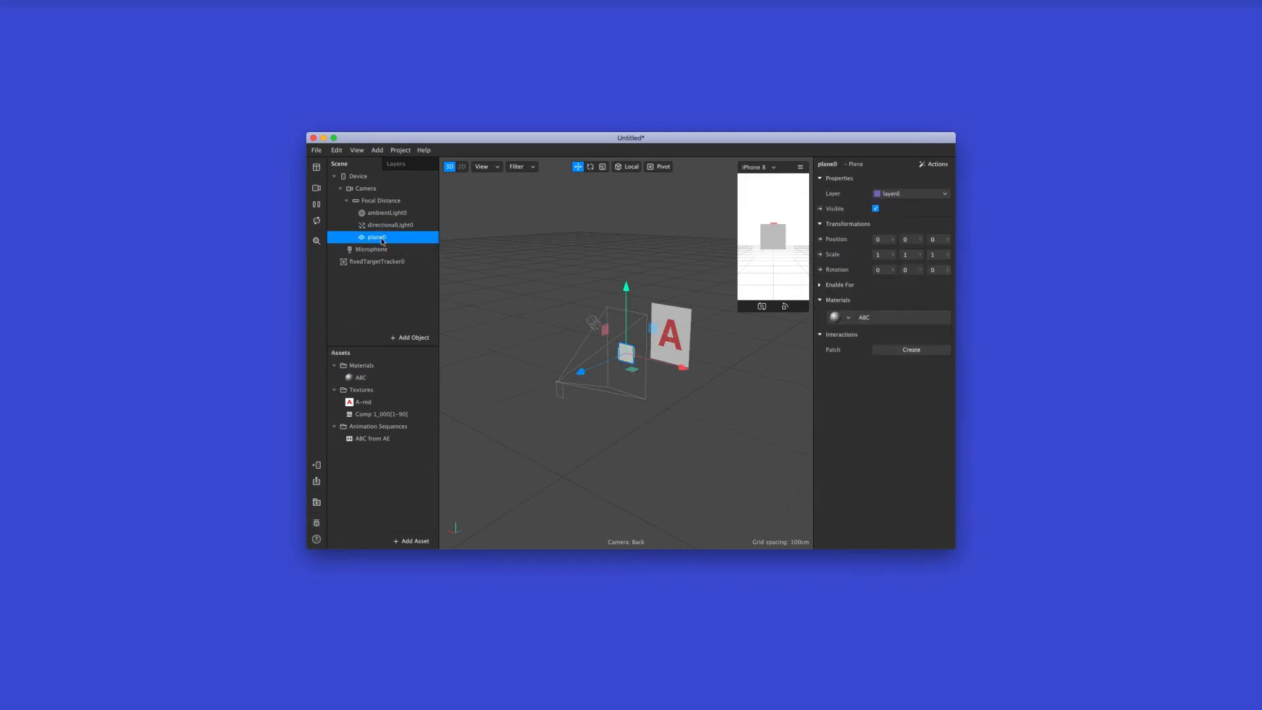
{"action": "double_click", "coordinate": [381, 238]}
{"action": "type", "text": "ABC"}
{"action": "key", "text": "Return"}
Set the ABC material's diffuse texture to the ABC from AE animation sequence
{"action": "left_click", "coordinate": [413, 378]}
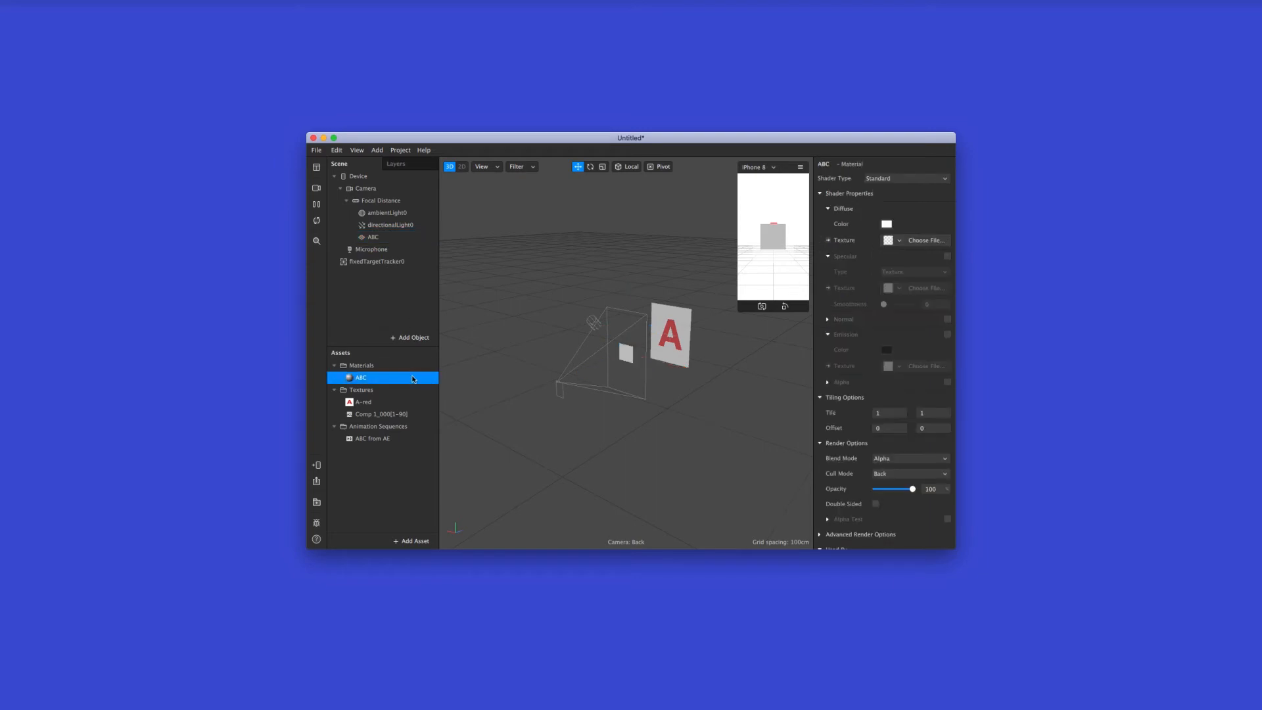
{"action": "left_click", "coordinate": [892, 242]}
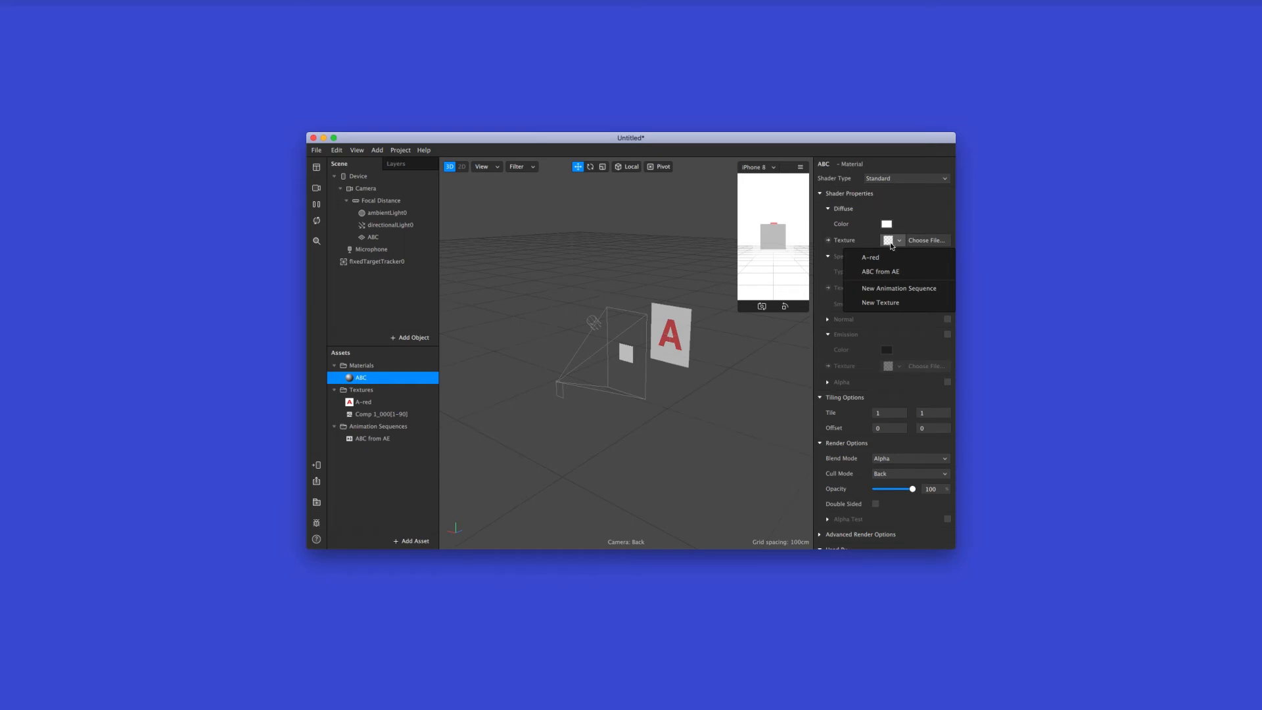
{"action": "left_click", "coordinate": [910, 271]}
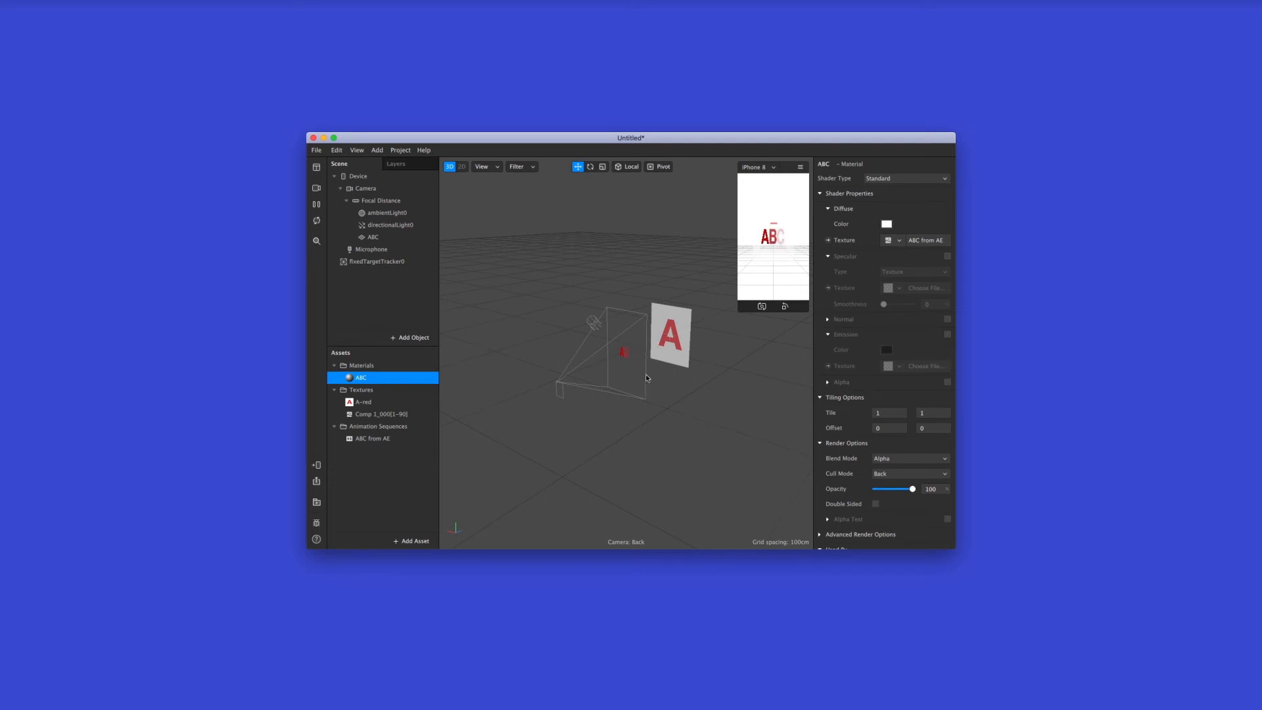
Examine the animated ABC plane and its placement relative to the A target in the 3D scene
{"action": "scroll", "coordinate": [650, 359], "scroll_direction": "down", "scroll_amount": 4}
{"action": "scroll", "coordinate": [650, 358], "scroll_direction": "up", "scroll_amount": 6}
{"action": "scroll", "coordinate": [650, 359], "scroll_direction": "down", "scroll_amount": 4}
{"action": "scroll", "coordinate": [651, 361], "scroll_direction": "up", "scroll_amount": 8}
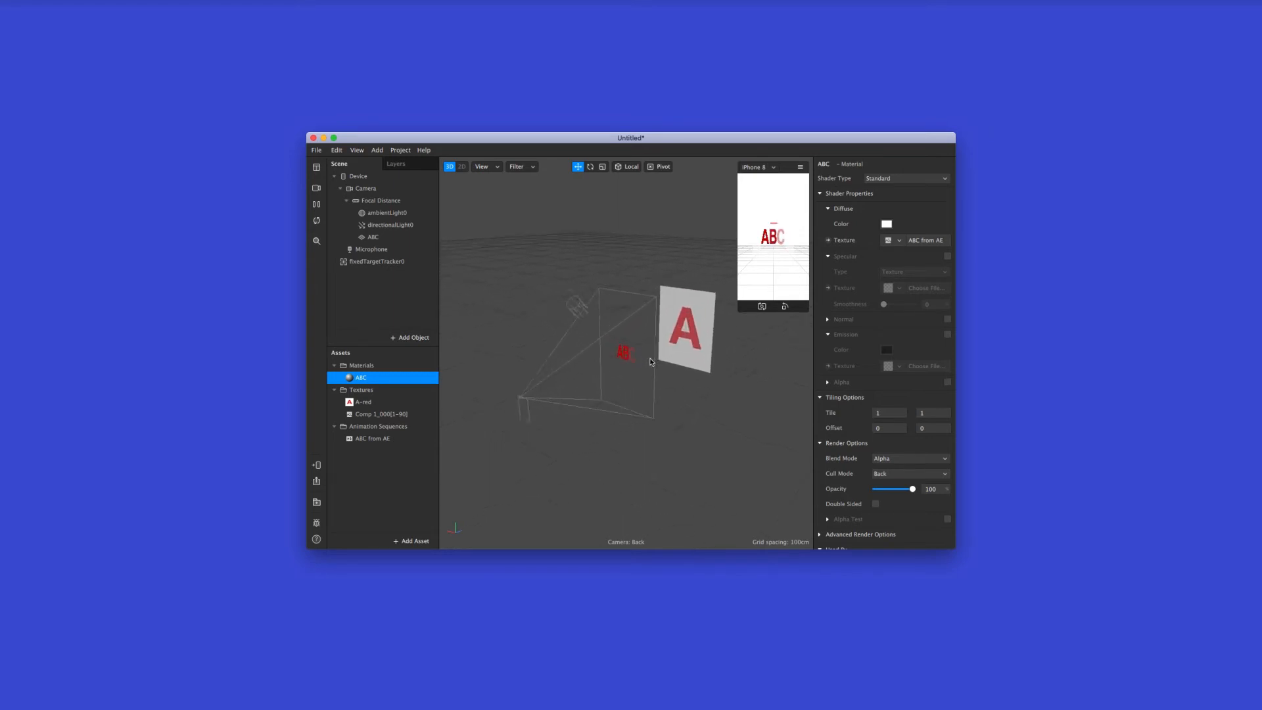
{"action": "scroll", "coordinate": [651, 362], "scroll_direction": "up", "scroll_amount": 4}
{"action": "scroll", "coordinate": [651, 361], "scroll_direction": "down", "scroll_amount": 3}
{"action": "scroll", "coordinate": [651, 362], "scroll_direction": "down", "scroll_amount": 5}
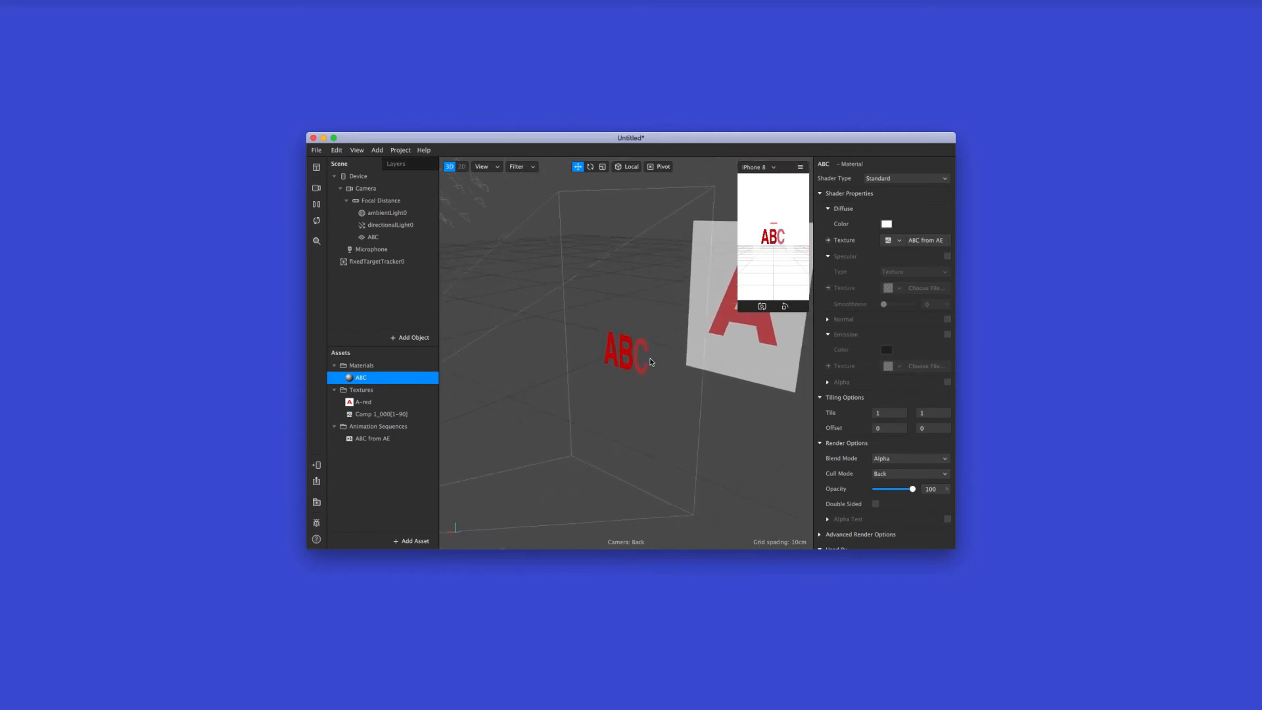
{"action": "scroll", "coordinate": [651, 362], "scroll_direction": "up", "scroll_amount": 1}
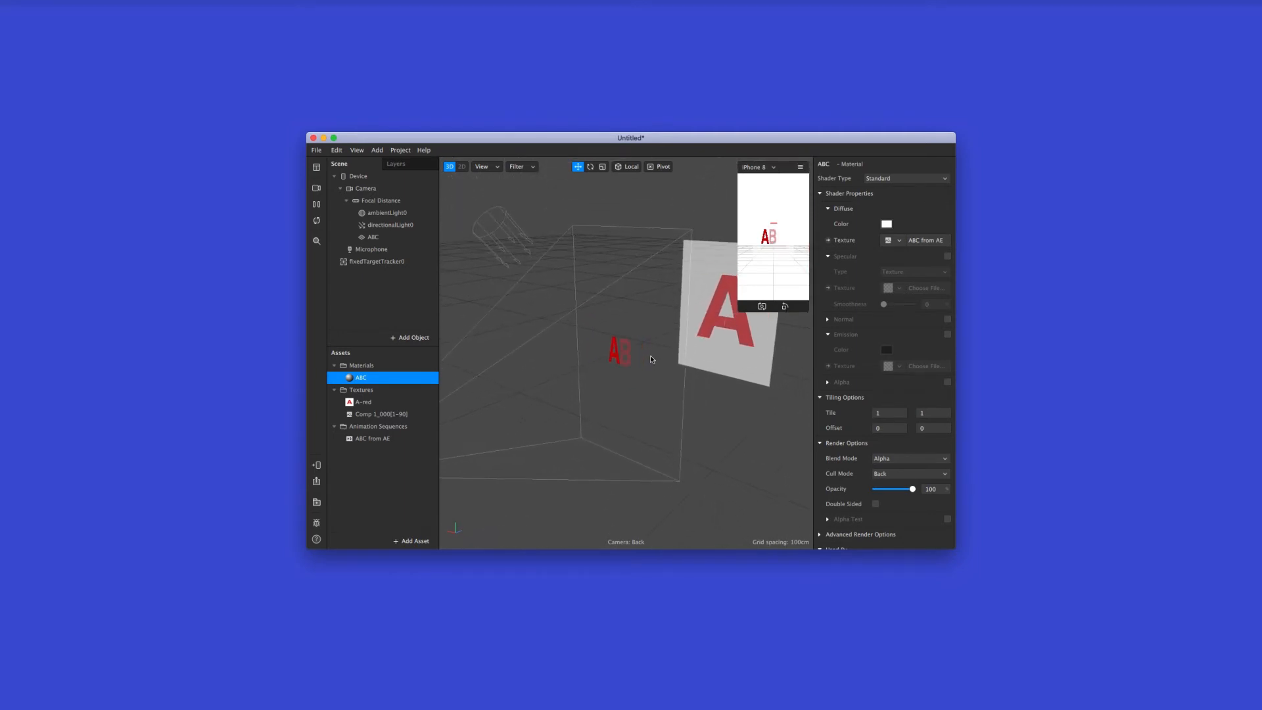
Enable Alpha Test in the ABC material's render options so the plane's transparent areas stop hiding the A target
{"action": "left_click_drag", "start_coordinate": [637, 350], "coordinate": [677, 322], "text": "alt"}
{"action": "scroll", "coordinate": [677, 321], "scroll_direction": "up", "scroll_amount": 5}
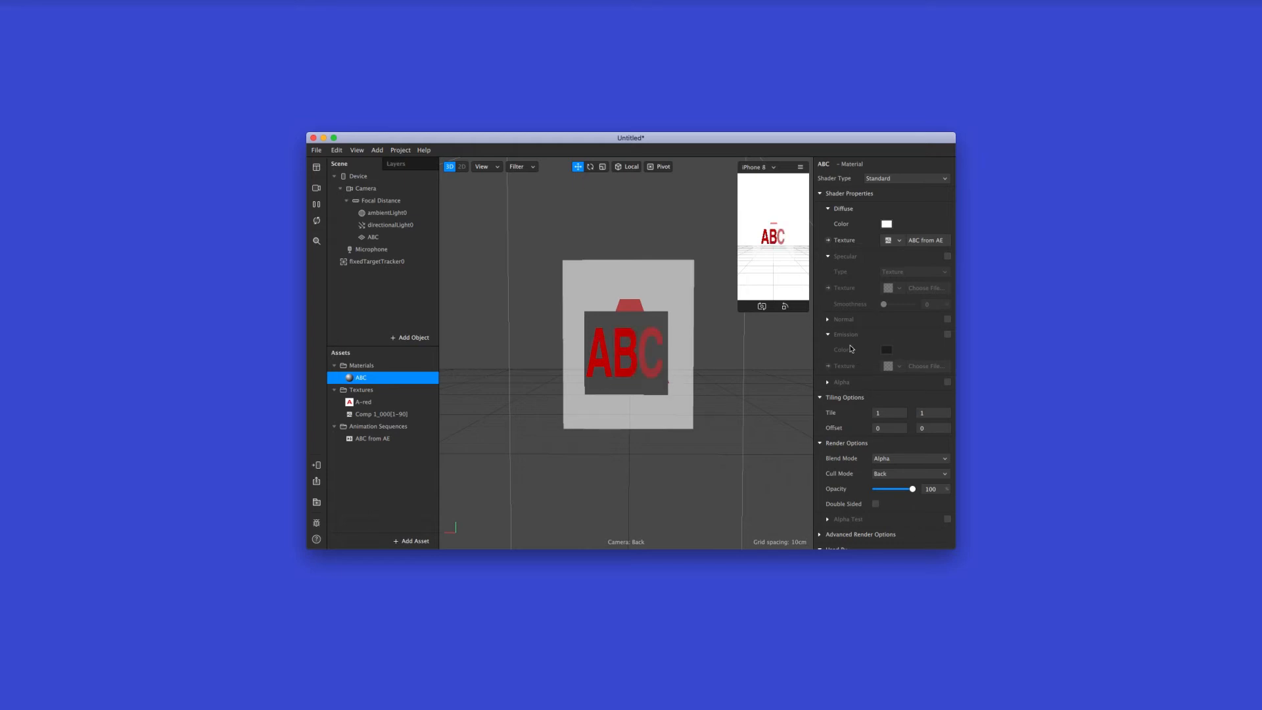
{"action": "scroll", "coordinate": [894, 391], "scroll_direction": "down", "scroll_amount": 2}
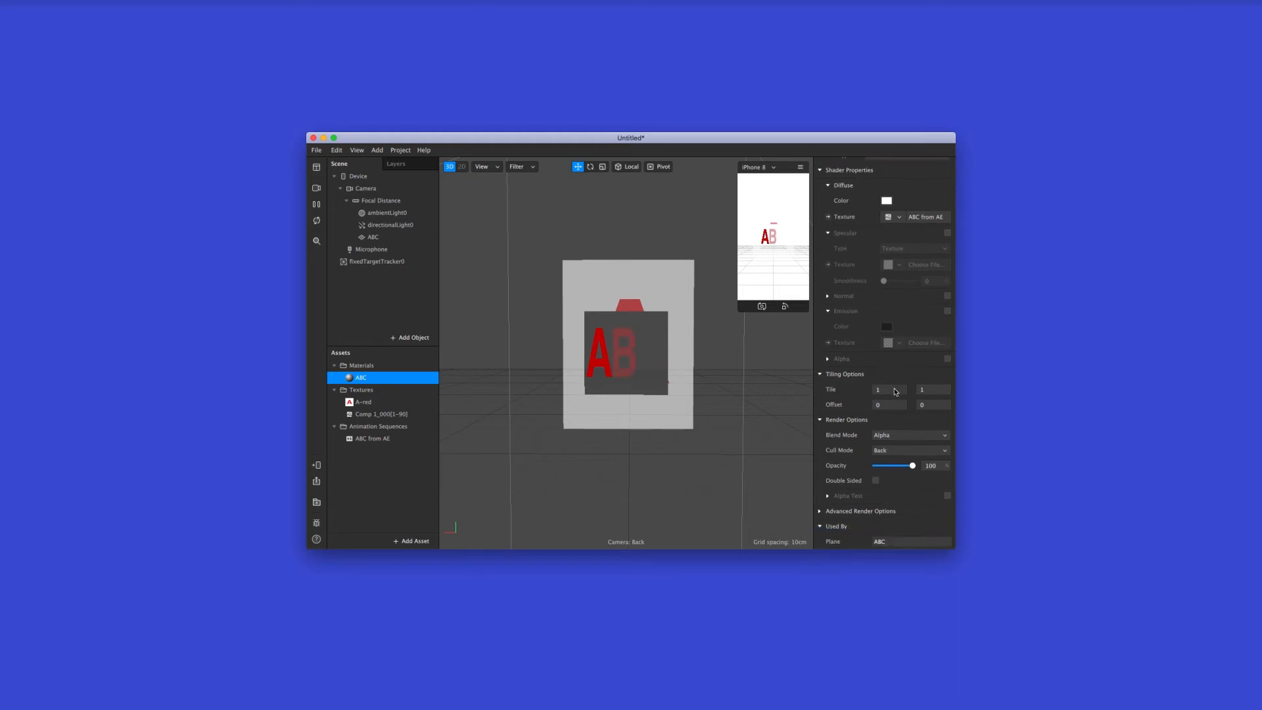
{"action": "left_click", "coordinate": [947, 496]}
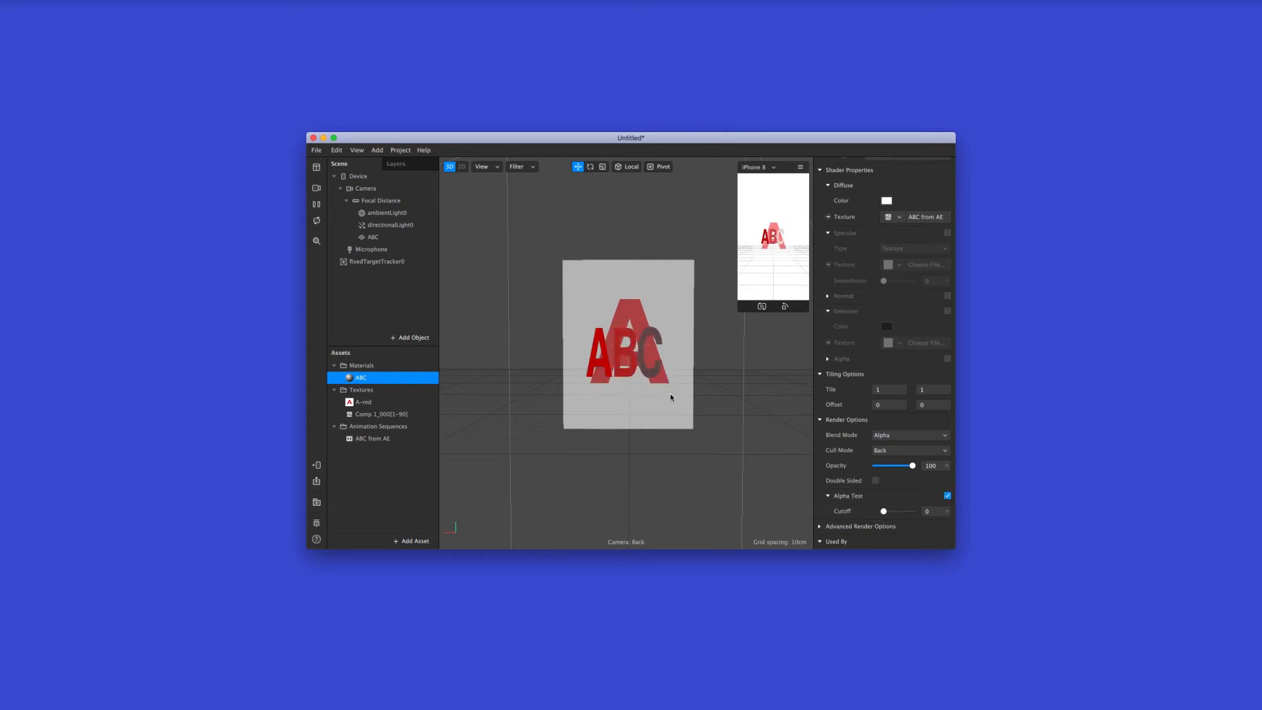
Set the ABC material's Alpha Test cutoff to 64
{"action": "scroll", "coordinate": [635, 356], "scroll_direction": "up", "scroll_amount": 3}
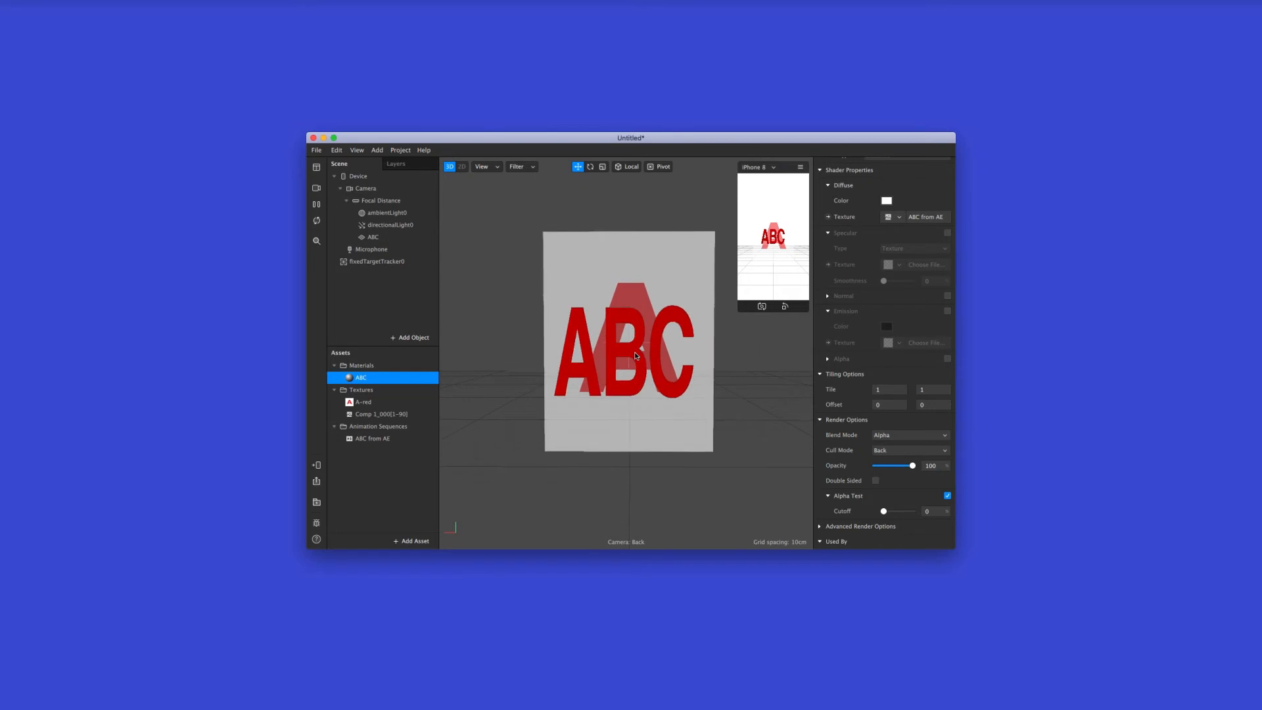
{"action": "scroll", "coordinate": [636, 355], "scroll_direction": "up", "scroll_amount": 2}
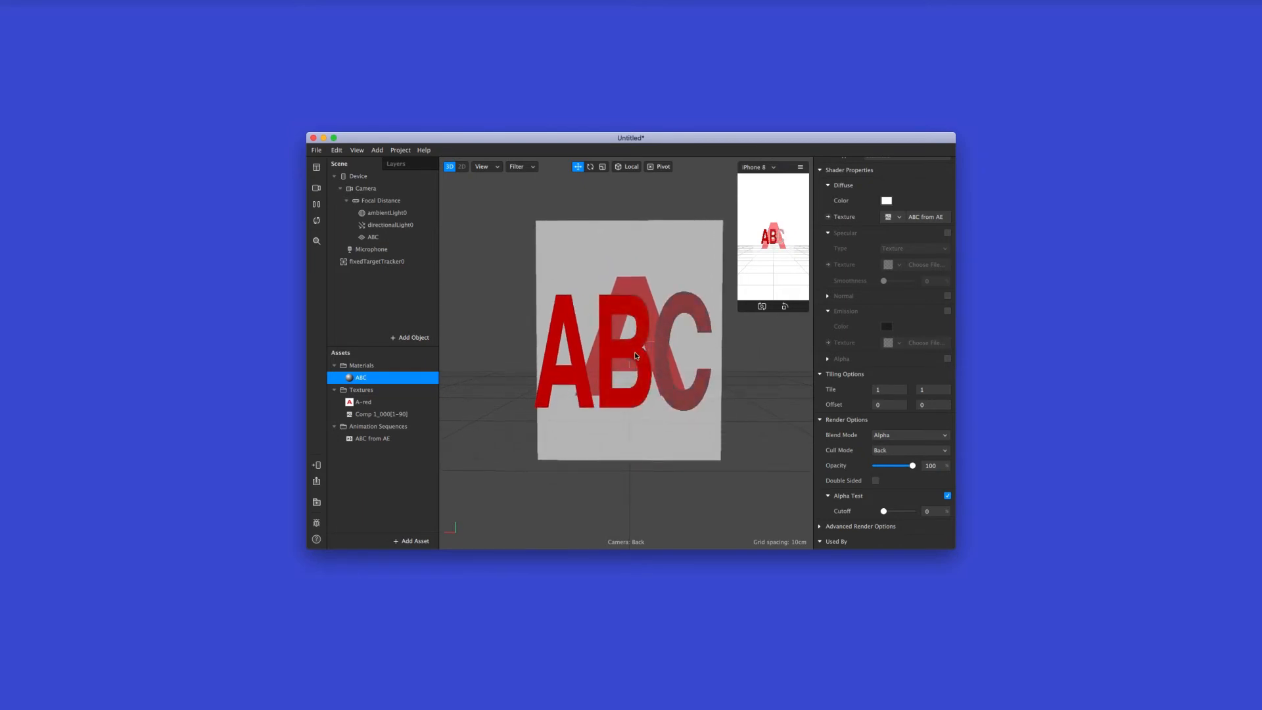
{"action": "scroll", "coordinate": [635, 356], "scroll_direction": "up", "scroll_amount": 3}
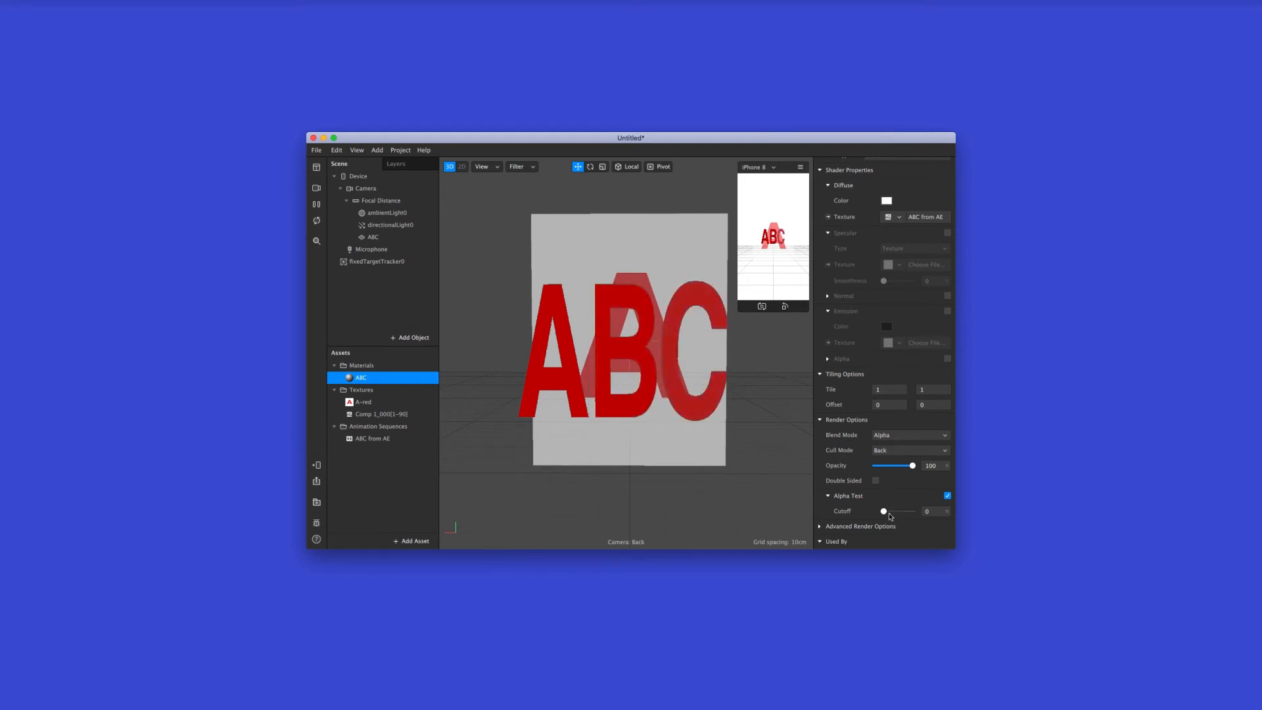
{"action": "left_click_drag", "start_coordinate": [884, 512], "coordinate": [903, 514]}
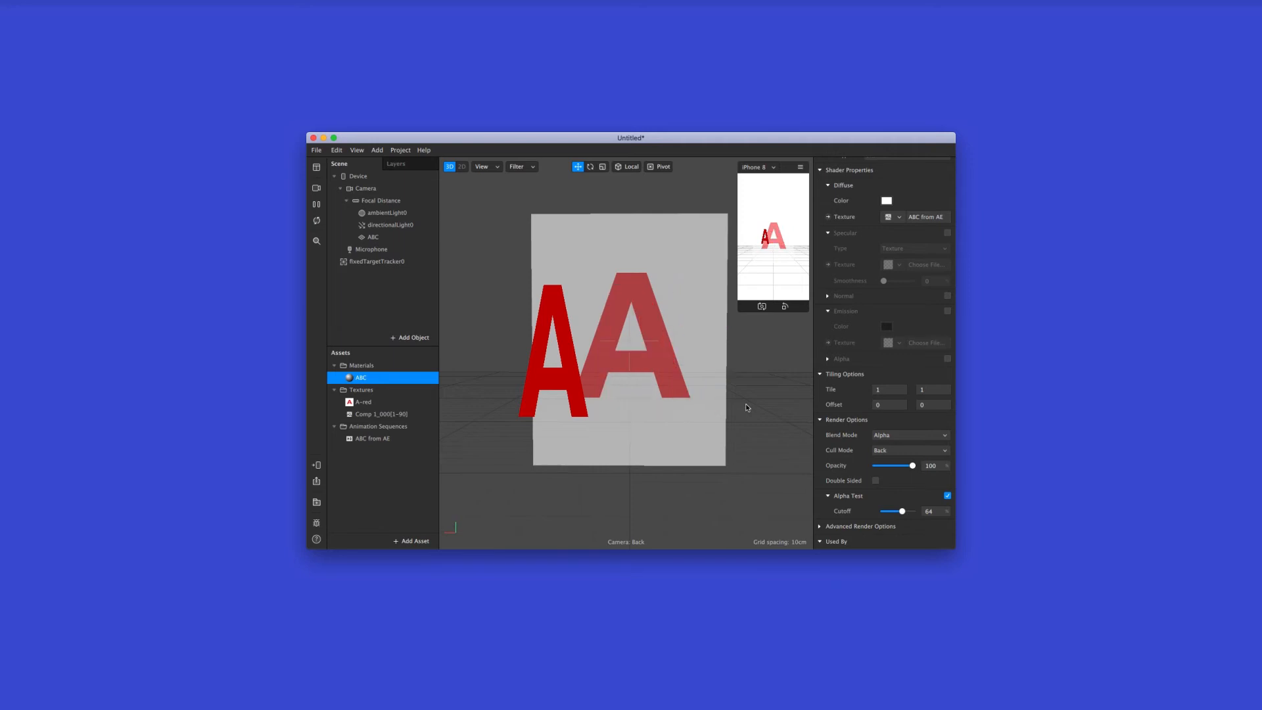
Make the ABC plane a child of fixedTargetTracker0 in the scene hierarchy
{"action": "left_click_drag", "start_coordinate": [747, 408], "coordinate": [664, 408]}
{"action": "scroll", "coordinate": [664, 408], "scroll_direction": "down", "scroll_amount": 5}
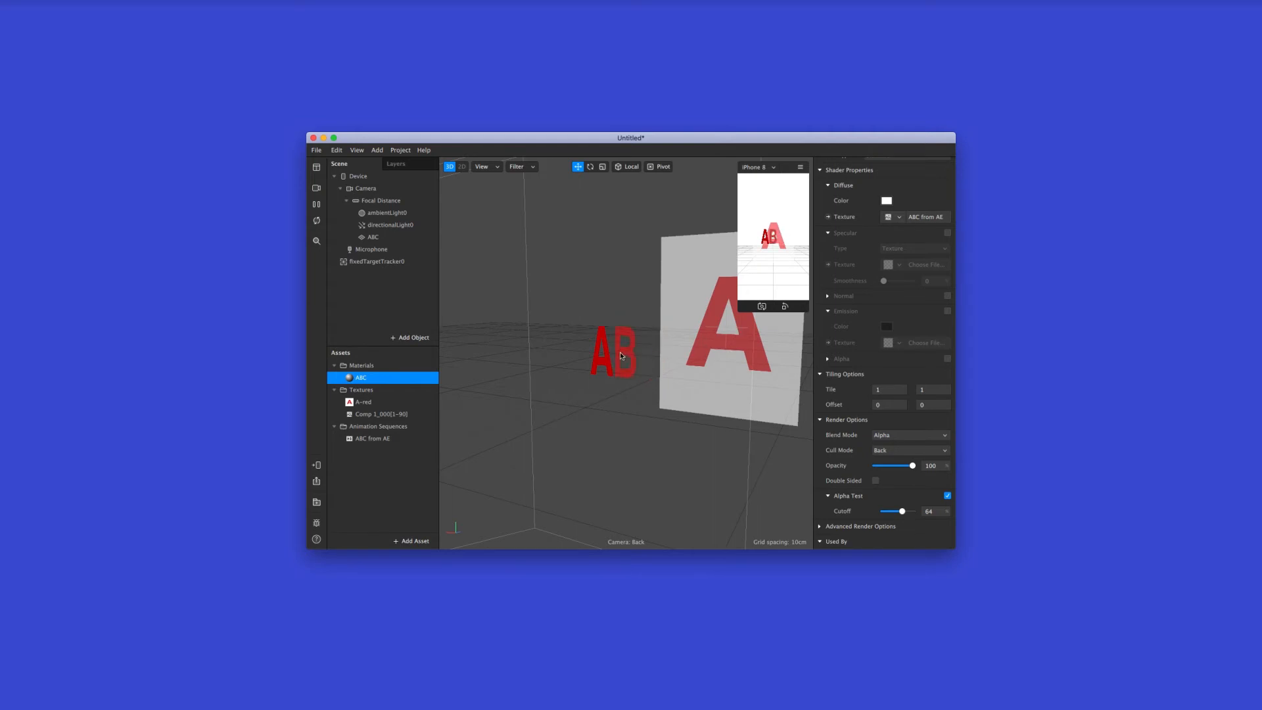
{"action": "left_click", "coordinate": [389, 237]}
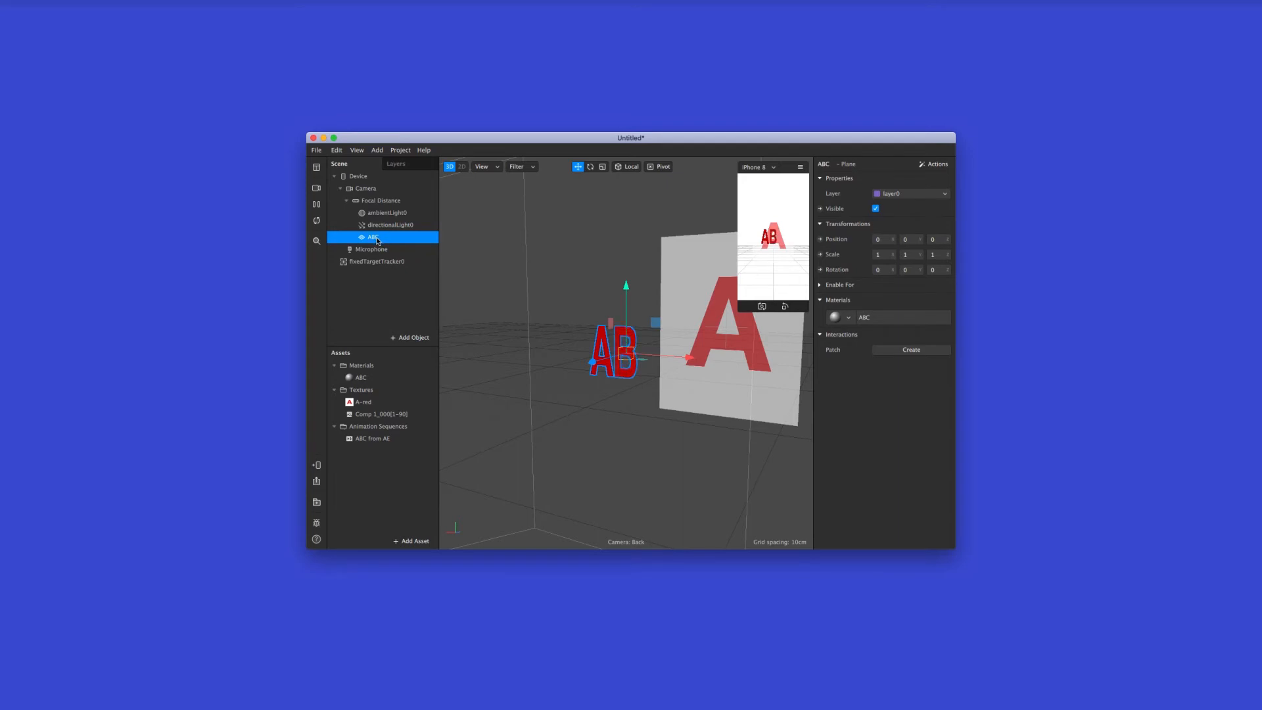
{"action": "left_click_drag", "start_coordinate": [378, 241], "coordinate": [372, 262]}
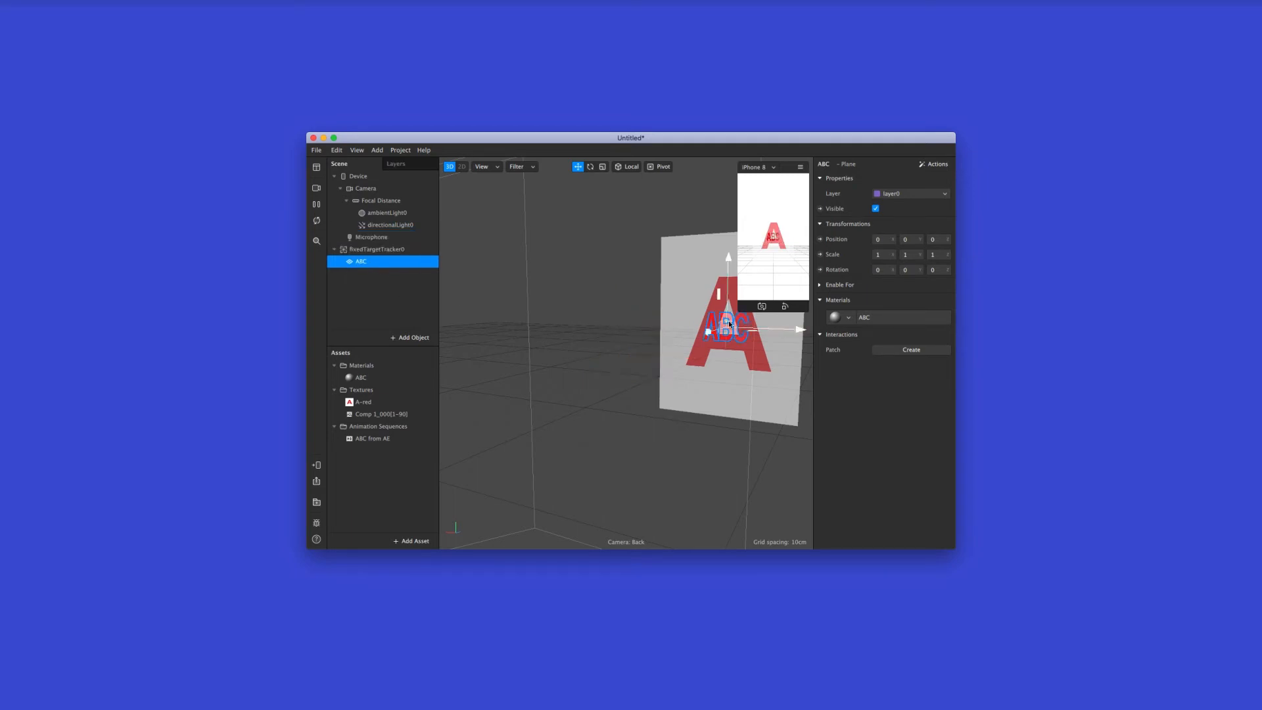
Scale the ABC plane to about 4.67 in X and 3.19 in Y to match its letters to the target A
{"action": "scroll", "coordinate": [741, 331], "scroll_direction": "up", "scroll_amount": 5}
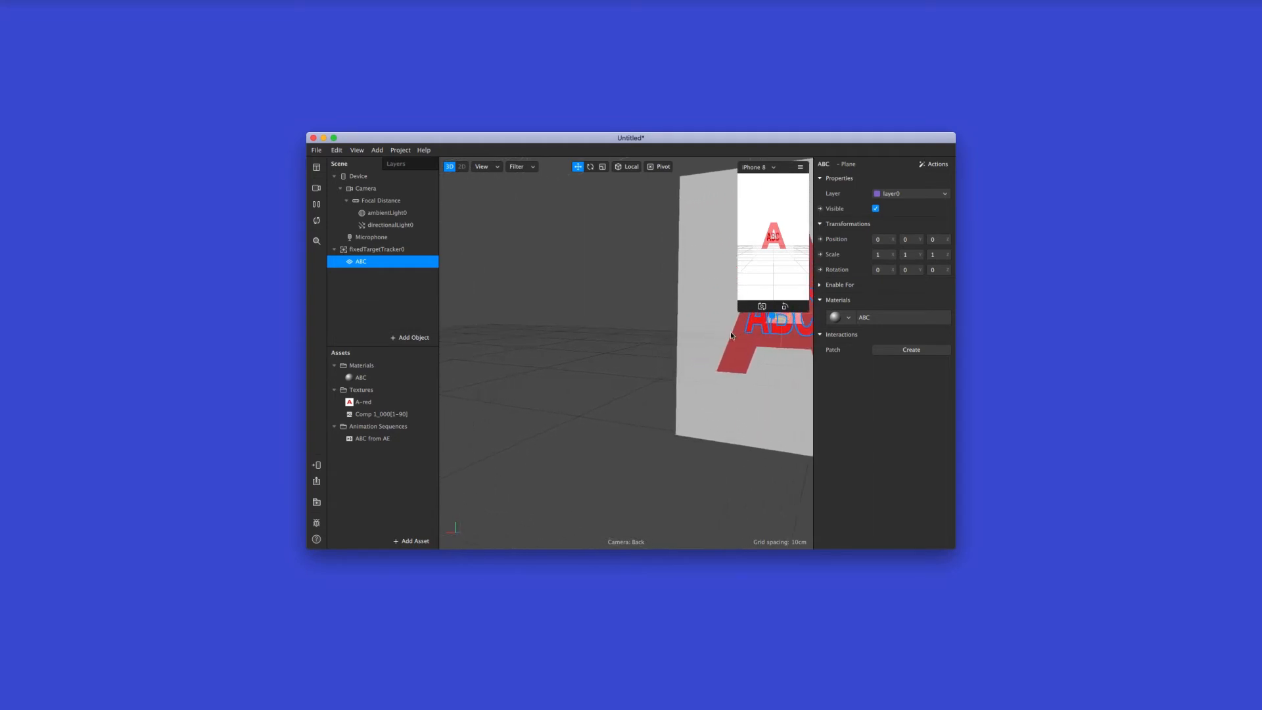
{"action": "left_click_drag", "start_coordinate": [668, 352], "coordinate": [753, 326]}
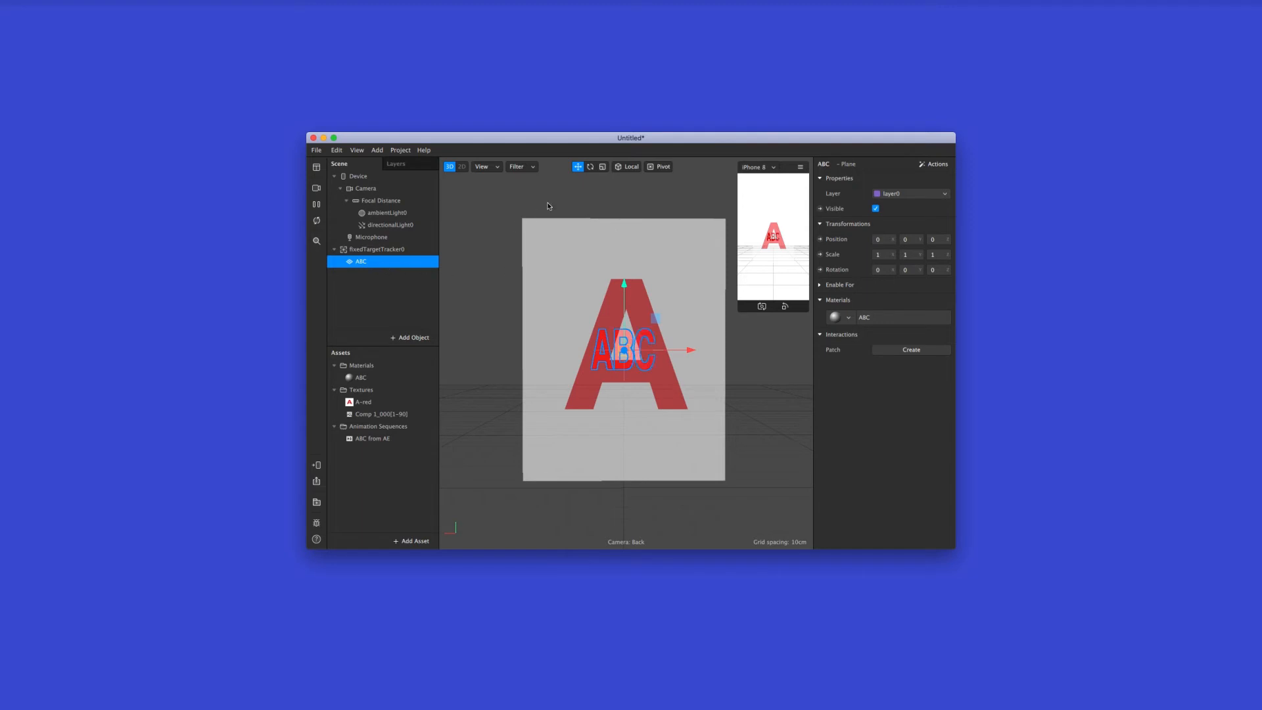
{"action": "left_click", "coordinate": [603, 167]}
{"action": "left_click_drag", "start_coordinate": [668, 351], "coordinate": [706, 349]}
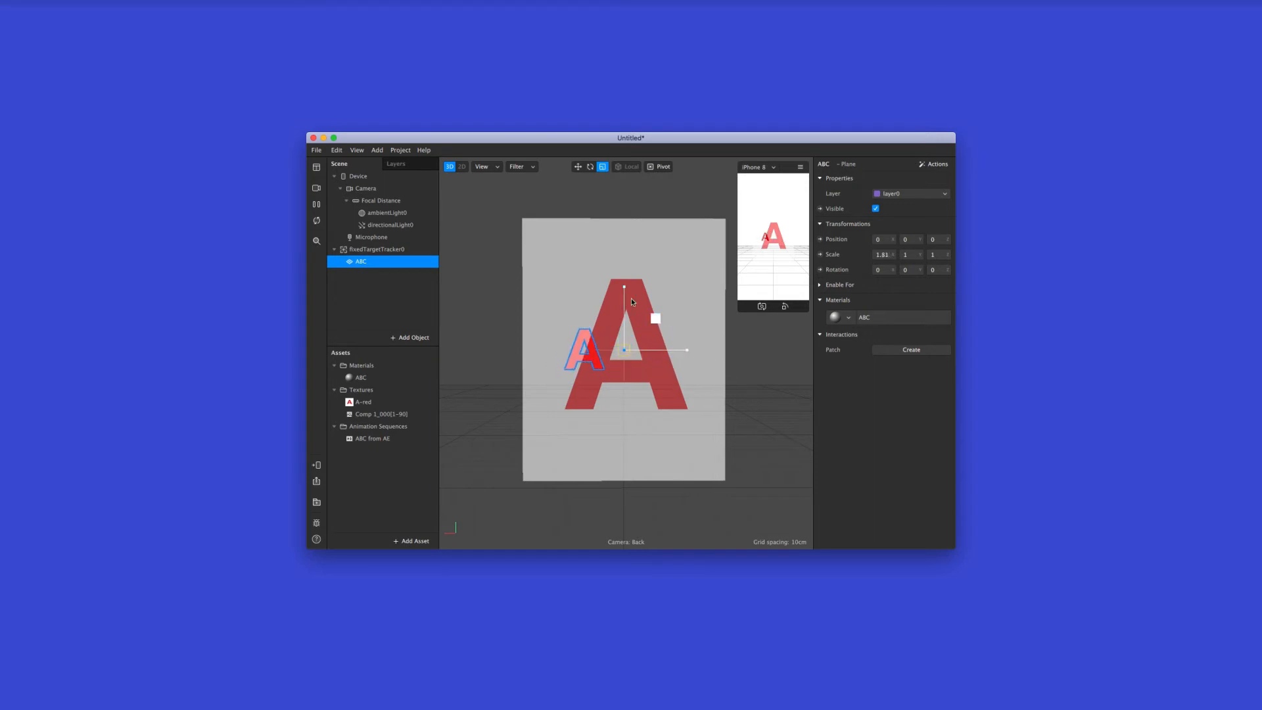
{"action": "left_click_drag", "start_coordinate": [625, 302], "coordinate": [629, 203]}
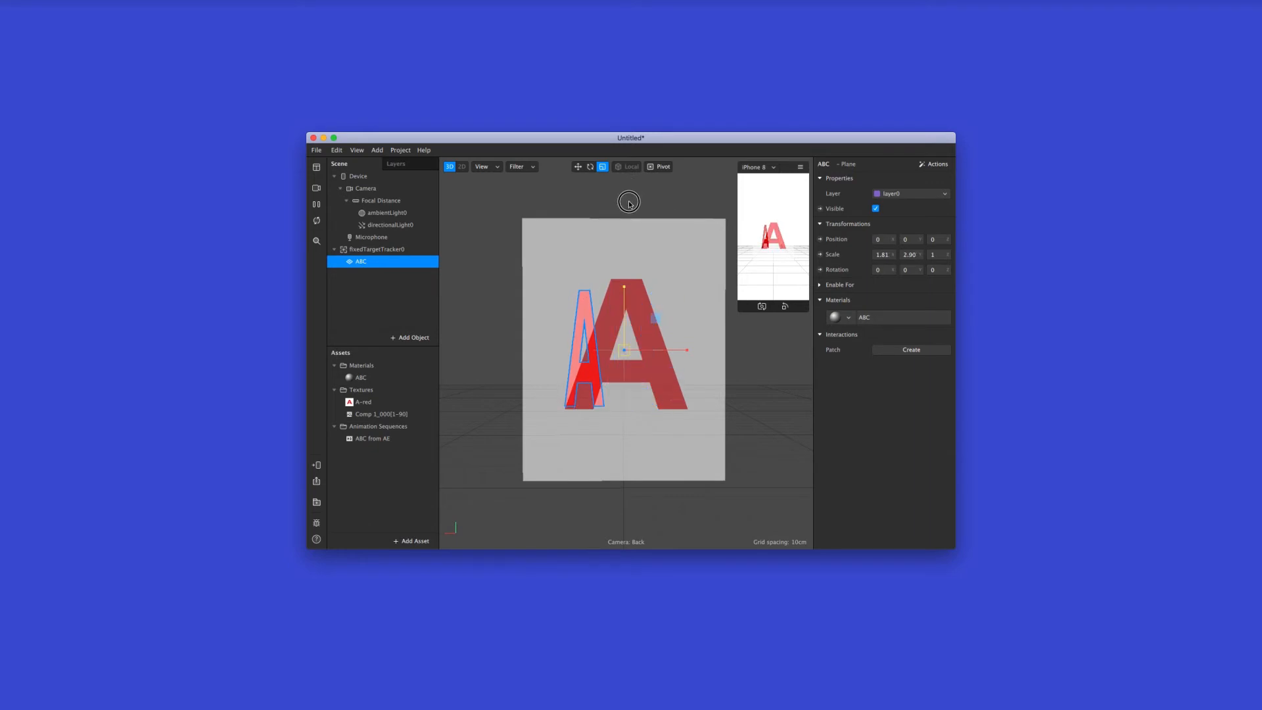
{"action": "left_click_drag", "start_coordinate": [679, 349], "coordinate": [761, 354]}
{"action": "left_click_drag", "start_coordinate": [631, 286], "coordinate": [625, 281]}
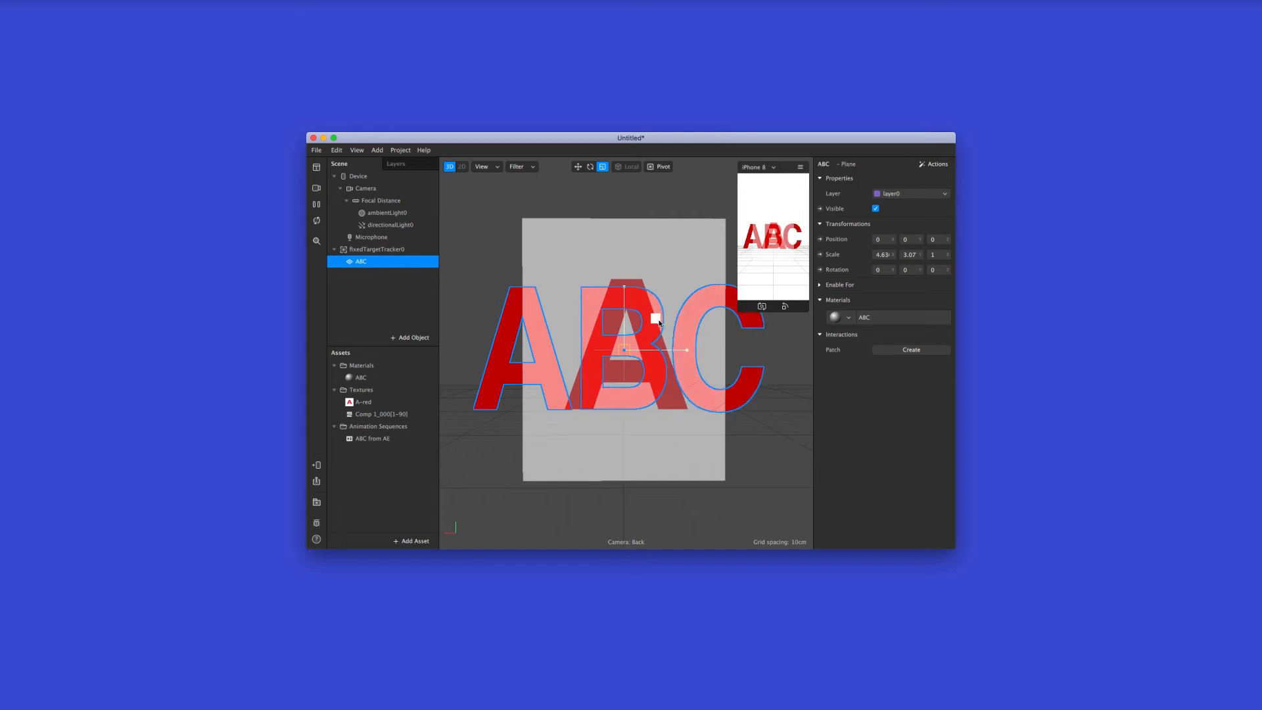
{"action": "left_click_drag", "start_coordinate": [659, 319], "coordinate": [654, 318]}
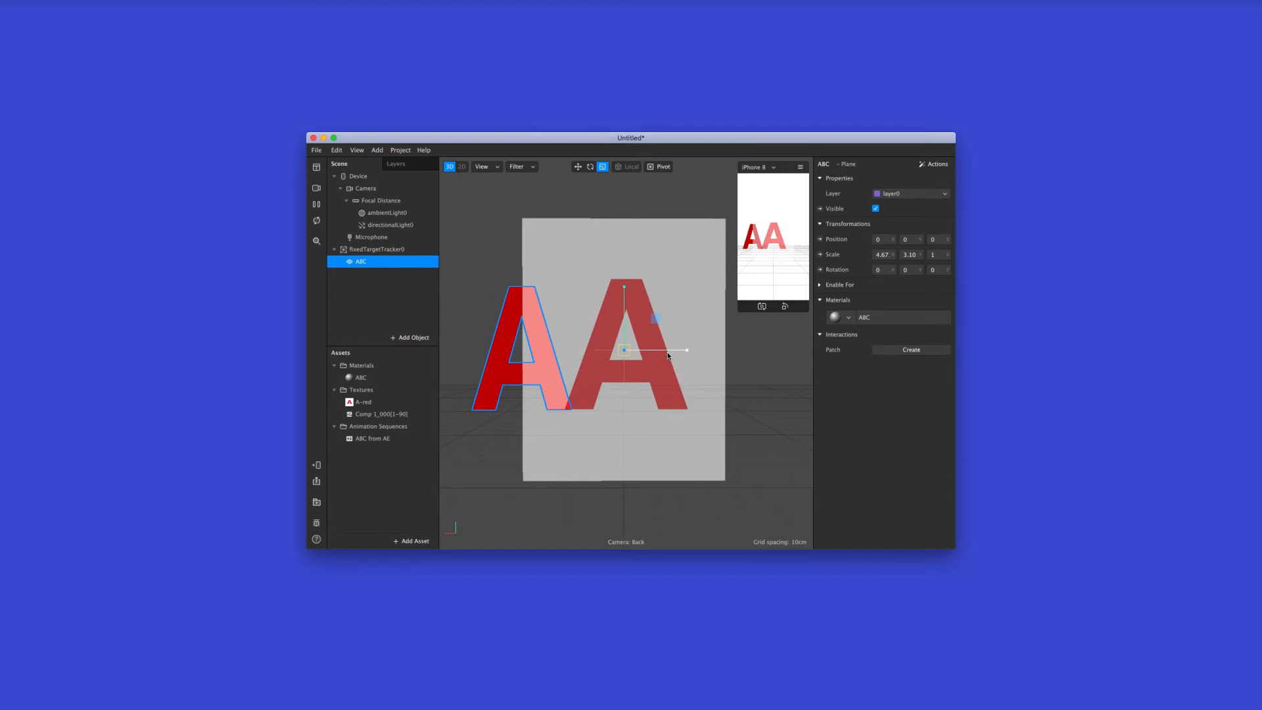
{"action": "left_click", "coordinate": [625, 304]}
{"action": "left_click_drag", "start_coordinate": [625, 305], "coordinate": [624, 300]}
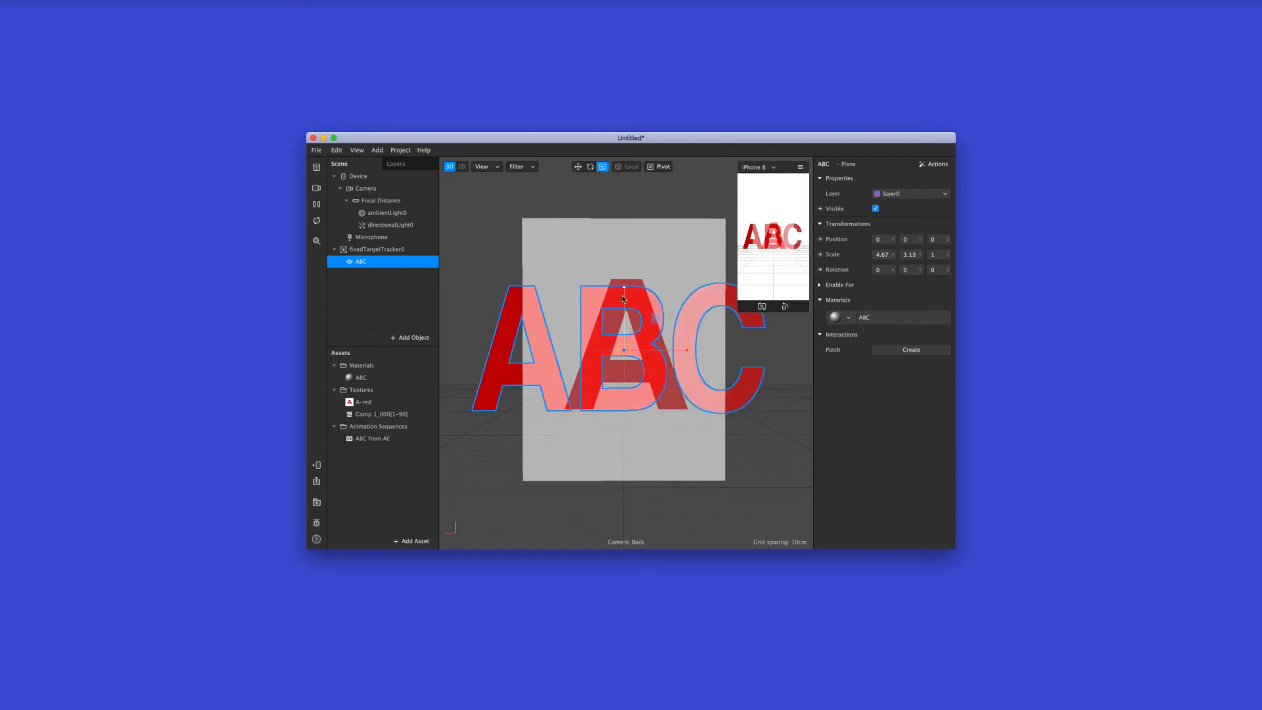
Move the ABC plane to about 0.15 in X and slightly upward so its letter A overlays the target A
{"action": "left_click", "coordinate": [579, 167]}
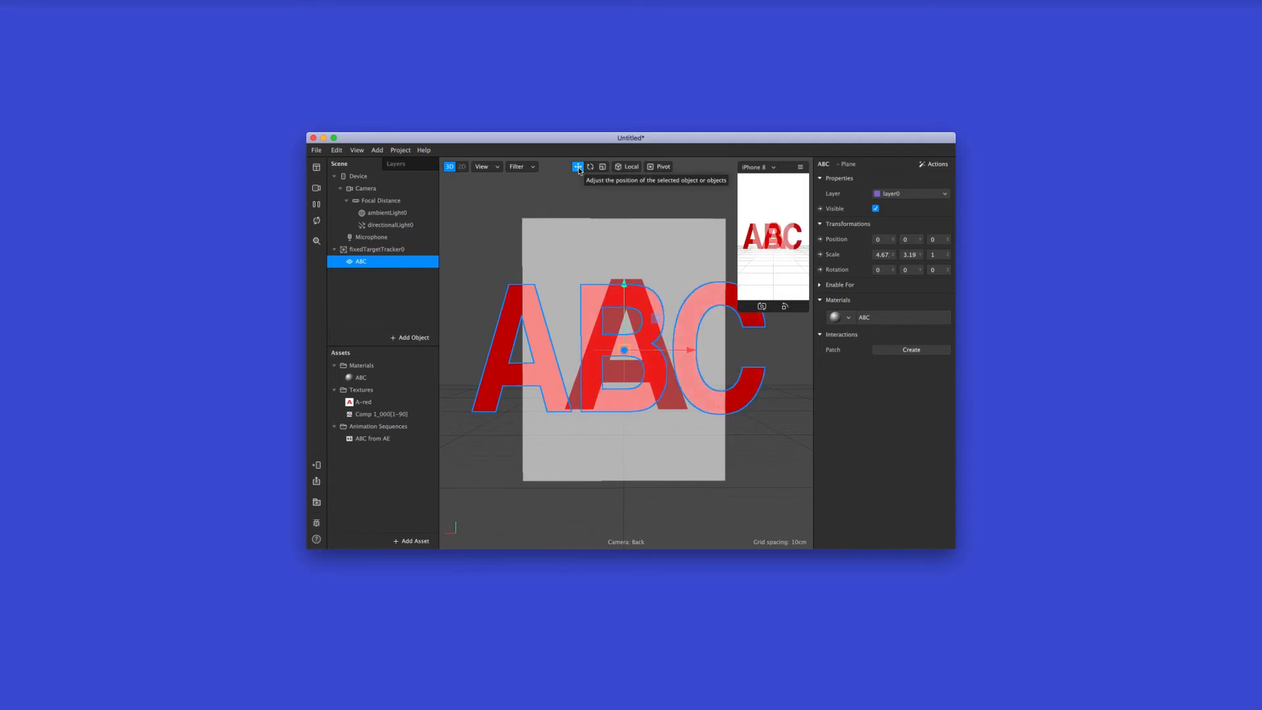
{"action": "left_click_drag", "start_coordinate": [655, 352], "coordinate": [759, 357]}
{"action": "left_click_drag", "start_coordinate": [730, 285], "coordinate": [729, 281]}
Refine the ABC plane's fit over the target A with a scale of about 5.83 by 3.26 and X position of about 0.19
{"action": "left_click", "coordinate": [602, 167]}
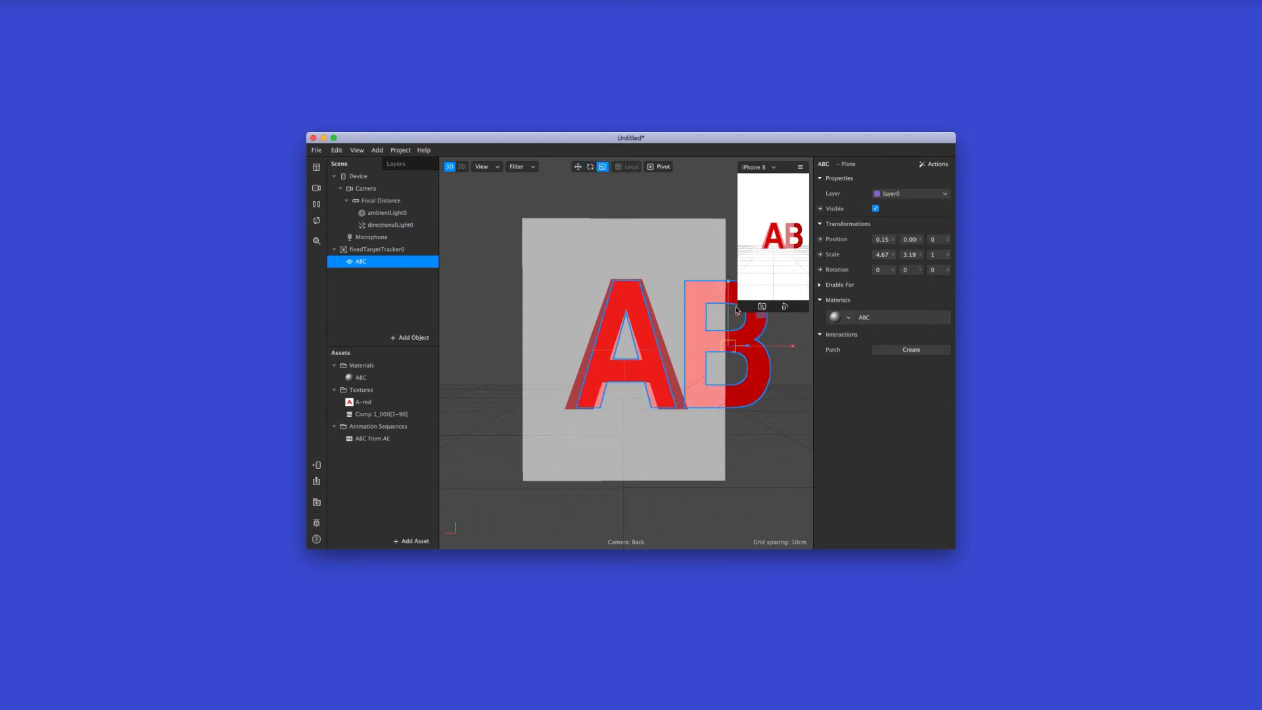
{"action": "left_click_drag", "start_coordinate": [728, 295], "coordinate": [727, 298]}
{"action": "left_click_drag", "start_coordinate": [759, 344], "coordinate": [773, 348]}
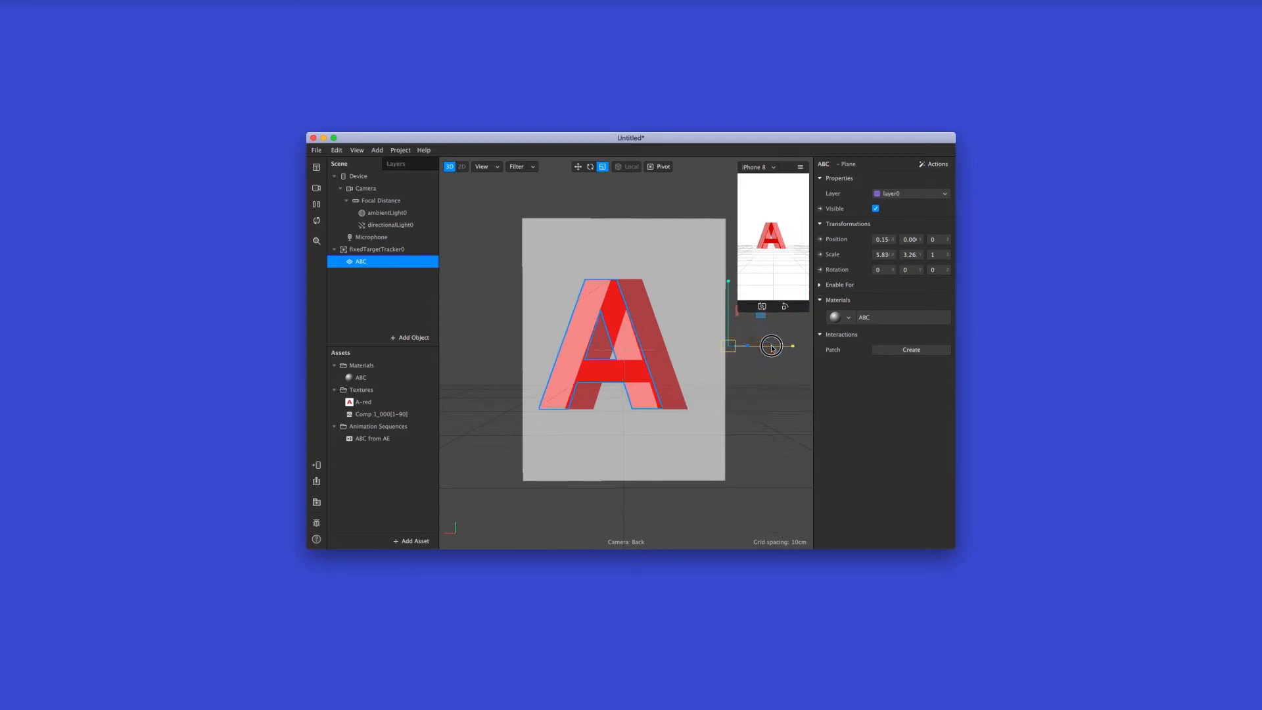
{"action": "left_click", "coordinate": [578, 167]}
{"action": "left_click_drag", "start_coordinate": [779, 345], "coordinate": [804, 349]}
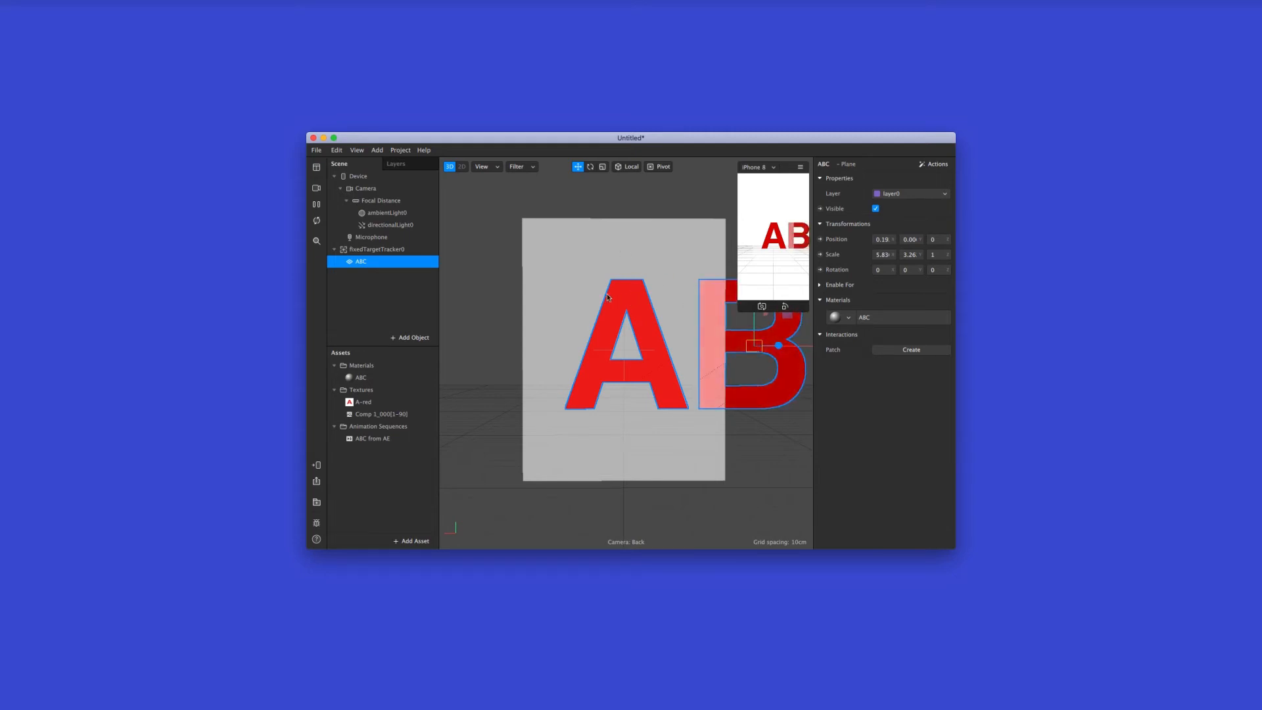
Open the options for sending the effect to the connected iPhone
{"action": "left_click_drag", "start_coordinate": [623, 325], "coordinate": [682, 318], "text": "alt"}
{"action": "right_click_drag", "start_coordinate": [621, 319], "coordinate": [622, 268], "text": "alt"}
{"action": "scroll", "coordinate": [623, 268], "scroll_direction": "down", "scroll_amount": 6}
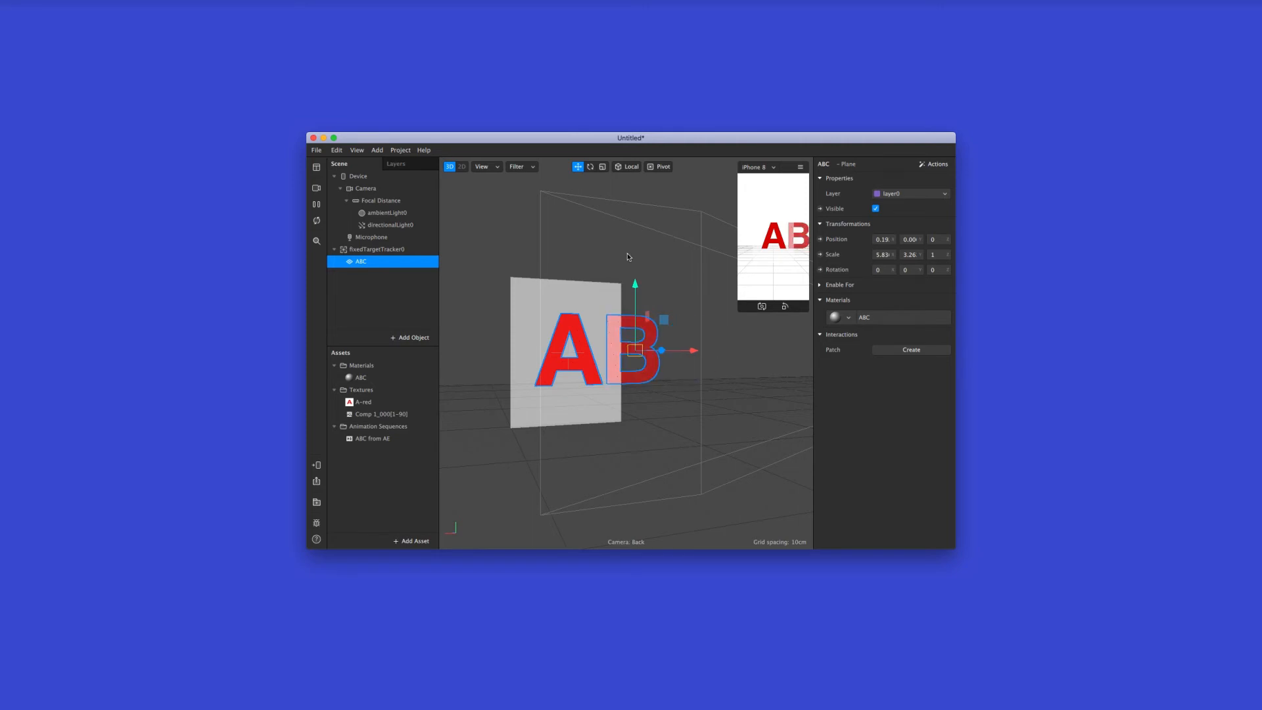
{"action": "left_click", "coordinate": [683, 327]}
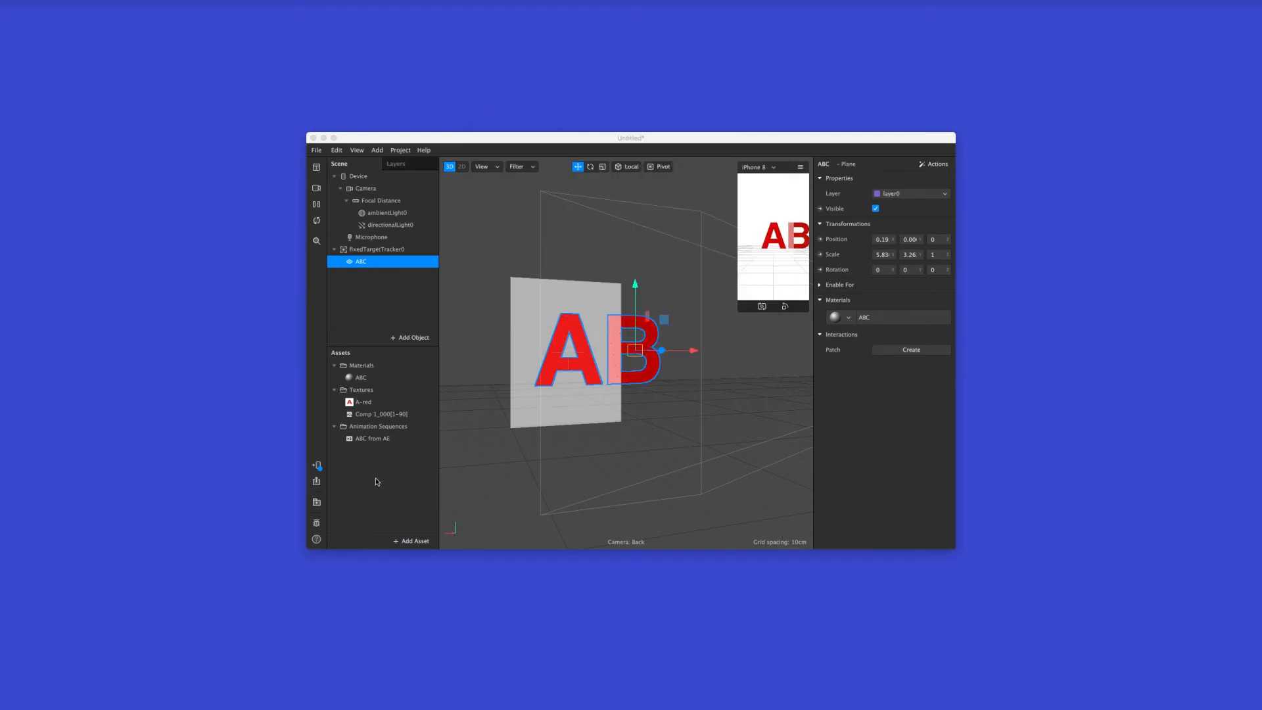
{"action": "left_click", "coordinate": [319, 469]}
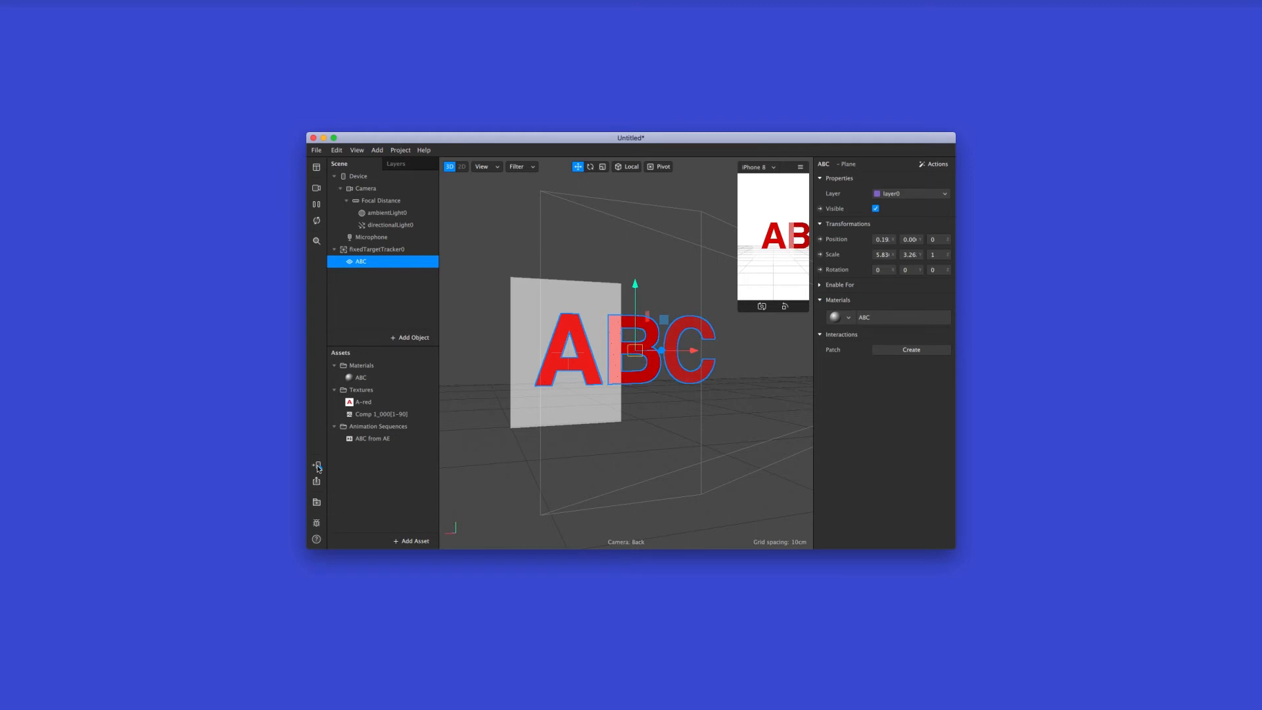
{"action": "left_click", "coordinate": [318, 466]}
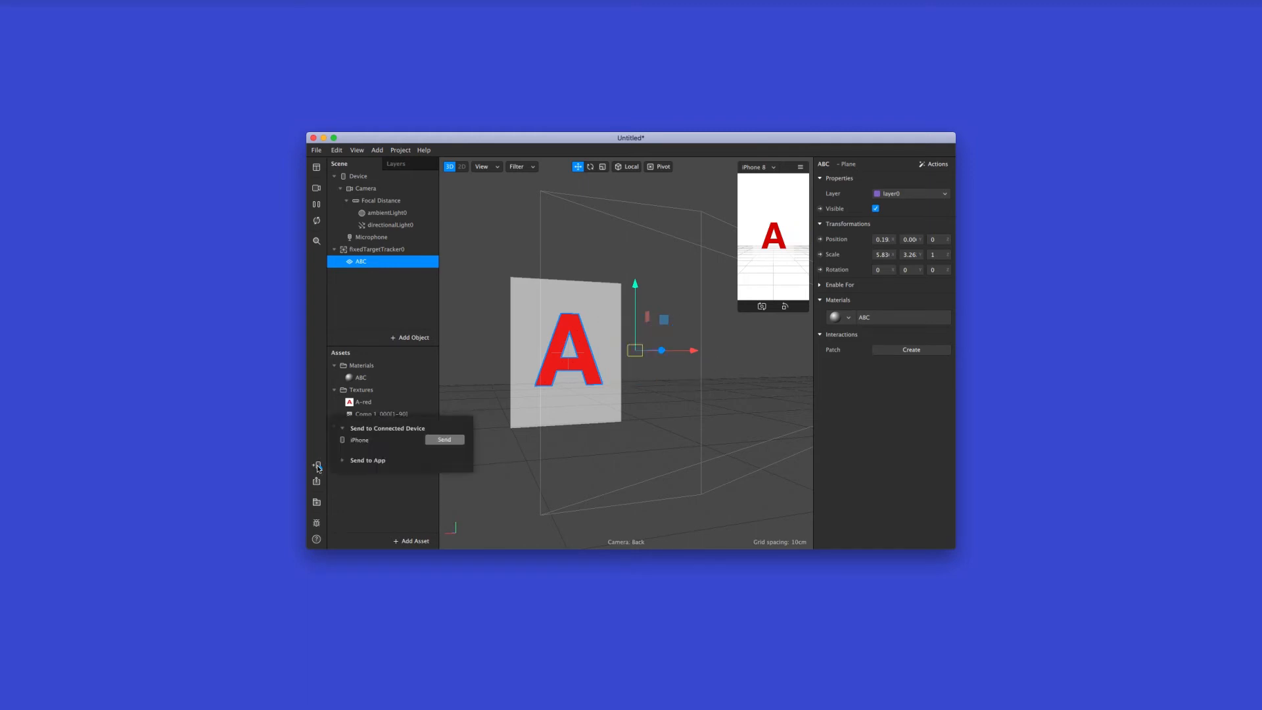
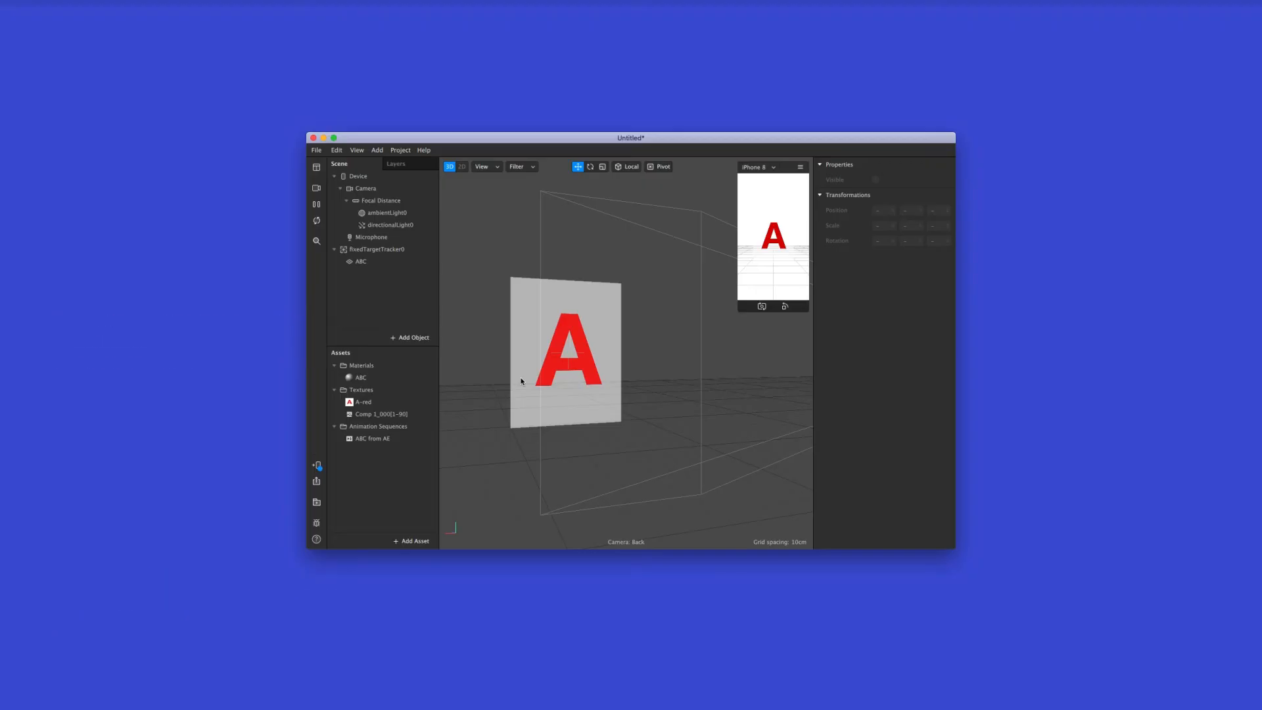
Start a new blank project and insert a Fixed Target Tracker into the scene
{"action": "left_click", "coordinate": [395, 439]}
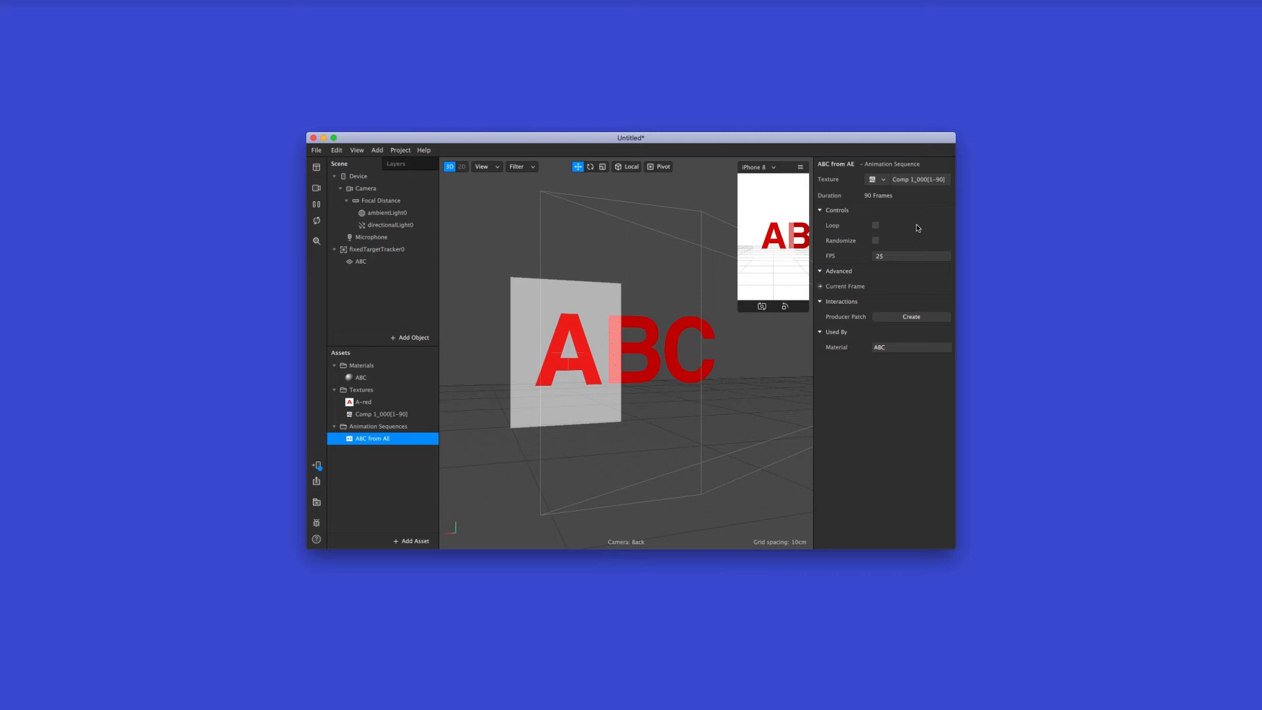
{"action": "left_click", "coordinate": [317, 152]}
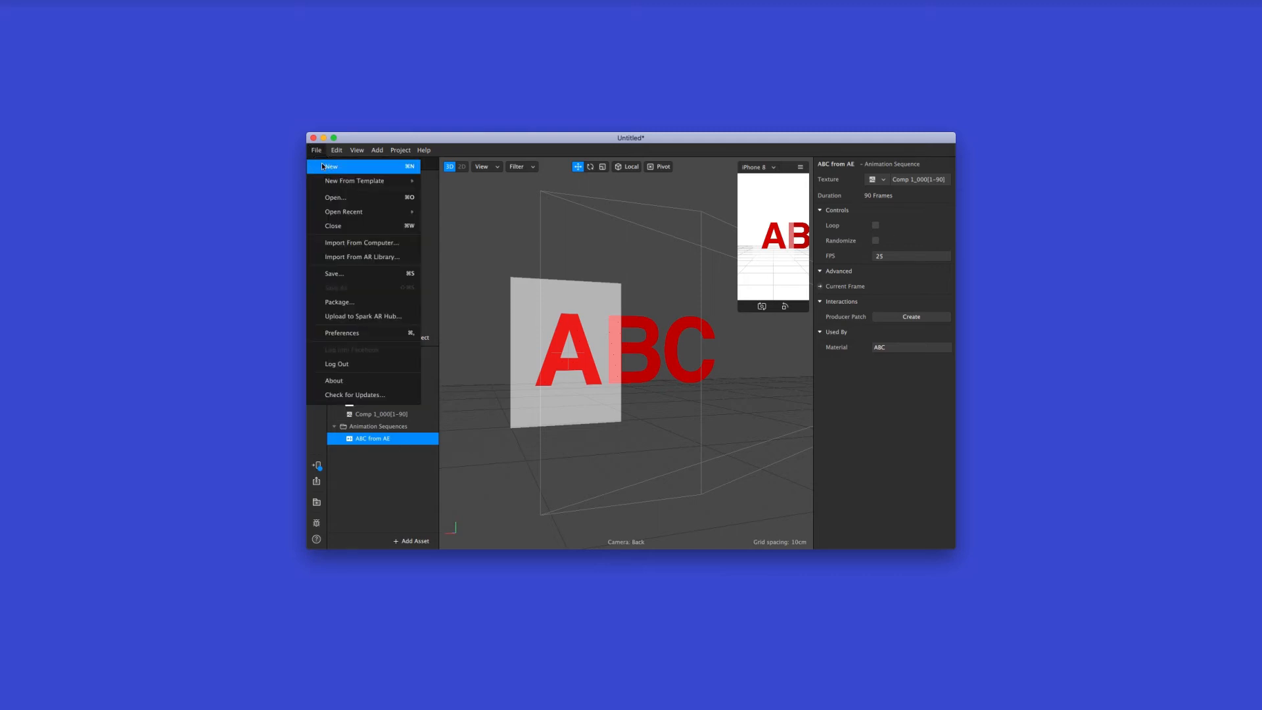
{"action": "left_click", "coordinate": [331, 166]}
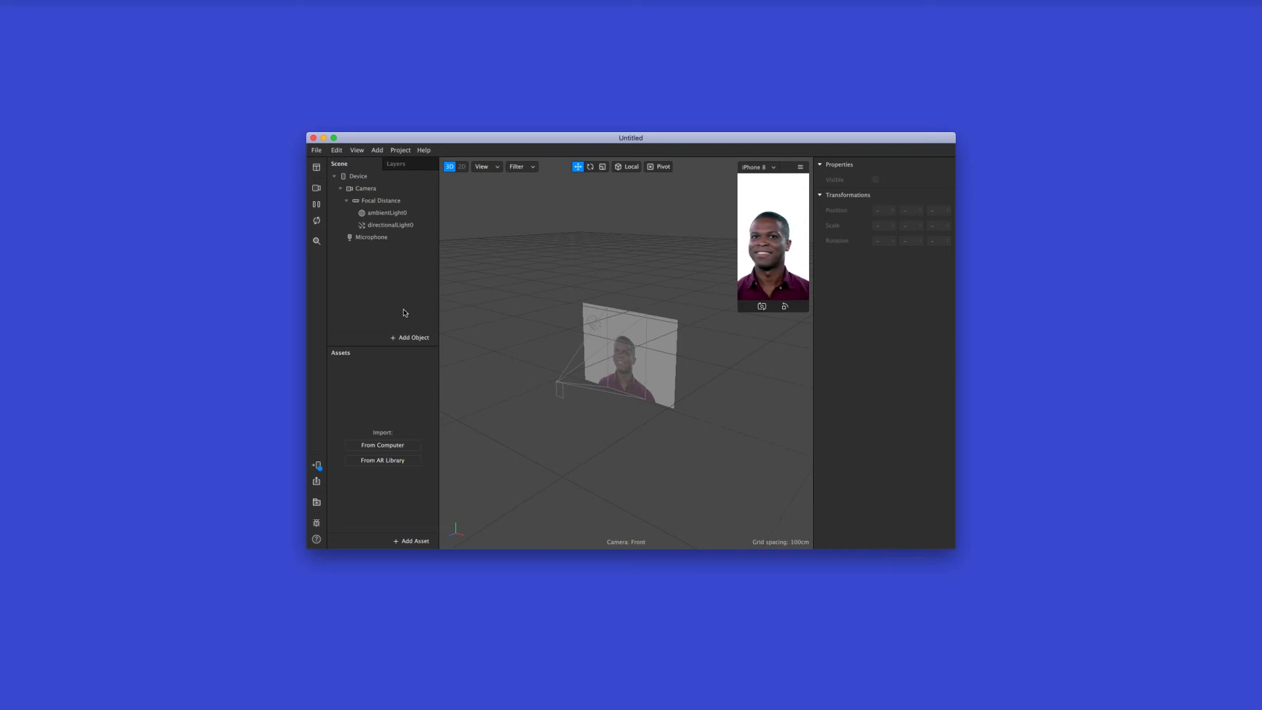
{"action": "left_click", "coordinate": [411, 338]}
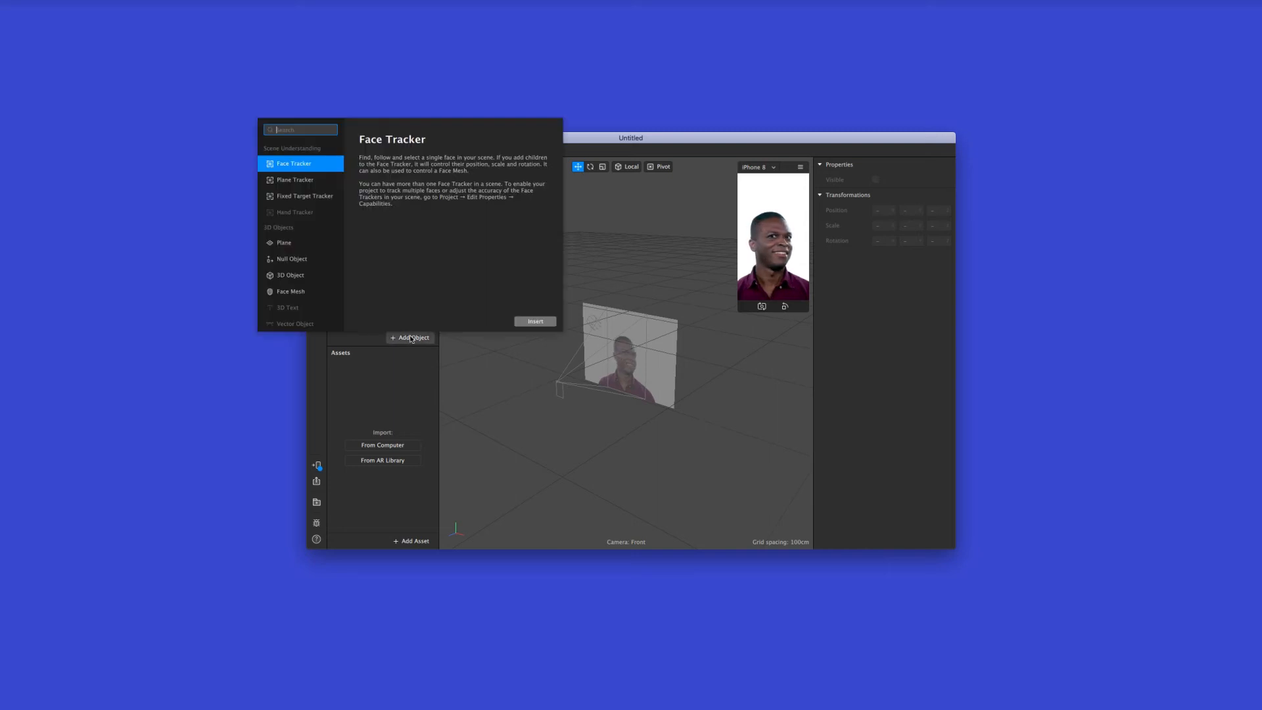
{"action": "left_click", "coordinate": [324, 198]}
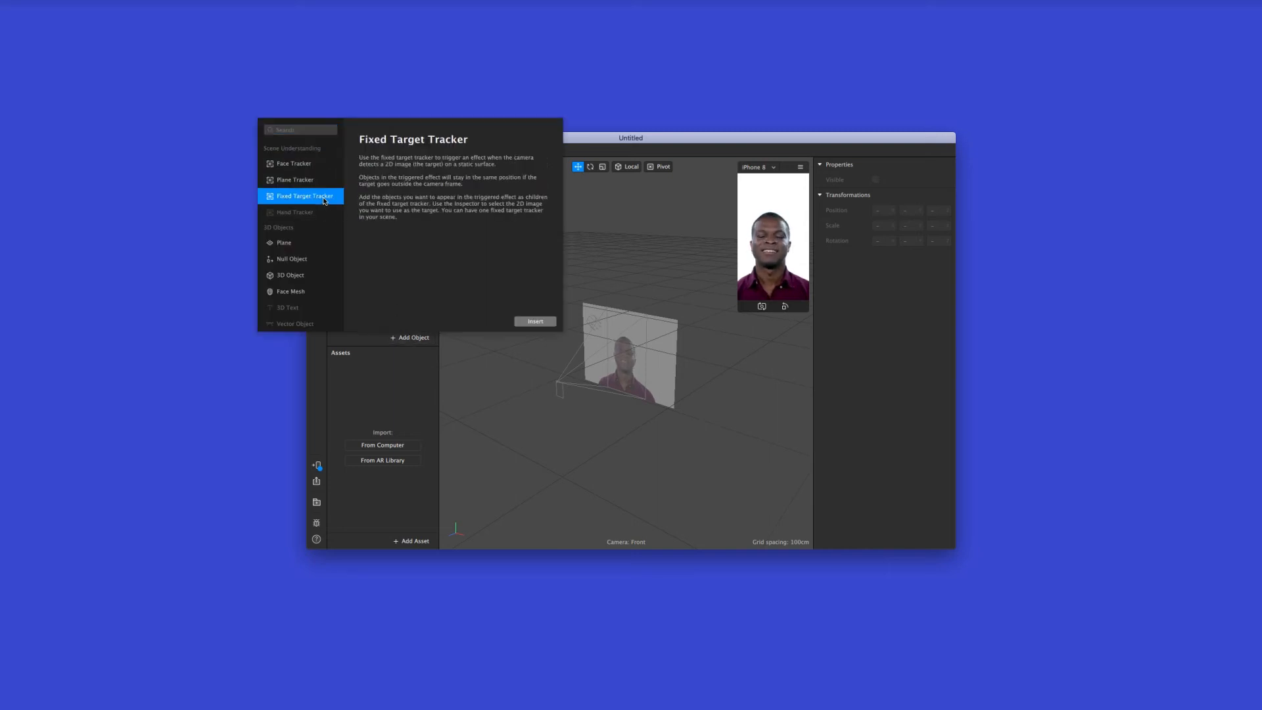
{"action": "left_click", "coordinate": [543, 322]}
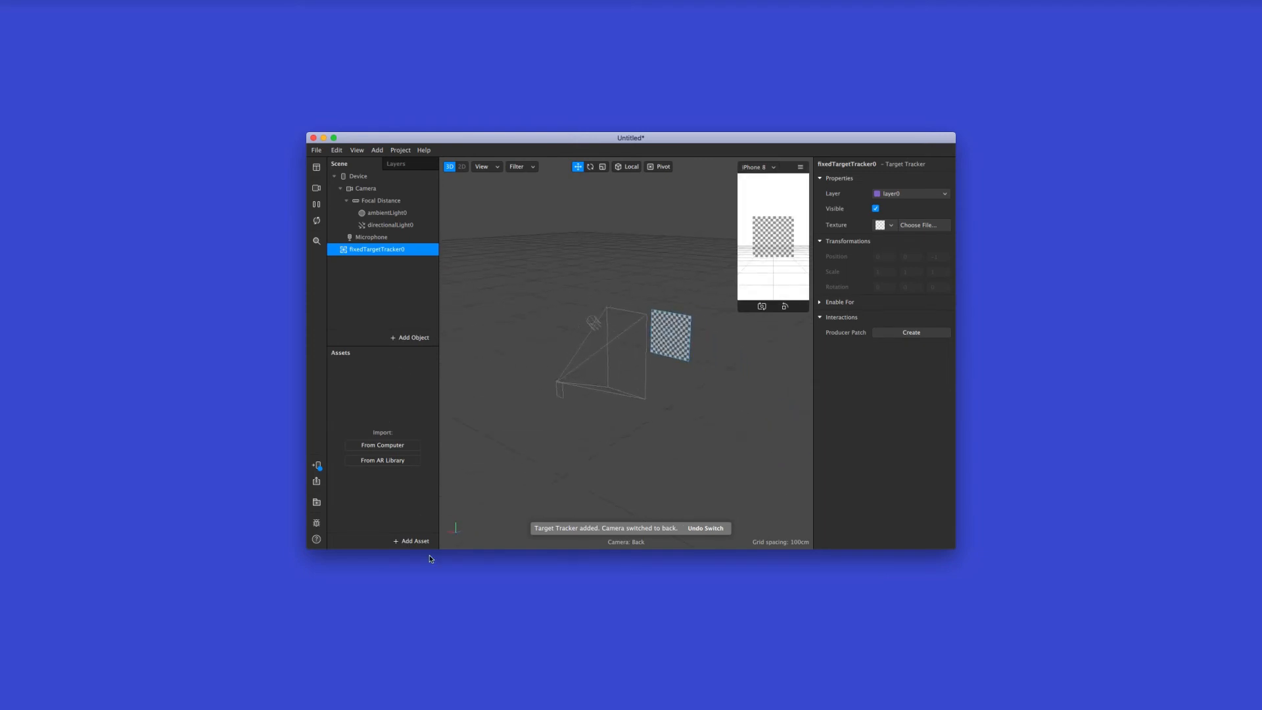
Import A-red.png from the letters folder of UCDA AR Demo as a texture
{"action": "left_click", "coordinate": [393, 446]}
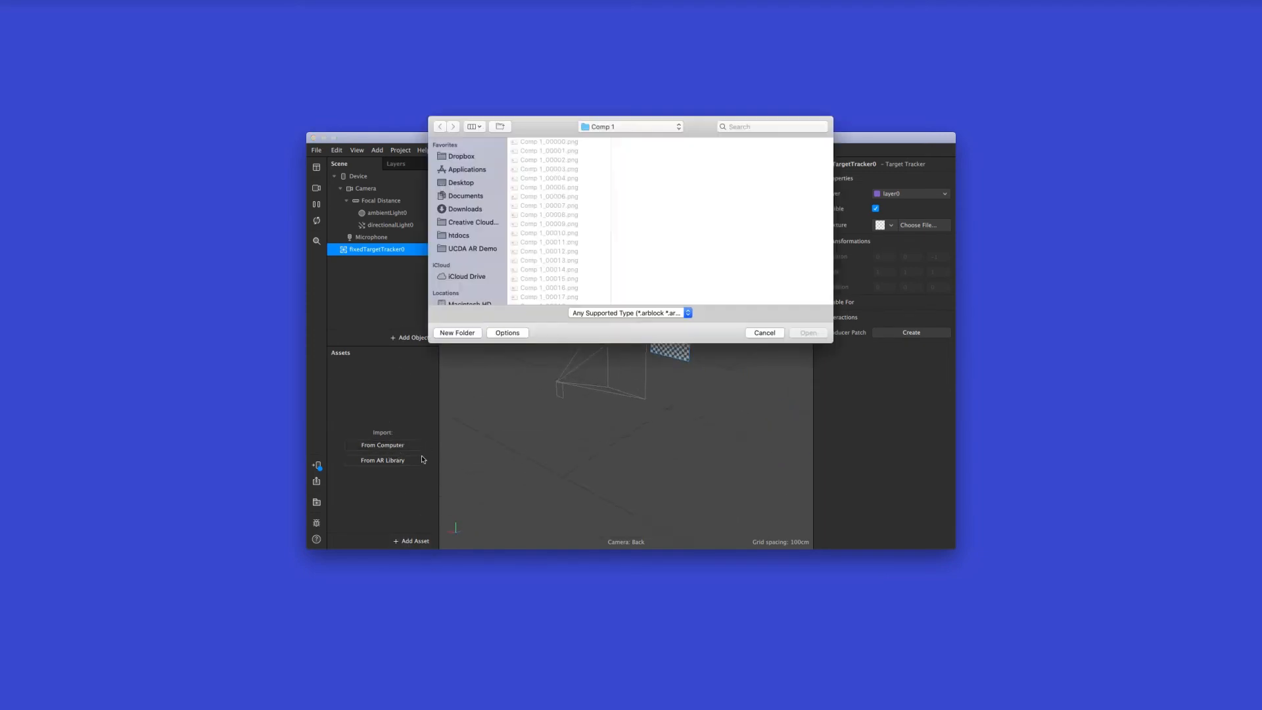
{"action": "left_click", "coordinate": [600, 127]}
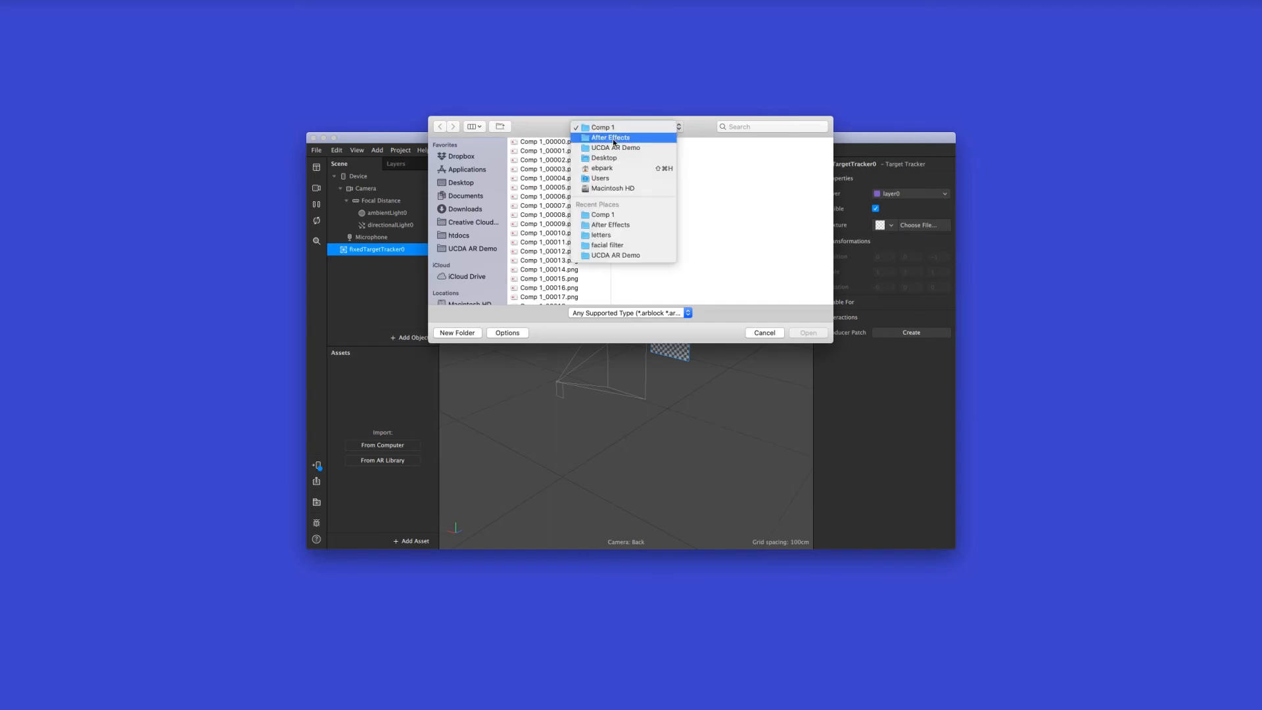
{"action": "left_click", "coordinate": [614, 138]}
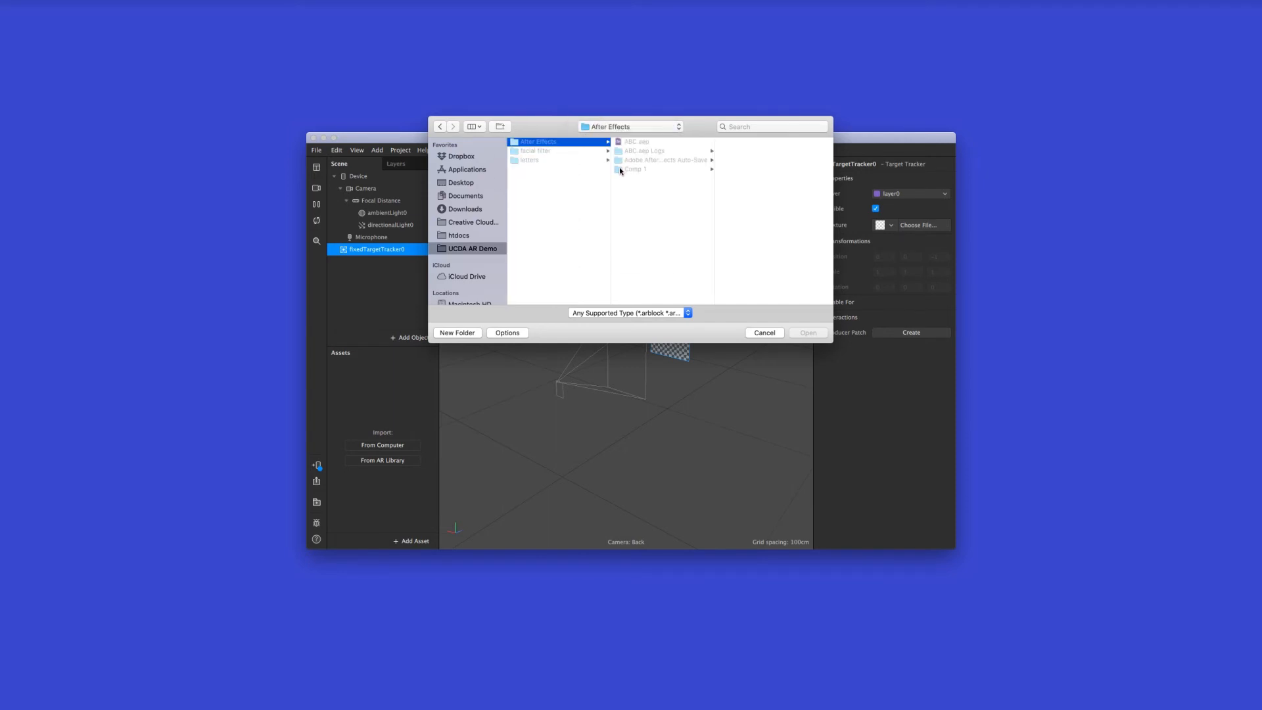
{"action": "left_click", "coordinate": [653, 168]}
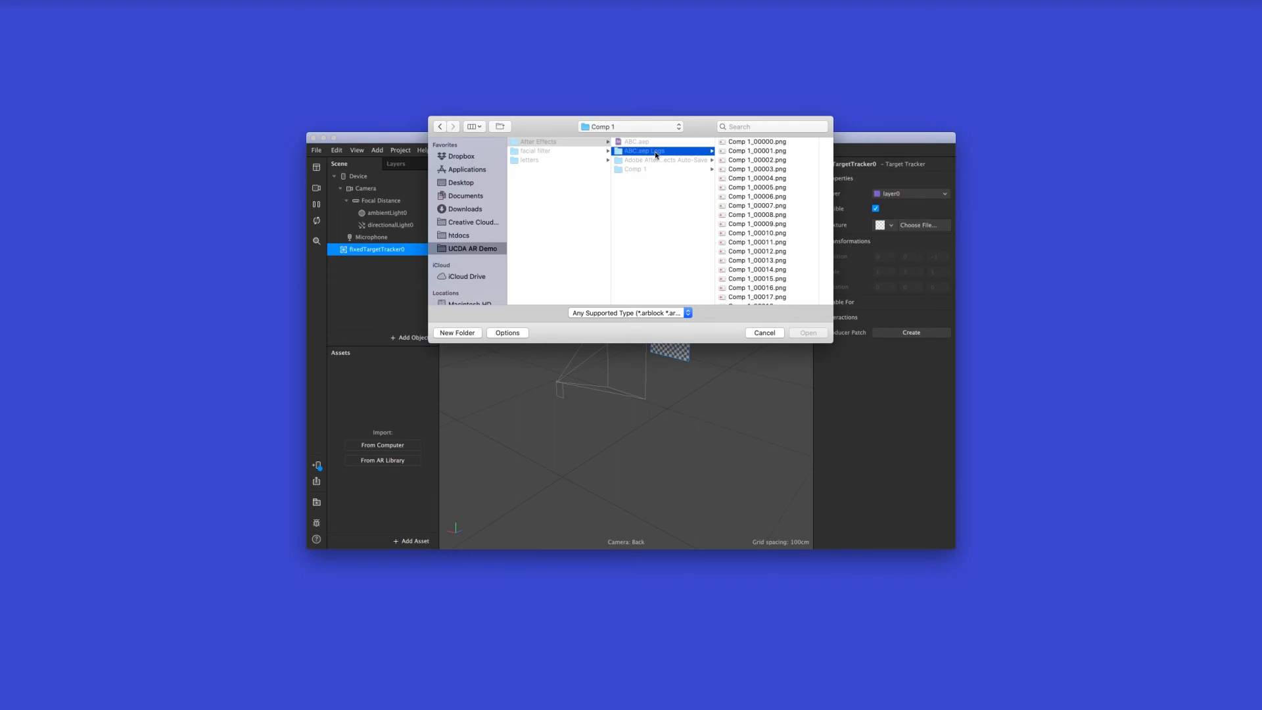
{"action": "left_click", "coordinate": [562, 159]}
{"action": "left_click", "coordinate": [647, 152]}
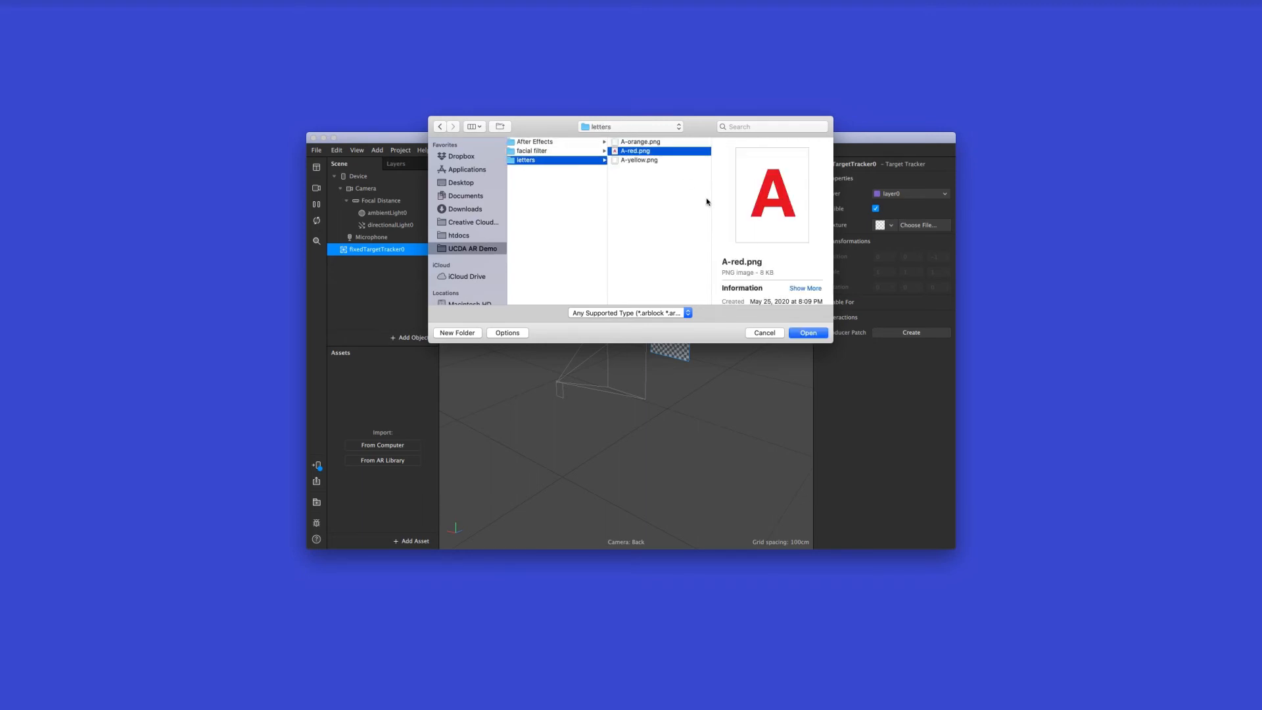
{"action": "left_click", "coordinate": [811, 334]}
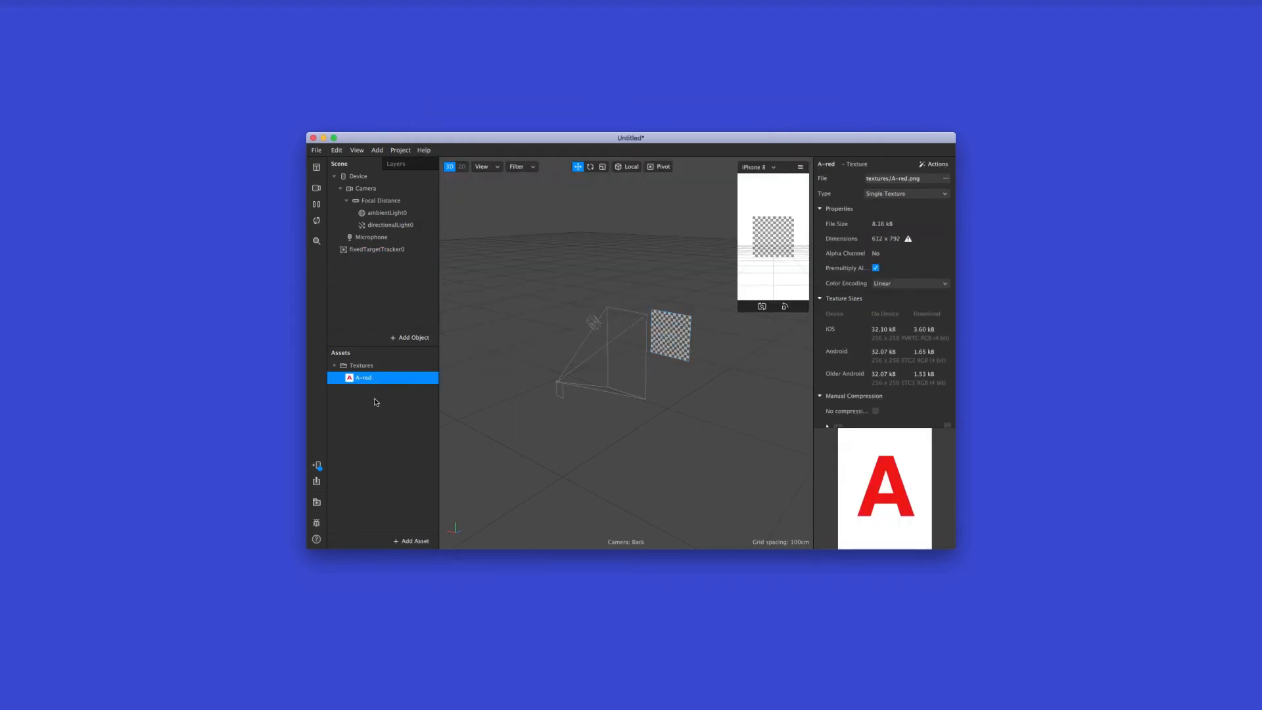
Assign the A-red texture to the fixed target tracker as its target image
{"action": "left_click", "coordinate": [380, 249]}
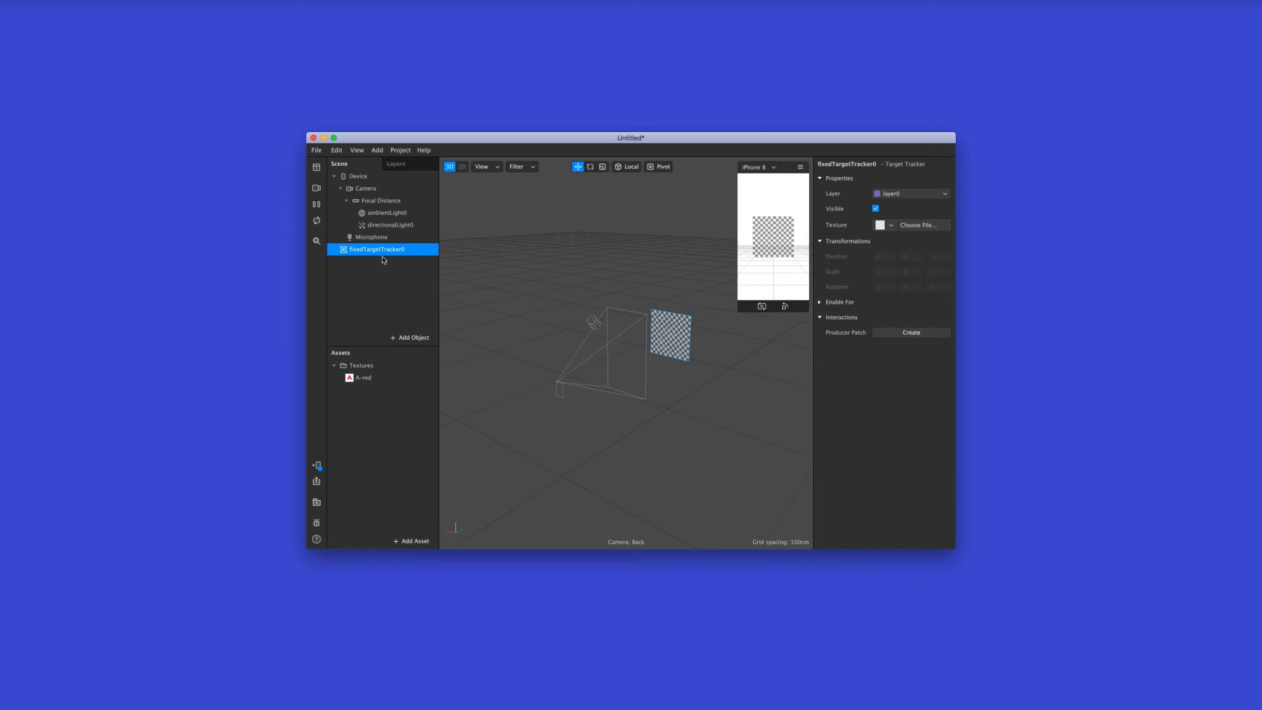
{"action": "left_click", "coordinate": [886, 225]}
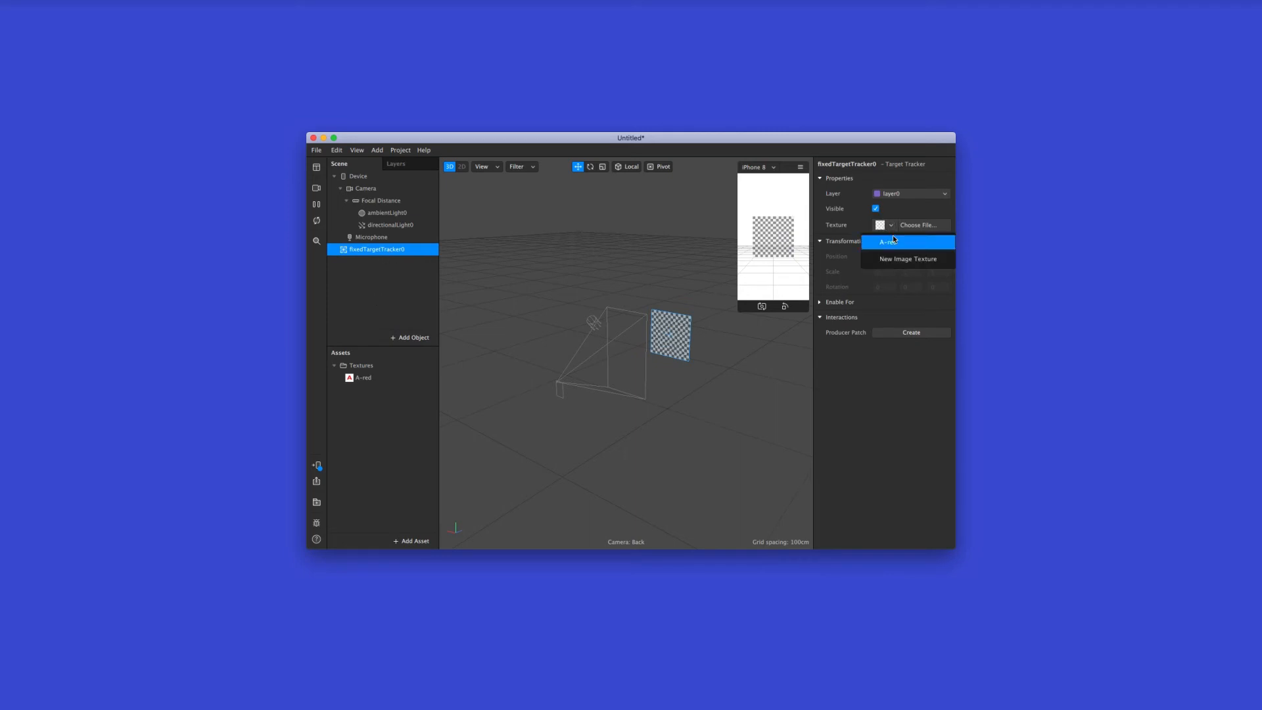
{"action": "left_click", "coordinate": [894, 241]}
{"action": "left_click", "coordinate": [366, 287]}
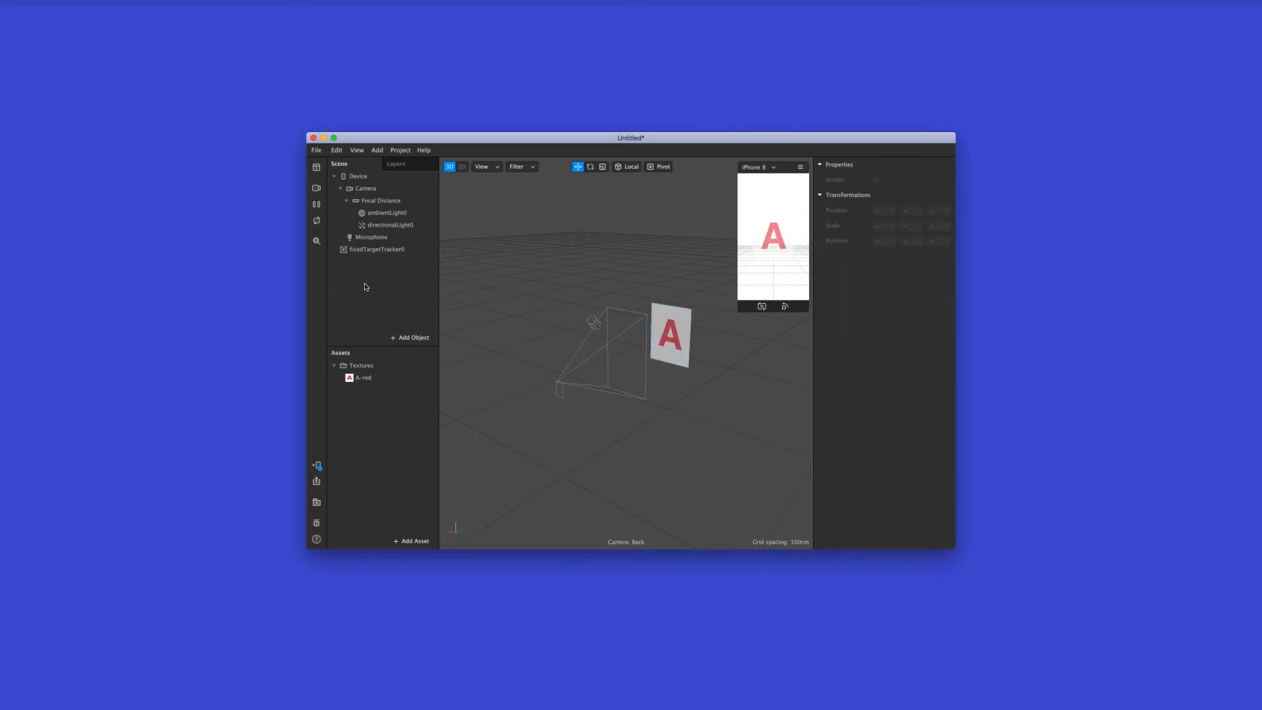
Add a plane to the scene and nest it under the fixed target tracker
{"action": "left_click", "coordinate": [403, 337]}
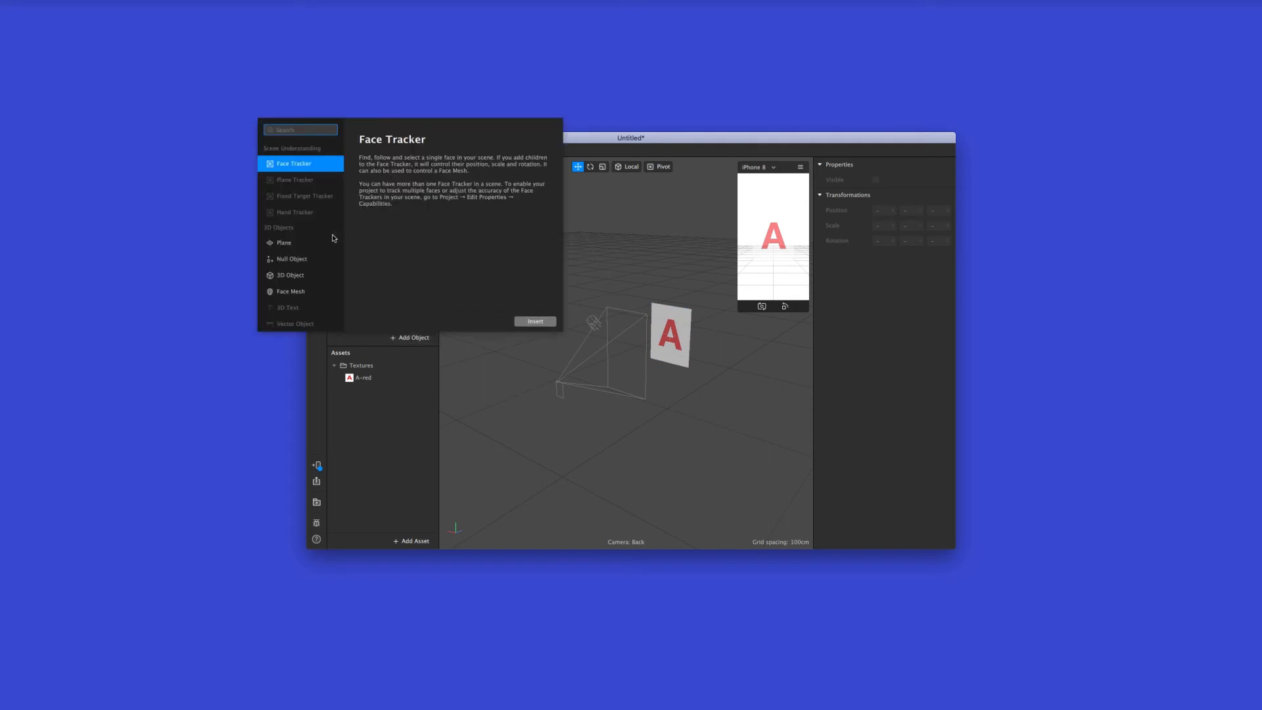
{"action": "left_click", "coordinate": [305, 244]}
{"action": "left_click", "coordinate": [535, 321]}
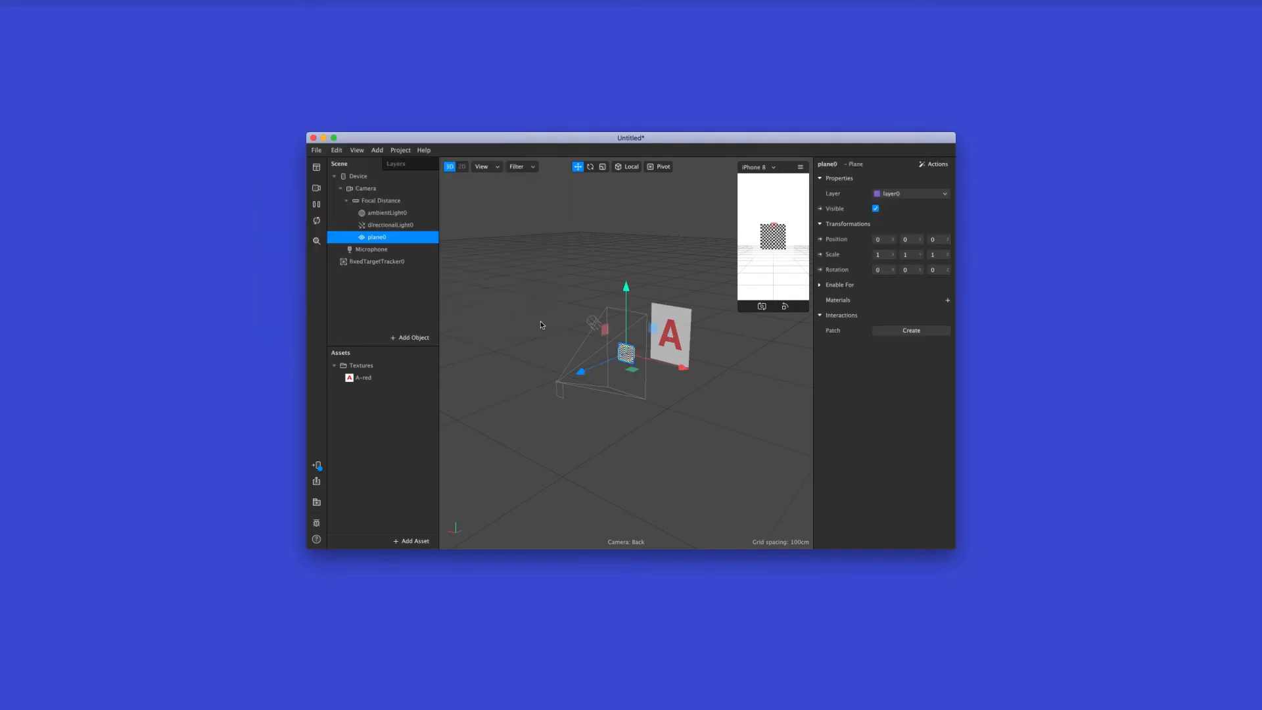
{"action": "left_click_drag", "start_coordinate": [391, 238], "coordinate": [394, 262]}
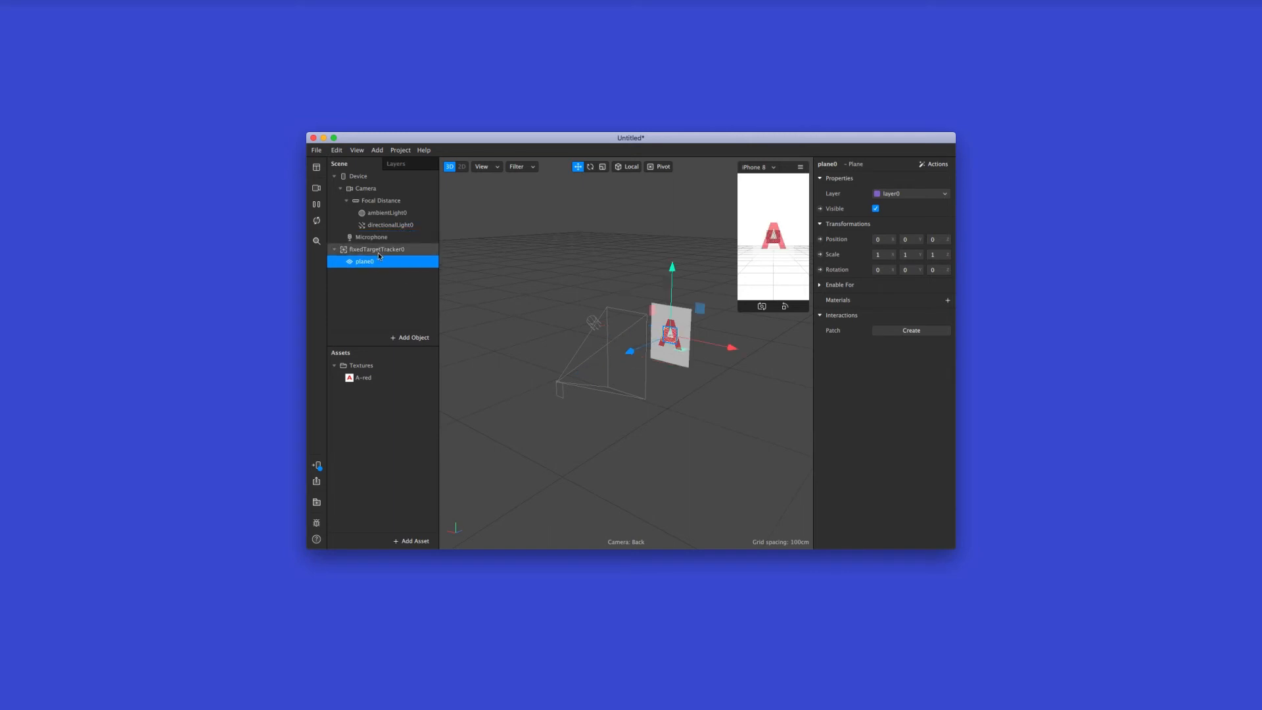
Import A-orange.png from the letters folder into the assets
{"action": "left_click", "coordinate": [386, 447]}
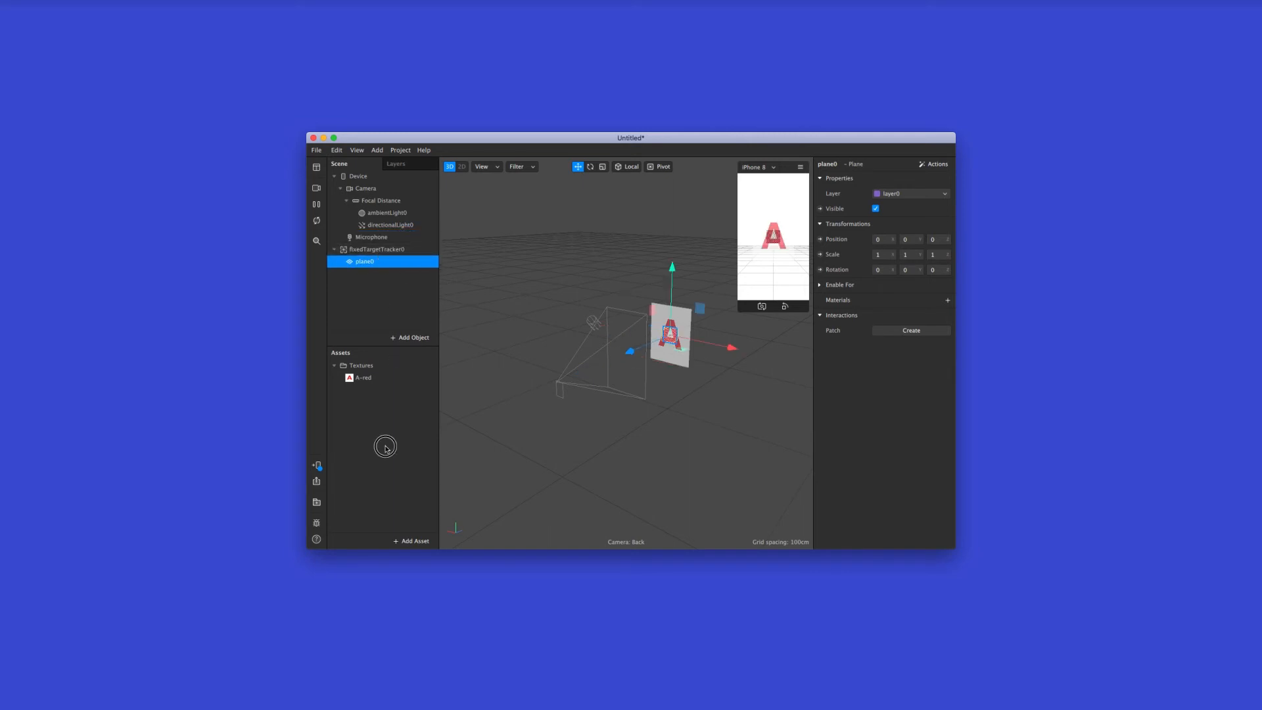
{"action": "left_click", "coordinate": [407, 542]}
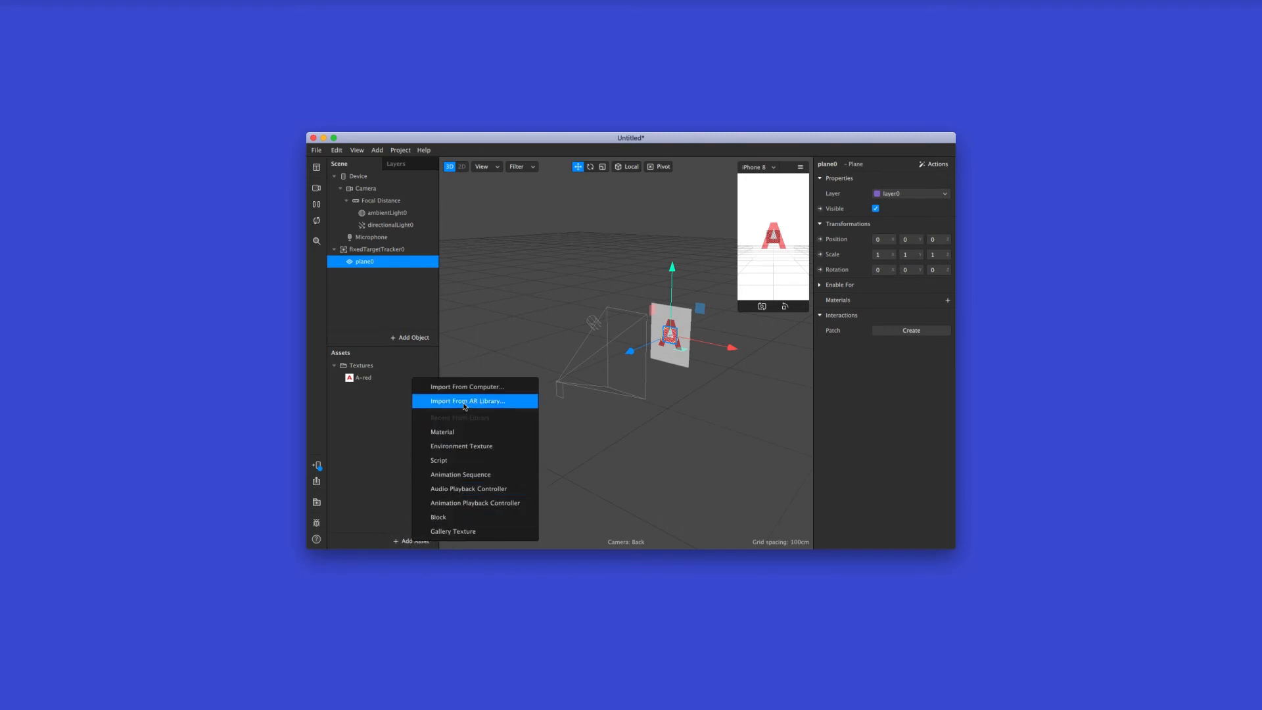
{"action": "left_click", "coordinate": [440, 389]}
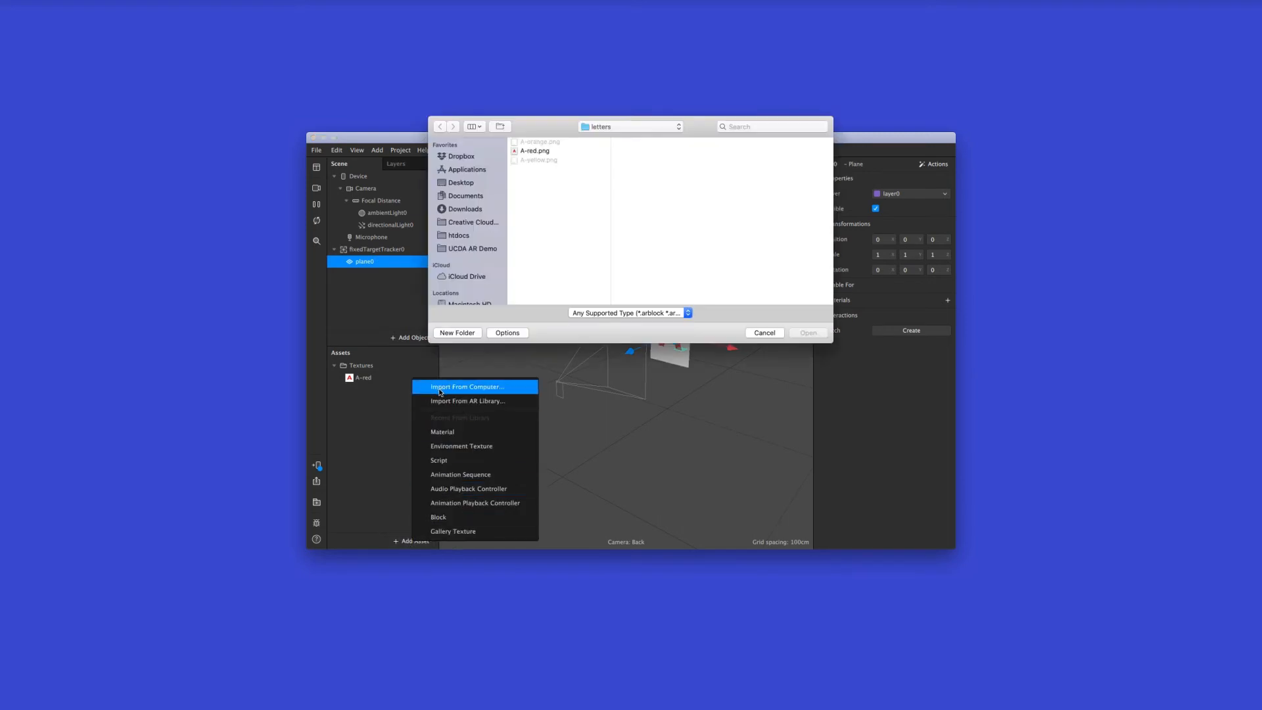
{"action": "left_click", "coordinate": [542, 142]}
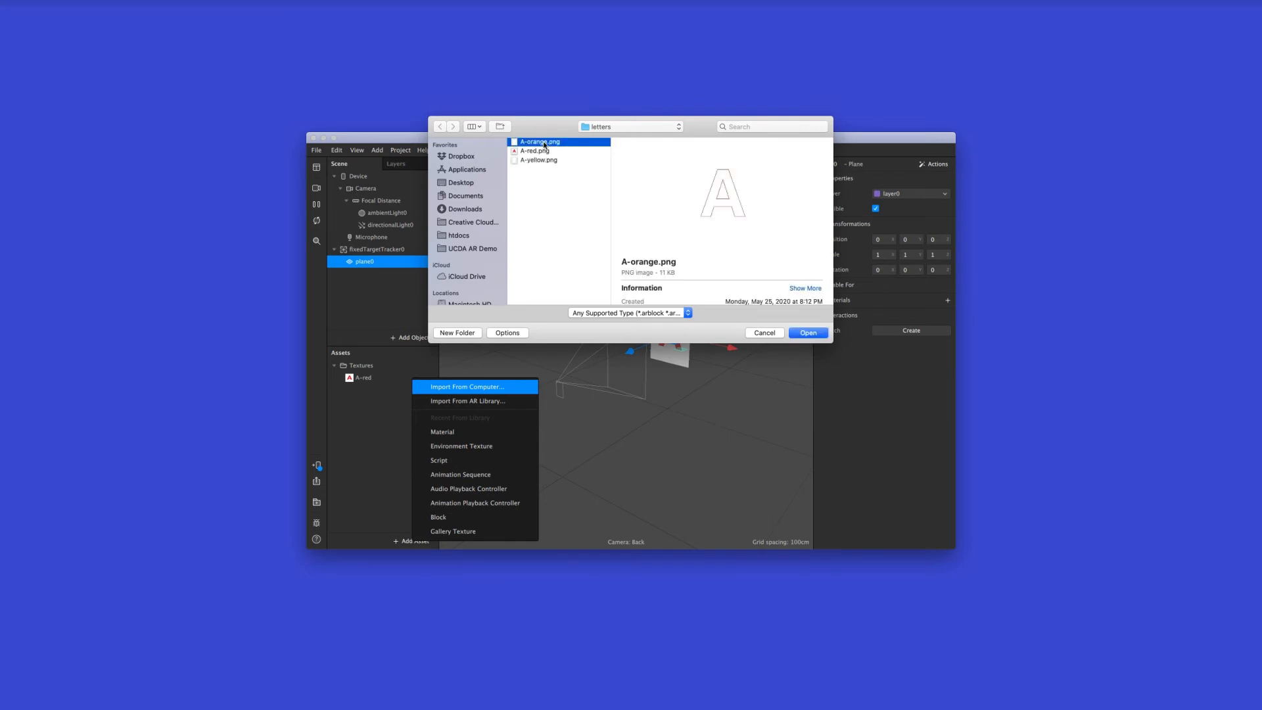
{"action": "left_click", "coordinate": [820, 332]}
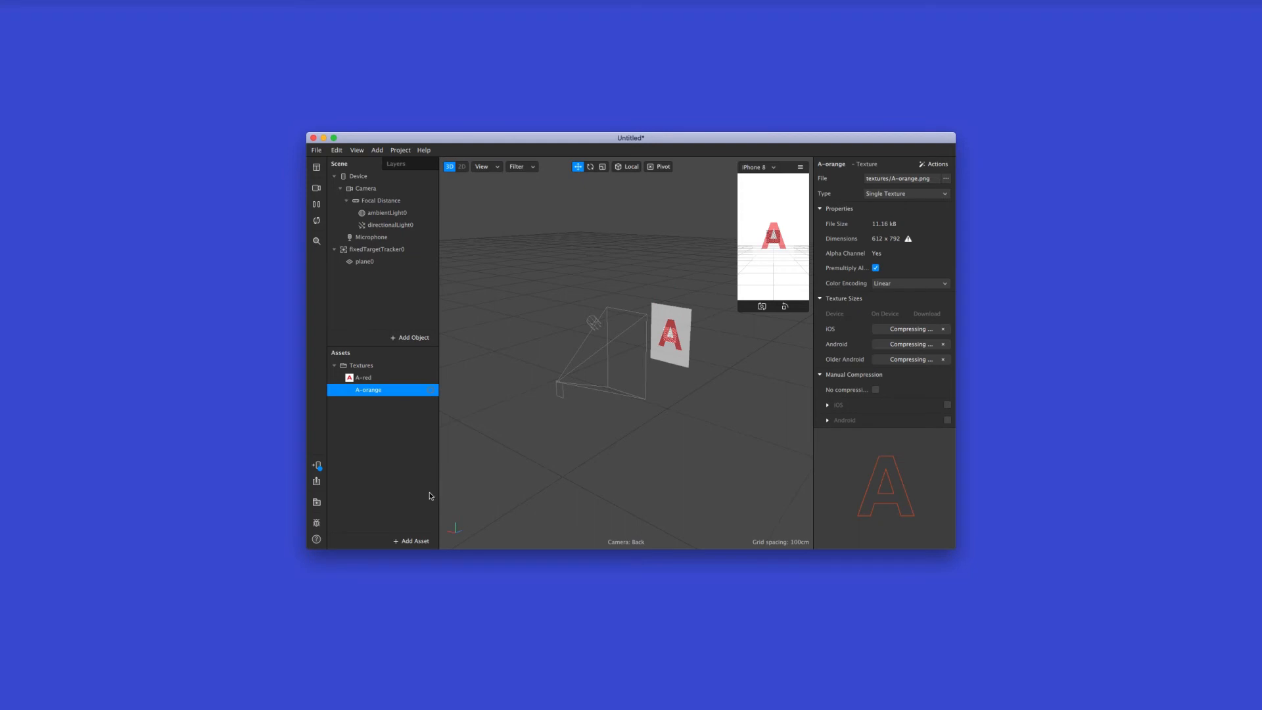
Import A-yellow.png from the letters folder and compare its preview with the A-orange texture
{"action": "left_click", "coordinate": [412, 541]}
{"action": "left_click", "coordinate": [449, 393]}
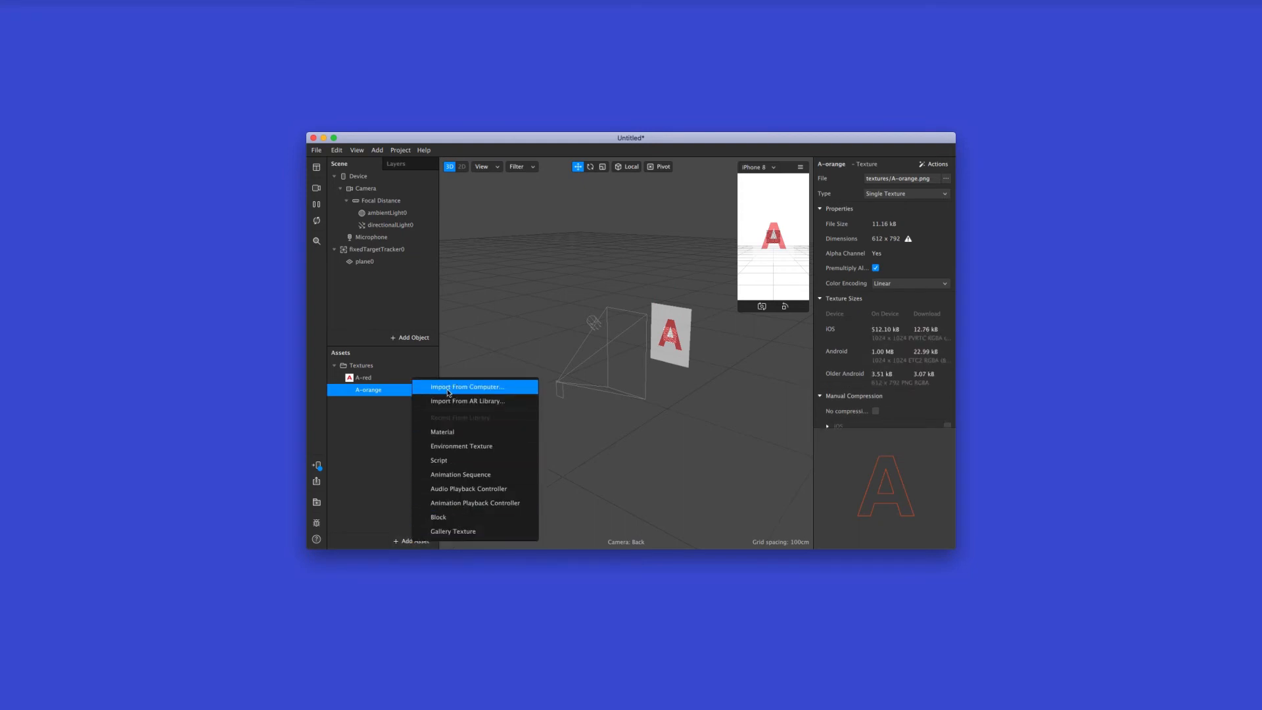
{"action": "left_click", "coordinate": [555, 160]}
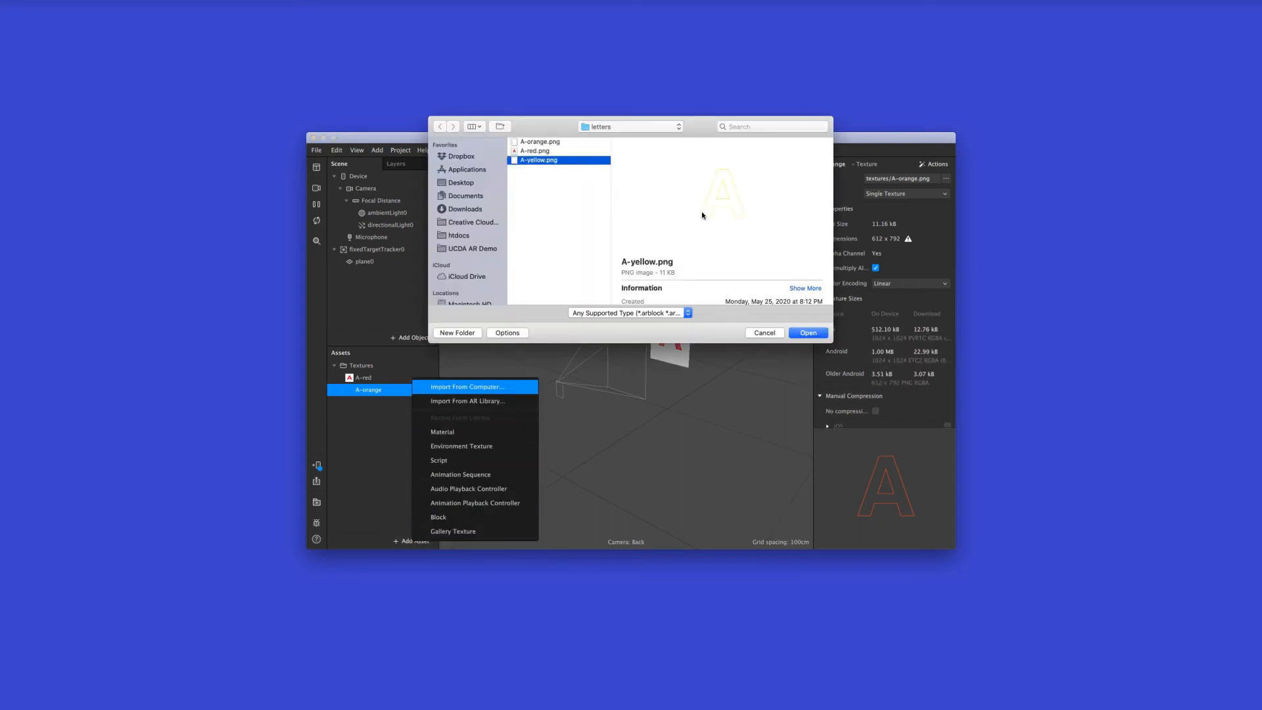
{"action": "left_click", "coordinate": [809, 333]}
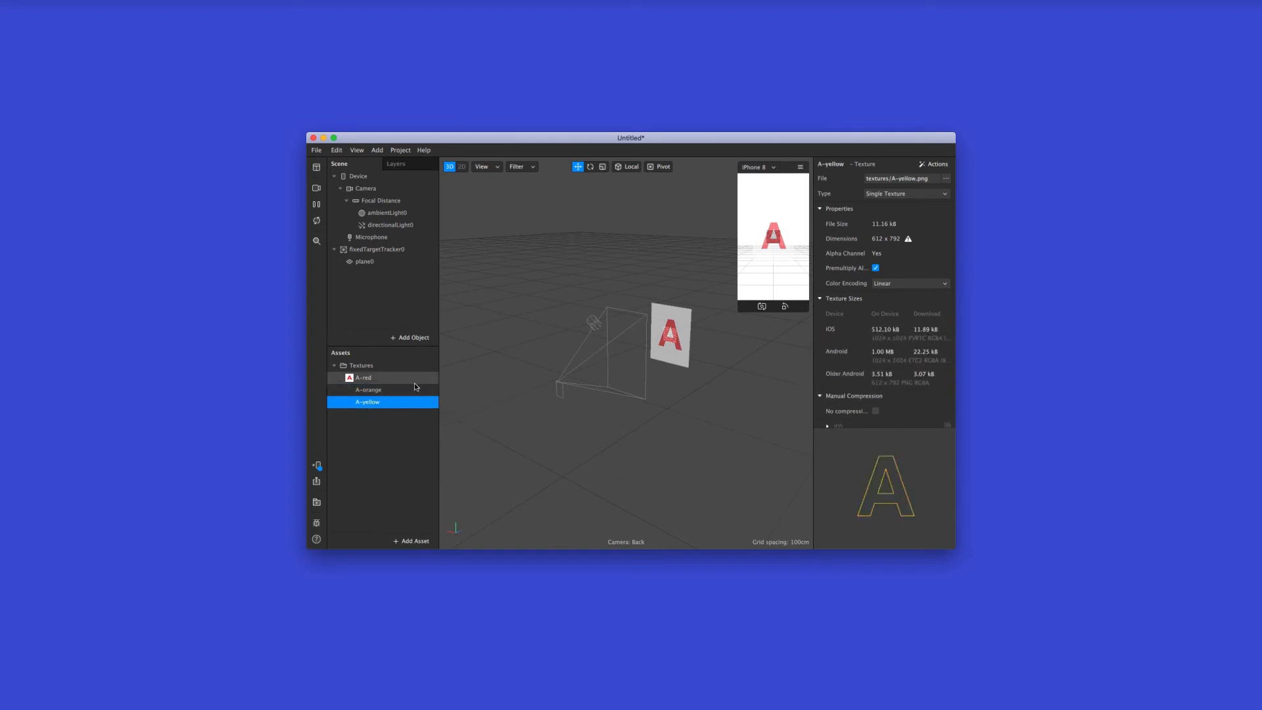
{"action": "left_click", "coordinate": [397, 392]}
{"action": "left_click", "coordinate": [393, 401]}
{"action": "left_click", "coordinate": [399, 391]}
{"action": "left_click", "coordinate": [396, 402]}
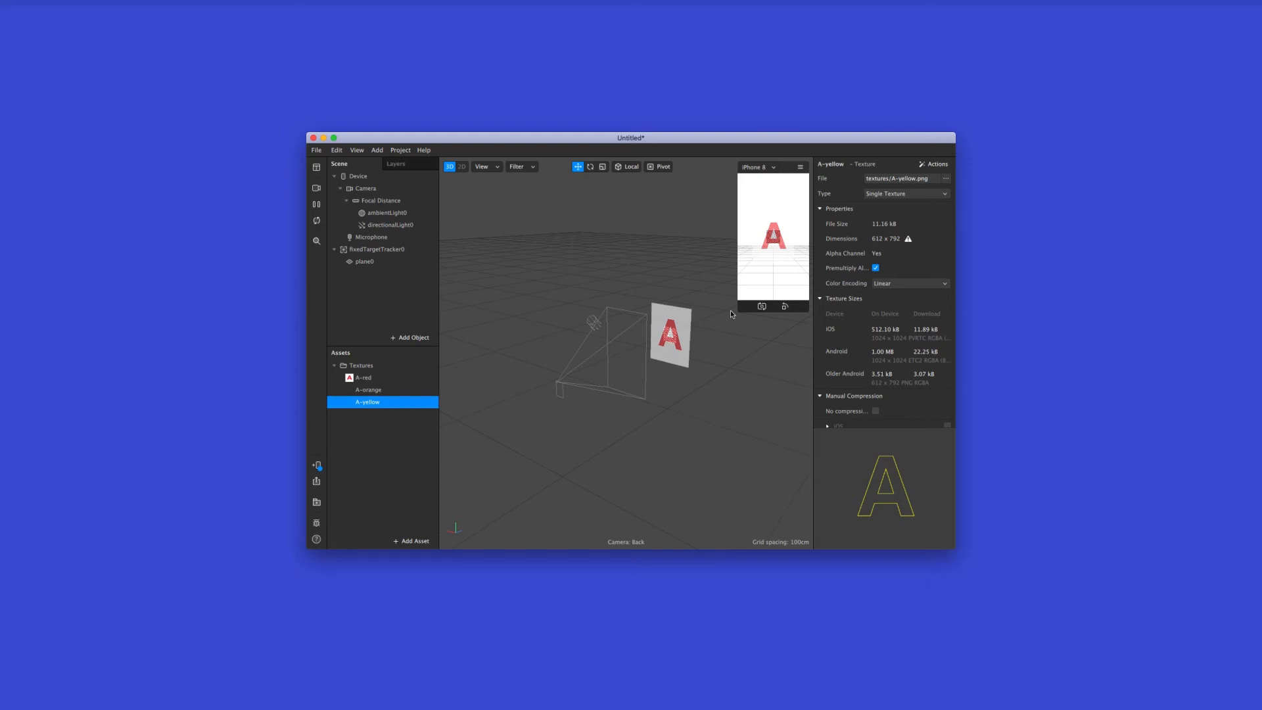
Rename the plane under the fixed target tracker to orange
{"action": "scroll", "coordinate": [731, 314], "scroll_direction": "up", "scroll_amount": 10}
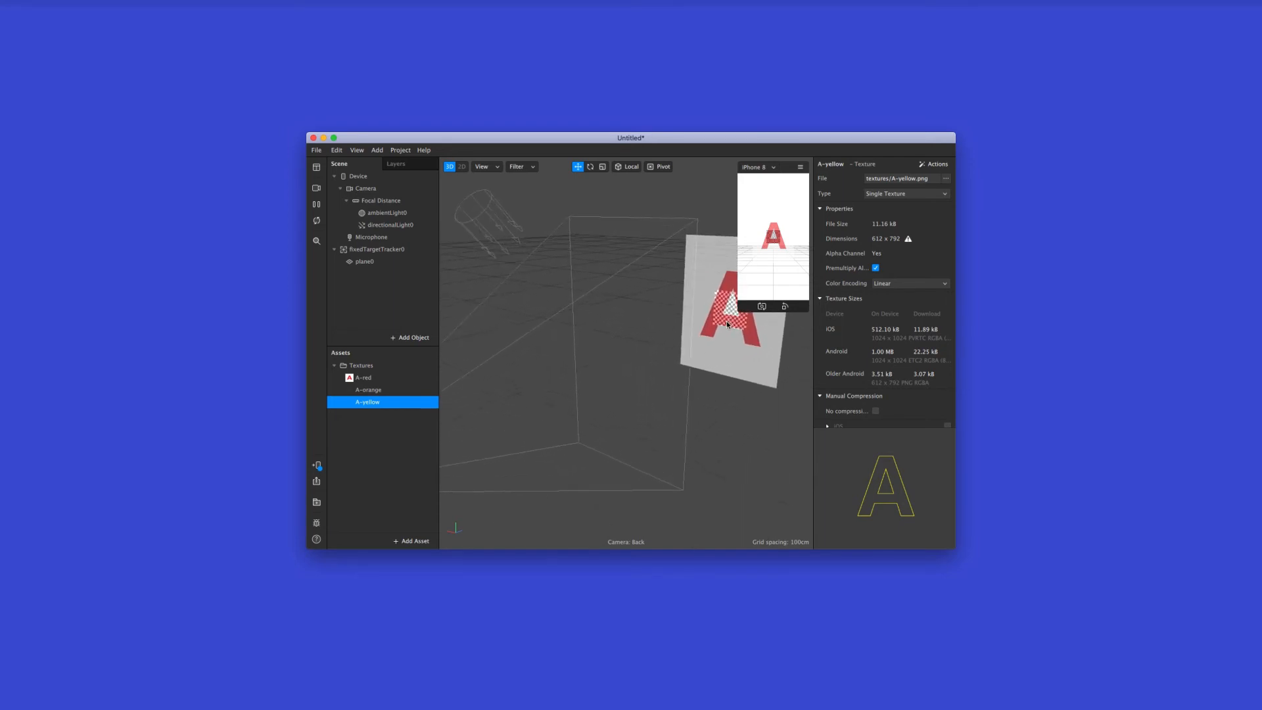
{"action": "left_click_drag", "start_coordinate": [707, 337], "coordinate": [750, 305], "text": "alt"}
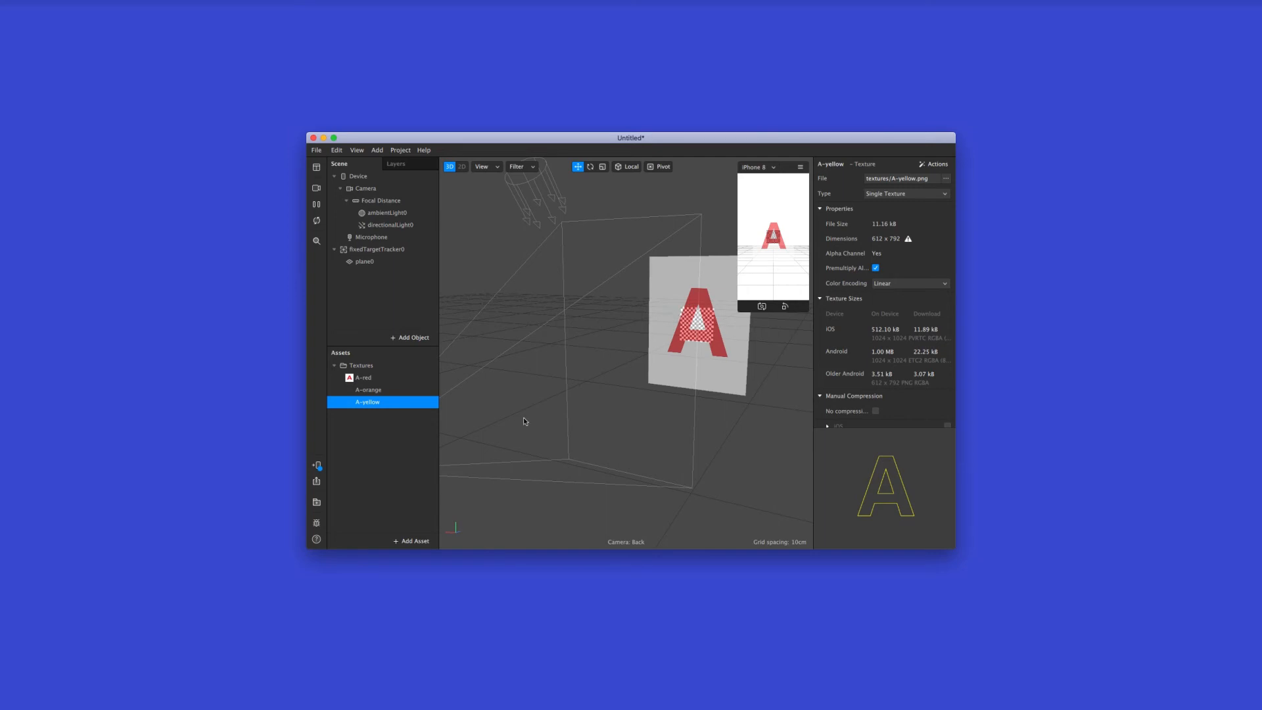
{"action": "left_click", "coordinate": [365, 262]}
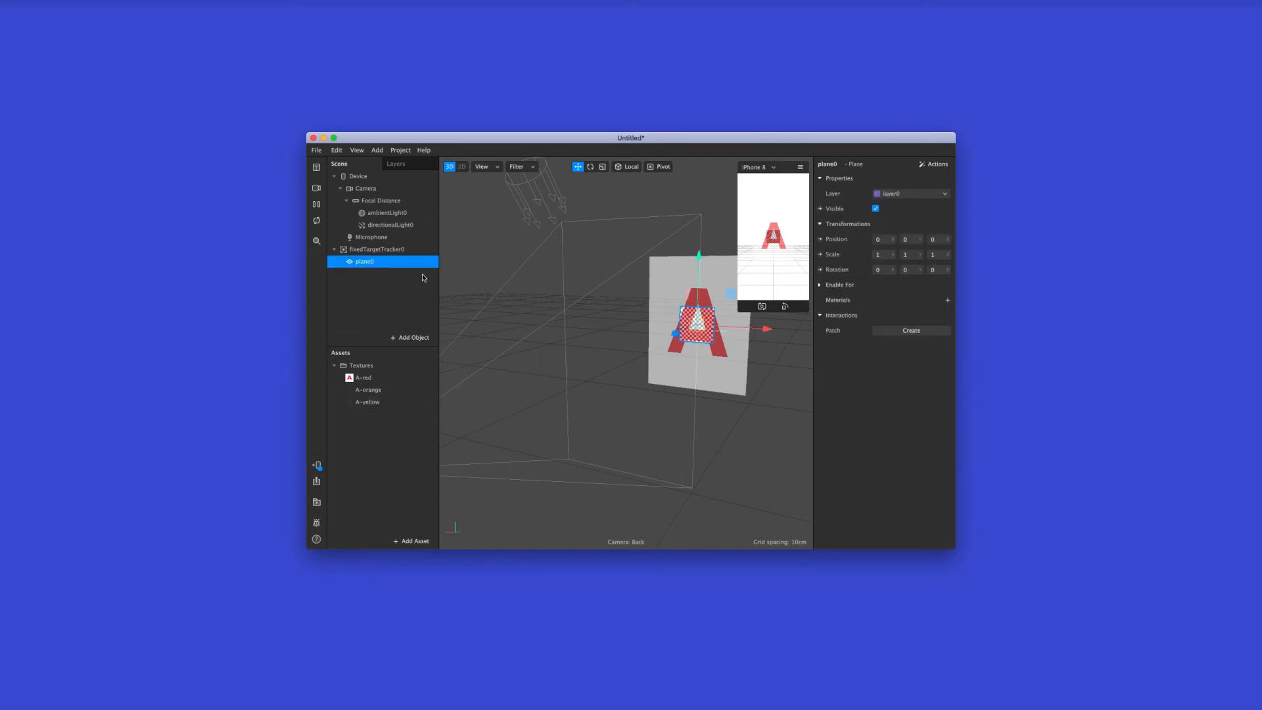
{"action": "double_click", "coordinate": [362, 264]}
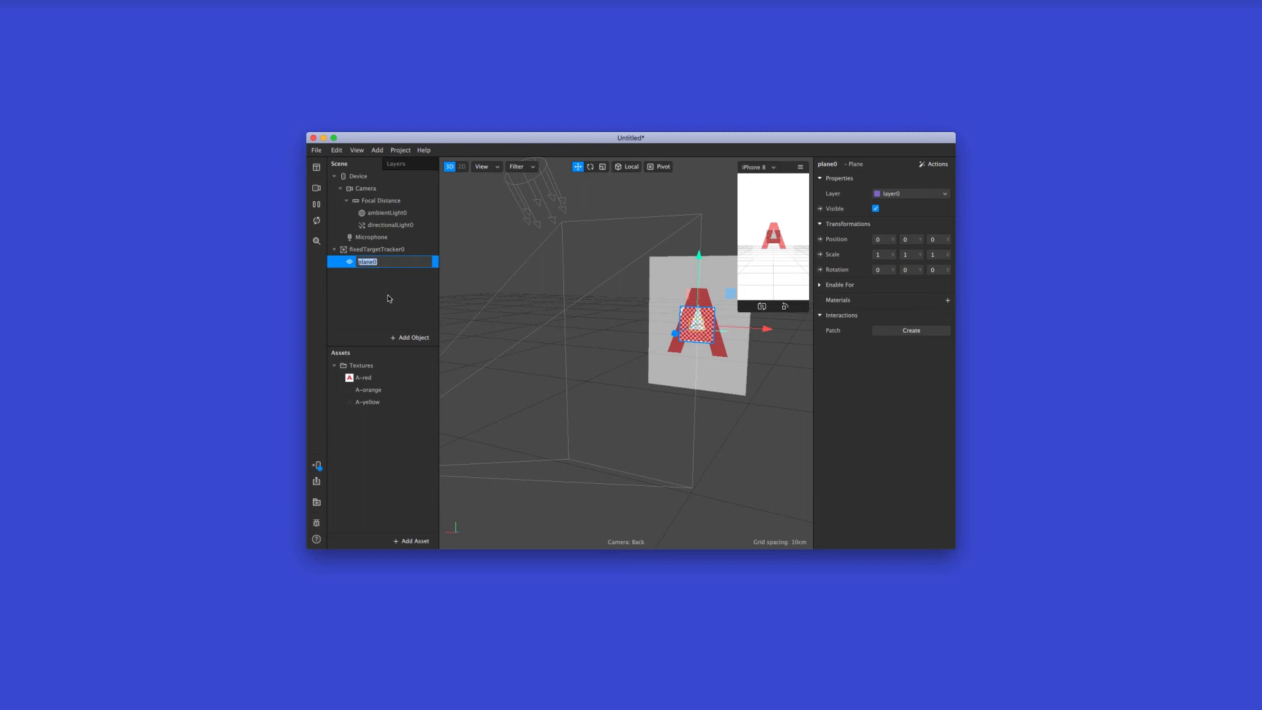
{"action": "type", "text": "orange"}
{"action": "key", "text": "Return"}
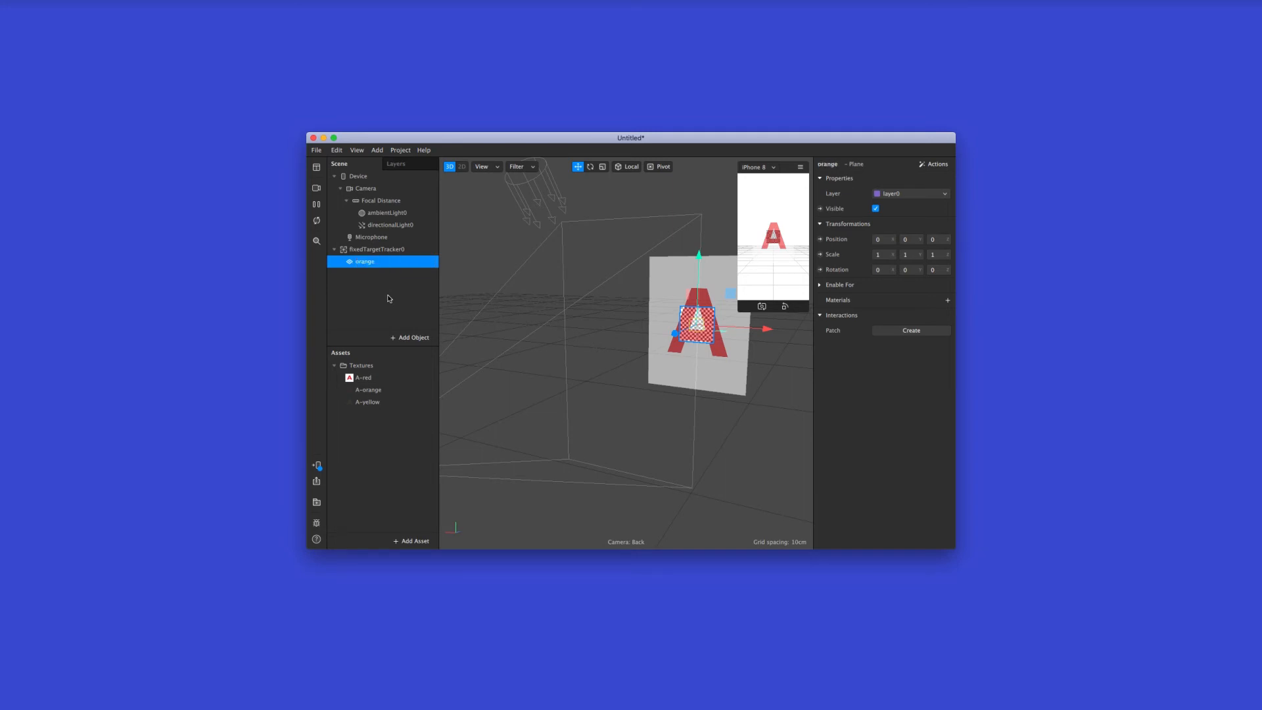
Add a second plane, nest it under the fixed target tracker and rename it yellow
{"action": "left_click", "coordinate": [414, 338]}
{"action": "double_click", "coordinate": [329, 243]}
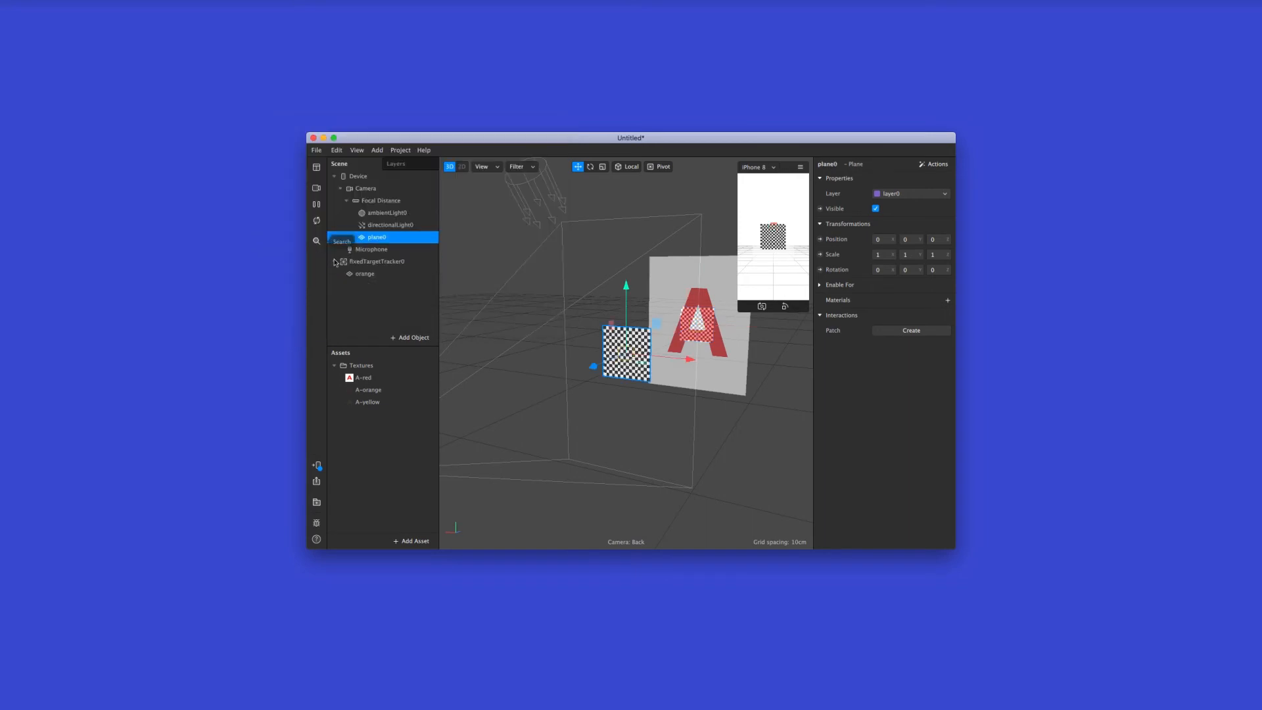
{"action": "left_click_drag", "start_coordinate": [378, 242], "coordinate": [382, 262]}
{"action": "double_click", "coordinate": [367, 274]}
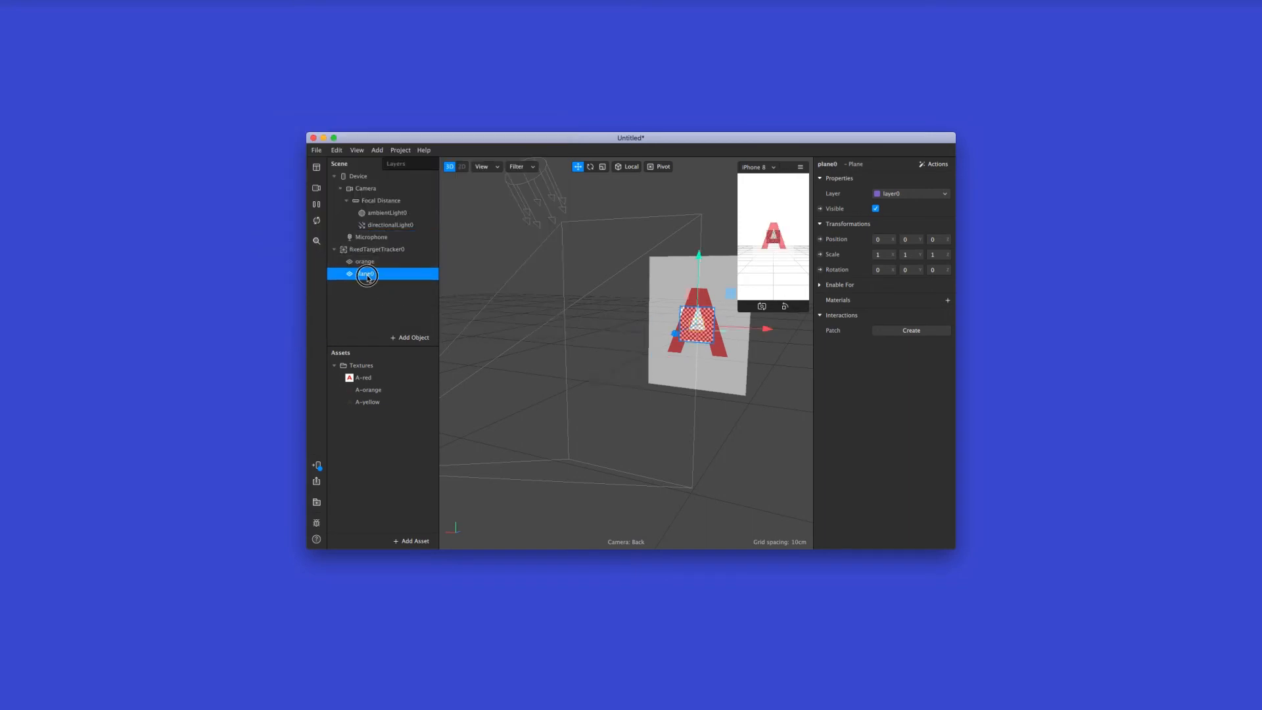
{"action": "type", "text": "yello"}
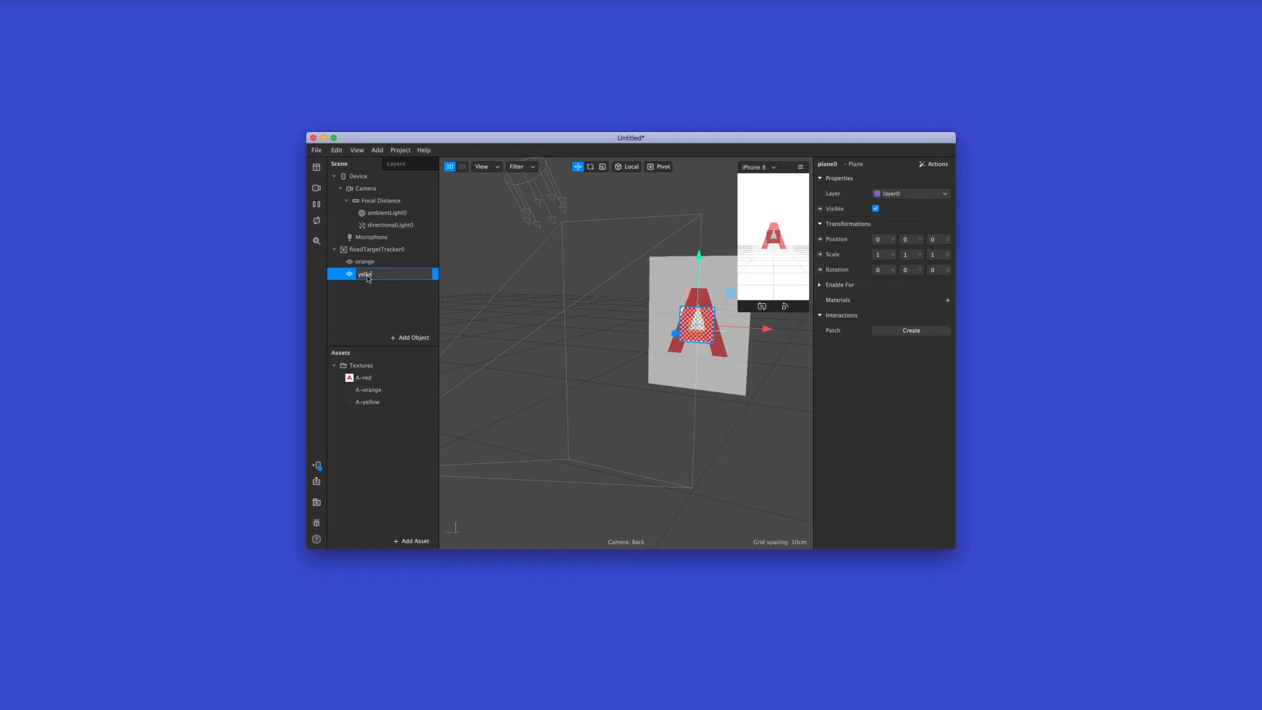
{"action": "type", "text": "w"}
{"action": "key", "text": "Return"}
Give the orange plane a new material named orange that uses the A-orange texture
{"action": "left_click", "coordinate": [403, 262]}
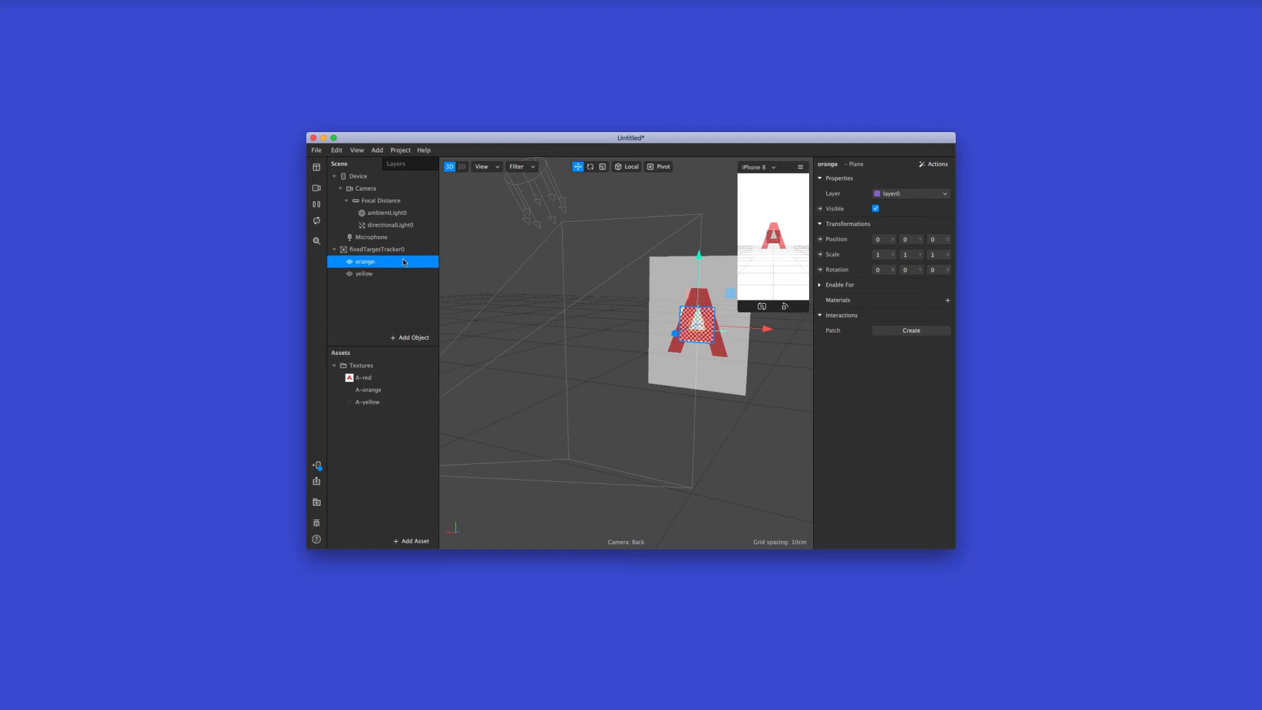
{"action": "left_click", "coordinate": [387, 392]}
{"action": "left_click", "coordinate": [387, 401]}
{"action": "left_click", "coordinate": [388, 391]}
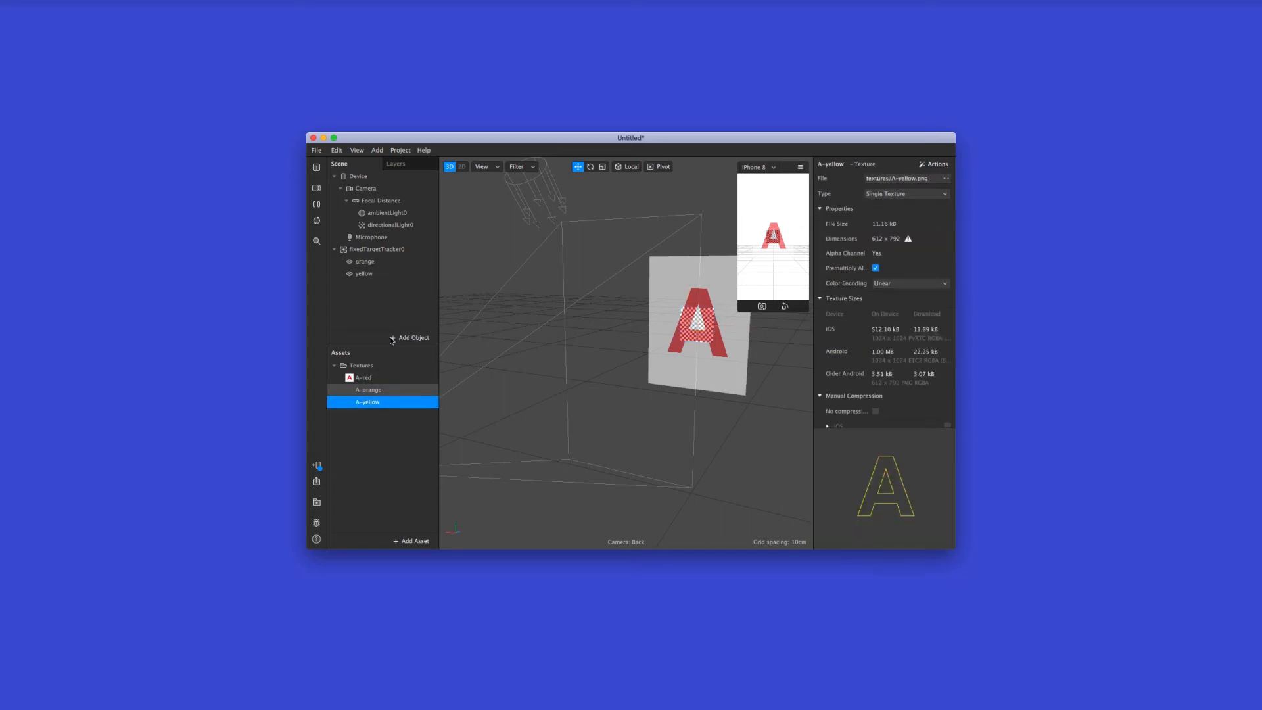
{"action": "left_click", "coordinate": [379, 262]}
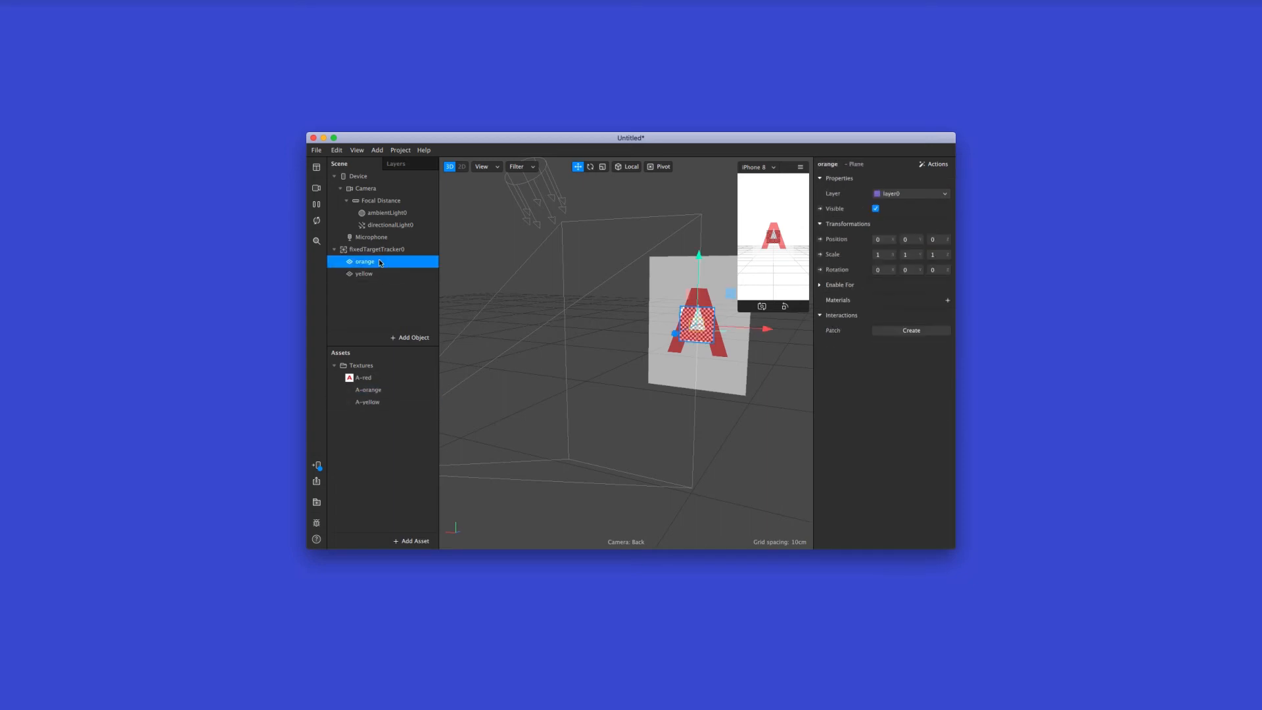
{"action": "left_click", "coordinate": [947, 300]}
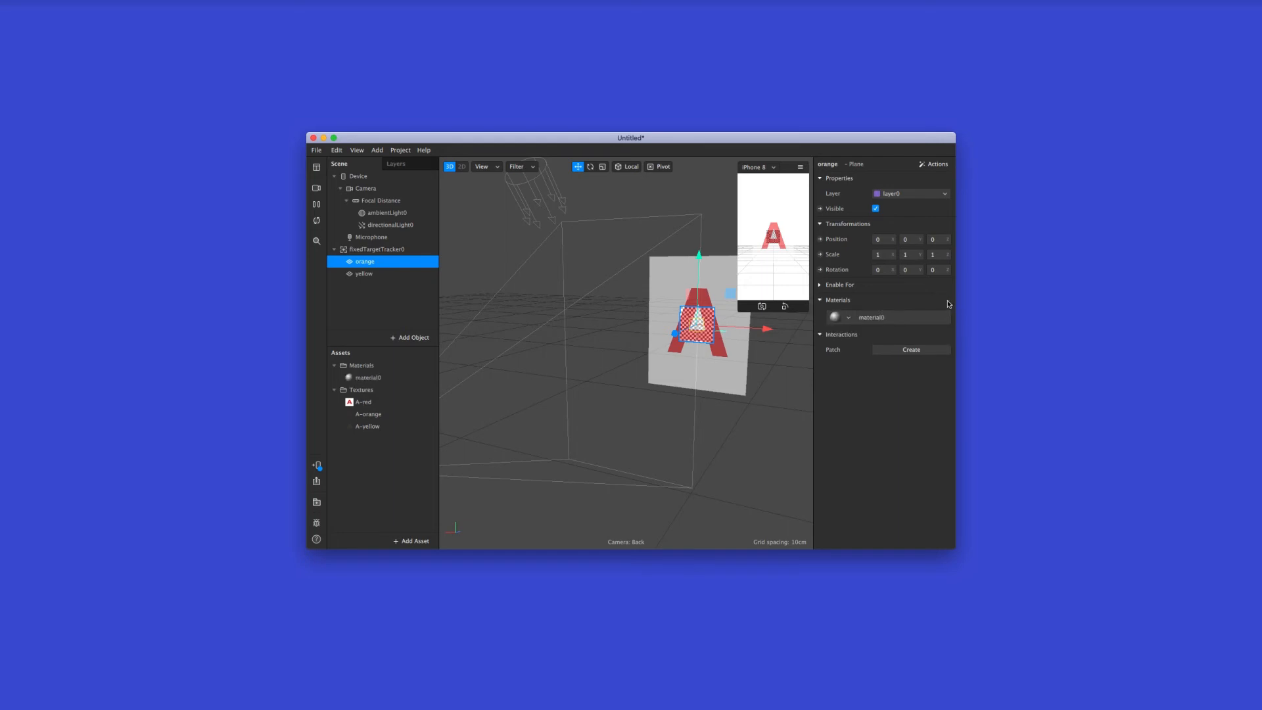
{"action": "double_click", "coordinate": [378, 380]}
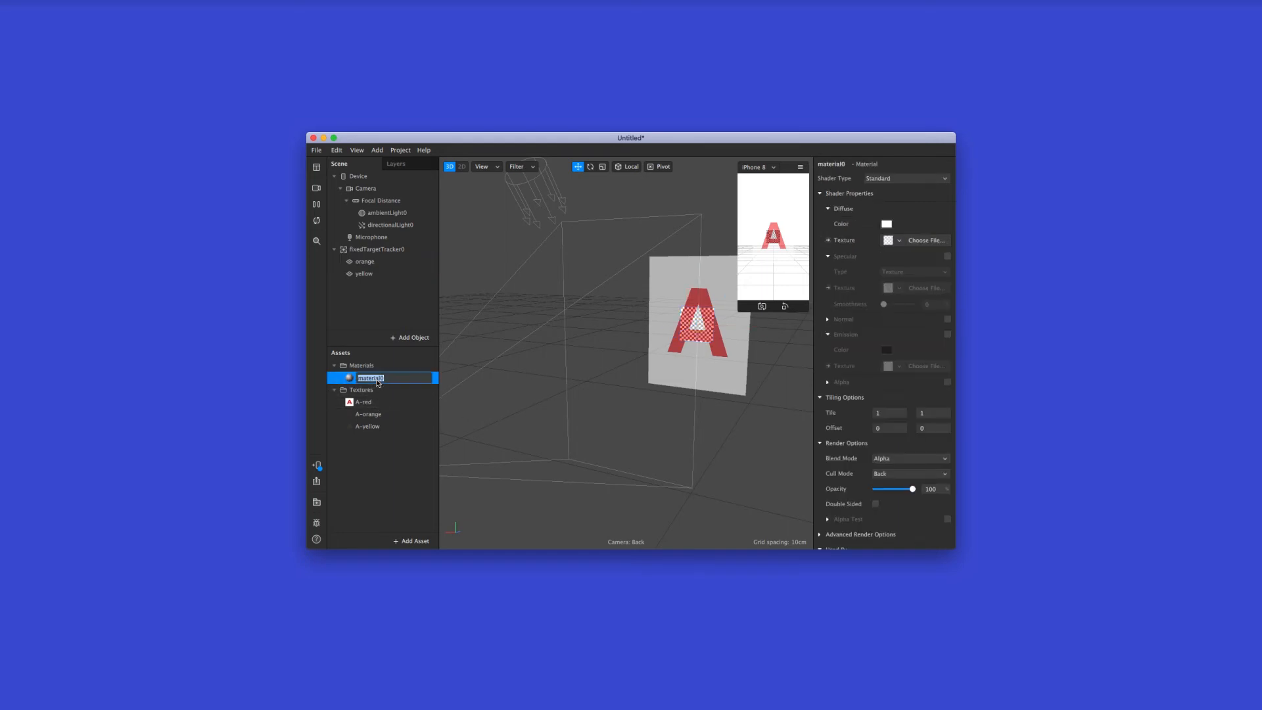
{"action": "type", "text": "orange"}
{"action": "key", "text": "Return"}
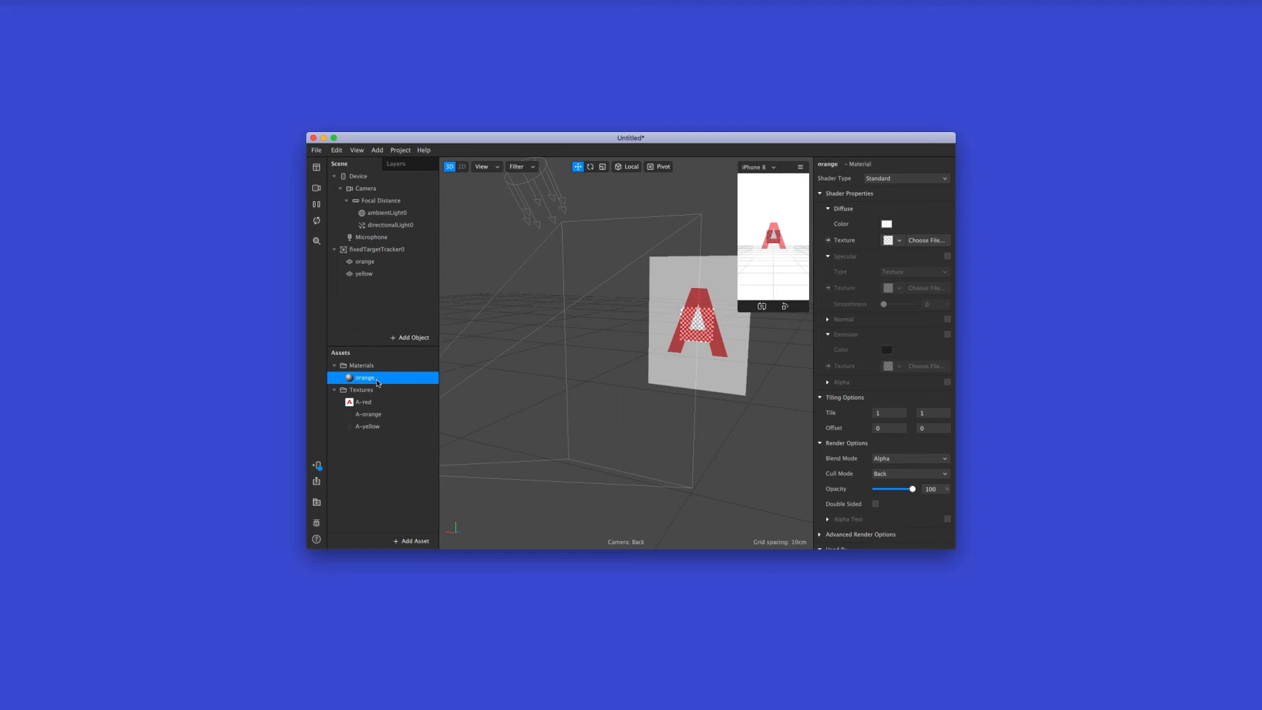
{"action": "left_click", "coordinate": [899, 240]}
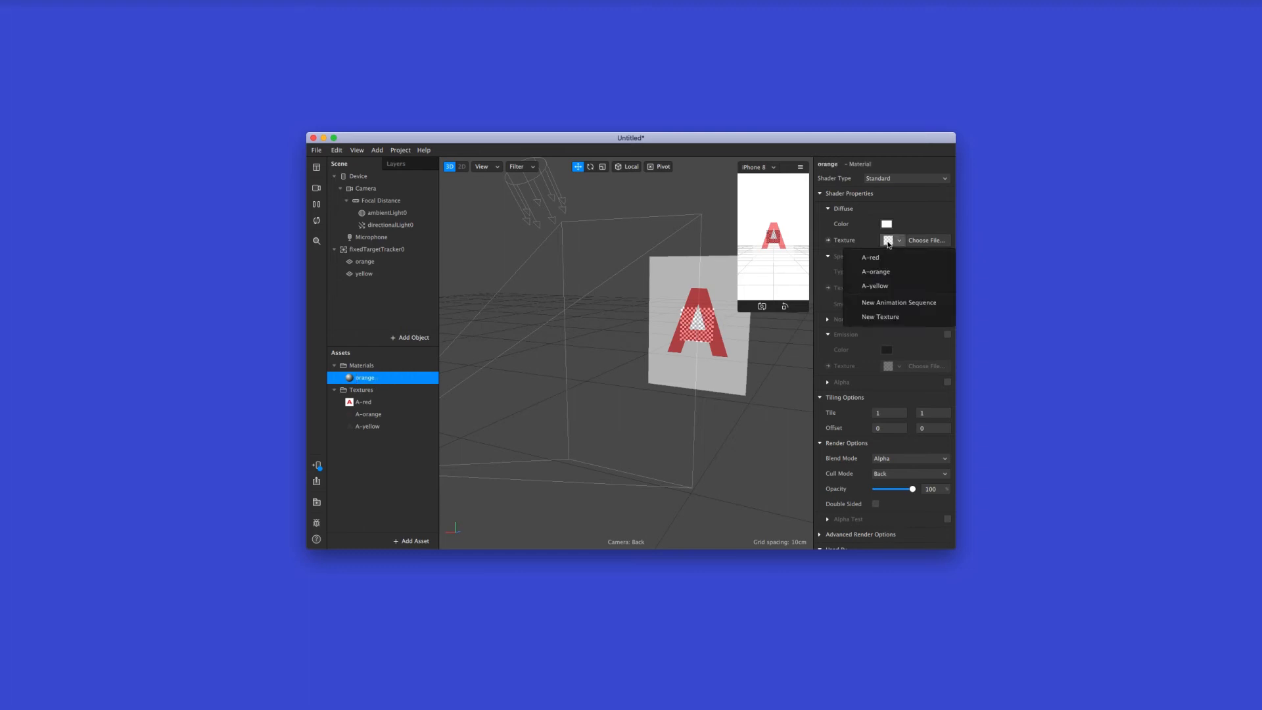
{"action": "left_click", "coordinate": [897, 273]}
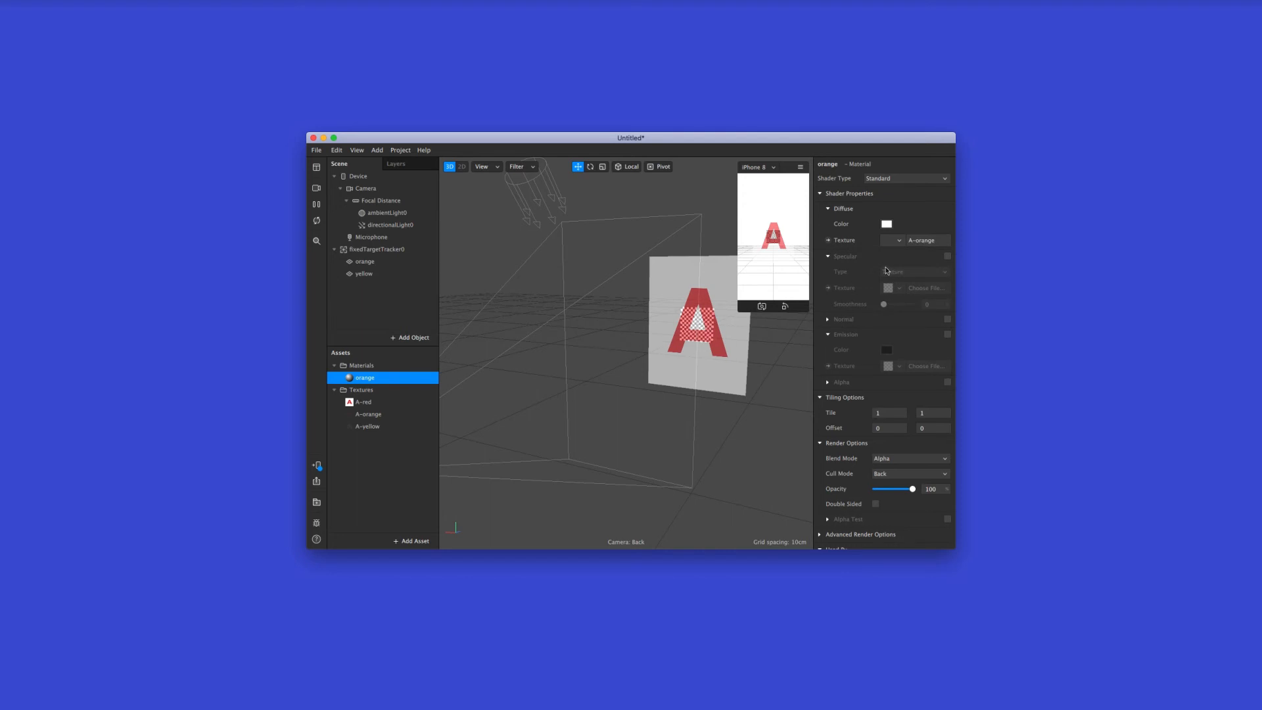
Give the yellow plane a new material named yellow that uses the A-yellow texture
{"action": "left_click", "coordinate": [391, 275]}
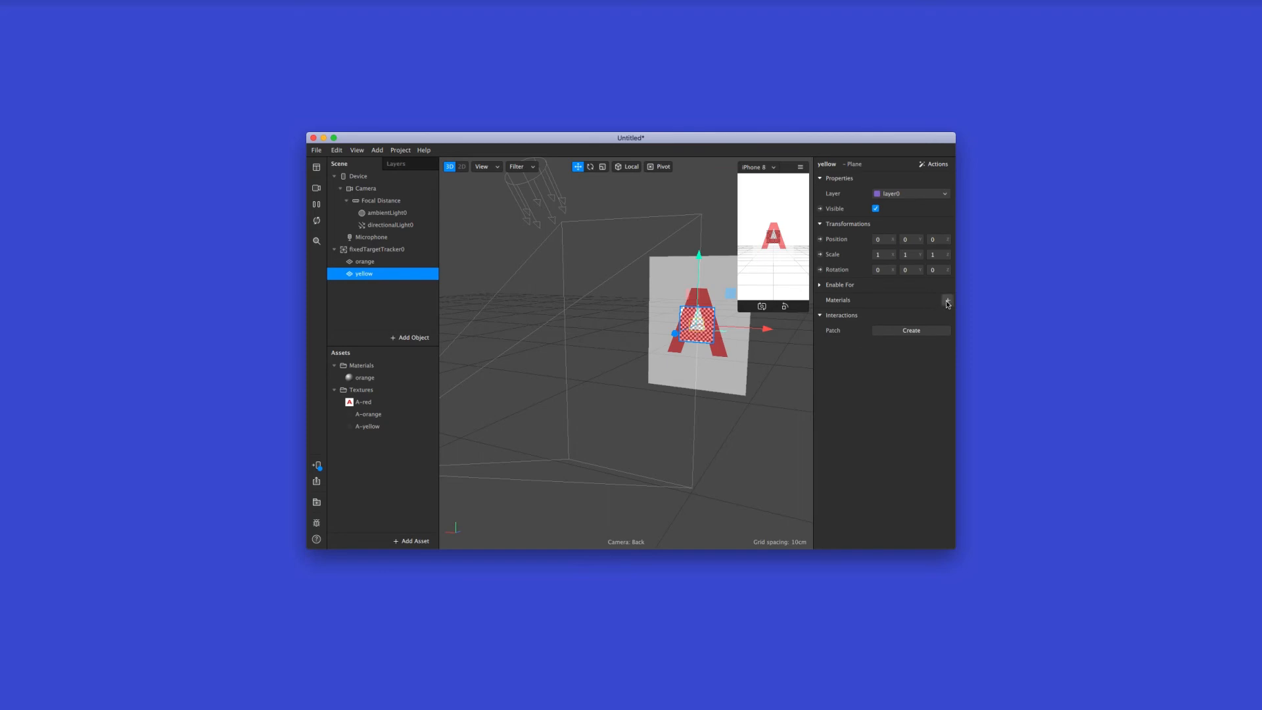
{"action": "left_click", "coordinate": [946, 301]}
{"action": "left_click", "coordinate": [907, 329]}
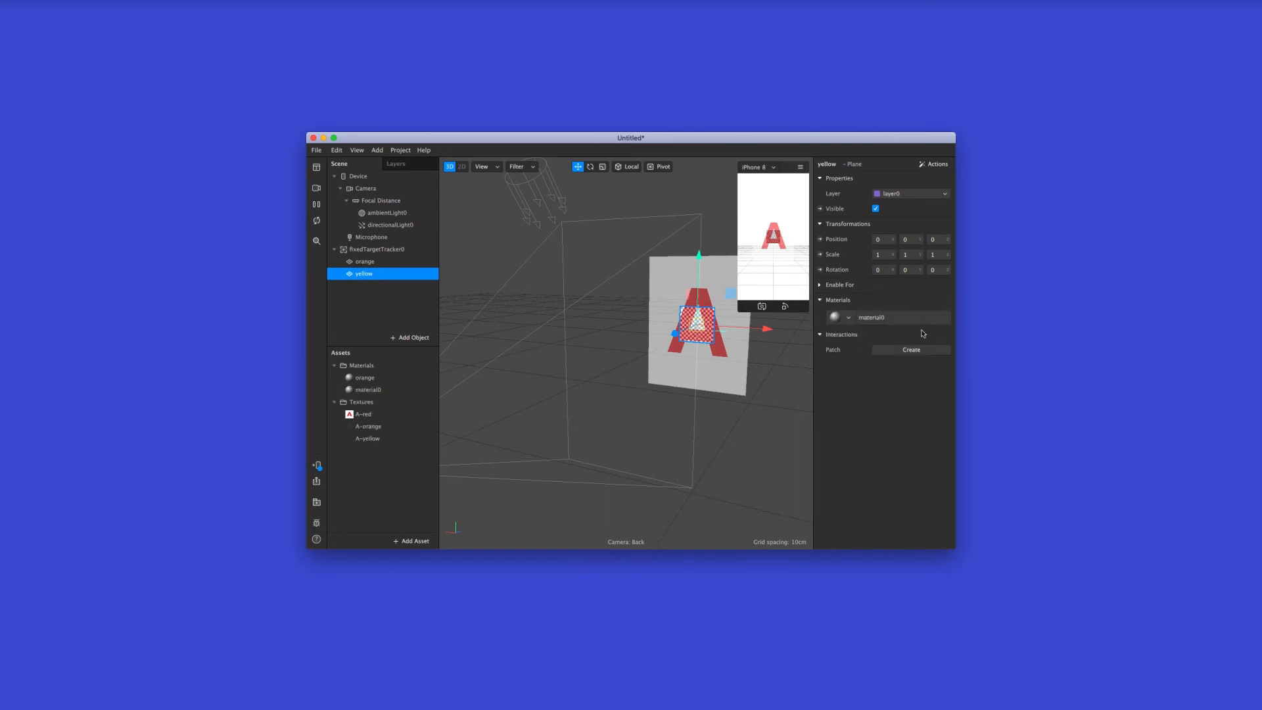
{"action": "double_click", "coordinate": [366, 390]}
{"action": "type", "text": "yel"}
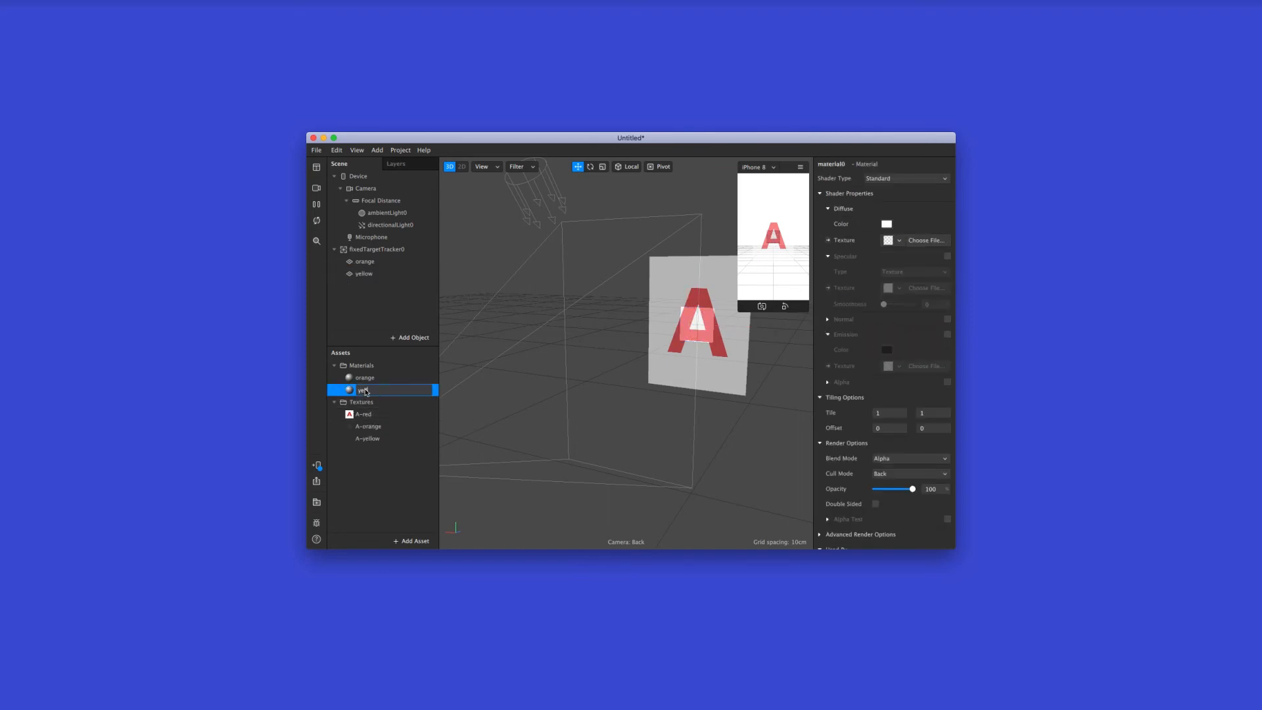
{"action": "type", "text": "low"}
{"action": "key", "text": "Return"}
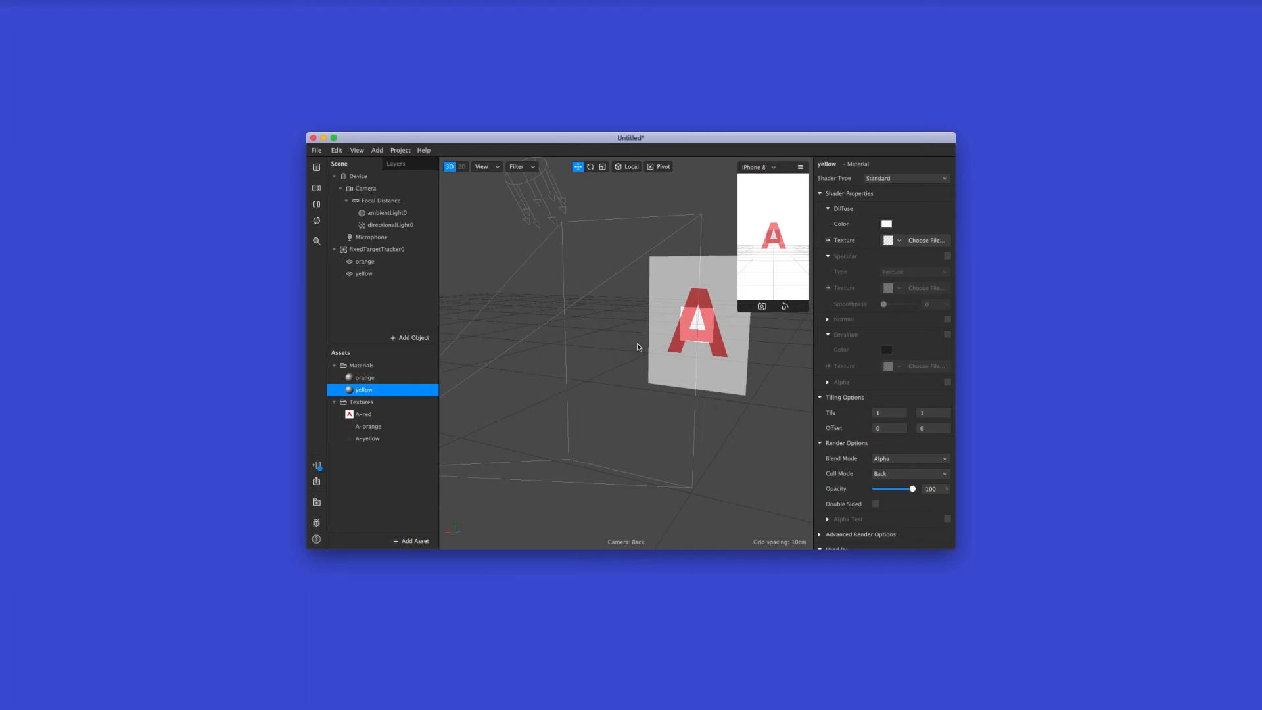
{"action": "left_click", "coordinate": [892, 241]}
{"action": "left_click", "coordinate": [894, 284]}
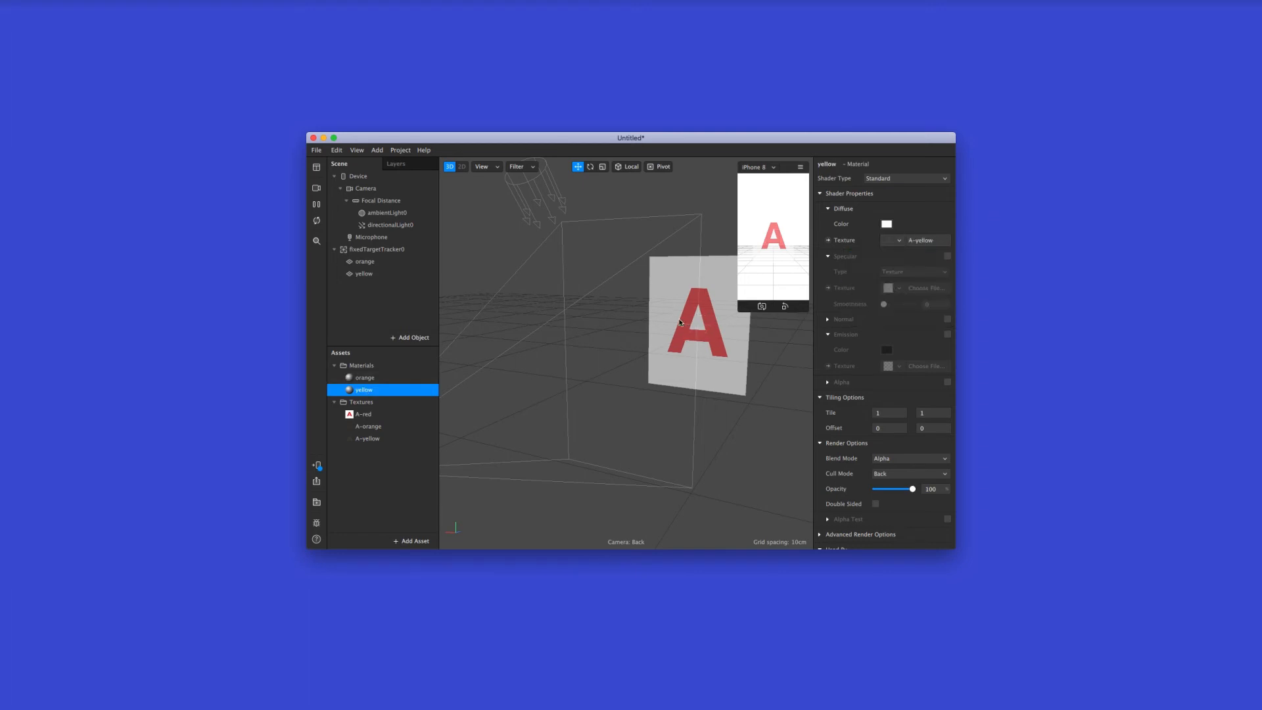
Scale the orange and yellow planes together to about 3 in X and 3.9 in Y so the outlines fit the red A
{"action": "left_click_drag", "start_coordinate": [678, 323], "coordinate": [718, 313], "text": "alt"}
{"action": "scroll", "coordinate": [704, 303], "scroll_direction": "up", "scroll_amount": 5}
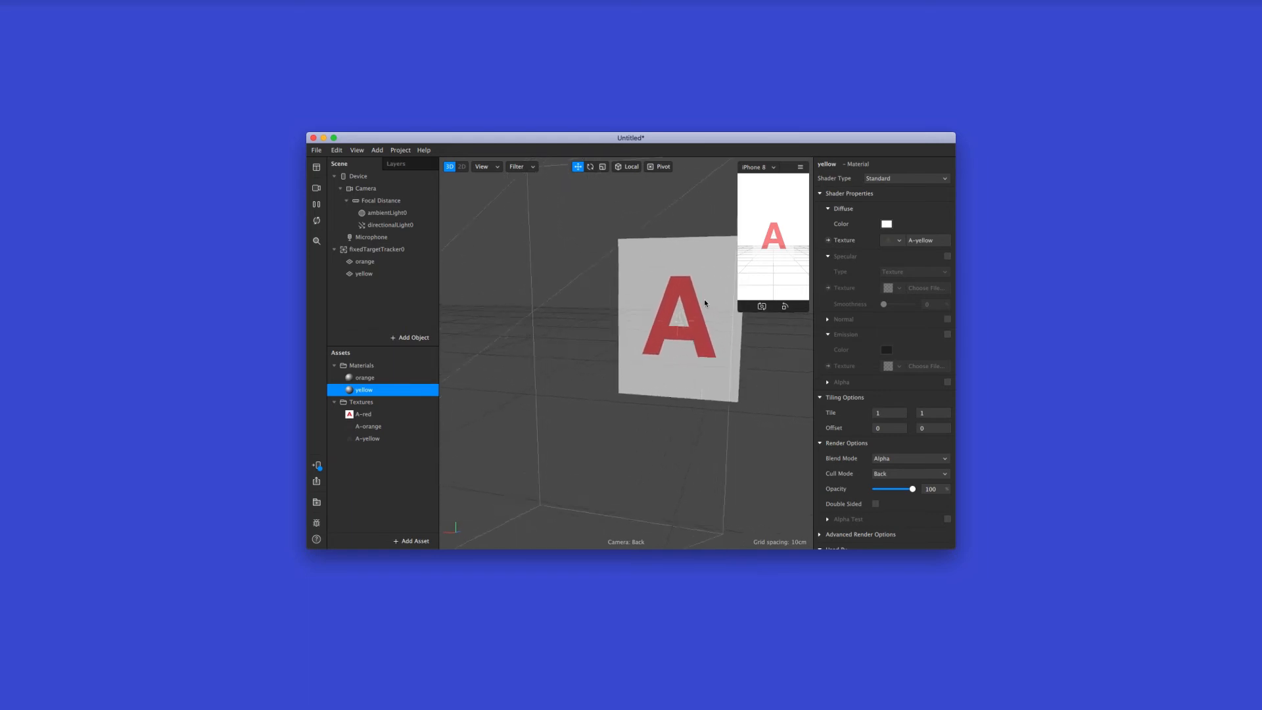
{"action": "scroll", "coordinate": [704, 303], "scroll_direction": "up", "scroll_amount": 5}
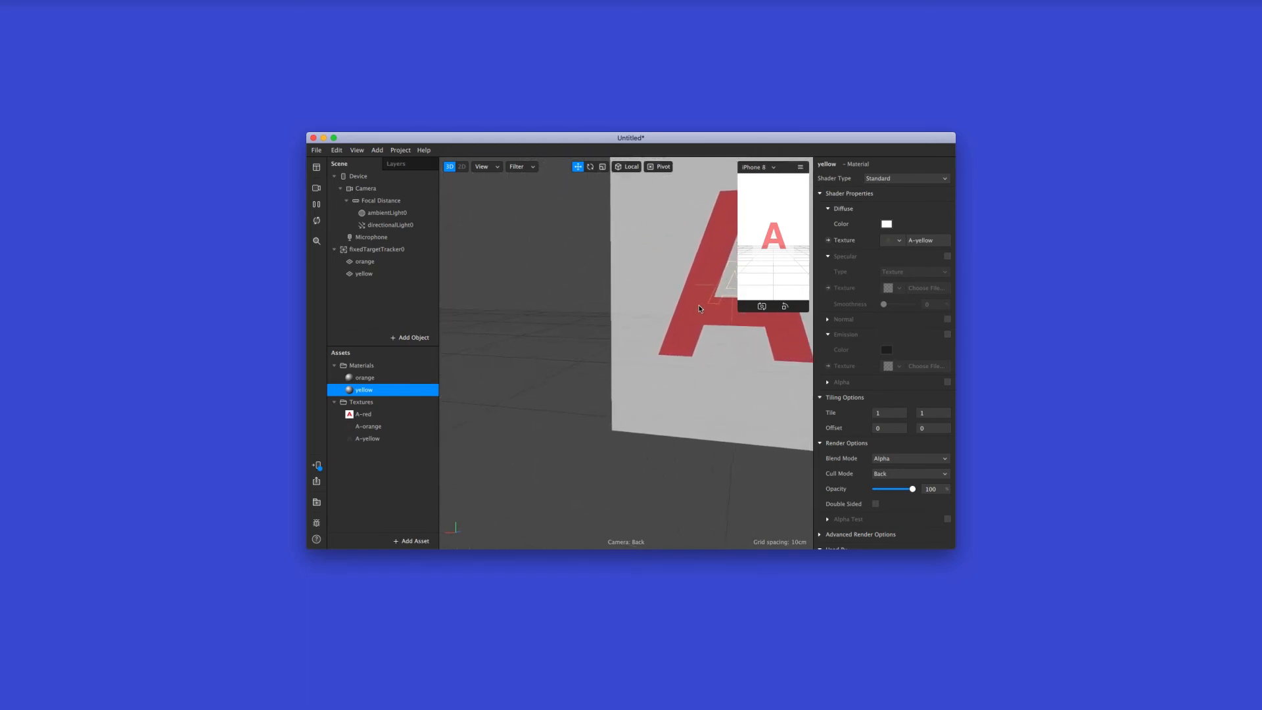
{"action": "left_click_drag", "start_coordinate": [674, 312], "coordinate": [735, 268], "text": "alt"}
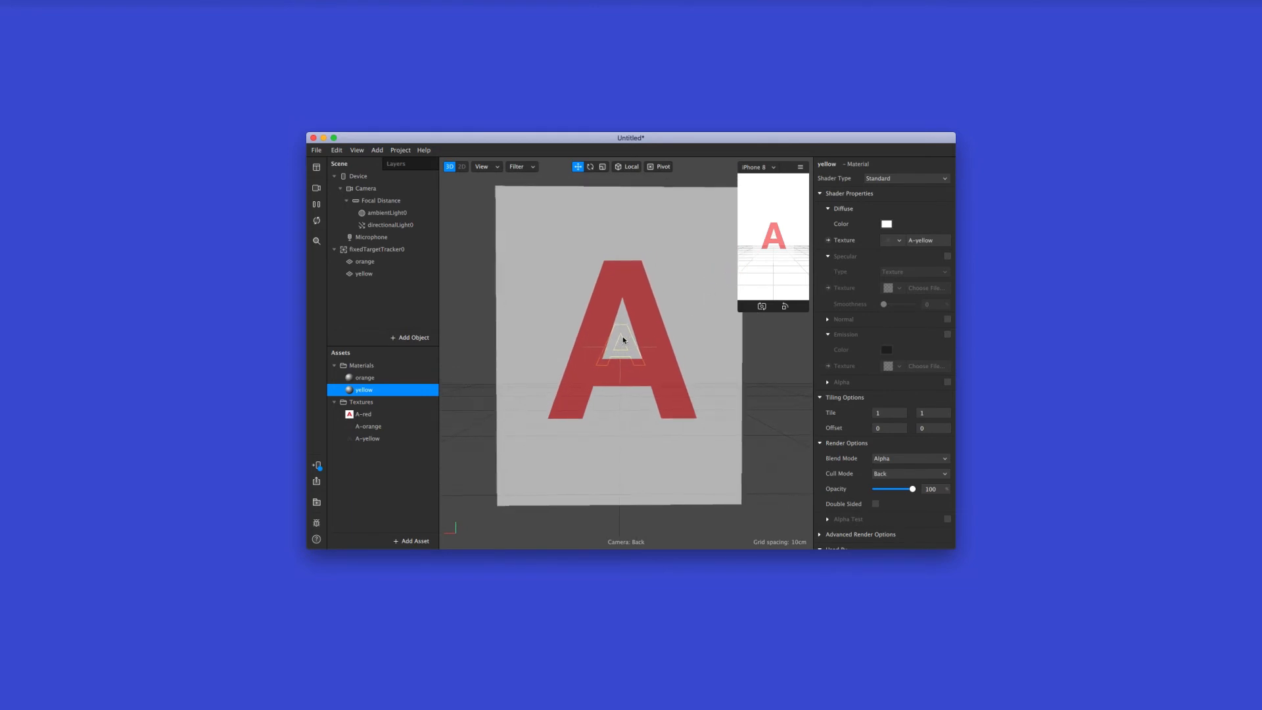
{"action": "left_click", "coordinate": [413, 378]}
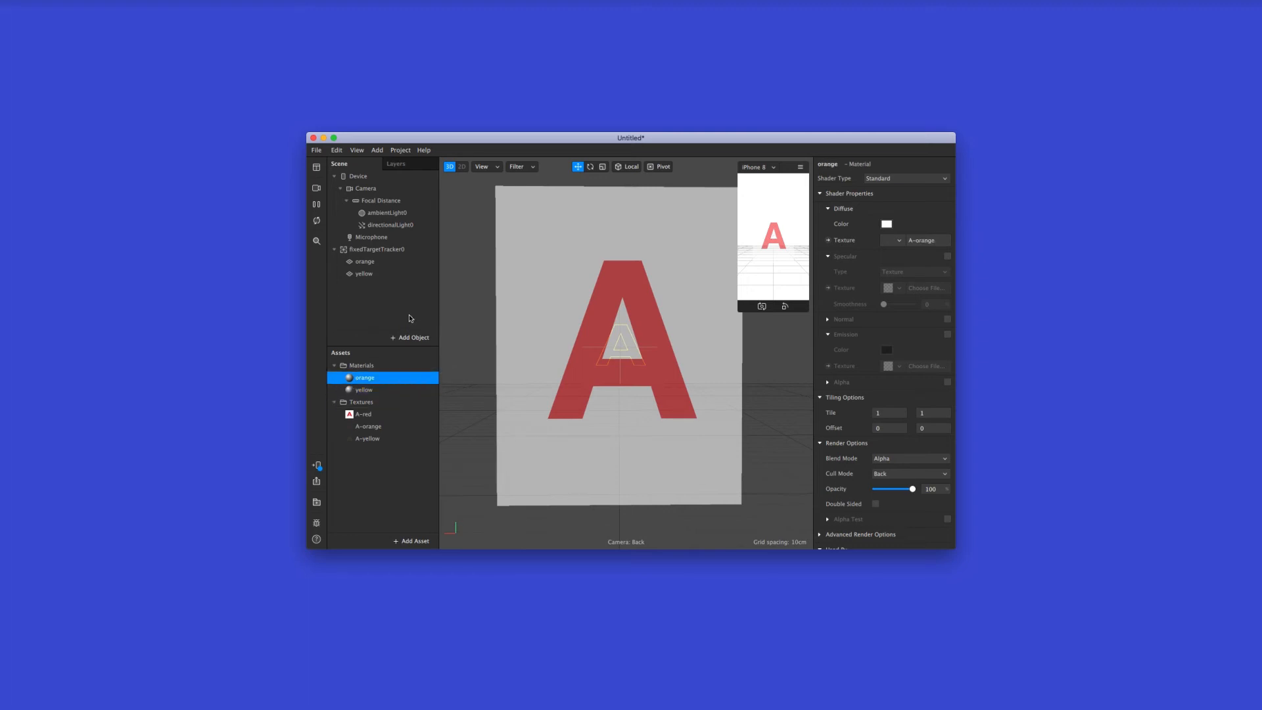
{"action": "left_click", "coordinate": [395, 261]}
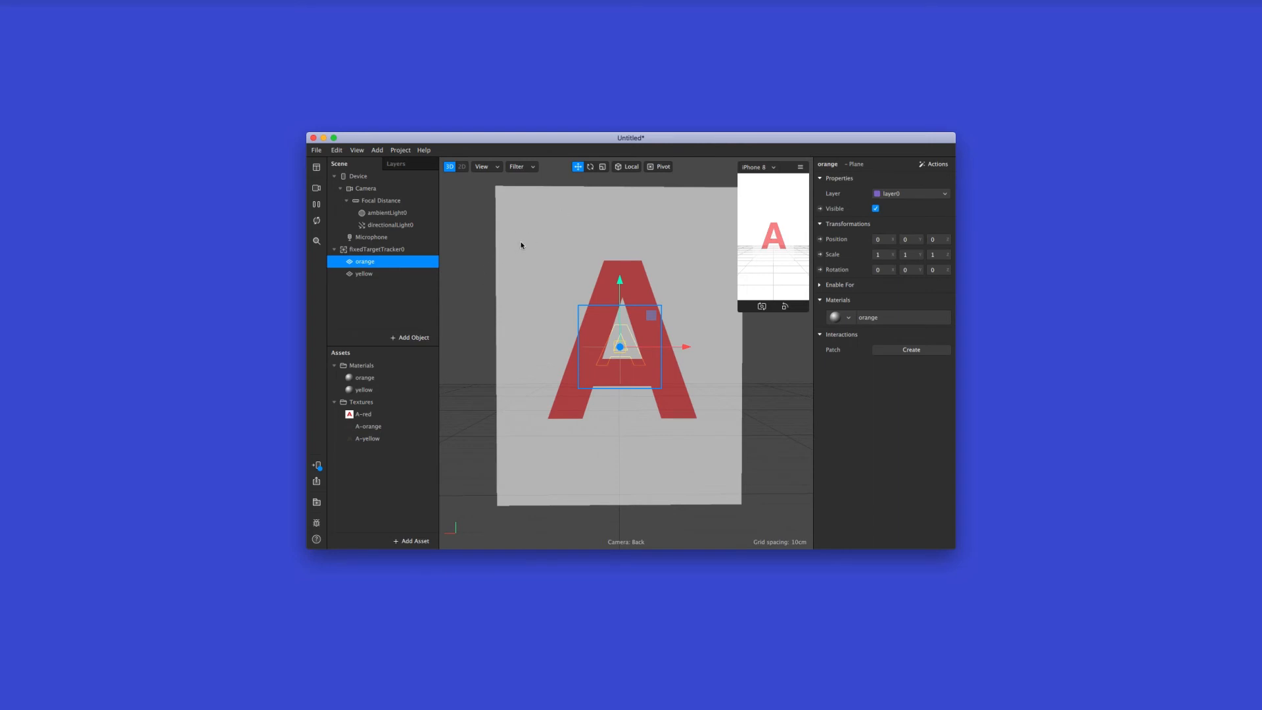
{"action": "left_click", "coordinate": [405, 274], "text": "shift"}
{"action": "left_click", "coordinate": [603, 166]}
{"action": "left_click_drag", "start_coordinate": [666, 350], "coordinate": [724, 344]}
{"action": "left_click_drag", "start_coordinate": [621, 289], "coordinate": [643, 145]}
{"action": "left_click_drag", "start_coordinate": [666, 346], "coordinate": [681, 349]}
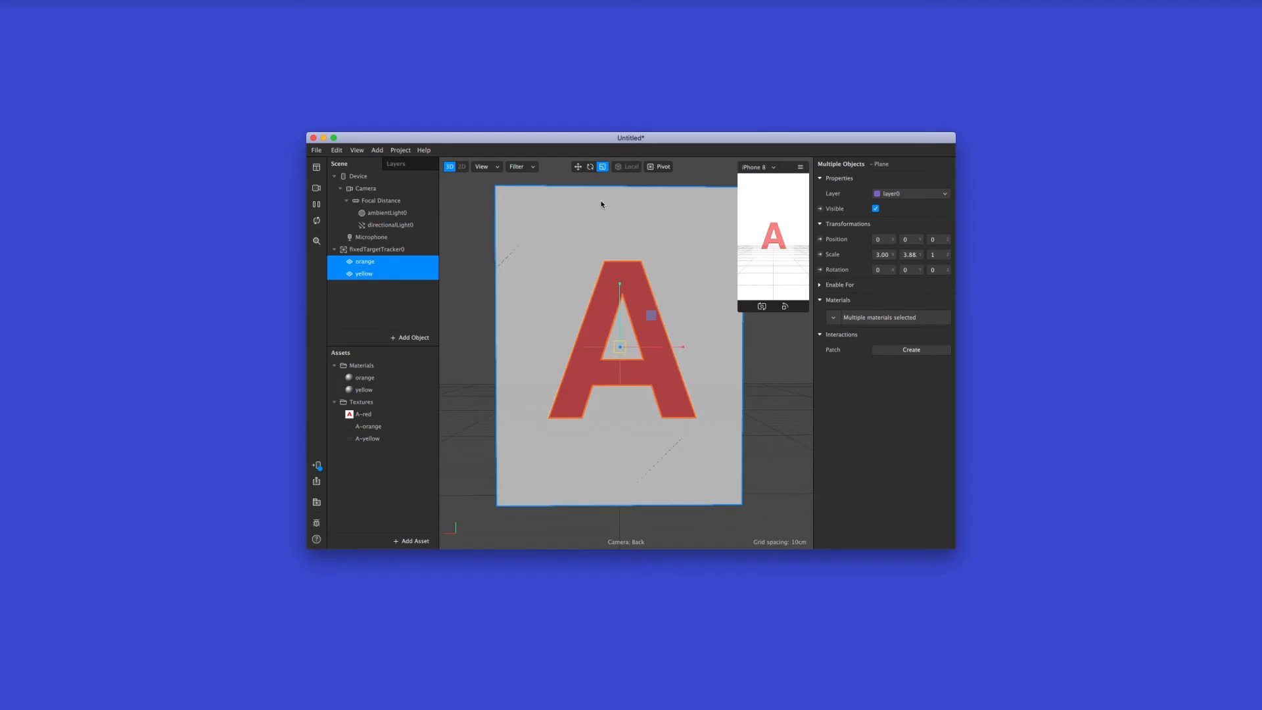
{"action": "left_click", "coordinate": [392, 309]}
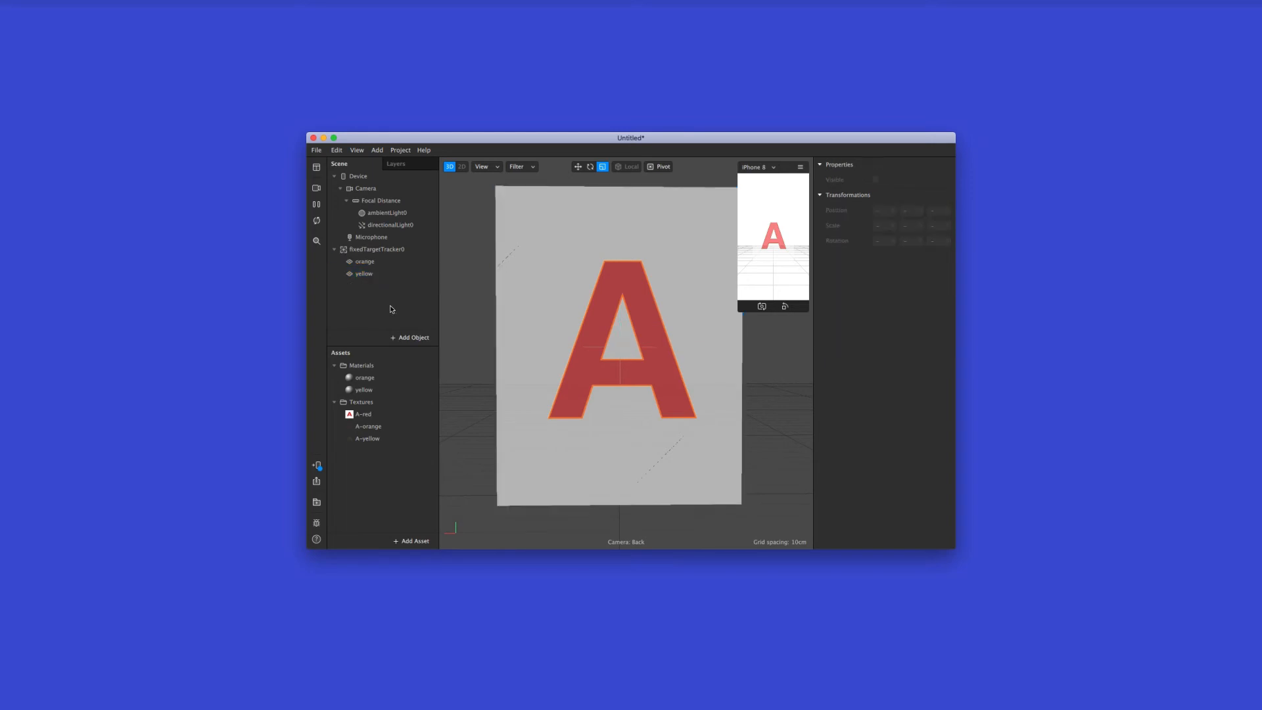
Create a producer patch for the fixed target tracker
{"action": "left_click_drag", "start_coordinate": [625, 299], "coordinate": [592, 307]}
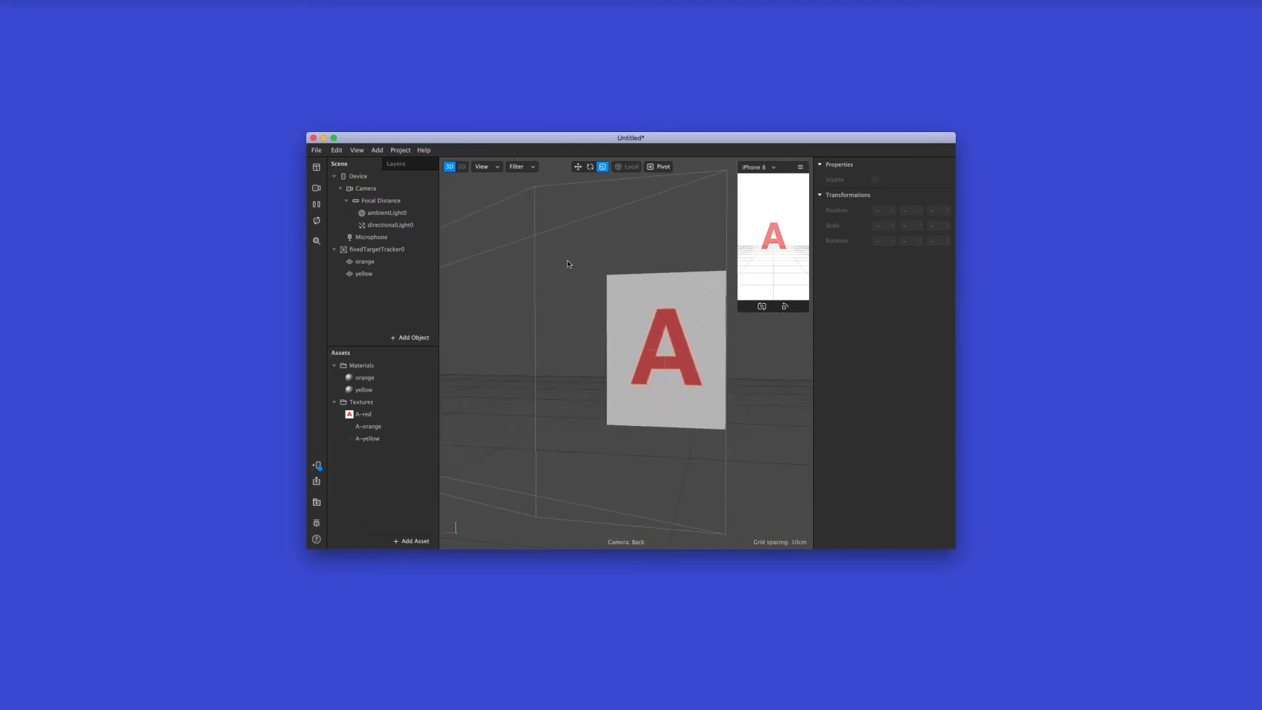
{"action": "left_click", "coordinate": [408, 250]}
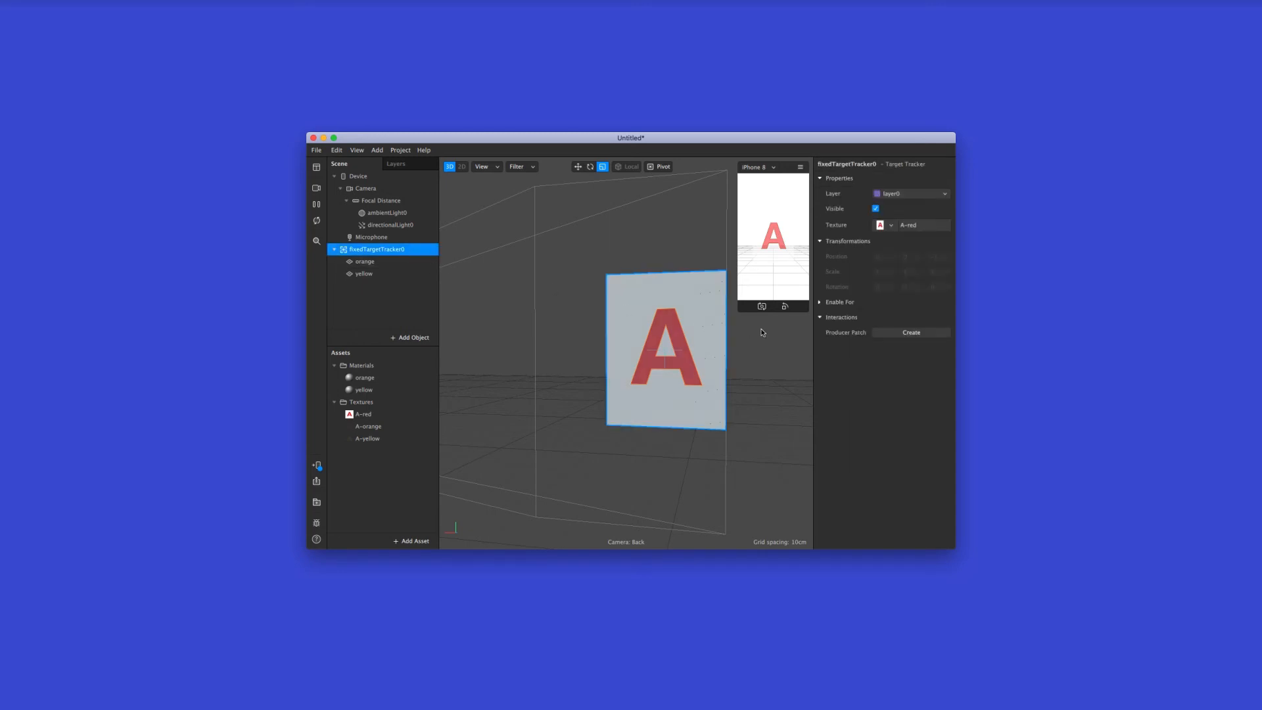
{"action": "left_click", "coordinate": [899, 333]}
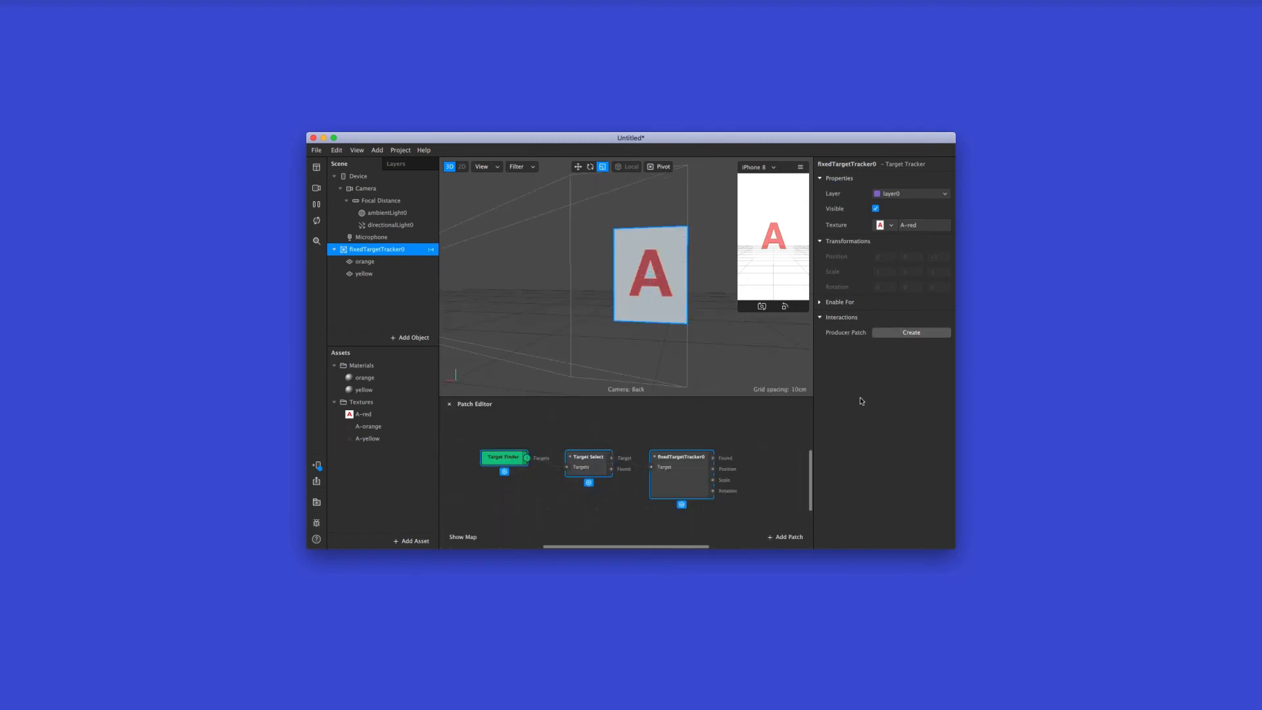
Add an Animation patch and place it to the right of the fixed target tracker patch
{"action": "scroll", "coordinate": [643, 441], "scroll_direction": "down", "scroll_amount": 2}
{"action": "scroll", "coordinate": [644, 441], "scroll_direction": "up", "scroll_amount": 2}
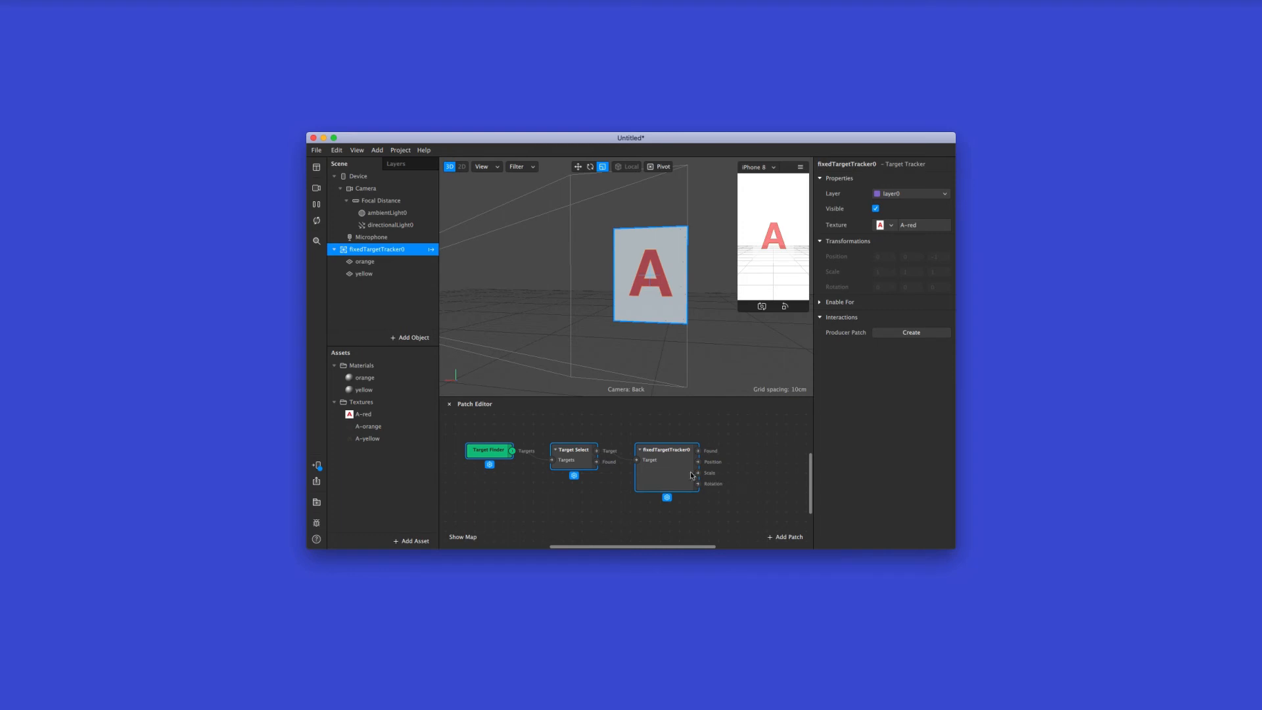
{"action": "scroll", "coordinate": [741, 448], "scroll_direction": "right", "scroll_amount": 5}
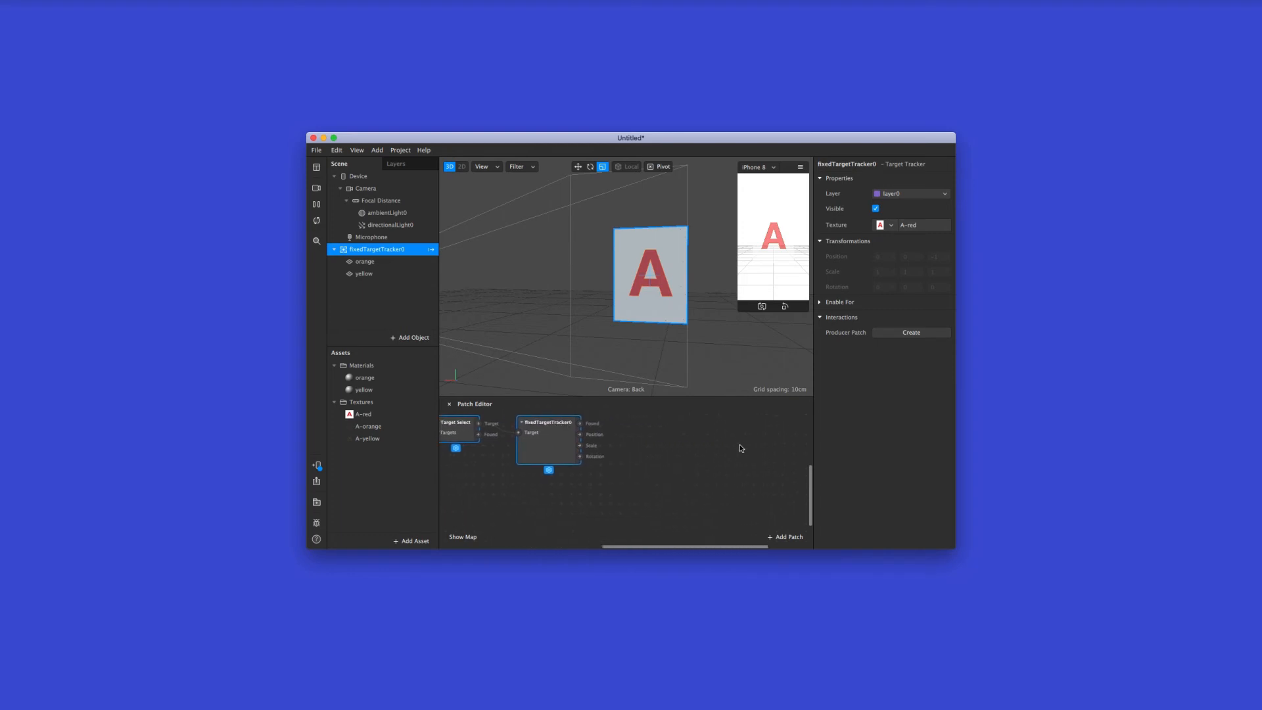
{"action": "scroll", "coordinate": [741, 448], "scroll_direction": "right", "scroll_amount": 3}
{"action": "scroll", "coordinate": [741, 449], "scroll_direction": "up", "scroll_amount": 1}
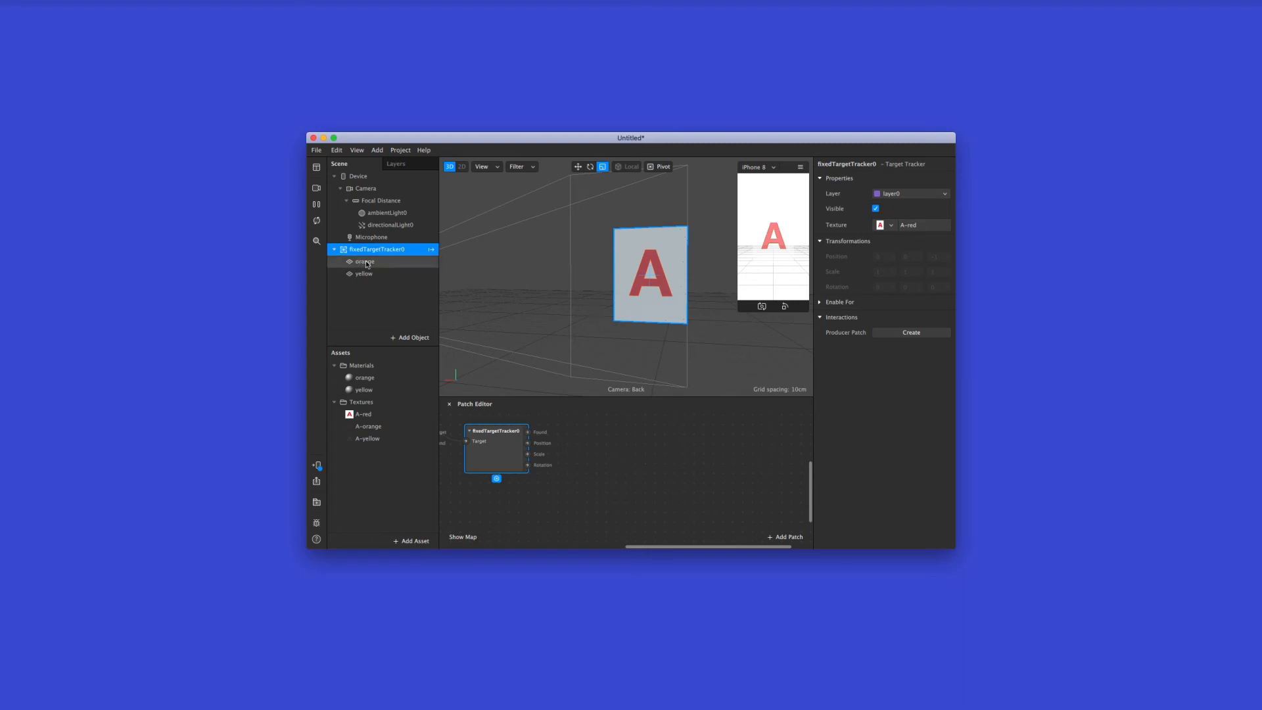
{"action": "left_click", "coordinate": [585, 434]}
{"action": "left_click", "coordinate": [788, 538]}
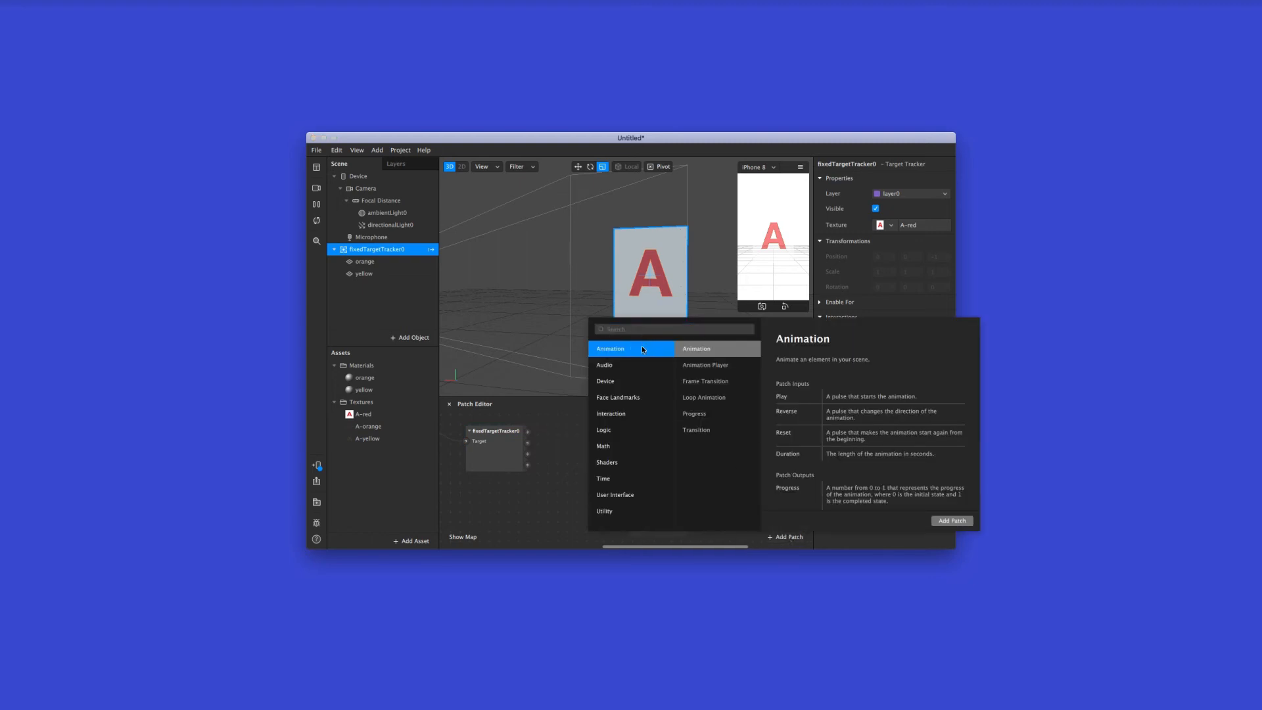
{"action": "left_click", "coordinate": [948, 520]}
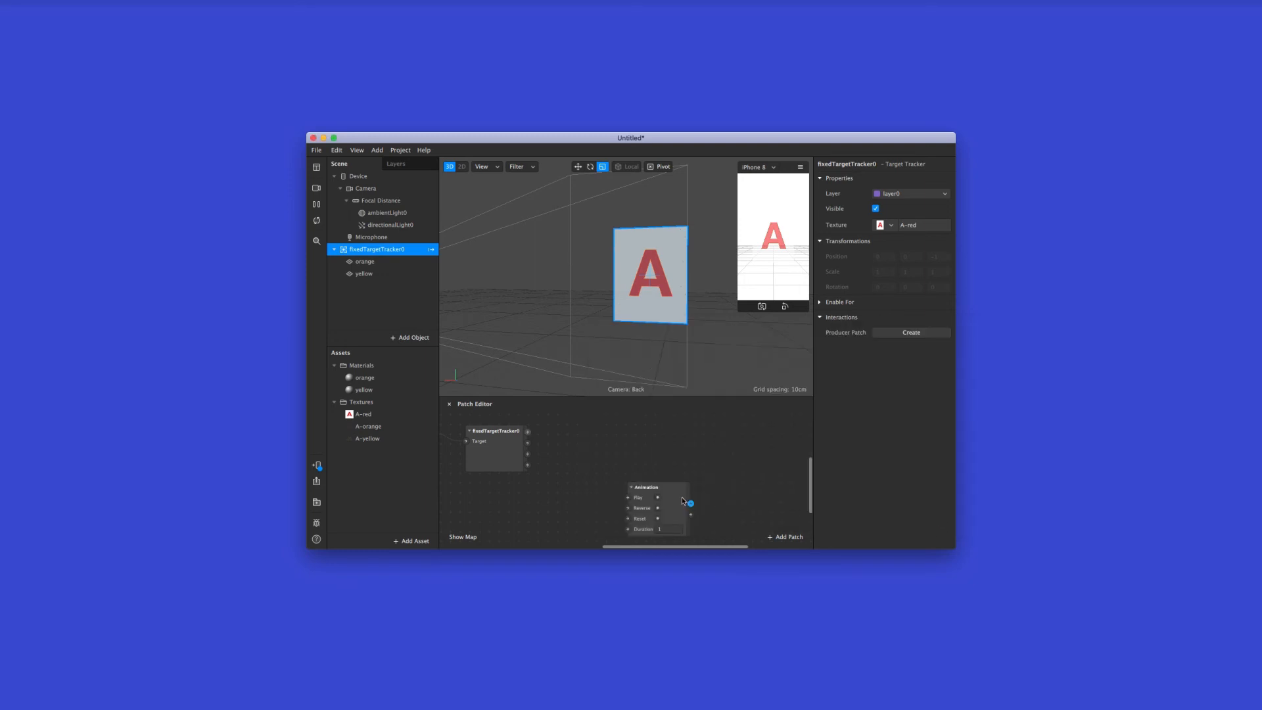
{"action": "left_click_drag", "start_coordinate": [681, 497], "coordinate": [654, 442]}
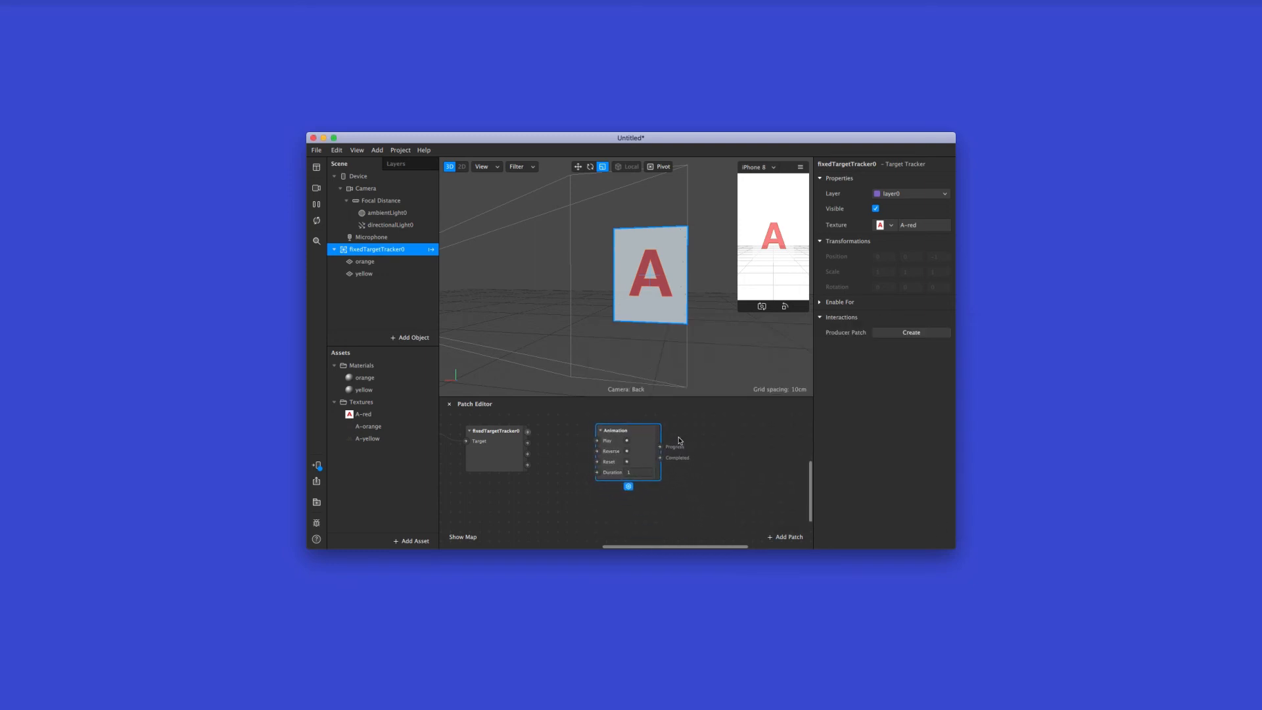
Add a Transition patch and place it to the right of the Animation patch
{"action": "scroll", "coordinate": [677, 437], "scroll_direction": "right", "scroll_amount": 3}
{"action": "left_click", "coordinate": [666, 439]}
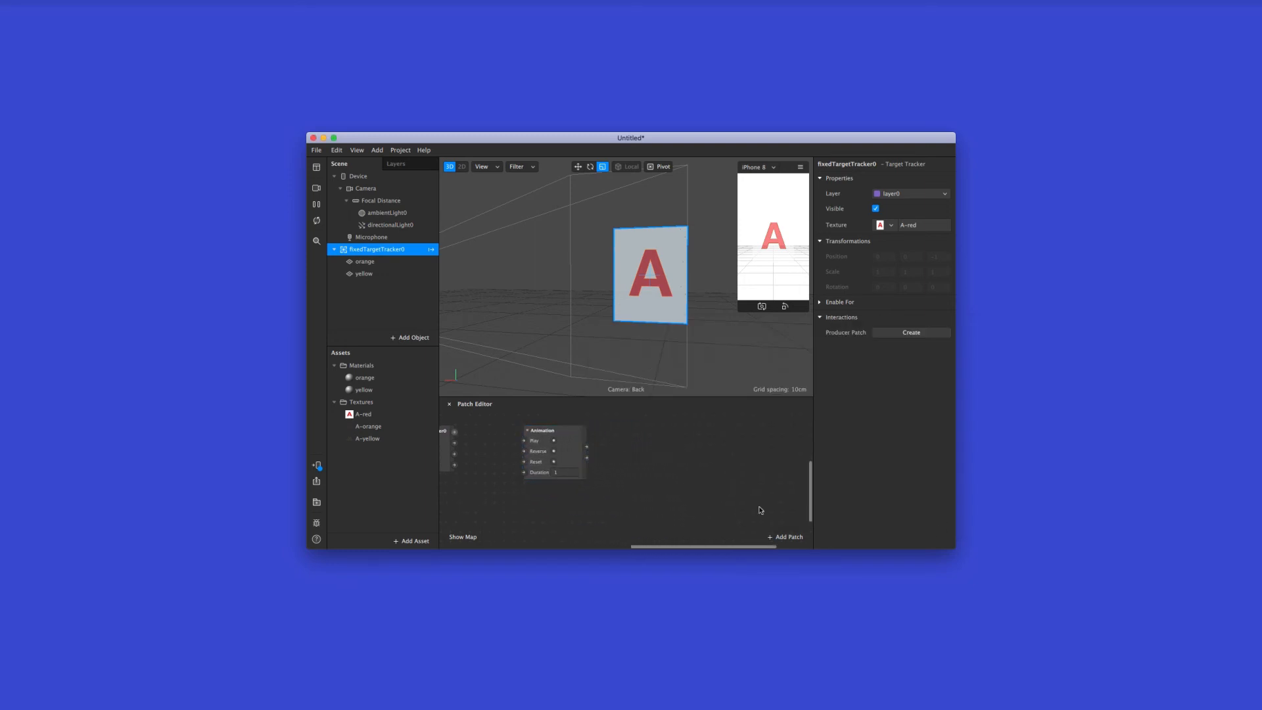
{"action": "left_click", "coordinate": [788, 537]}
{"action": "left_click", "coordinate": [697, 429]}
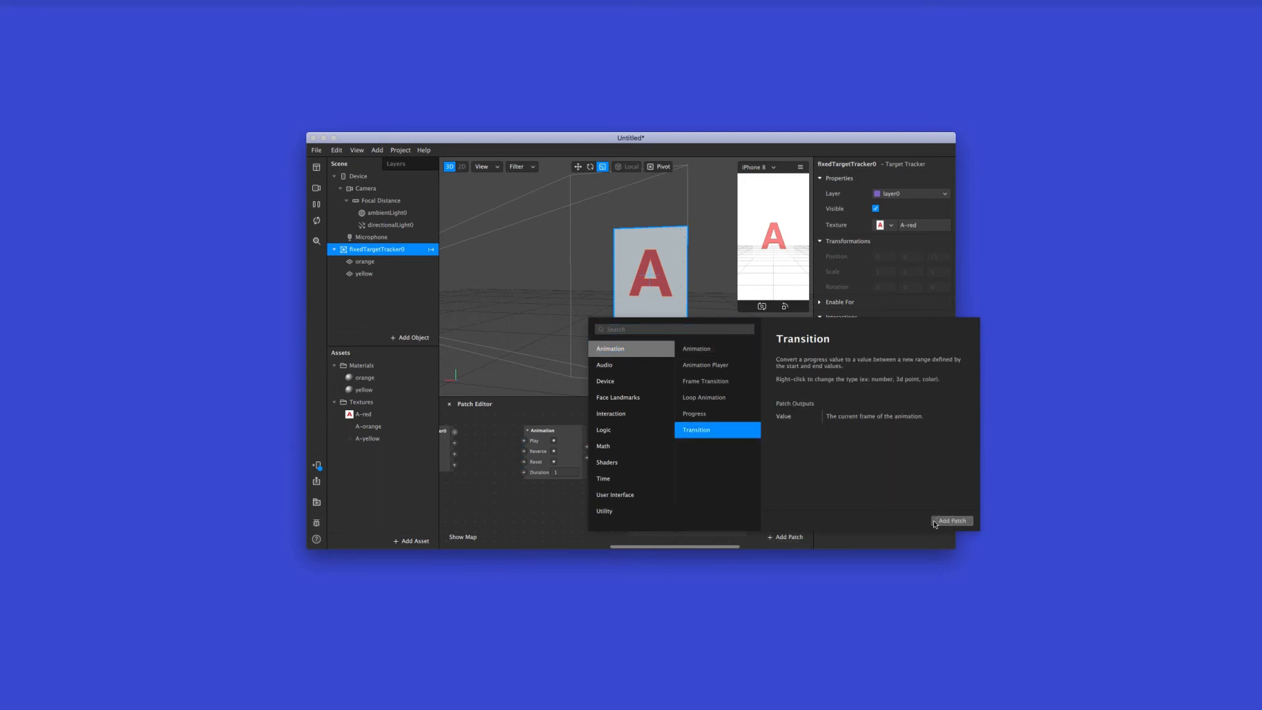
{"action": "left_click", "coordinate": [952, 520]}
{"action": "left_click_drag", "start_coordinate": [735, 495], "coordinate": [731, 433]}
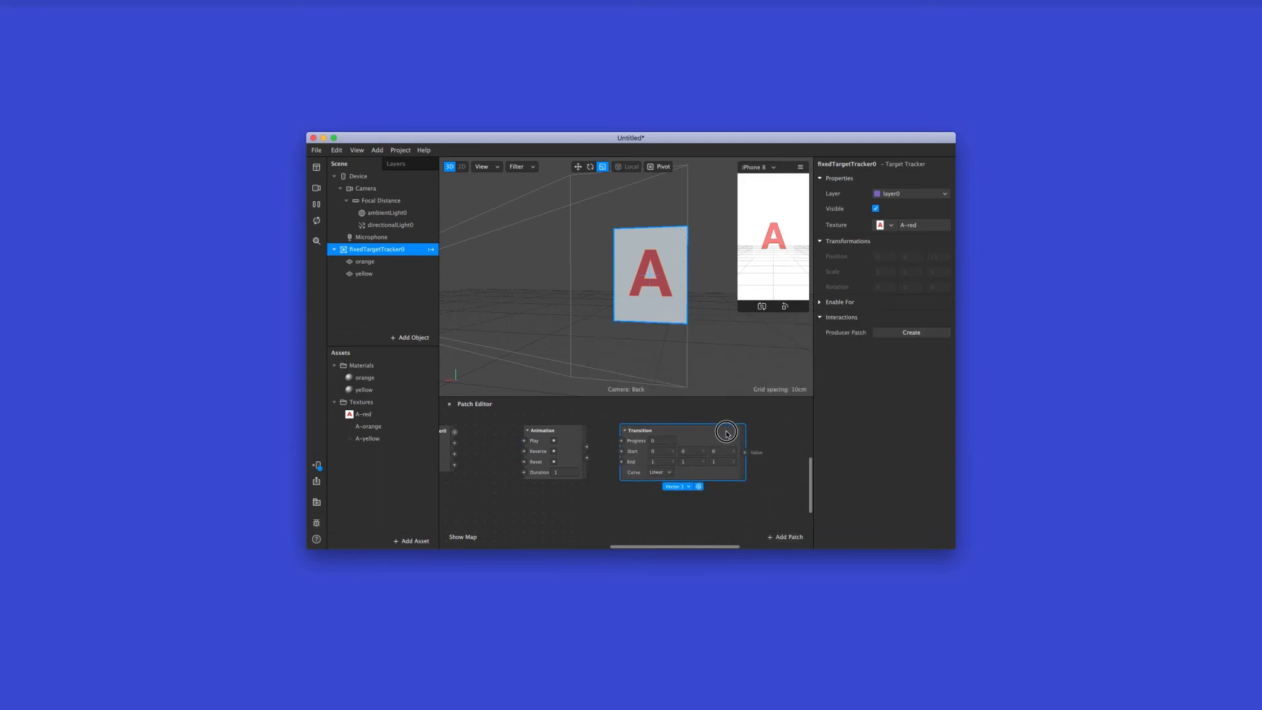
Create a 3D position patch for the orange plane and place it to the right of the Transition patch
{"action": "scroll", "coordinate": [736, 434], "scroll_direction": "right", "scroll_amount": 5}
{"action": "left_click", "coordinate": [737, 441]}
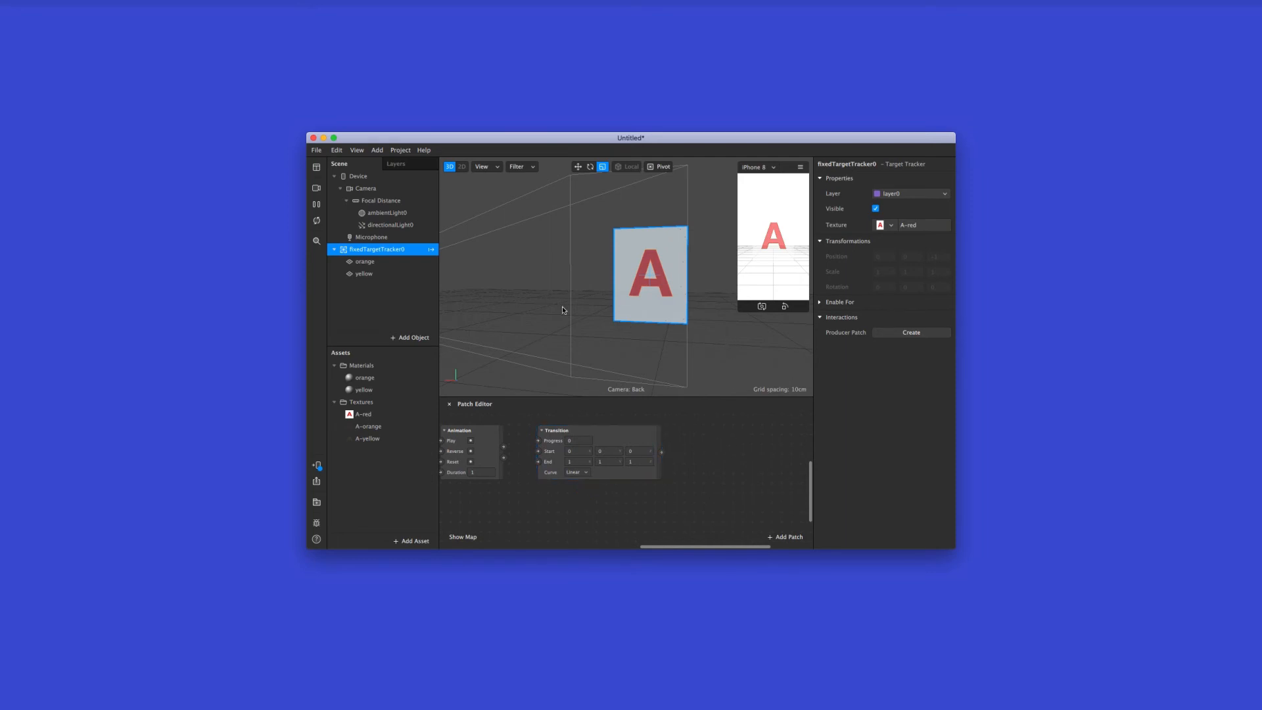
{"action": "left_click", "coordinate": [412, 263]}
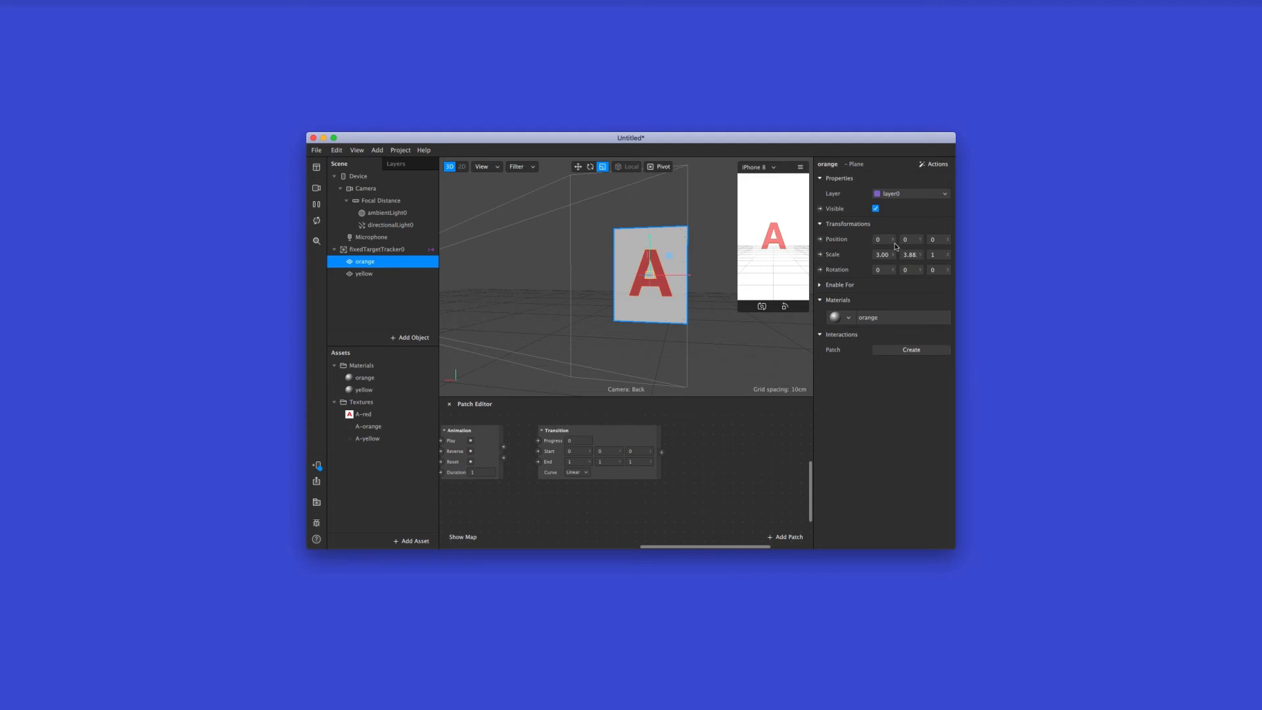
{"action": "left_click", "coordinate": [821, 240]}
{"action": "left_click_drag", "start_coordinate": [673, 493], "coordinate": [739, 446]}
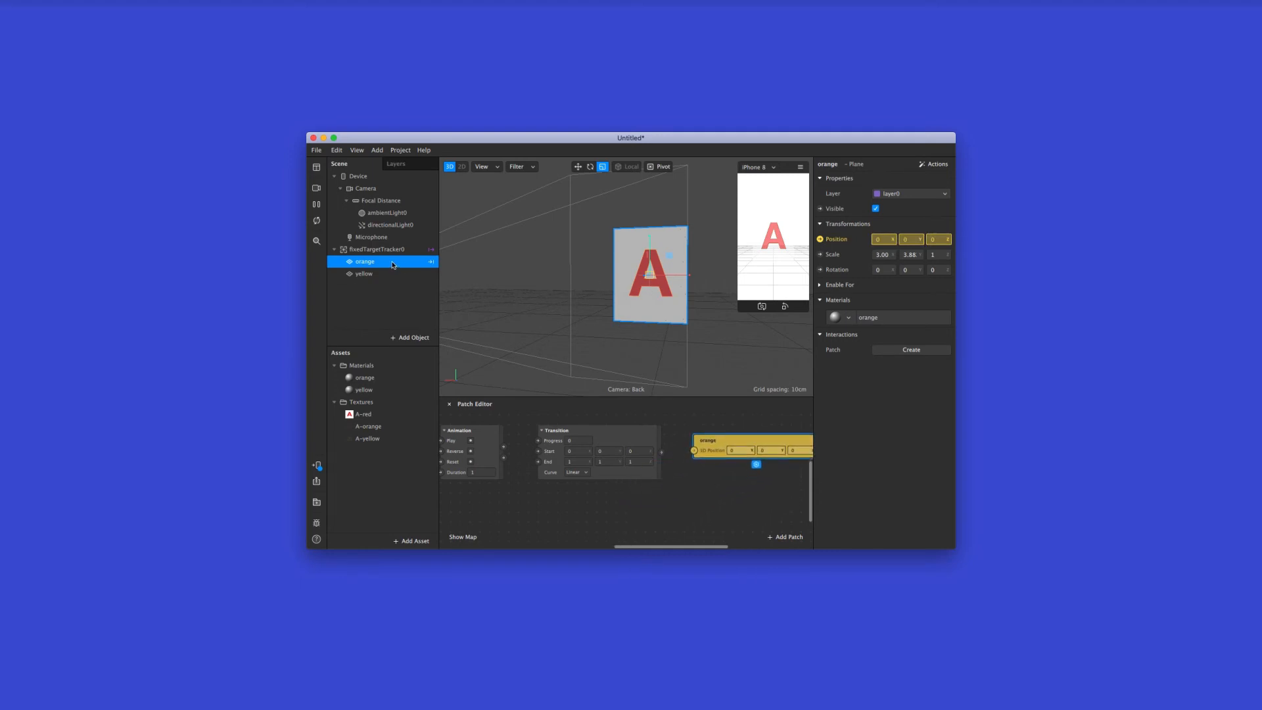
Connect the fixed target tracker's Found output to the Animation patch's Play input through a Pulse patch
{"action": "scroll", "coordinate": [695, 500], "scroll_direction": "left", "scroll_amount": 3}
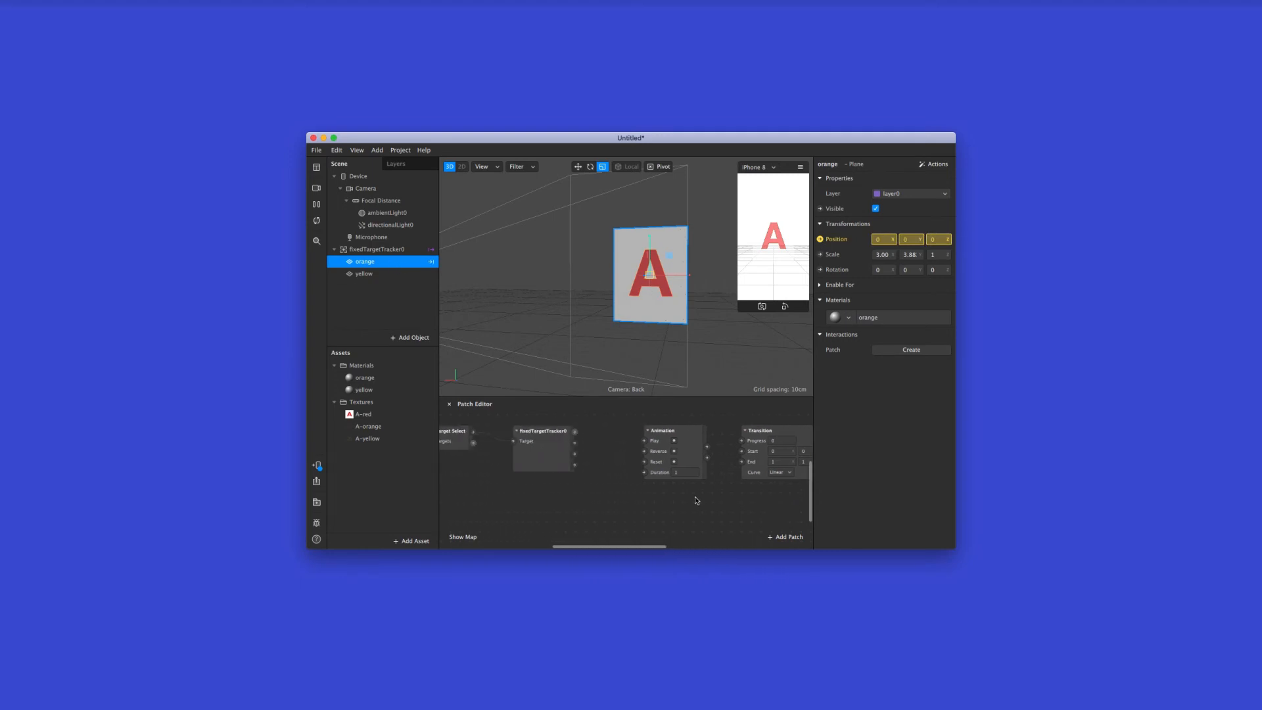
{"action": "scroll", "coordinate": [696, 500], "scroll_direction": "left", "scroll_amount": 5}
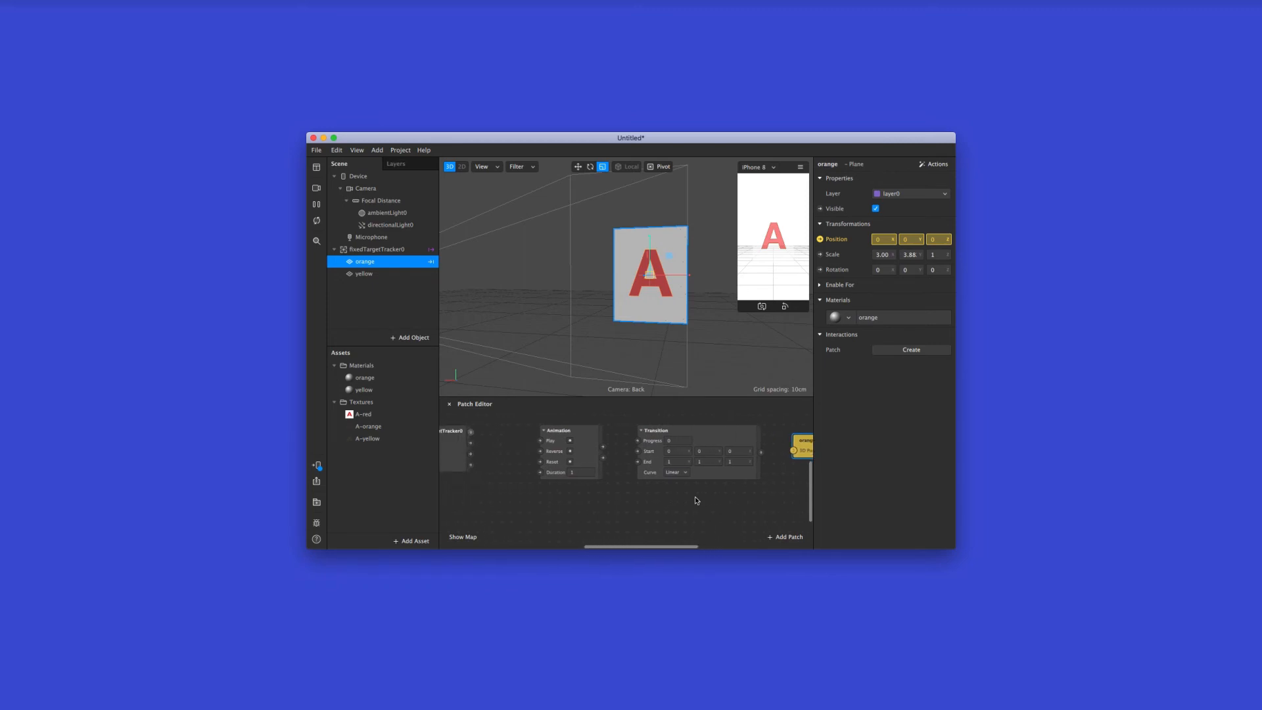
{"action": "scroll", "coordinate": [696, 500], "scroll_direction": "right", "scroll_amount": 2}
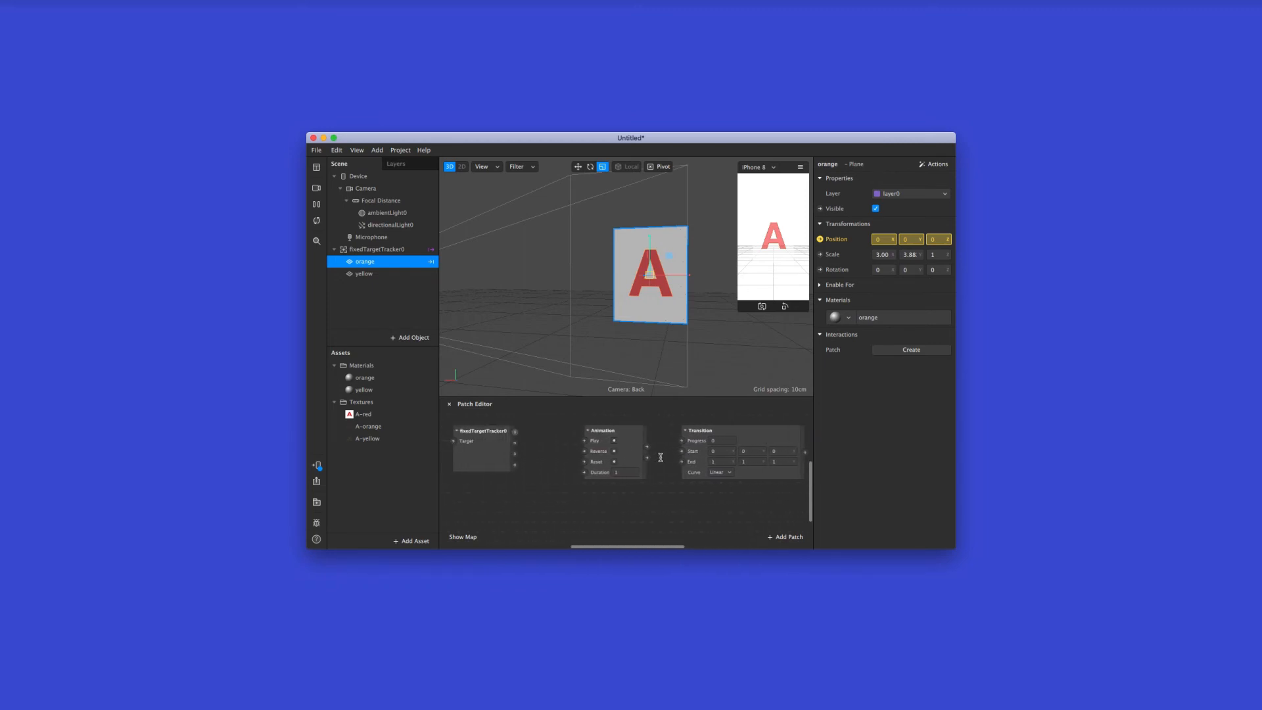
{"action": "scroll", "coordinate": [529, 436], "scroll_direction": "left", "scroll_amount": 1}
{"action": "left_click", "coordinate": [518, 435]}
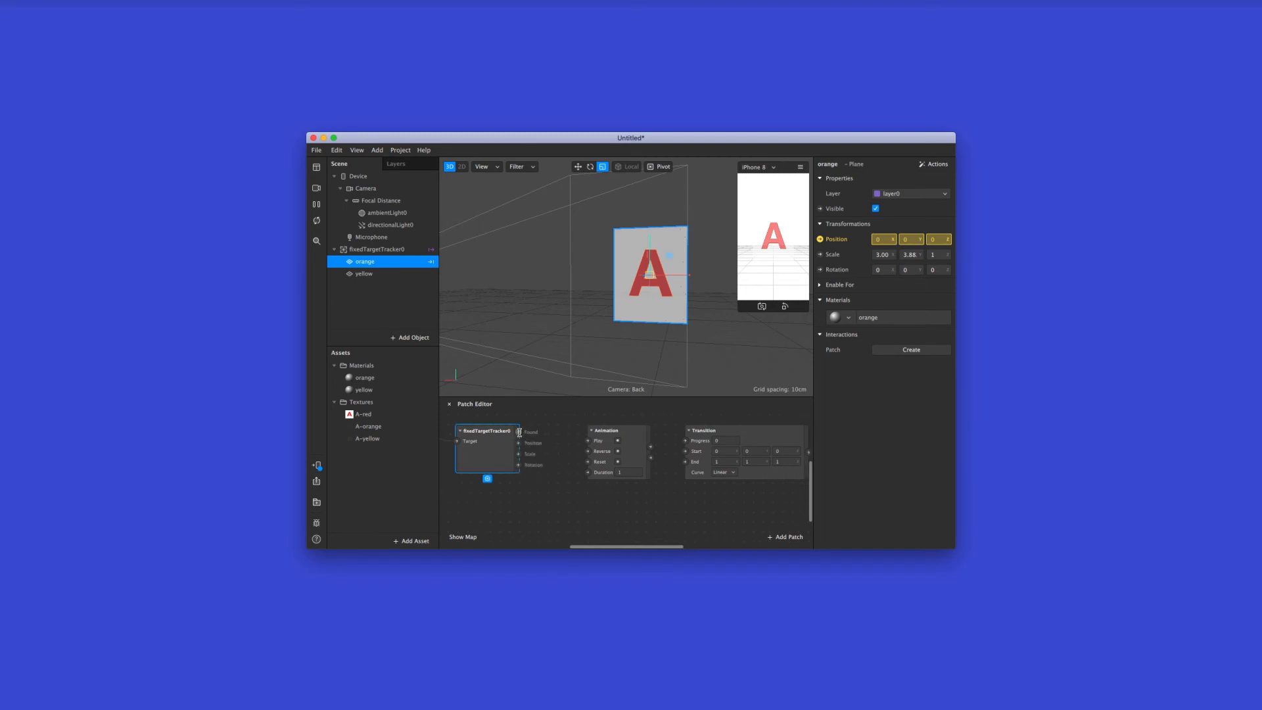
{"action": "left_click_drag", "start_coordinate": [519, 432], "coordinate": [587, 441]}
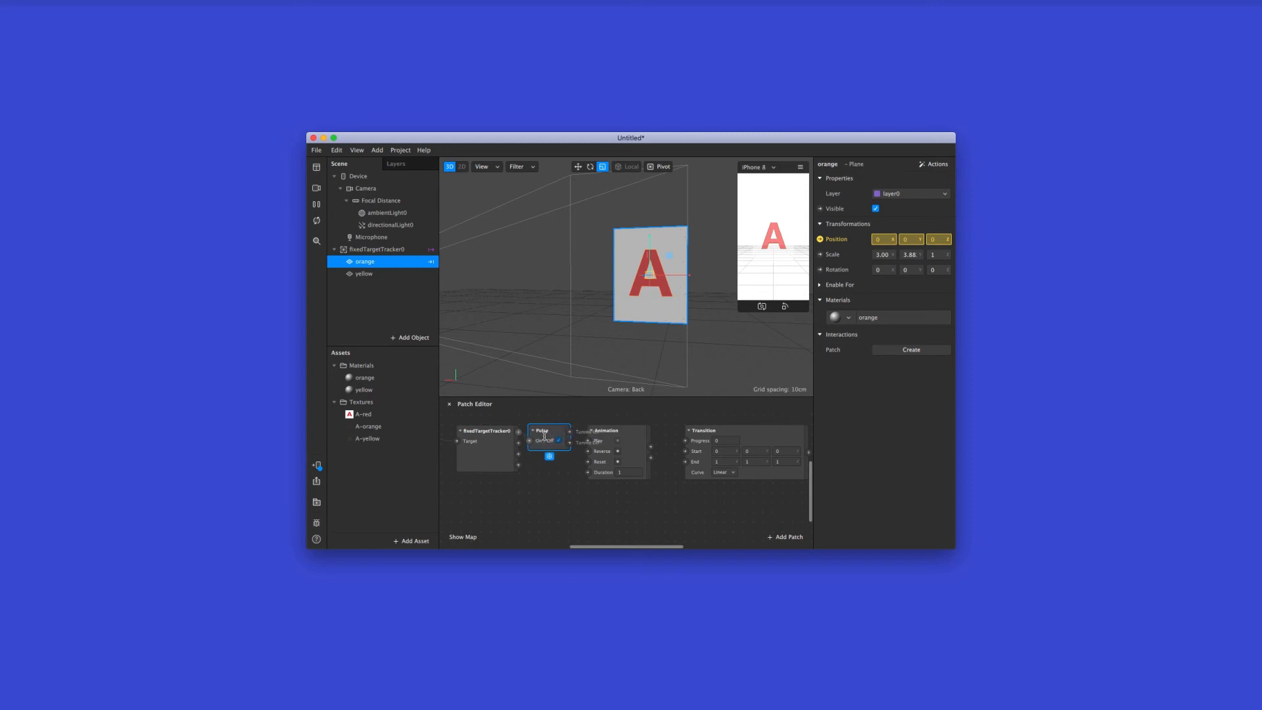
Connect the Animation's Progress output to the Transition's Progress input and the Transition's value to the orange plane's 3D position
{"action": "left_click", "coordinate": [633, 431]}
{"action": "scroll", "coordinate": [637, 434], "scroll_direction": "right", "scroll_amount": 3}
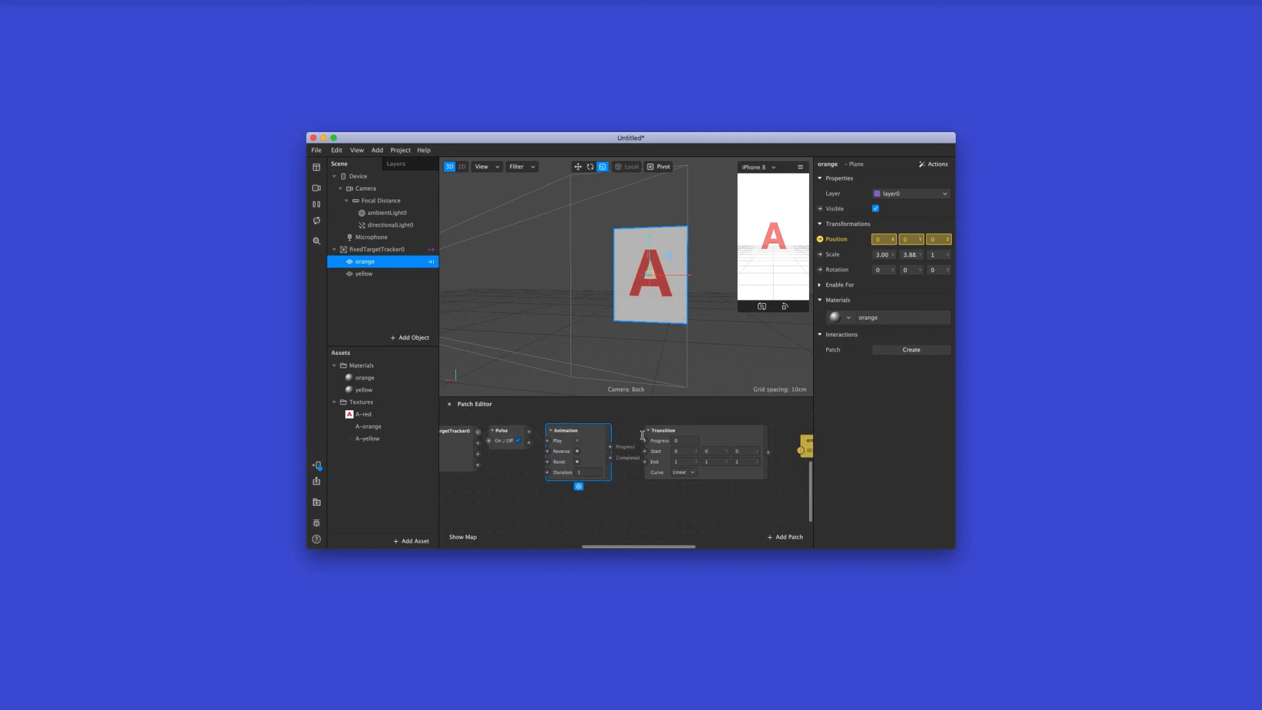
{"action": "scroll", "coordinate": [471, 443], "scroll_direction": "left", "scroll_amount": 1}
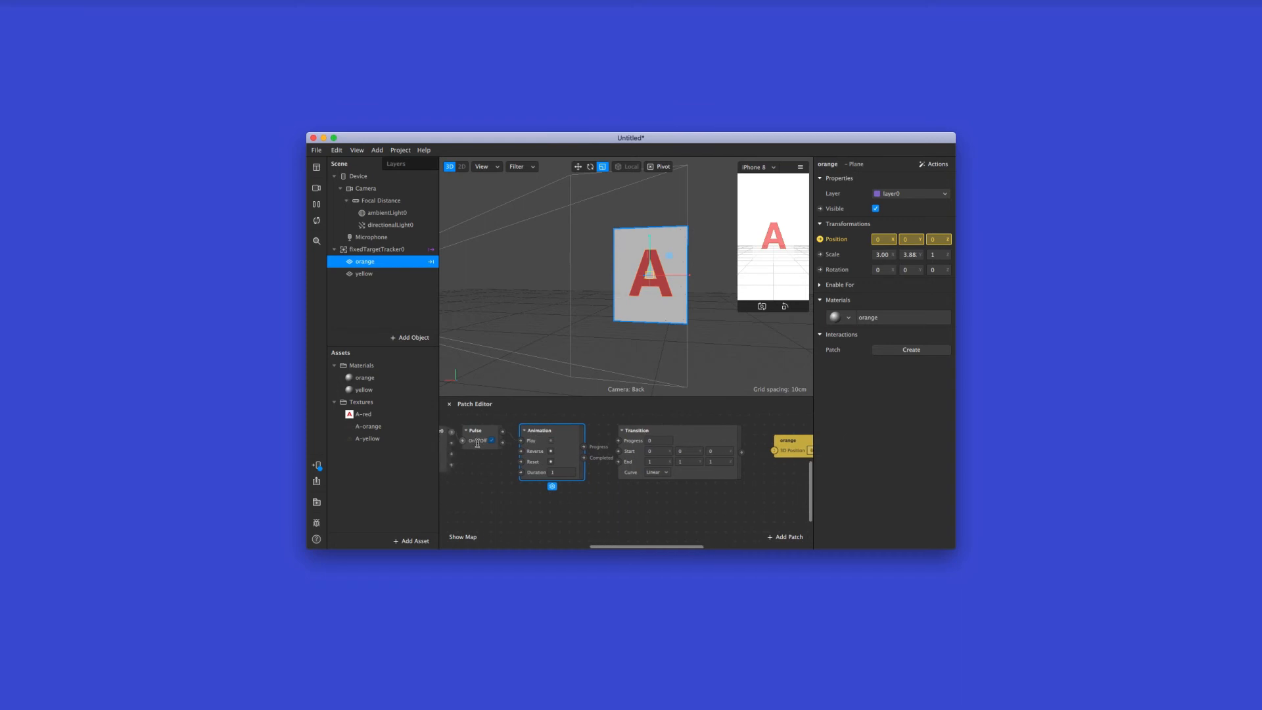
{"action": "scroll", "coordinate": [550, 442], "scroll_direction": "right", "scroll_amount": 2}
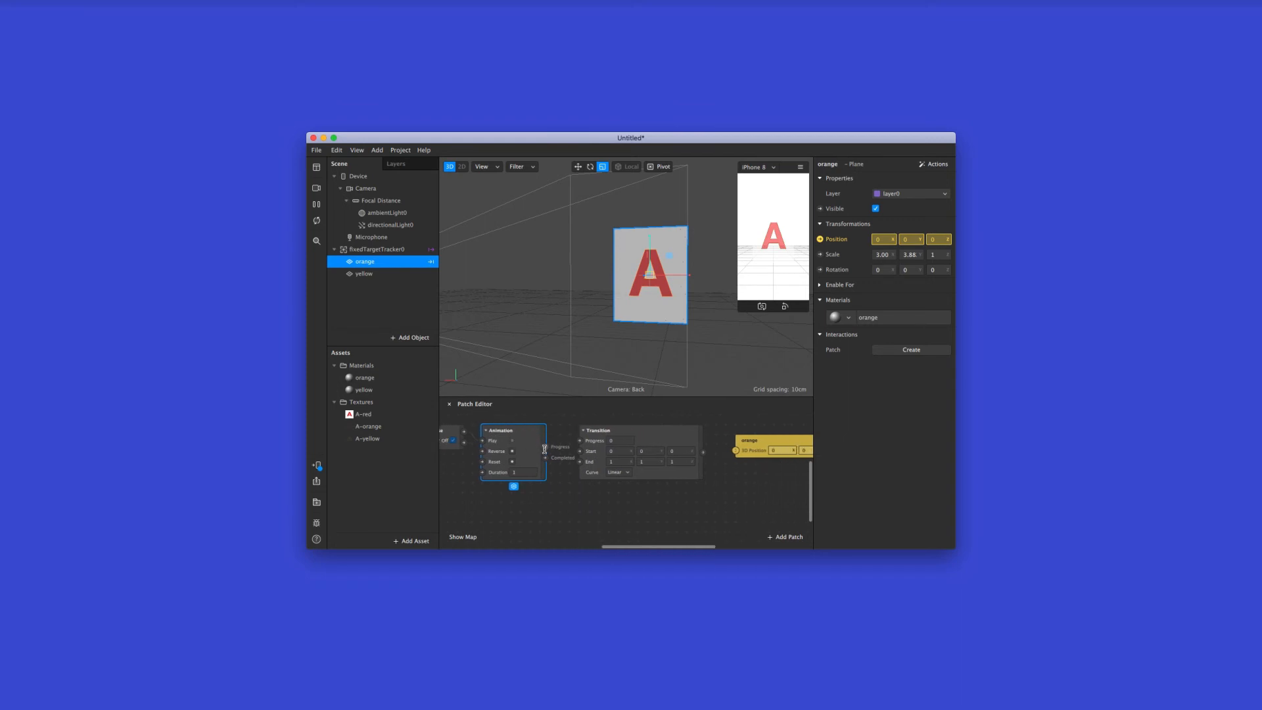
{"action": "left_click_drag", "start_coordinate": [544, 448], "coordinate": [579, 440]}
{"action": "scroll", "coordinate": [646, 429], "scroll_direction": "right", "scroll_amount": 4}
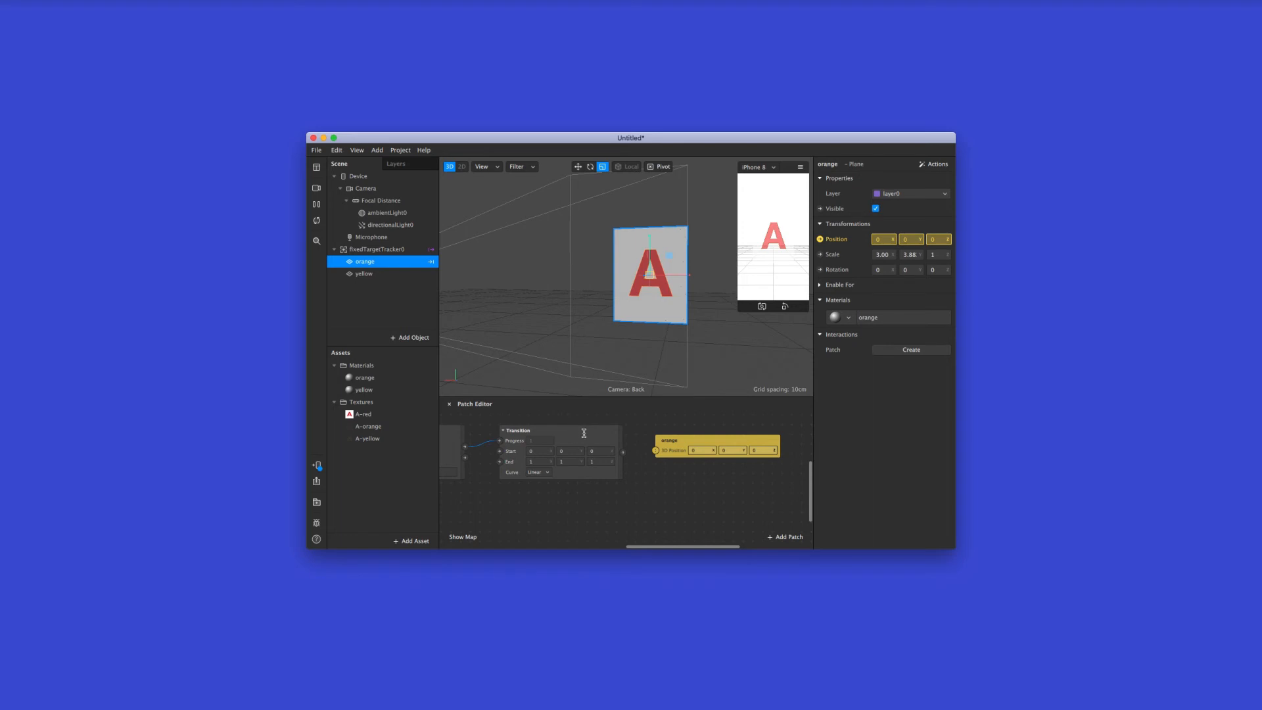
{"action": "left_click_drag", "start_coordinate": [624, 452], "coordinate": [655, 450]}
Set the End values of the orange plane's Transition to 0, 0 and 0.2
{"action": "scroll", "coordinate": [534, 461], "scroll_direction": "left", "scroll_amount": 4}
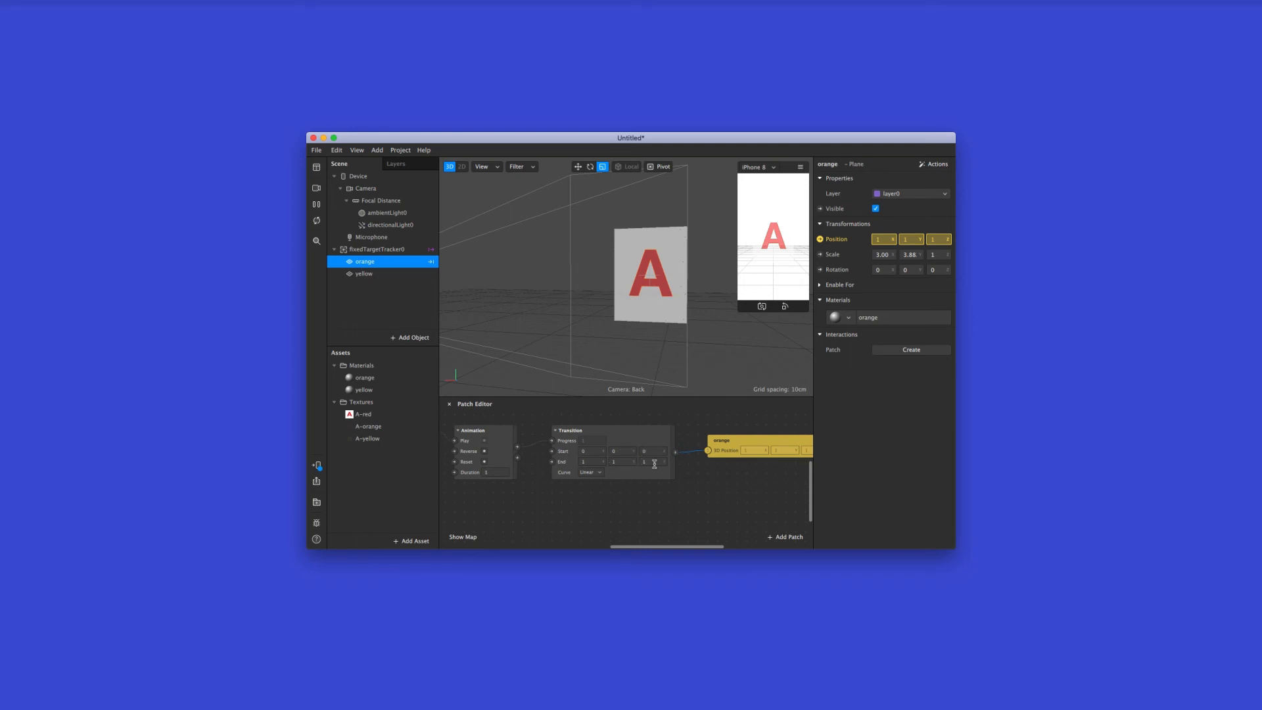
{"action": "left_click", "coordinate": [592, 461]}
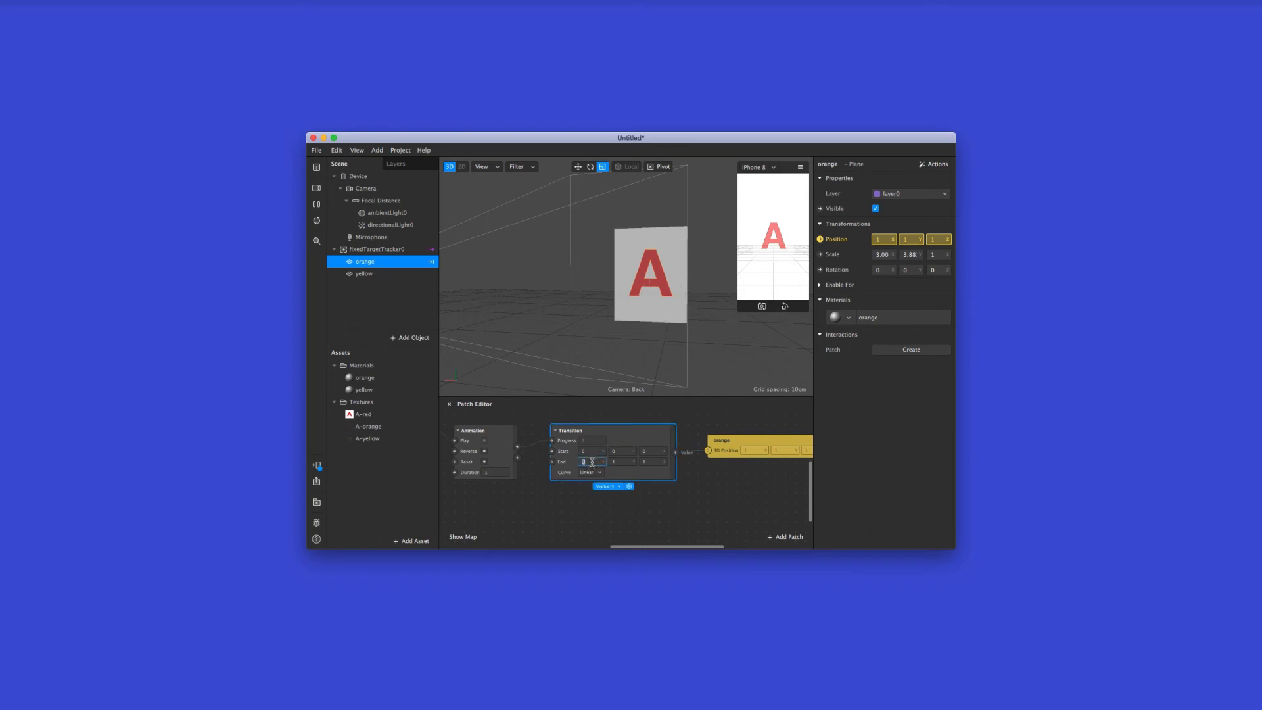
{"action": "type", "text": "0"}
{"action": "left_click", "coordinate": [622, 461]}
{"action": "left_click", "coordinate": [652, 462]}
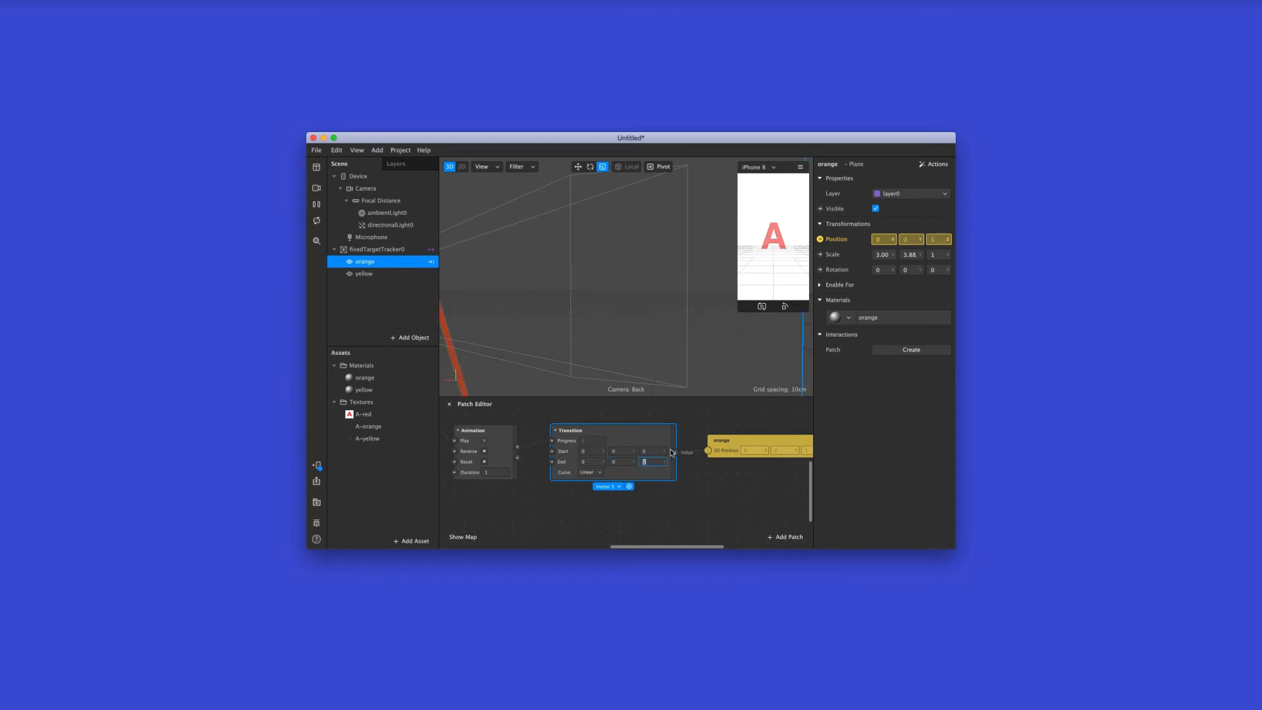
{"action": "key", "text": "Return"}
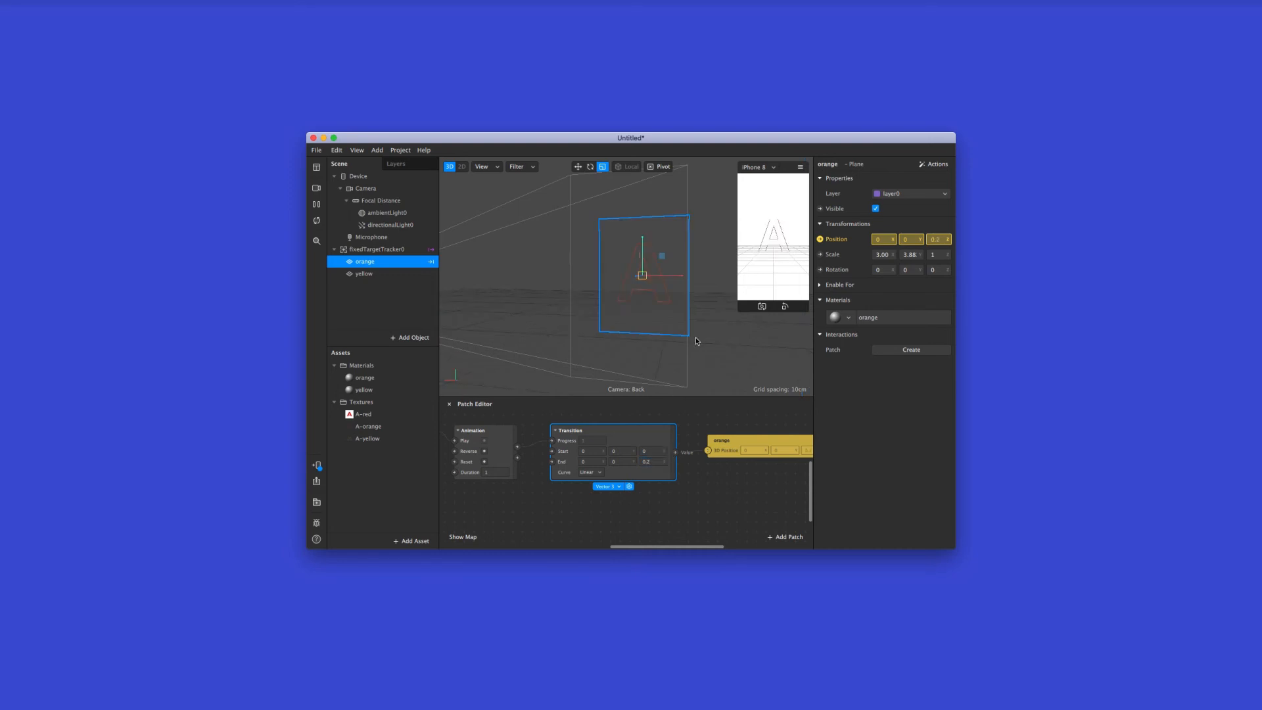
{"action": "left_click", "coordinate": [701, 489]}
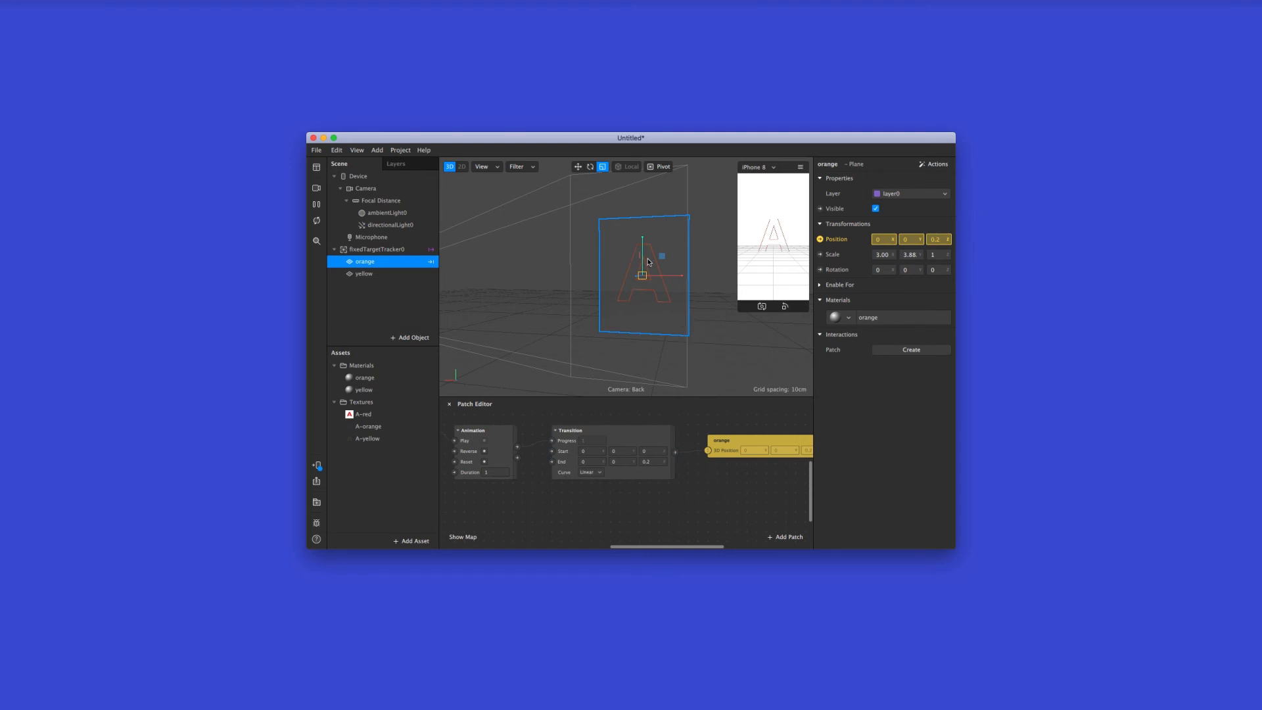
{"action": "scroll", "coordinate": [647, 261], "scroll_direction": "up", "scroll_amount": 5}
{"action": "left_click", "coordinate": [717, 496]}
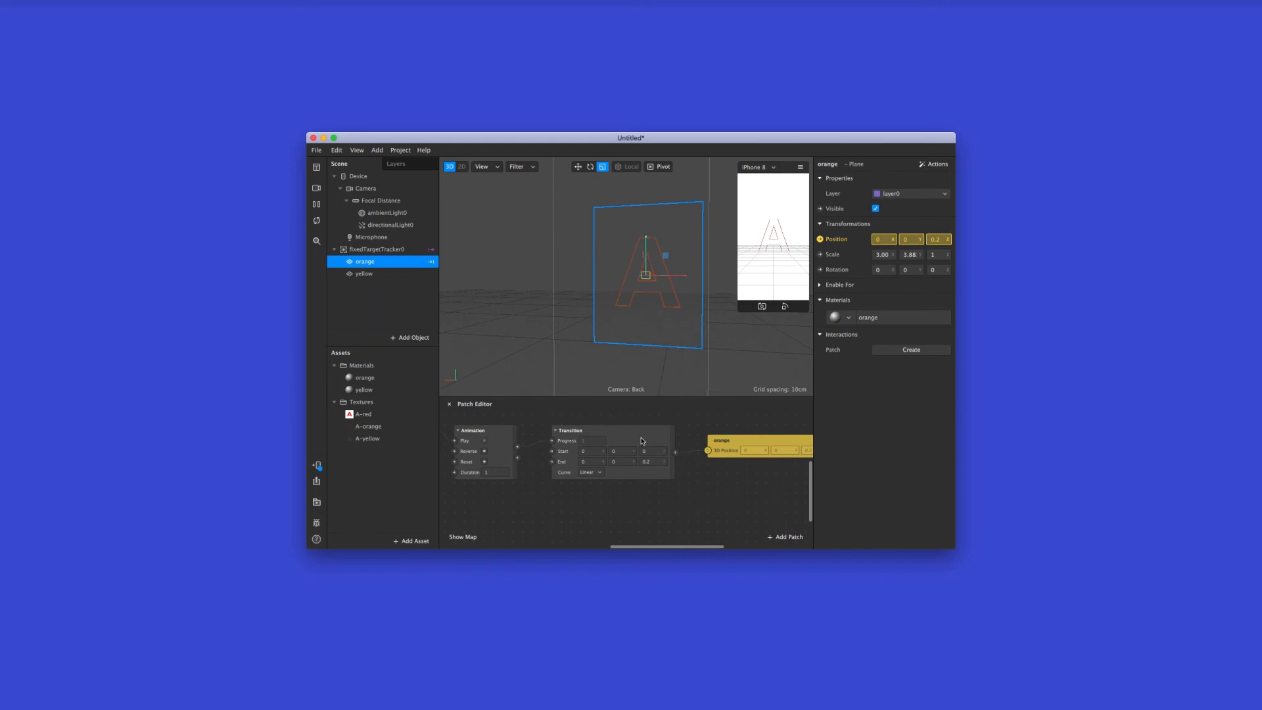
{"action": "scroll", "coordinate": [642, 441], "scroll_direction": "down", "scroll_amount": 2}
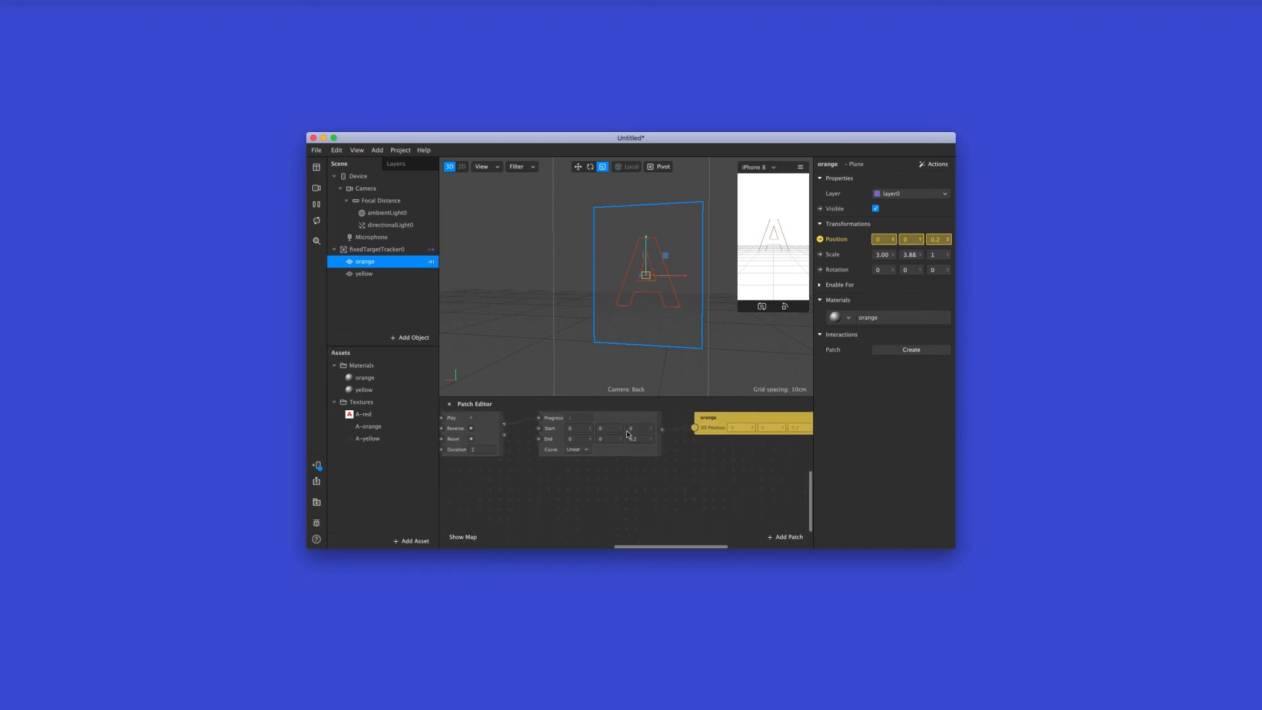
{"action": "scroll", "coordinate": [628, 434], "scroll_direction": "up", "scroll_amount": 2}
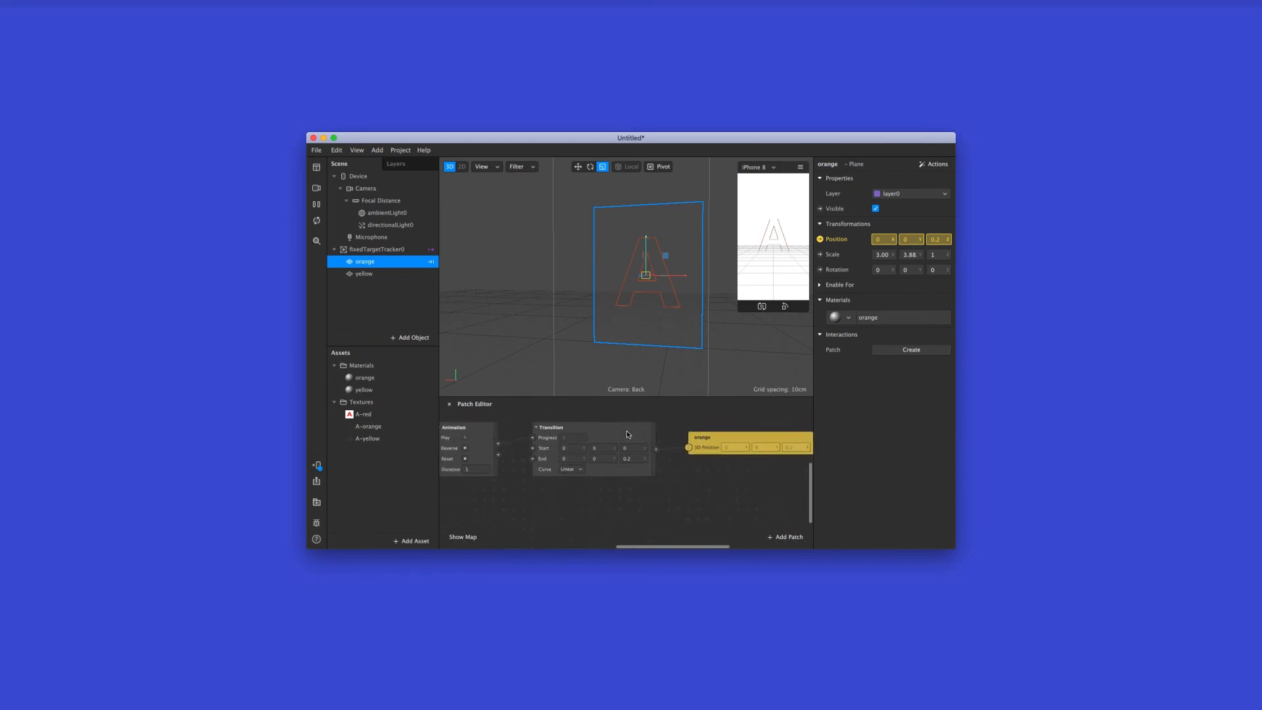
Add a second Animation patch for the yellow plane and align it below the first Animation patch
{"action": "left_click", "coordinate": [377, 273]}
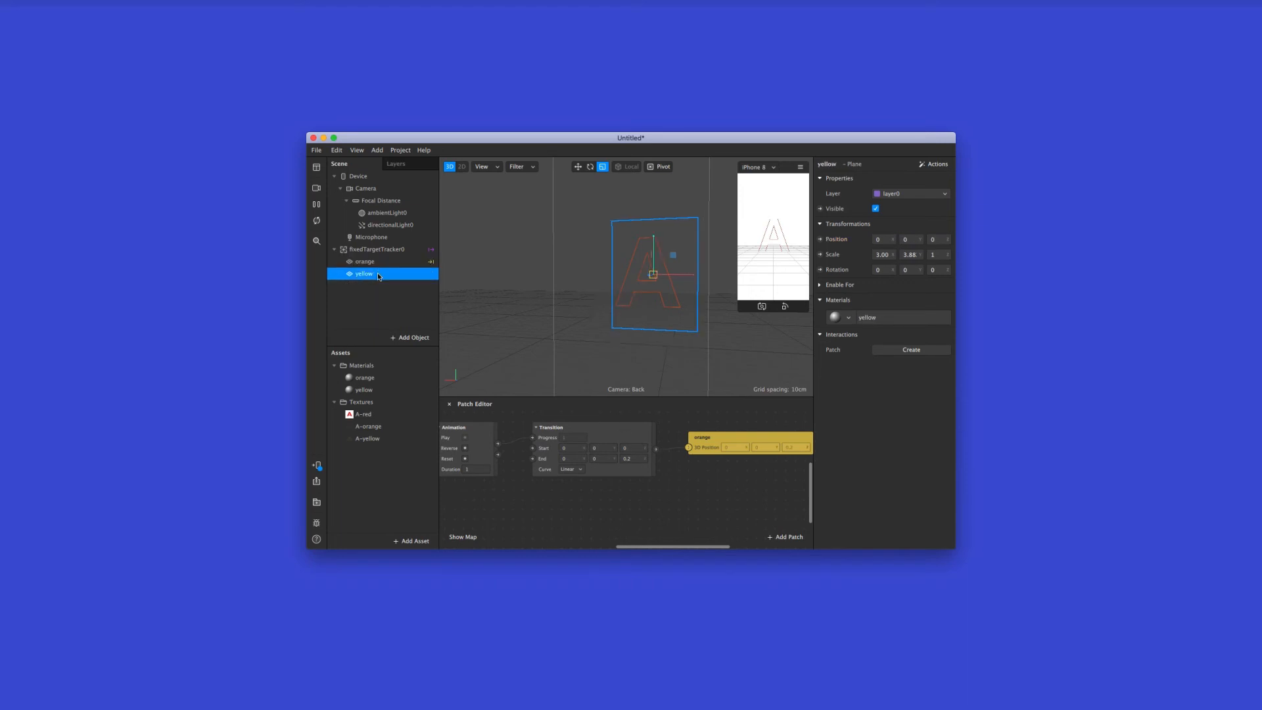
{"action": "scroll", "coordinate": [640, 519], "scroll_direction": "left", "scroll_amount": 3}
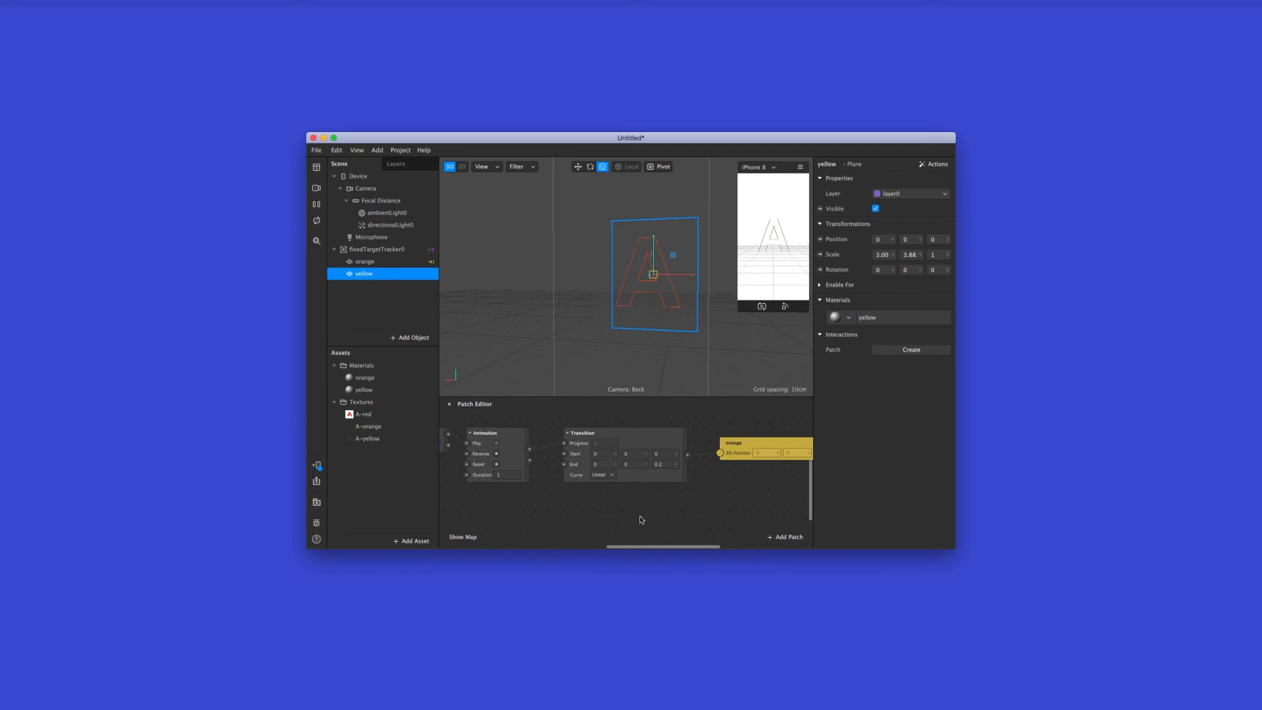
{"action": "scroll", "coordinate": [641, 520], "scroll_direction": "down", "scroll_amount": 1}
{"action": "scroll", "coordinate": [519, 496], "scroll_direction": "left", "scroll_amount": 3}
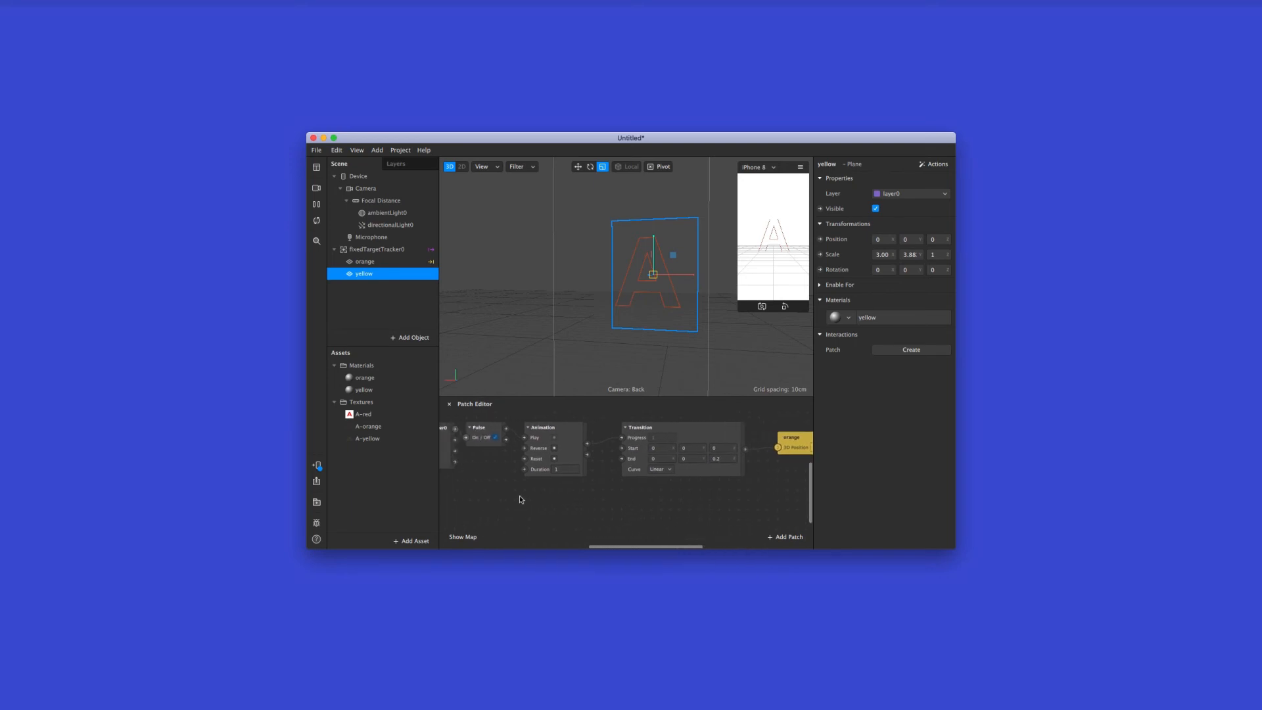
{"action": "right_click", "coordinate": [535, 500]}
{"action": "left_click", "coordinate": [478, 316]}
{"action": "left_click", "coordinate": [701, 486]}
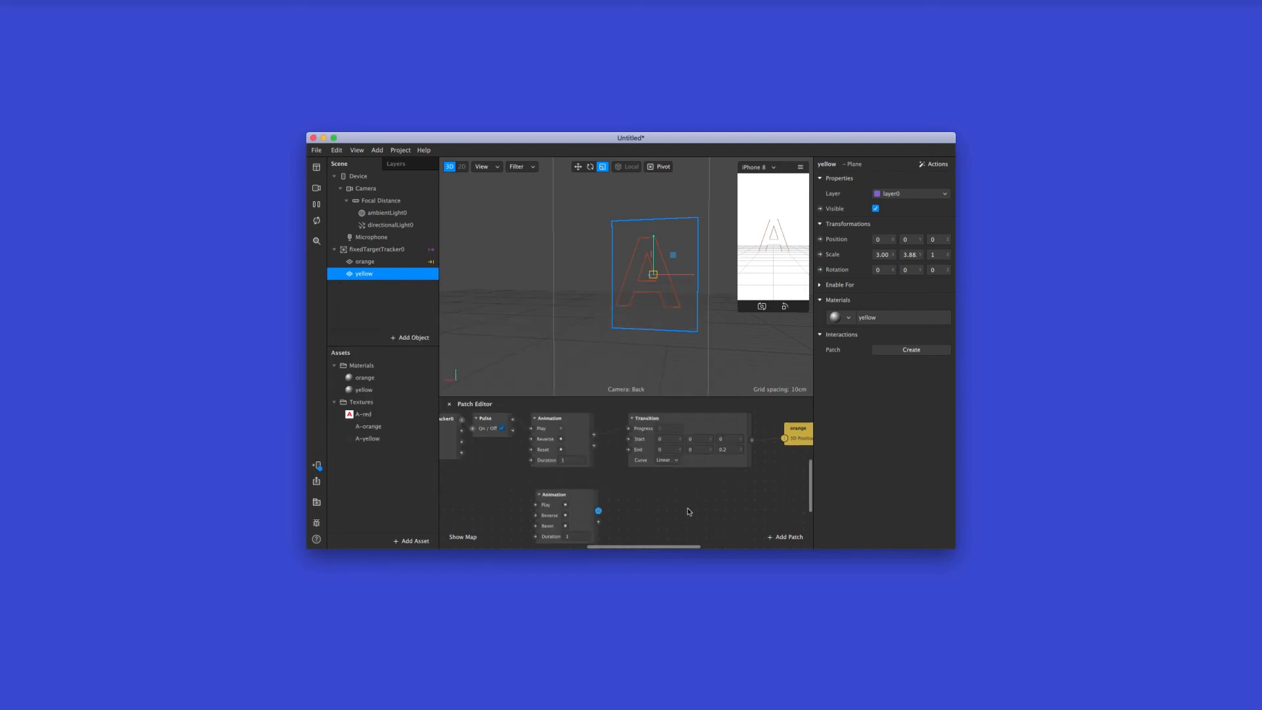
{"action": "left_click", "coordinate": [583, 482]}
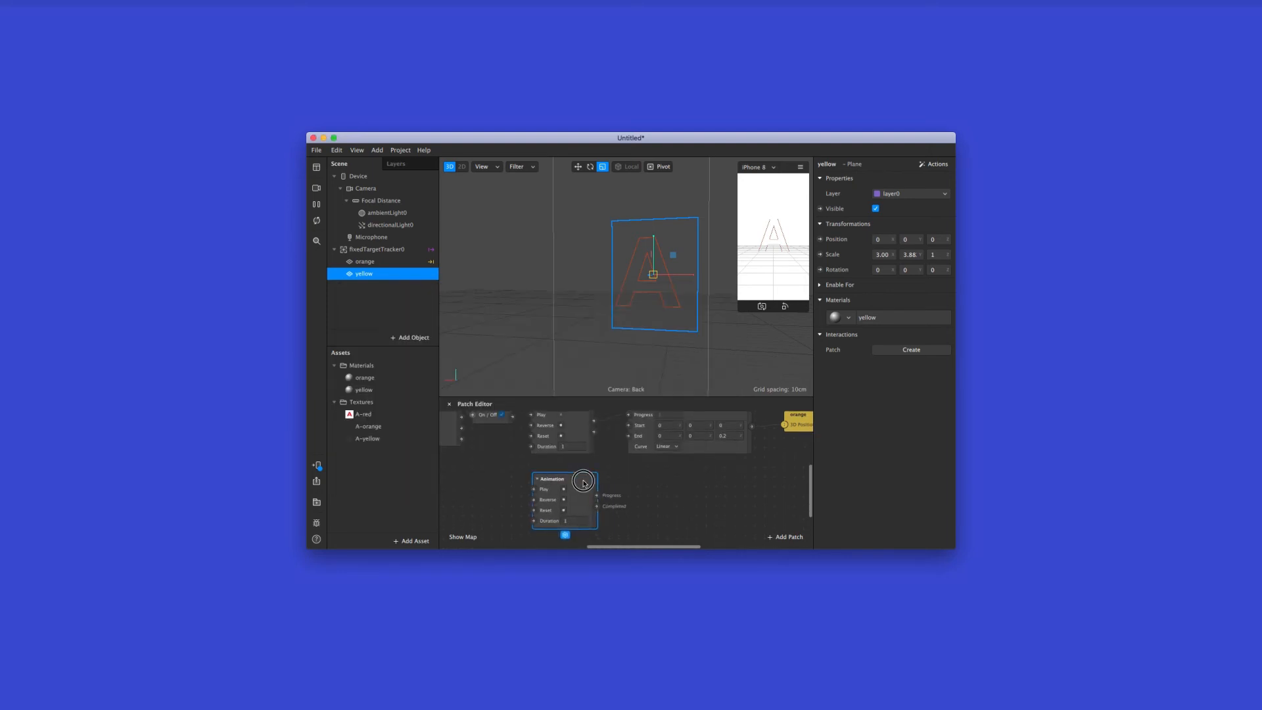
Add a second Transition patch and place it beside the second Animation patch, below the first Transition
{"action": "right_click", "coordinate": [630, 470]}
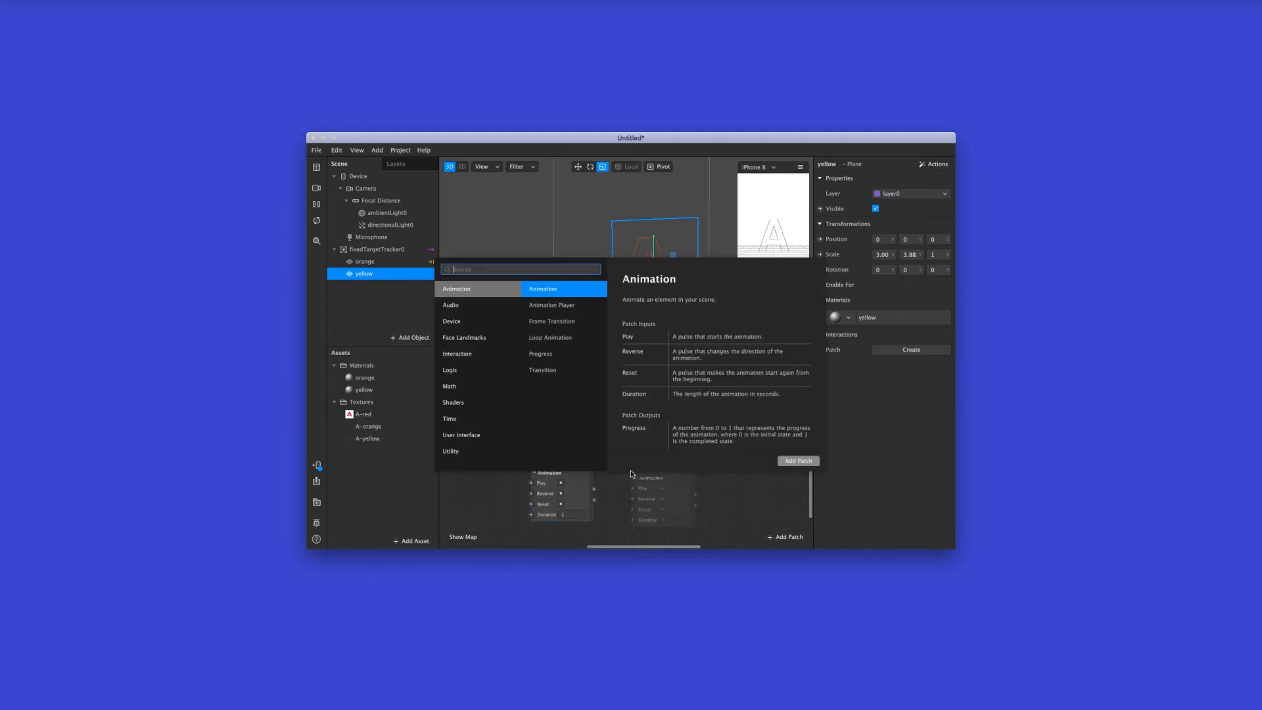
{"action": "double_click", "coordinate": [577, 372]}
{"action": "left_click", "coordinate": [734, 485]}
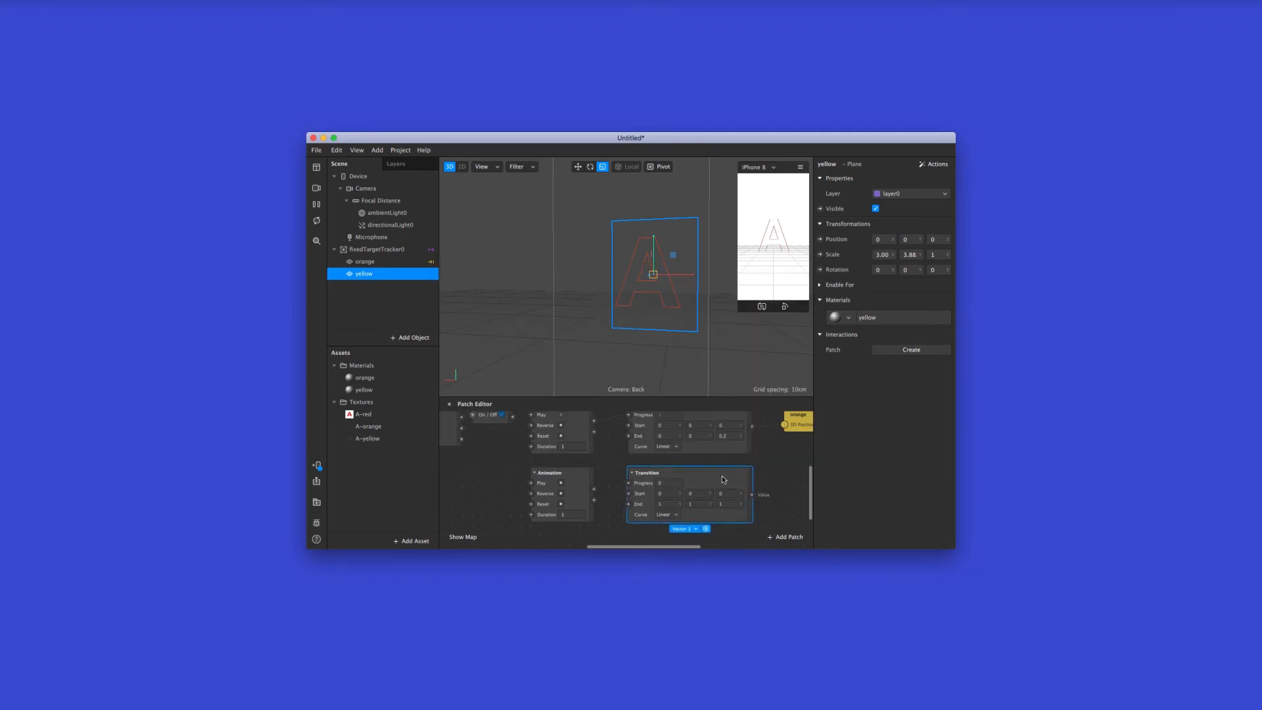
Create a 3D position patch for the yellow plane and place it below the orange position patch
{"action": "scroll", "coordinate": [754, 471], "scroll_direction": "right", "scroll_amount": 4}
{"action": "scroll", "coordinate": [754, 470], "scroll_direction": "up", "scroll_amount": 2}
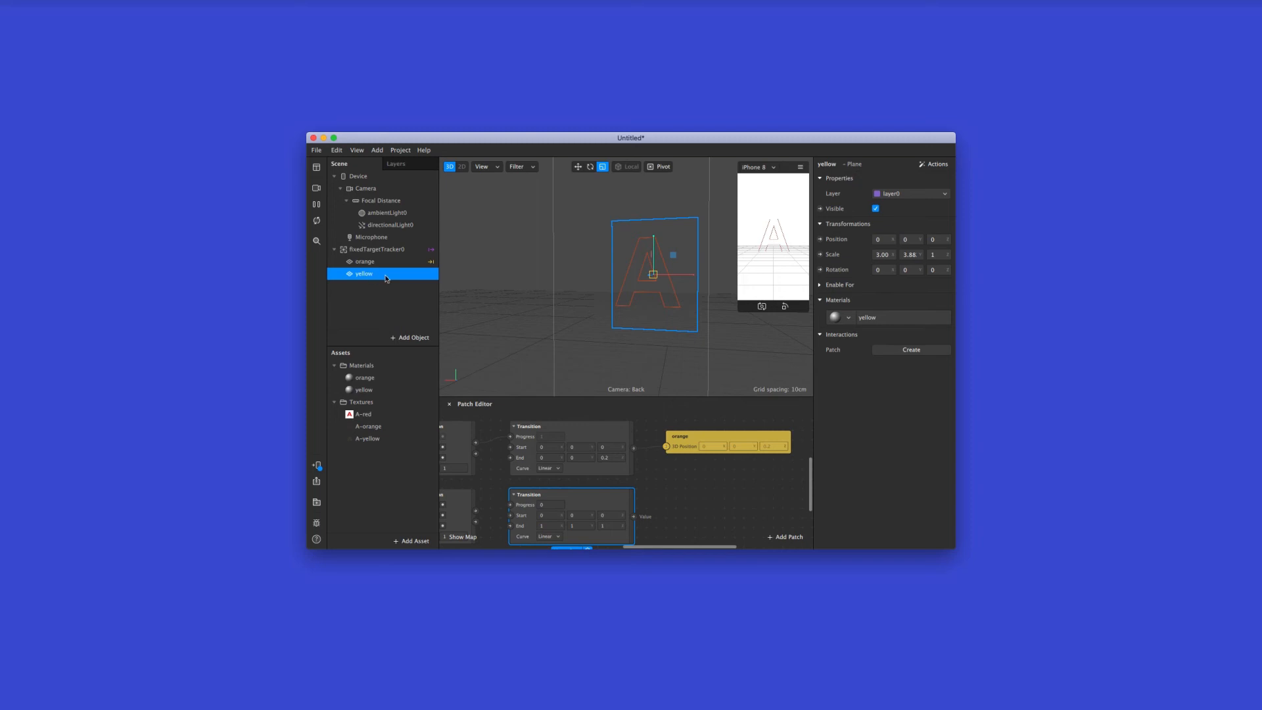
{"action": "left_click", "coordinate": [821, 240]}
{"action": "left_click_drag", "start_coordinate": [684, 489], "coordinate": [726, 505]}
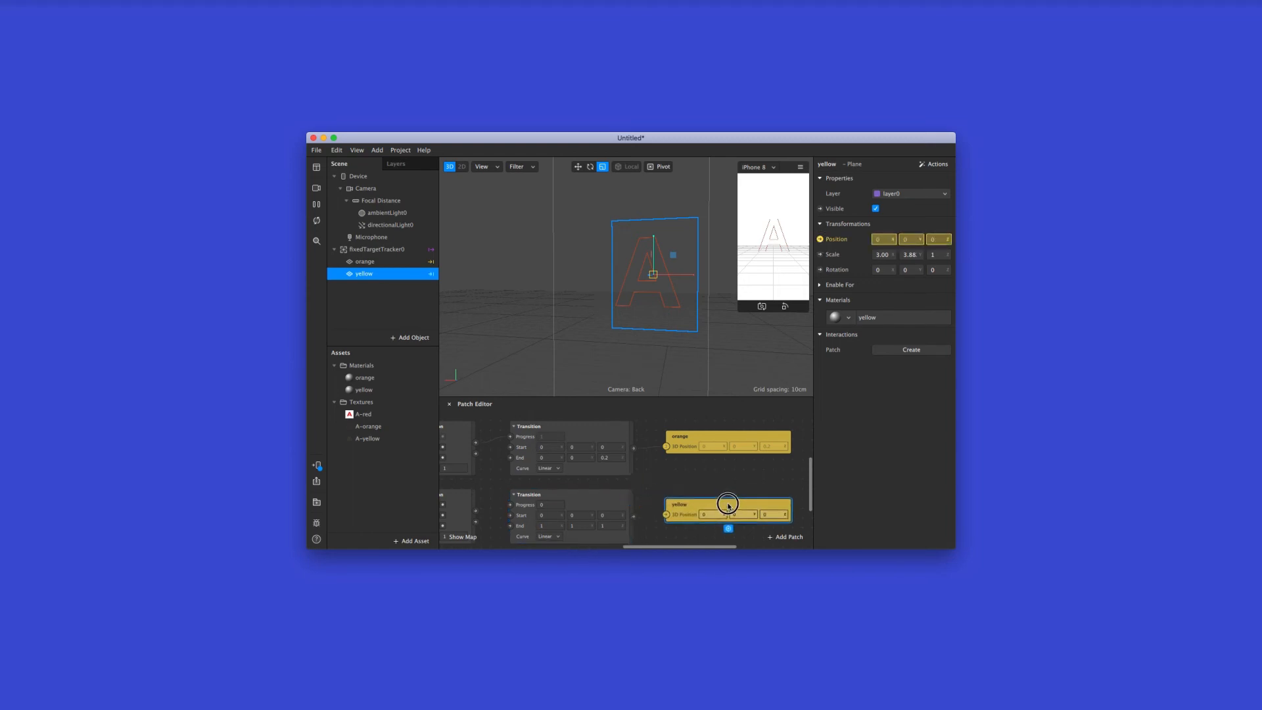
Connect the tracker's Found output to the second Animation's Play input and place the added Pulse patch below the first Pulse
{"action": "scroll", "coordinate": [657, 486], "scroll_direction": "left", "scroll_amount": 5}
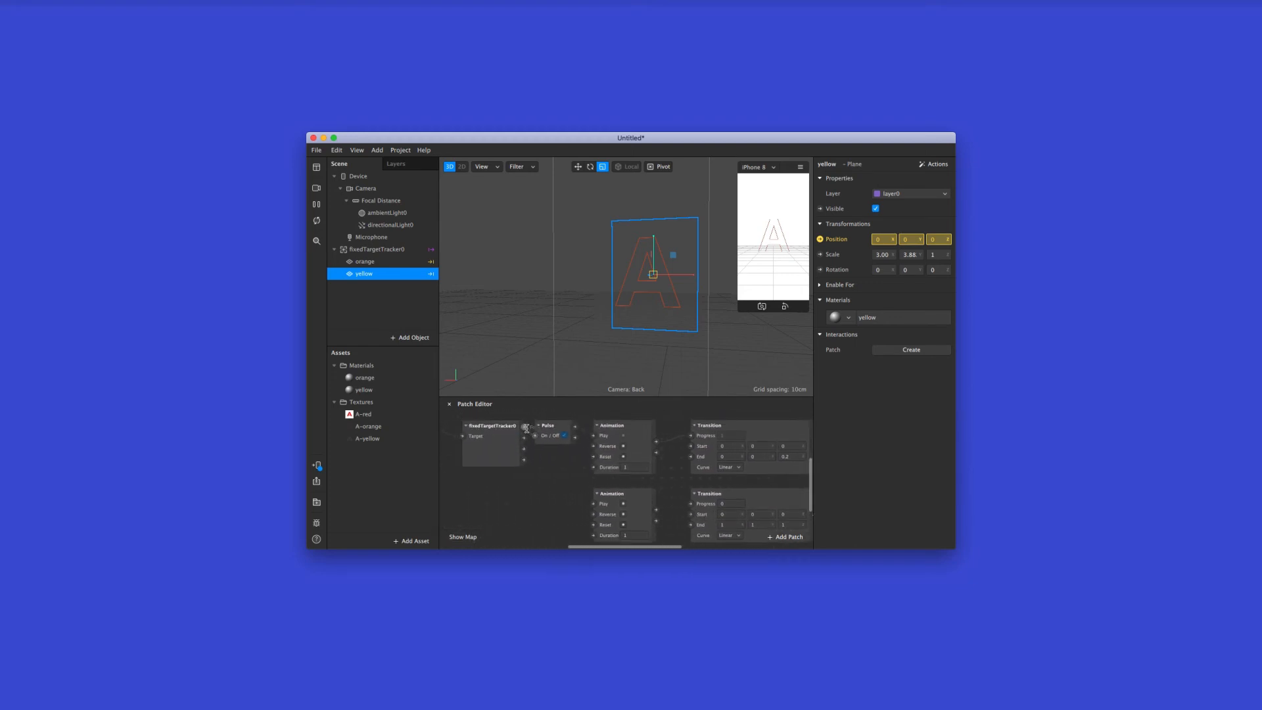
{"action": "left_click_drag", "start_coordinate": [524, 427], "coordinate": [595, 504]}
{"action": "left_click_drag", "start_coordinate": [584, 433], "coordinate": [555, 494]}
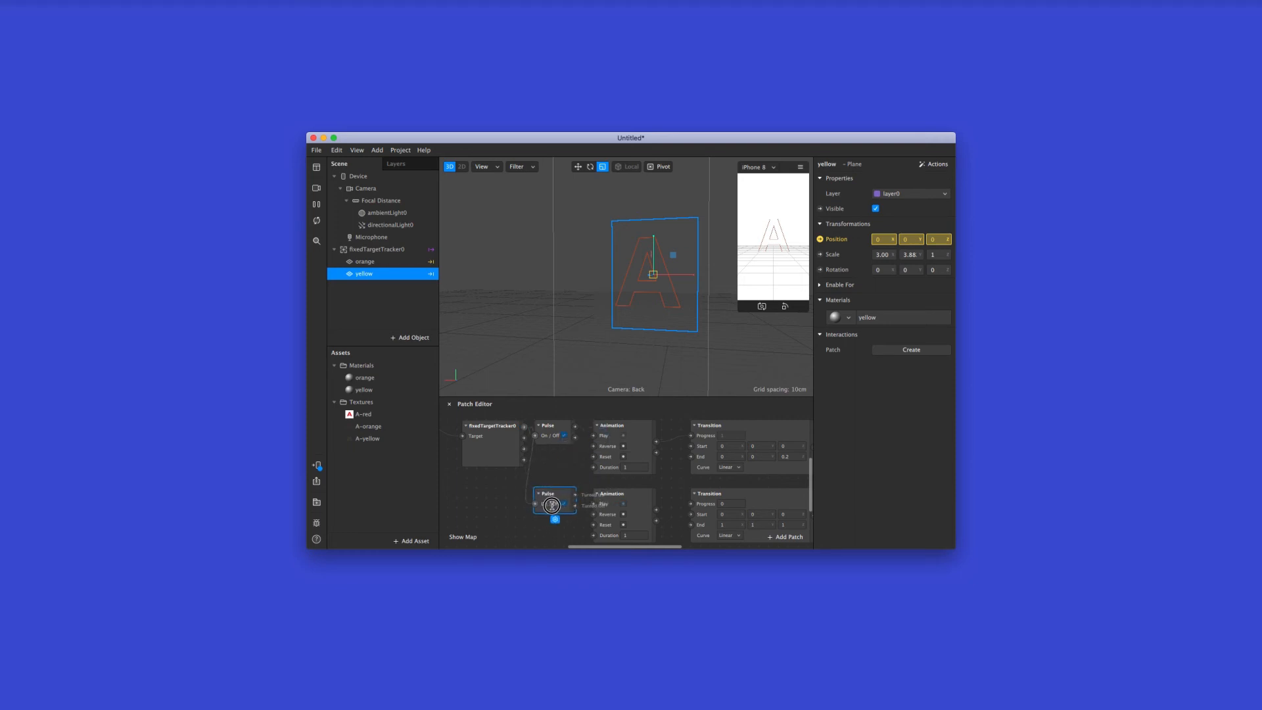
Connect the second Animation's Progress output to the second Transition and that Transition's value to the yellow plane's 3D position
{"action": "scroll", "coordinate": [580, 499], "scroll_direction": "down", "scroll_amount": 2}
{"action": "left_click_drag", "start_coordinate": [656, 472], "coordinate": [690, 468]}
{"action": "scroll", "coordinate": [724, 462], "scroll_direction": "up", "scroll_amount": 2}
{"action": "scroll", "coordinate": [697, 486], "scroll_direction": "right", "scroll_amount": 6}
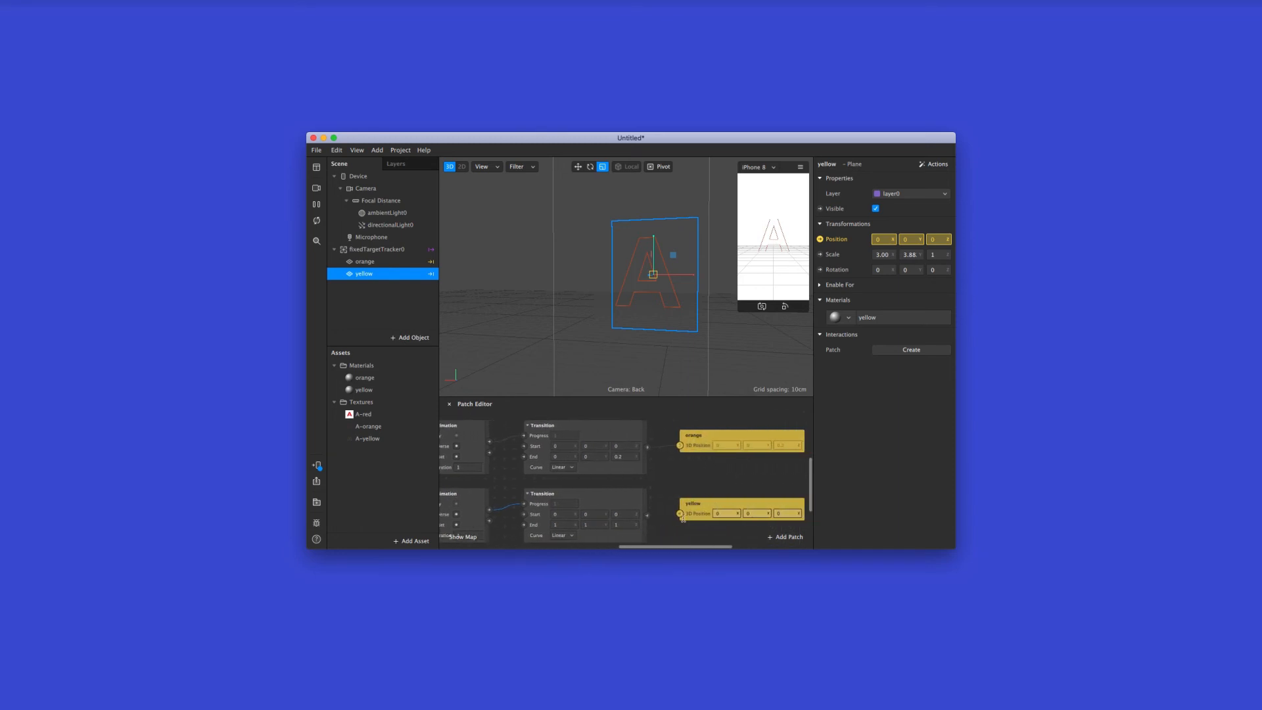
{"action": "left_click_drag", "start_coordinate": [646, 498], "coordinate": [678, 495]}
Set the End values of the yellow plane's Transition to 0, 0 and 0.4, and select the fixed target tracker
{"action": "left_click", "coordinate": [563, 508]}
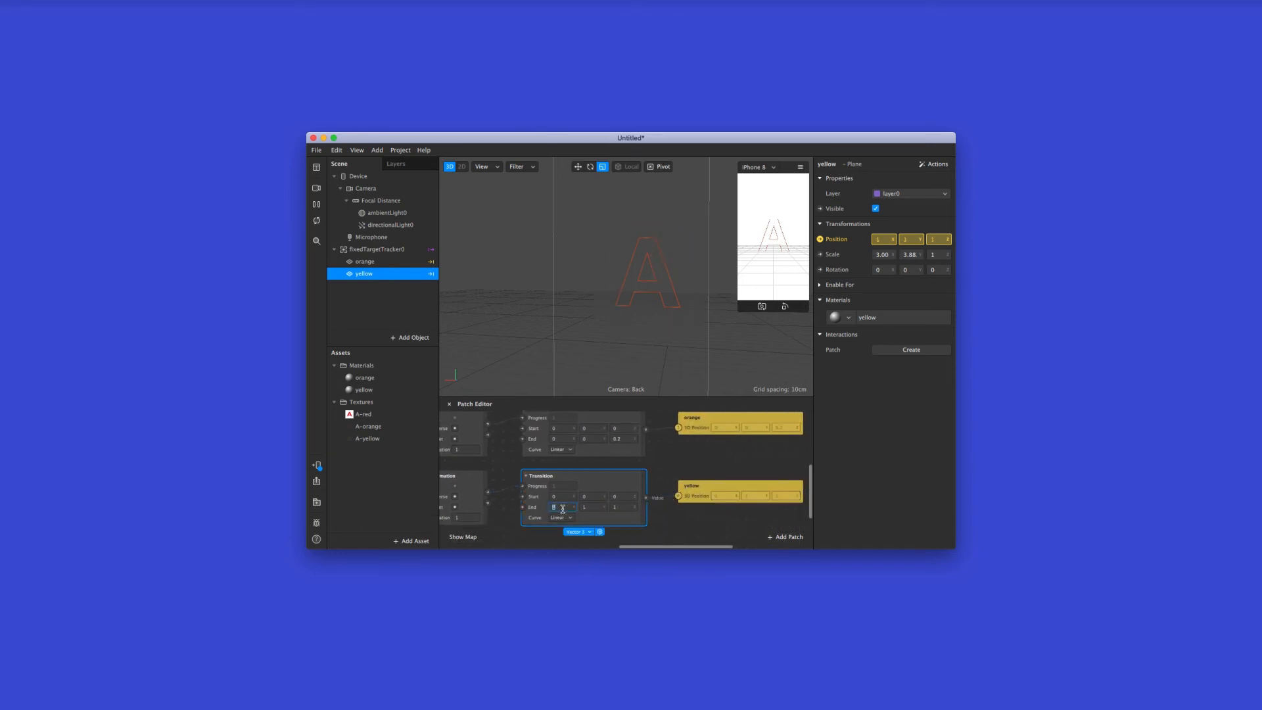
{"action": "left_click", "coordinate": [589, 510]}
{"action": "type", "text": "0"}
{"action": "left_click", "coordinate": [622, 510]}
{"action": "key", "text": "Return"}
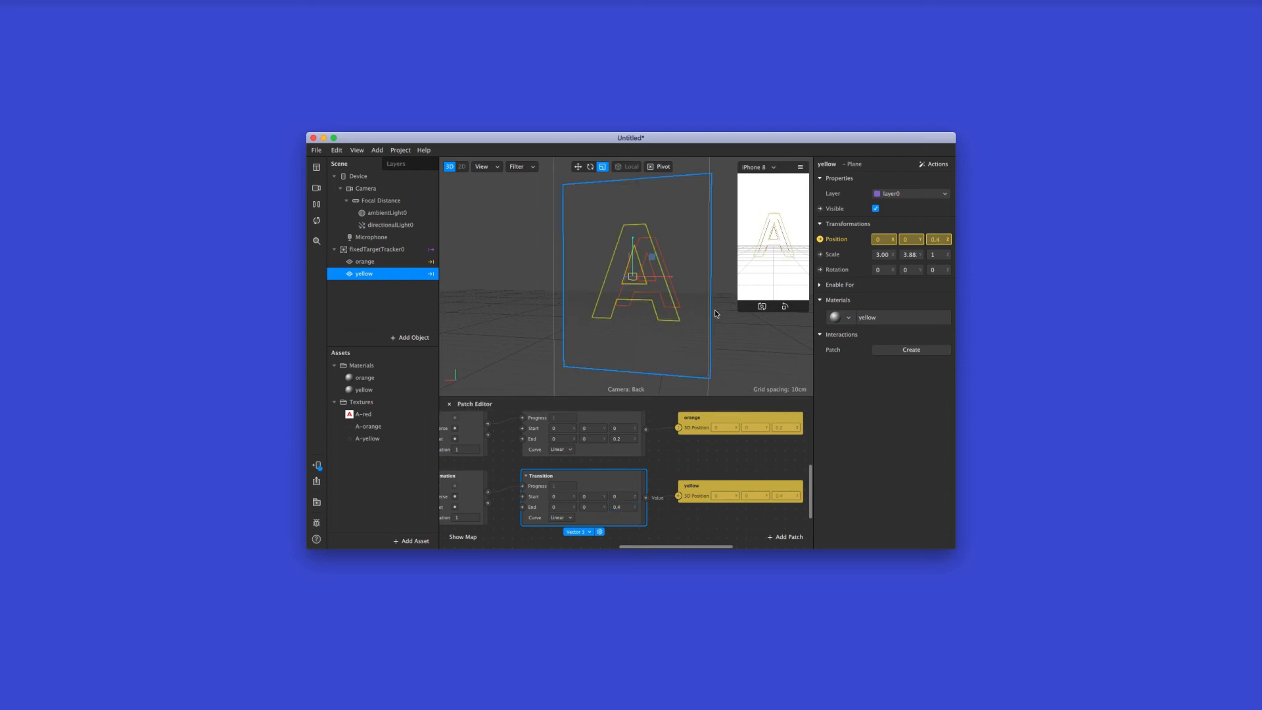
{"action": "left_click", "coordinate": [389, 249]}
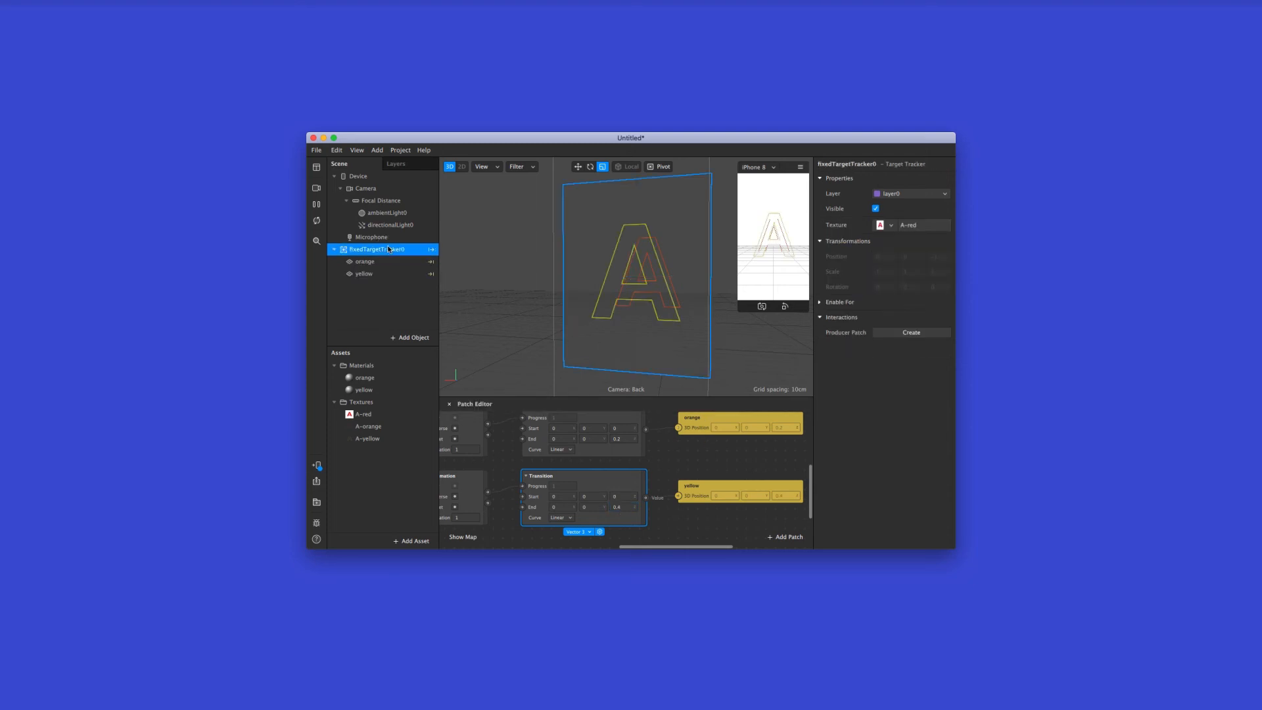
Examine the orange plane's patch chain from the tracker's Pulse through Animation and Transition to its 3D position patch
{"action": "scroll", "coordinate": [678, 457], "scroll_direction": "down", "scroll_amount": 1}
{"action": "scroll", "coordinate": [678, 457], "scroll_direction": "up", "scroll_amount": 4}
{"action": "scroll", "coordinate": [678, 457], "scroll_direction": "down", "scroll_amount": 3}
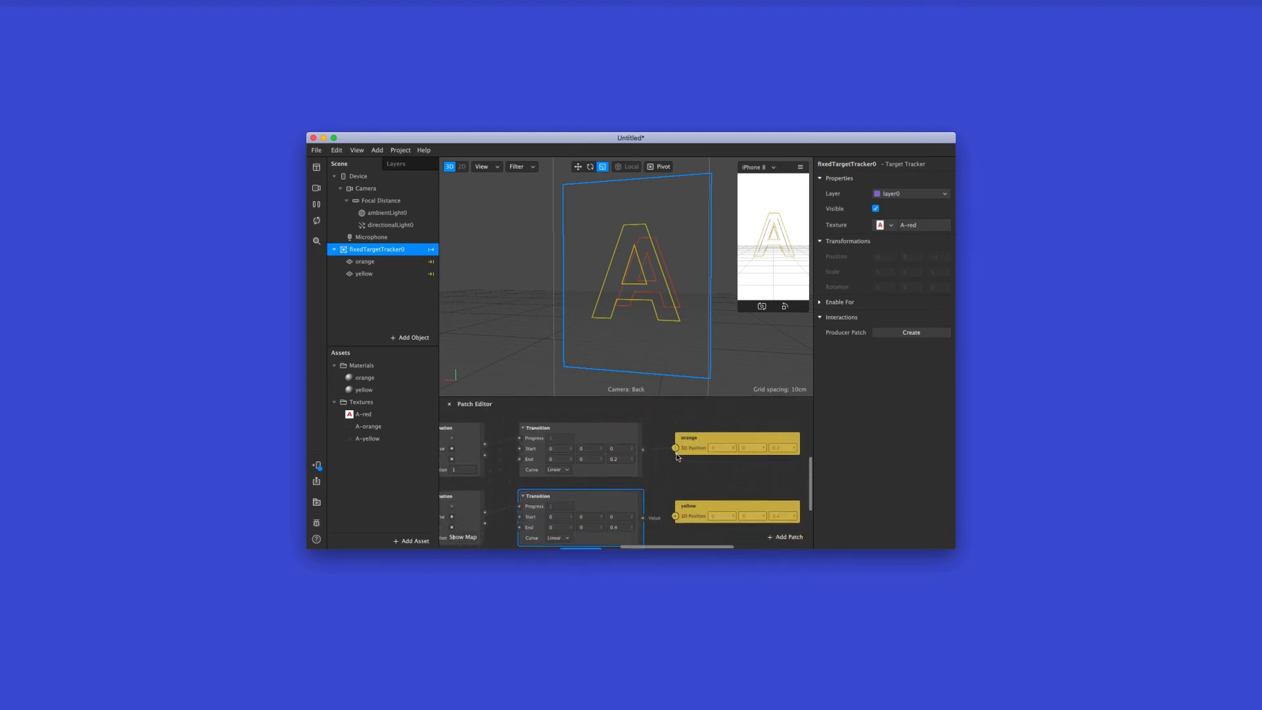
{"action": "scroll", "coordinate": [677, 457], "scroll_direction": "left", "scroll_amount": 10}
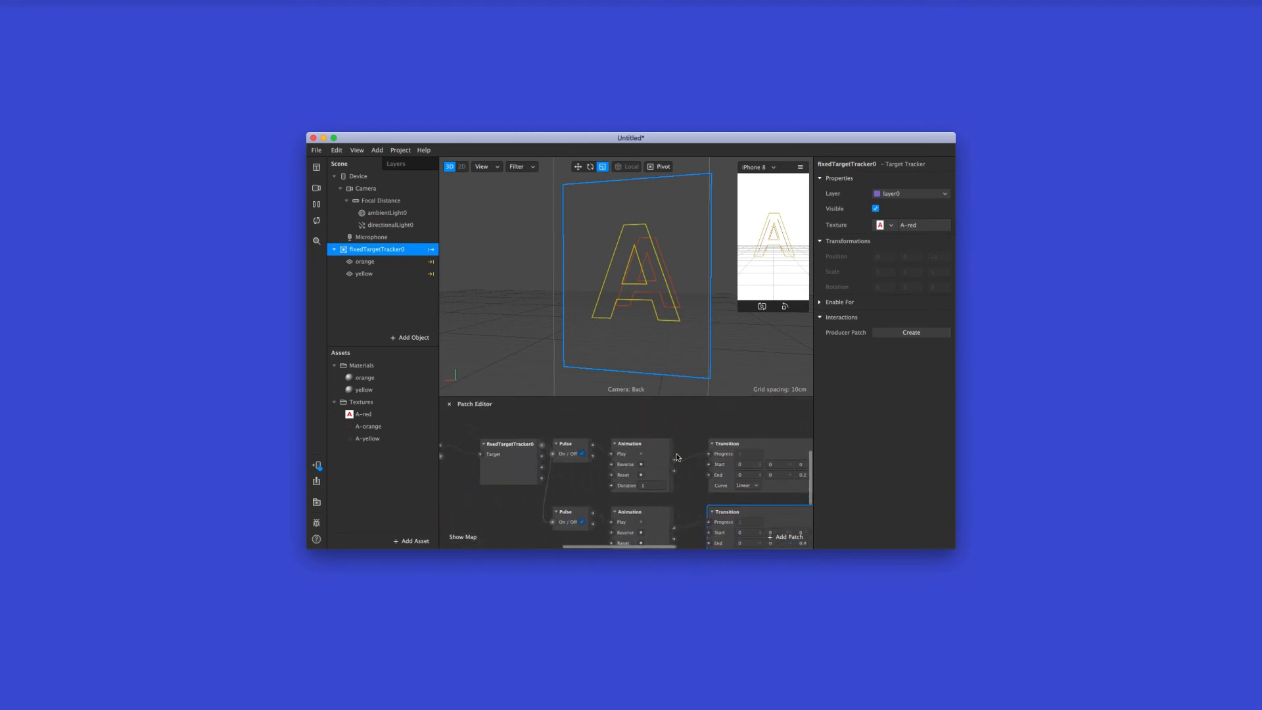
{"action": "scroll", "coordinate": [678, 457], "scroll_direction": "right", "scroll_amount": 10}
{"action": "scroll", "coordinate": [677, 457], "scroll_direction": "down", "scroll_amount": 2}
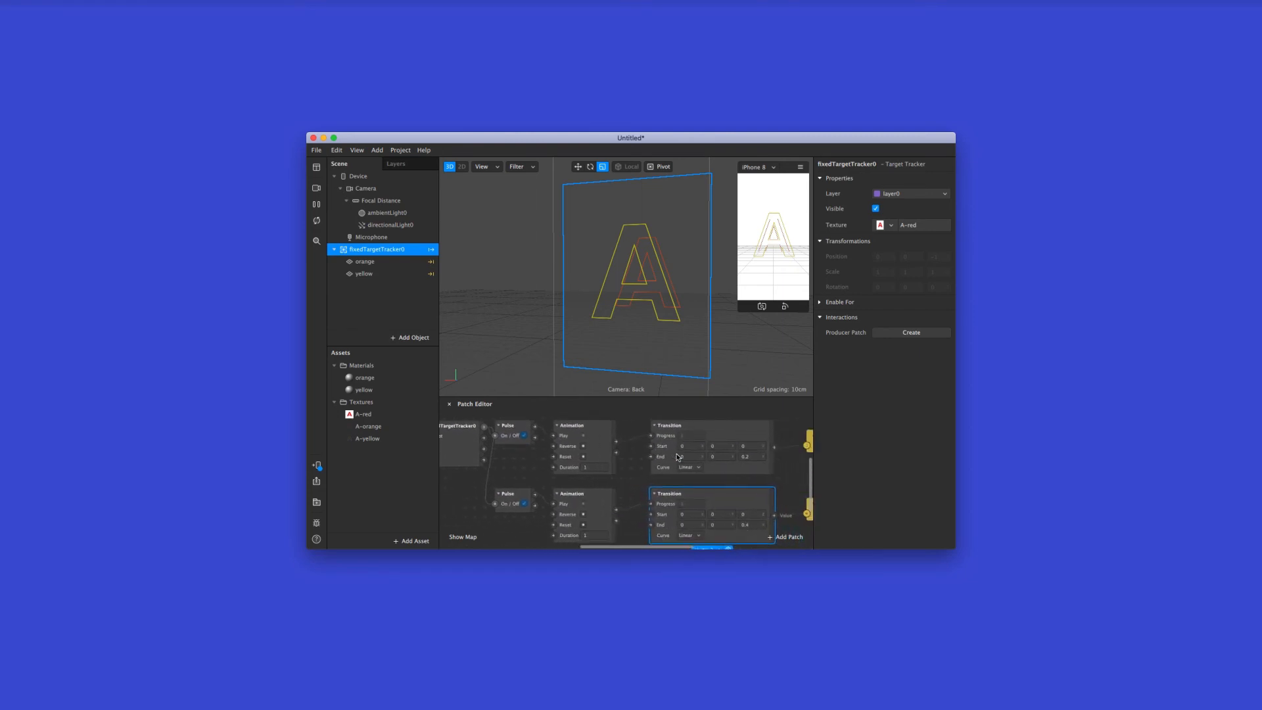
{"action": "left_click", "coordinate": [590, 434]}
{"action": "scroll", "coordinate": [603, 441], "scroll_direction": "right", "scroll_amount": 2}
{"action": "scroll", "coordinate": [603, 441], "scroll_direction": "up", "scroll_amount": 2}
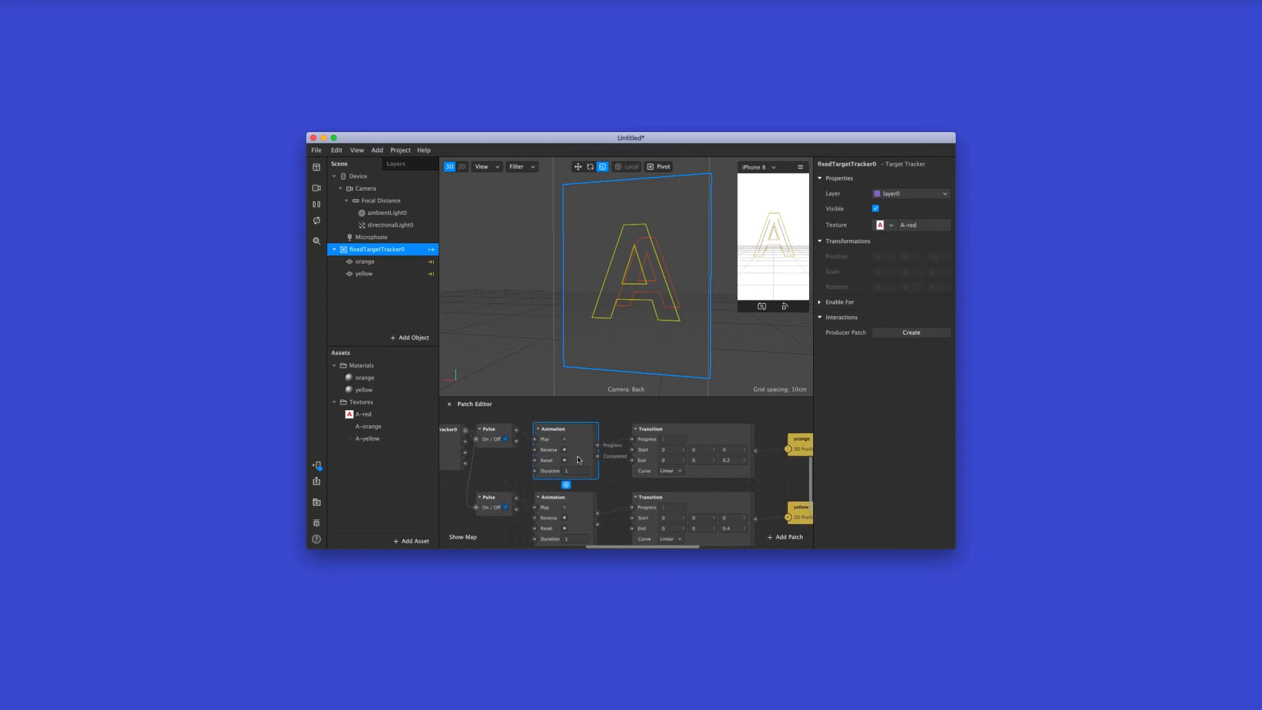
{"action": "left_click", "coordinate": [705, 435]}
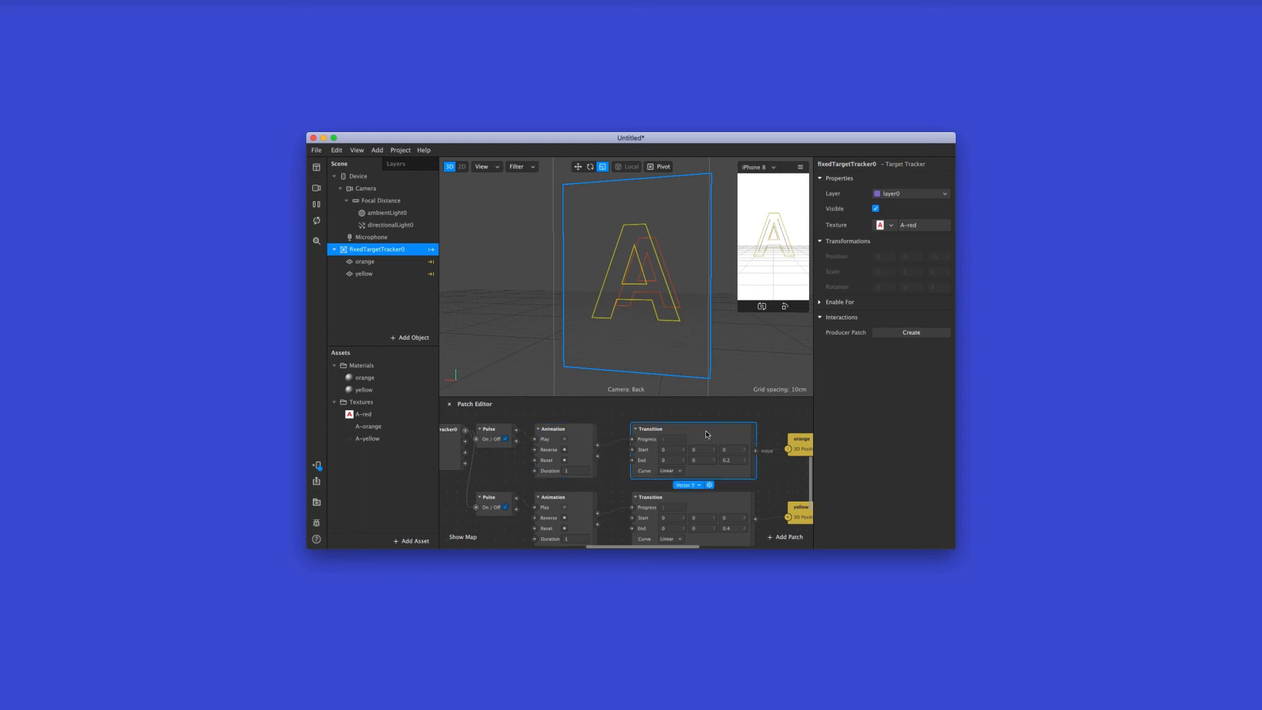
{"action": "scroll", "coordinate": [706, 434], "scroll_direction": "right", "scroll_amount": 2}
{"action": "scroll", "coordinate": [707, 434], "scroll_direction": "right", "scroll_amount": 2}
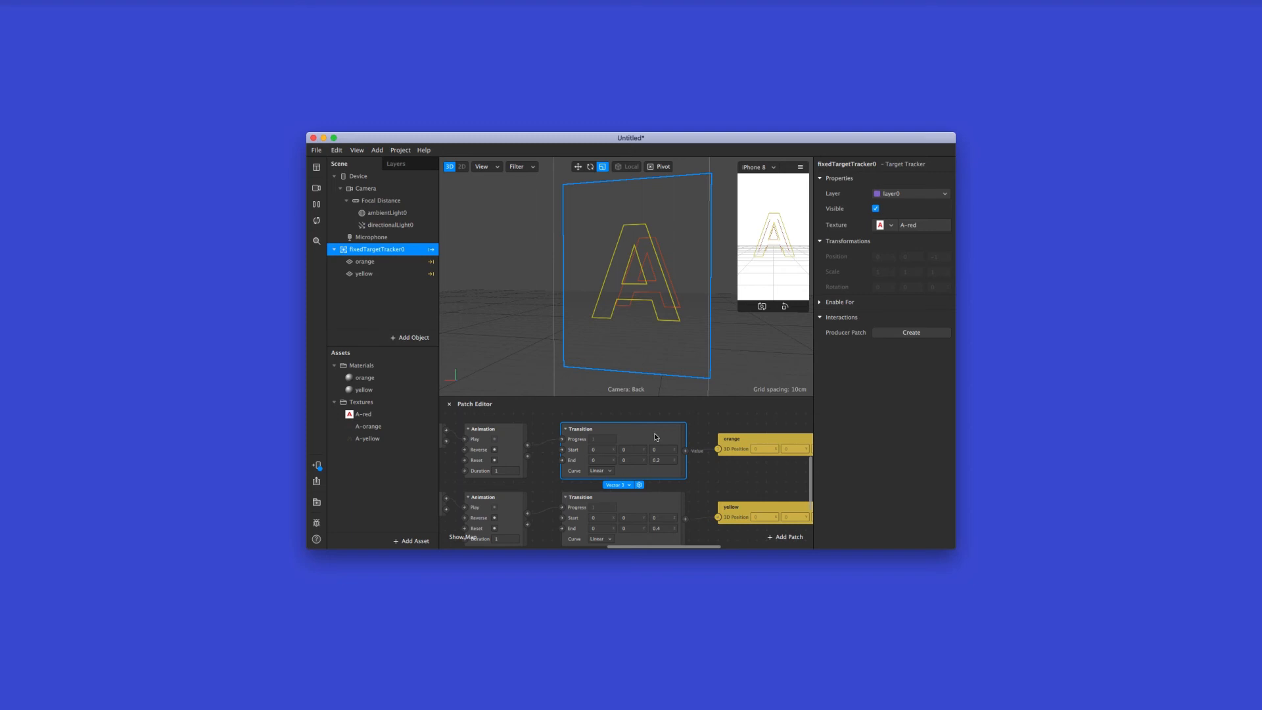
{"action": "scroll", "coordinate": [656, 436], "scroll_direction": "right", "scroll_amount": 5}
{"action": "left_click", "coordinate": [656, 436]}
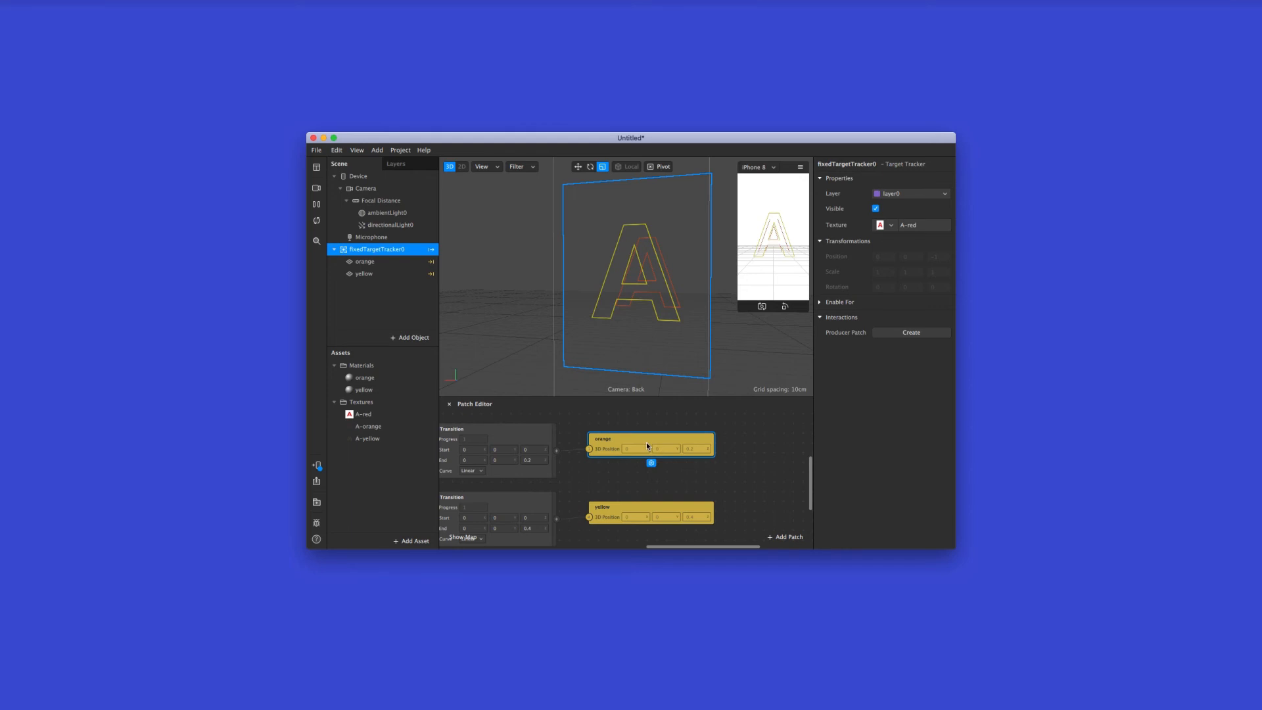
{"action": "scroll", "coordinate": [647, 445], "scroll_direction": "left", "scroll_amount": 10}
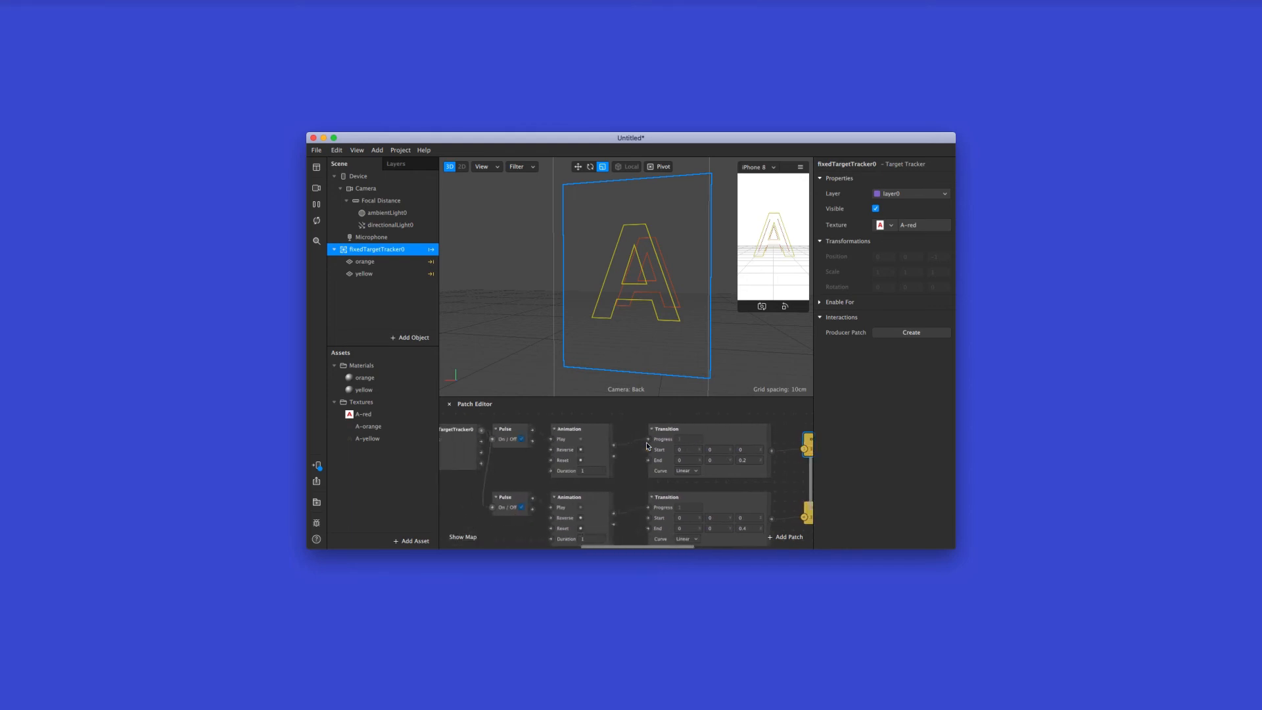
Connect the second output of each Pulse patch to the Reverse input of its matching Animation patch
{"action": "left_click", "coordinate": [557, 435]}
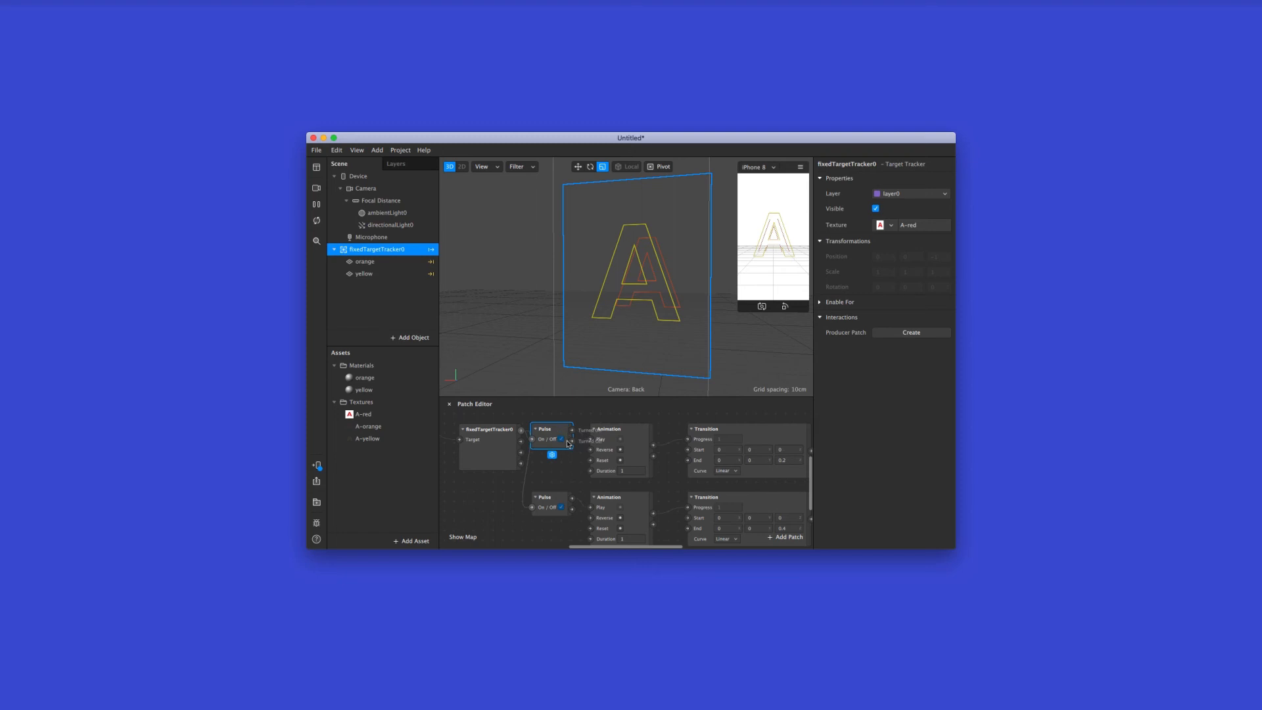
{"action": "left_click_drag", "start_coordinate": [573, 444], "coordinate": [590, 504]}
{"action": "scroll", "coordinate": [581, 484], "scroll_direction": "down", "scroll_amount": 1}
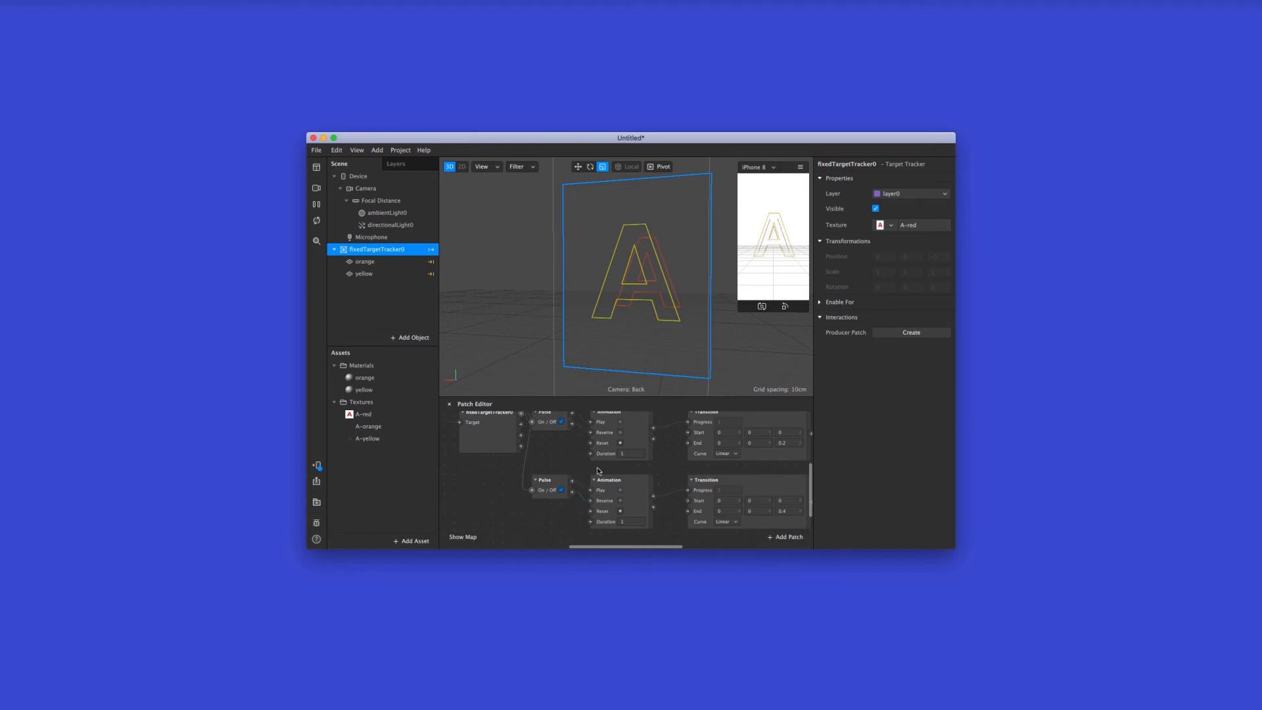
Check the completed patch graph for both planes, from the Pulse patches to the orange and yellow 3D position patches
{"action": "scroll", "coordinate": [657, 487], "scroll_direction": "up", "scroll_amount": 2}
{"action": "scroll", "coordinate": [684, 480], "scroll_direction": "right", "scroll_amount": 2}
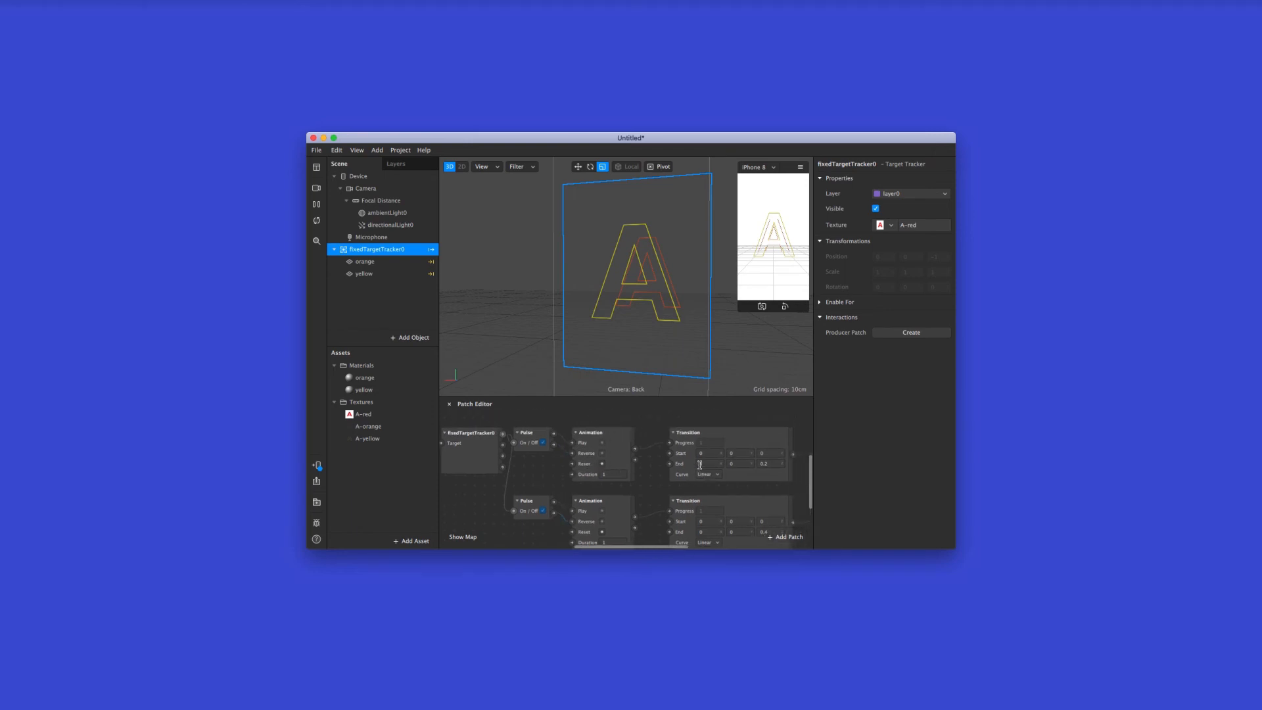
{"action": "scroll", "coordinate": [695, 468], "scroll_direction": "right", "scroll_amount": 2}
{"action": "scroll", "coordinate": [690, 463], "scroll_direction": "down", "scroll_amount": 1}
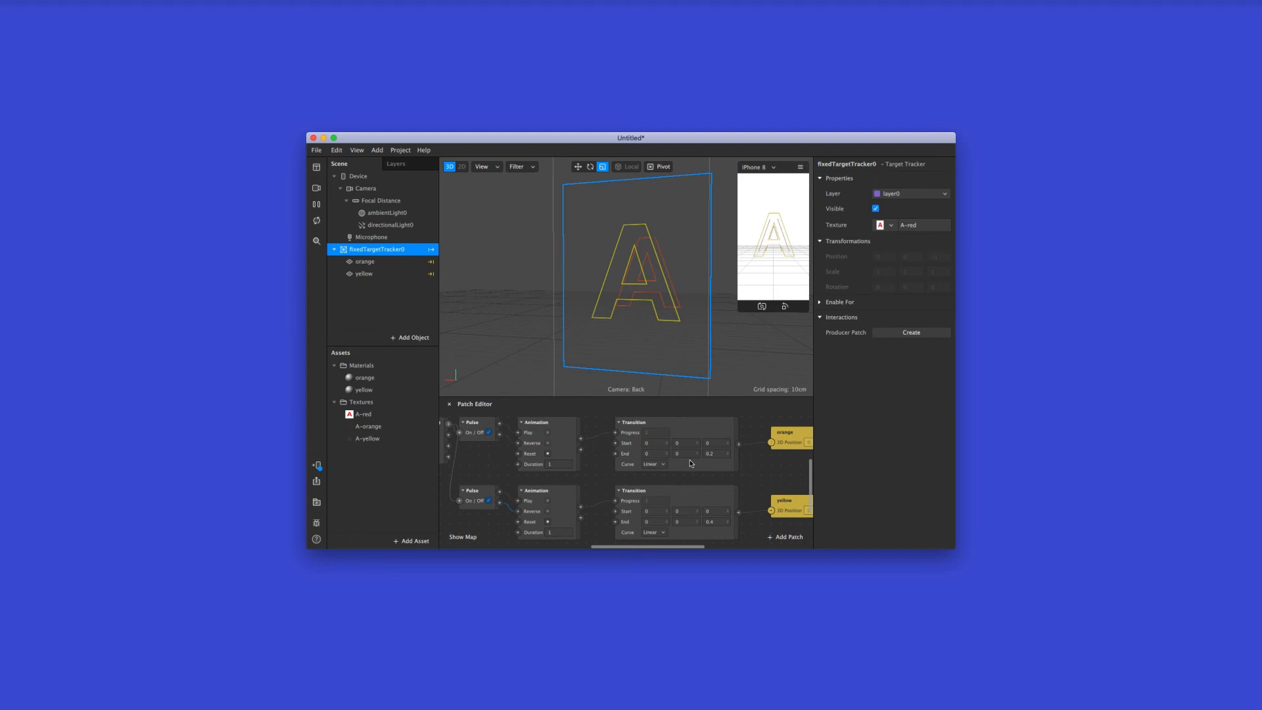
{"action": "scroll", "coordinate": [691, 464], "scroll_direction": "up", "scroll_amount": 2}
{"action": "scroll", "coordinate": [690, 463], "scroll_direction": "left", "scroll_amount": 2}
{"action": "scroll", "coordinate": [691, 463], "scroll_direction": "left", "scroll_amount": 2}
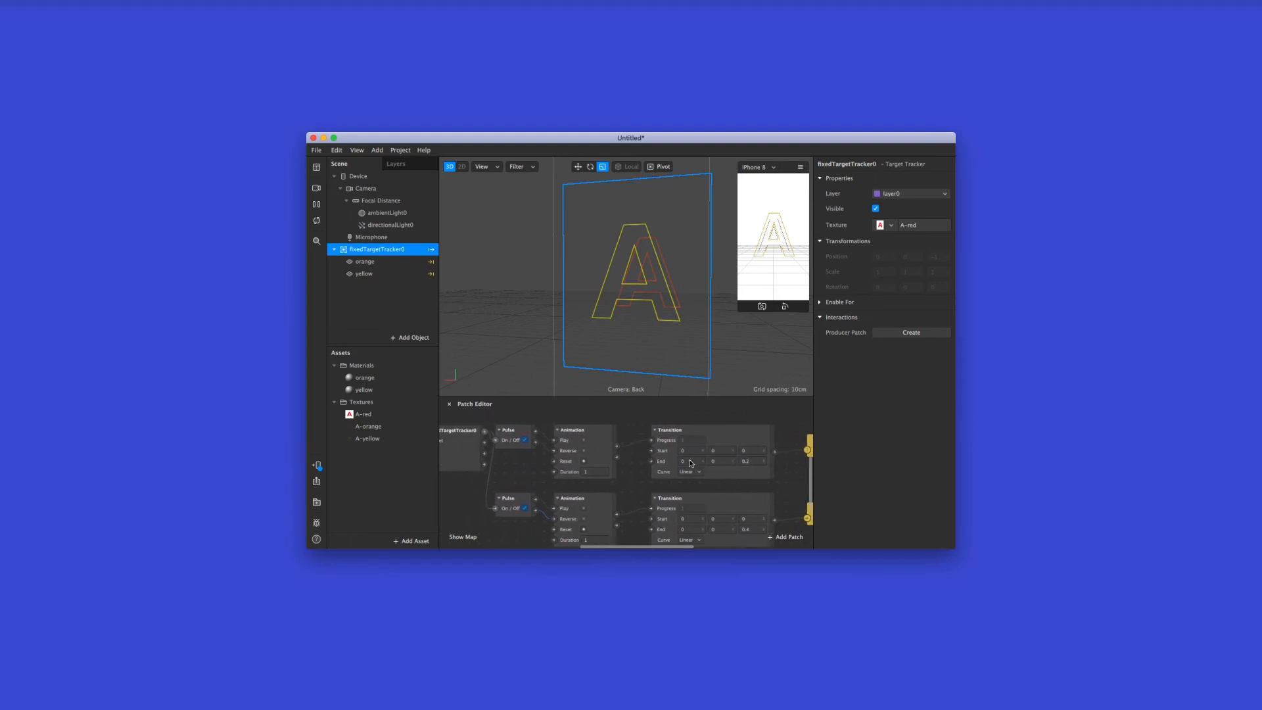
{"action": "scroll", "coordinate": [690, 463], "scroll_direction": "down", "scroll_amount": 1}
{"action": "scroll", "coordinate": [690, 463], "scroll_direction": "right", "scroll_amount": 6}
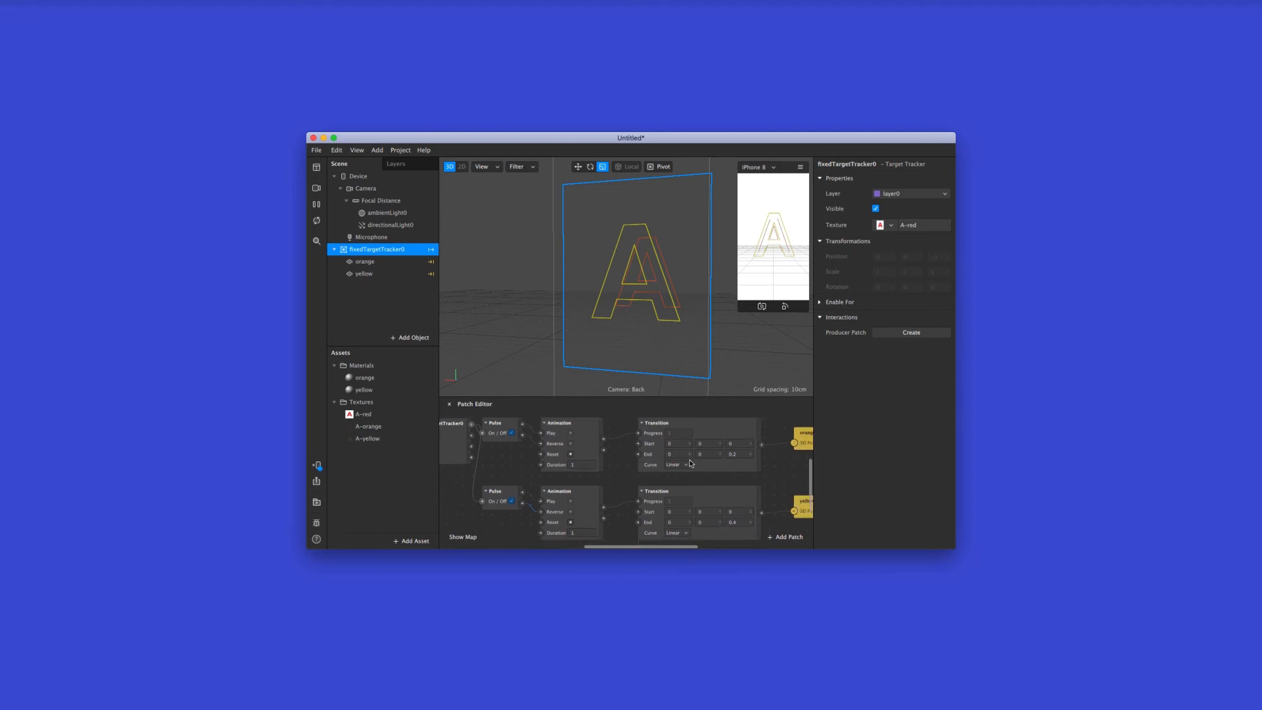
{"action": "scroll", "coordinate": [690, 463], "scroll_direction": "right", "scroll_amount": 1}
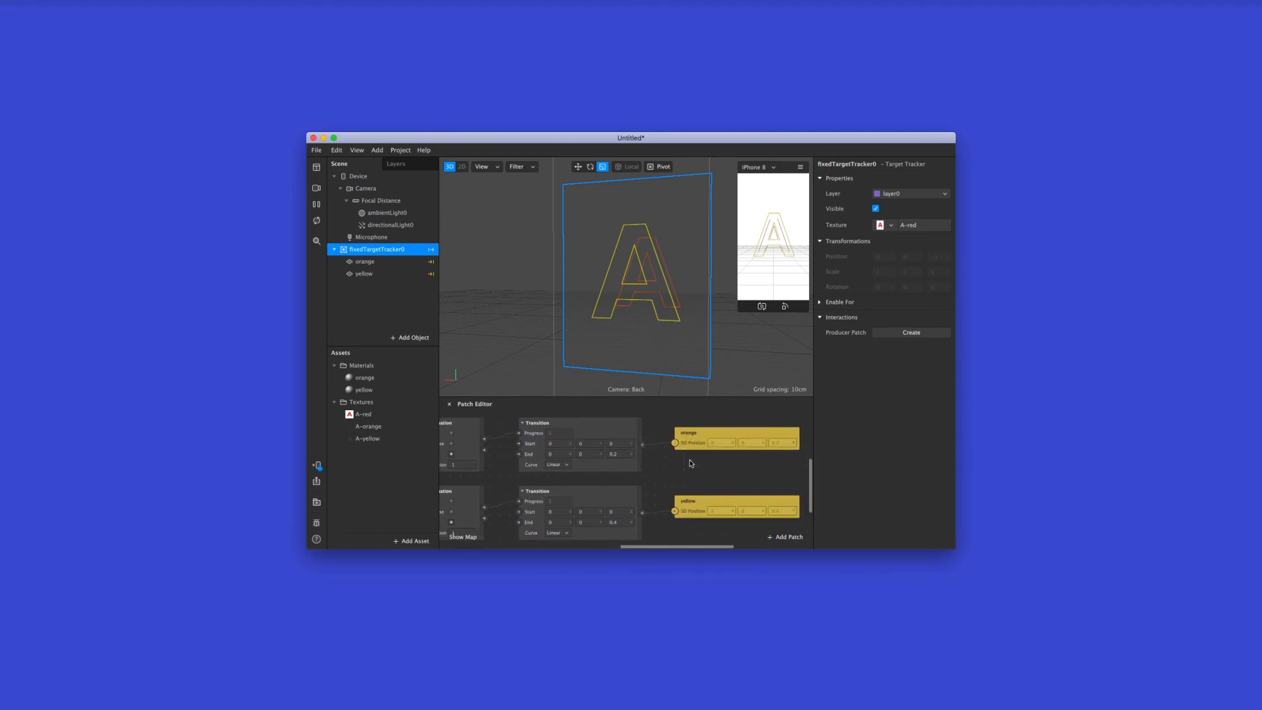
Send the effect to the connected iPhone for testing
{"action": "scroll", "coordinate": [690, 463], "scroll_direction": "left", "scroll_amount": 8}
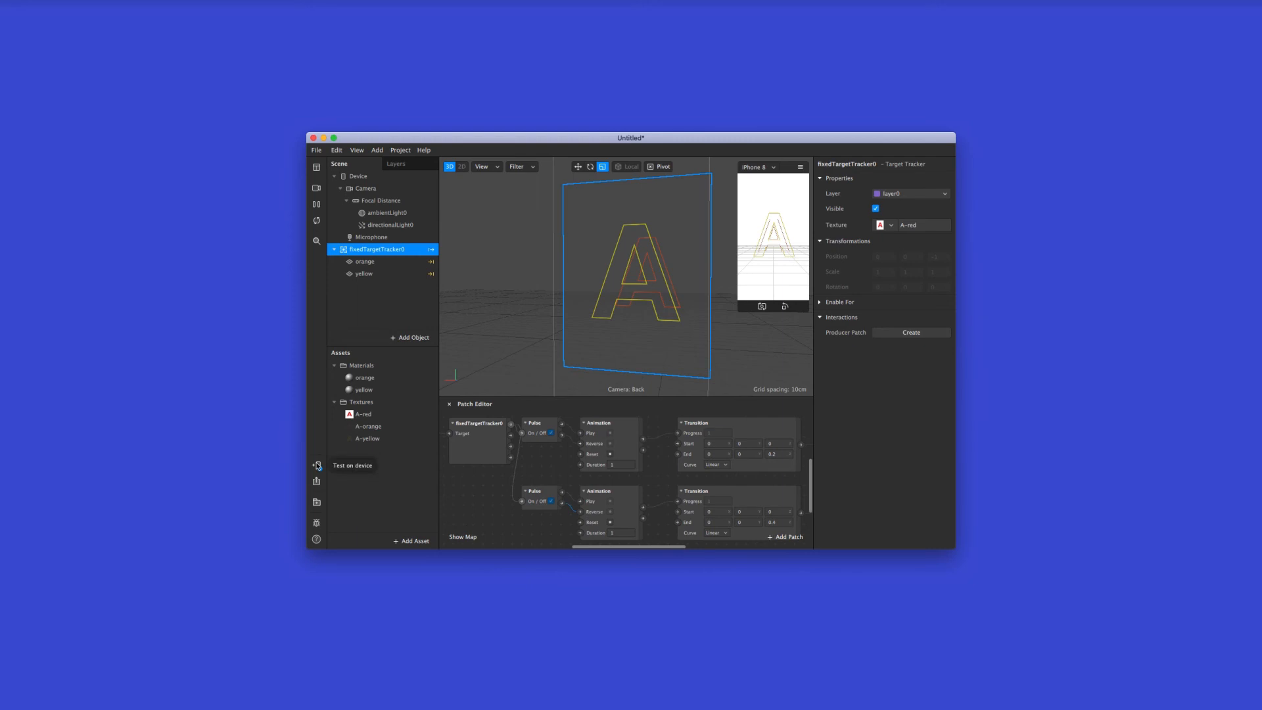
{"action": "left_click", "coordinate": [318, 467]}
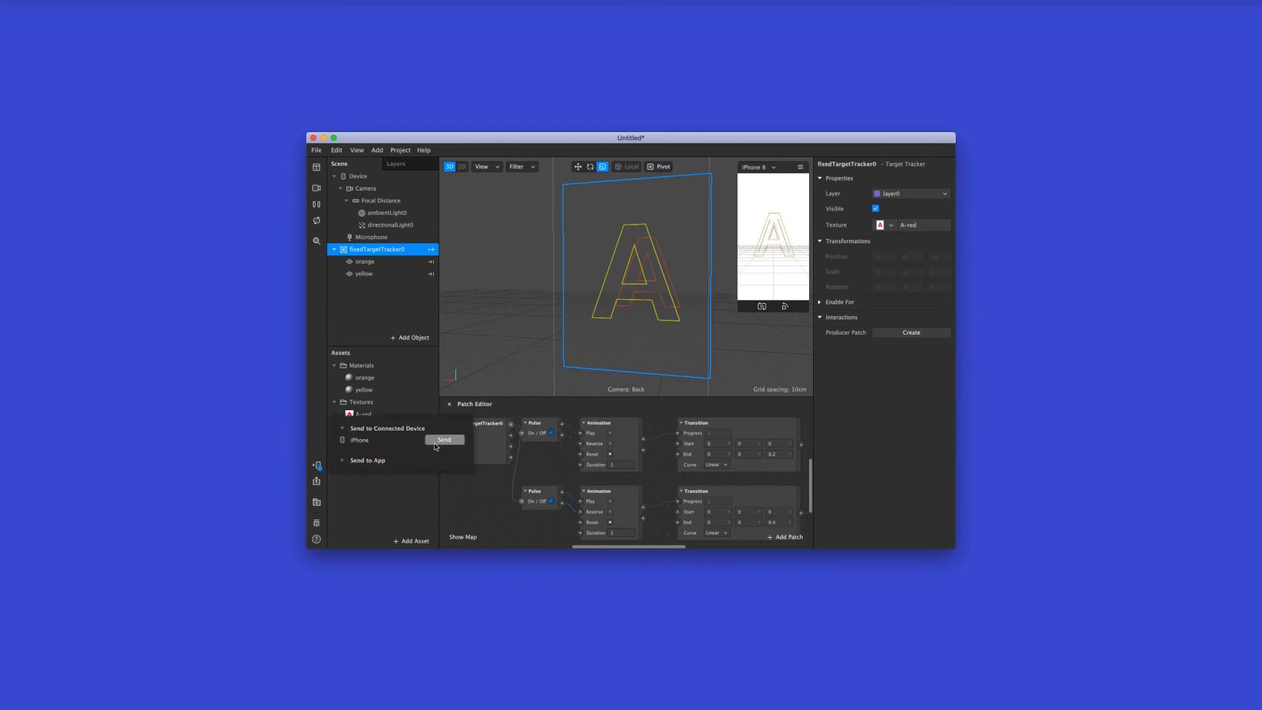
{"action": "left_click", "coordinate": [436, 441]}
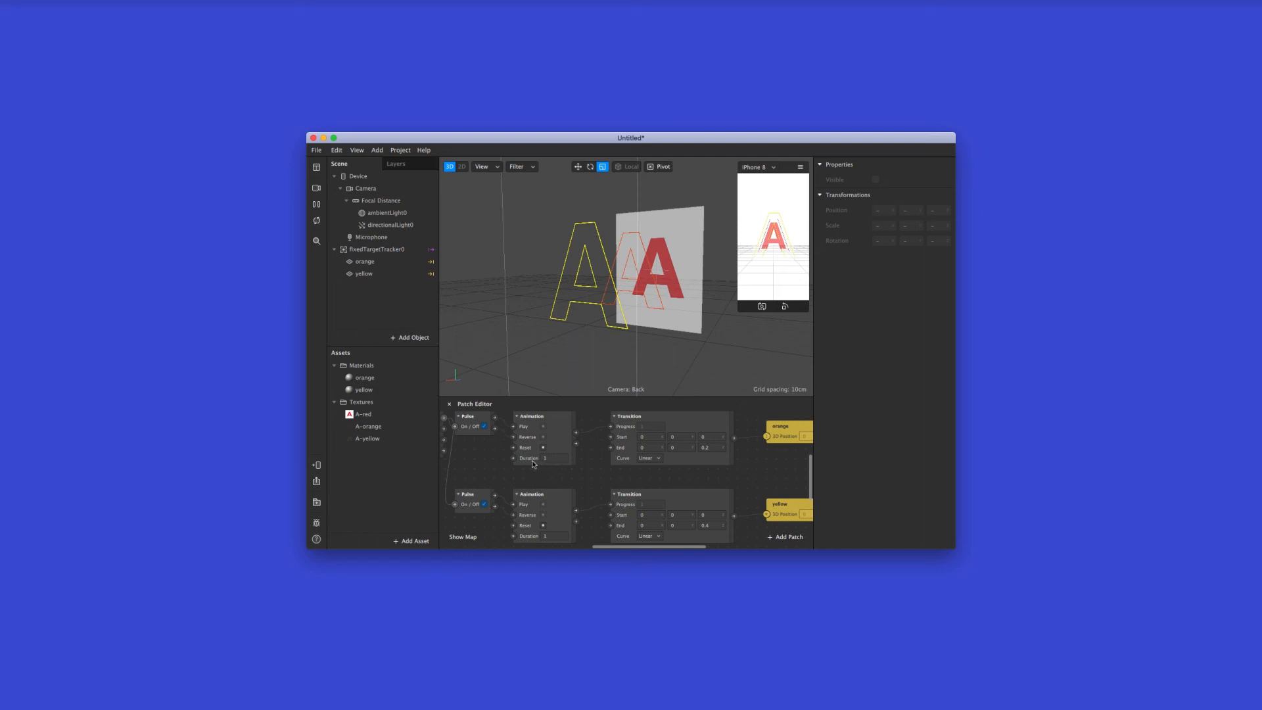
Inspect the available Curve options of the orange plane's Transition without choosing one, and deselect the patch
{"action": "scroll", "coordinate": [546, 461], "scroll_direction": "up", "scroll_amount": 1}
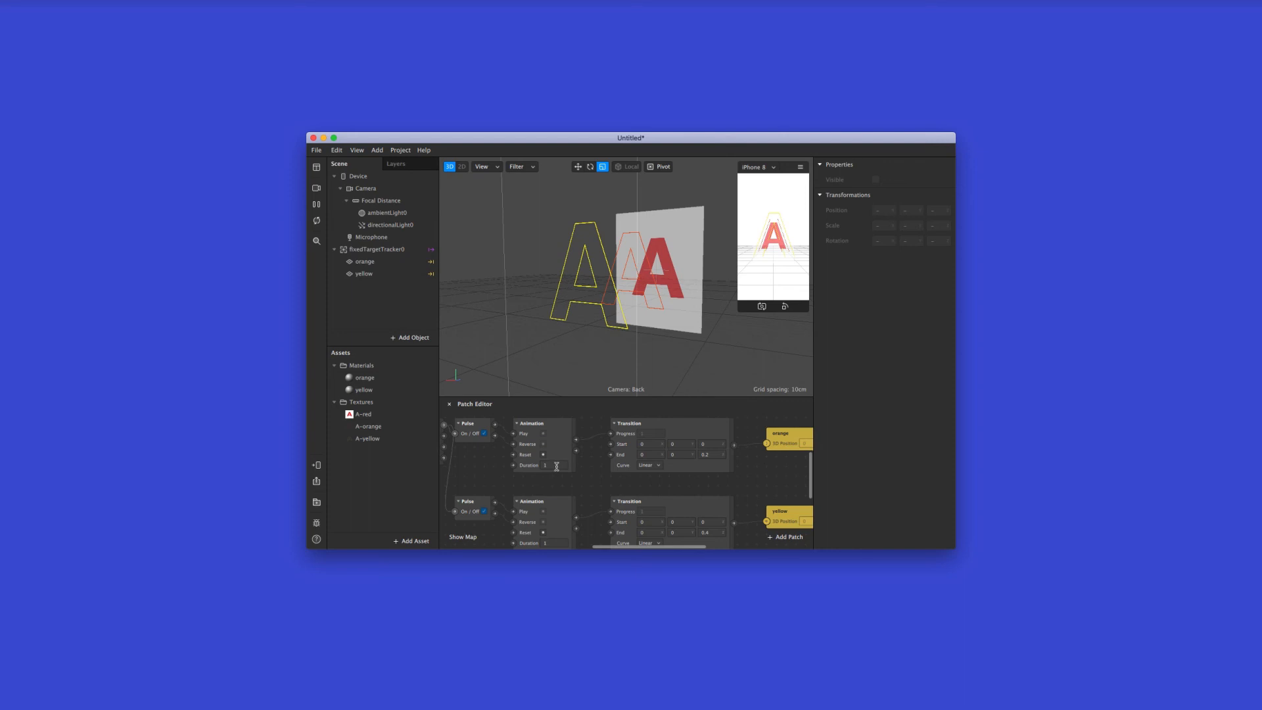
{"action": "scroll", "coordinate": [557, 466], "scroll_direction": "right", "scroll_amount": 1}
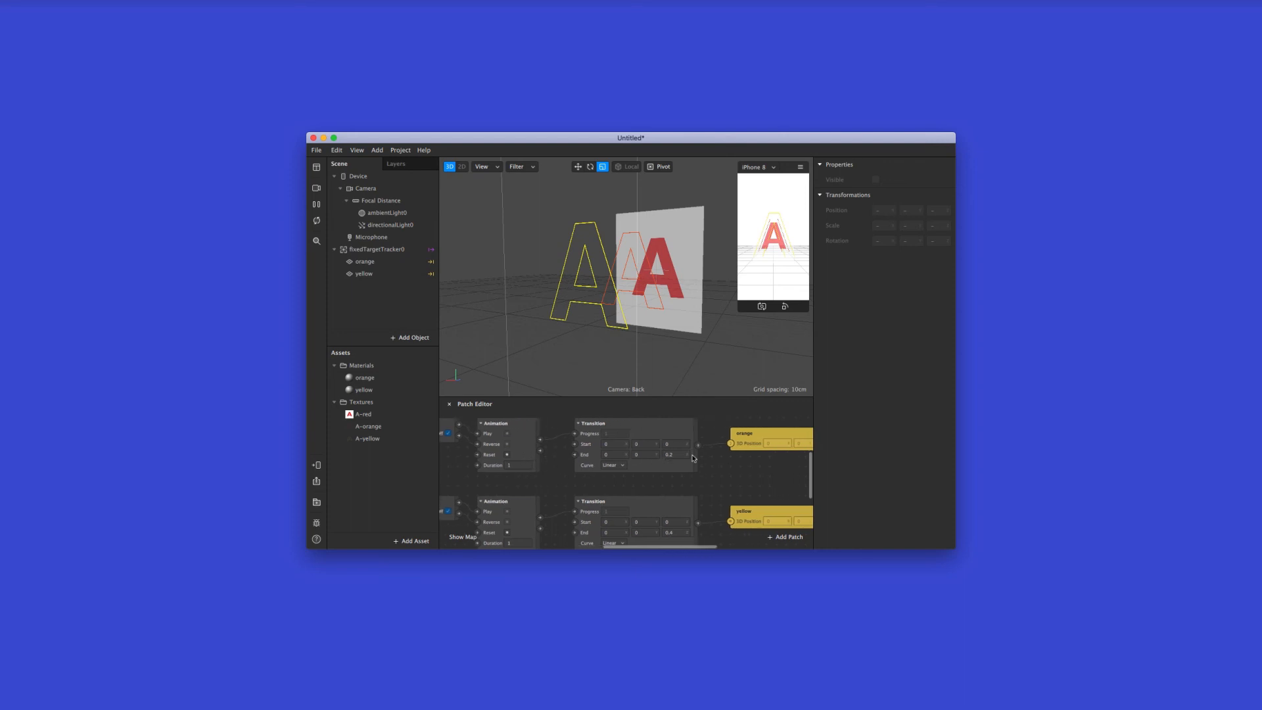
{"action": "scroll", "coordinate": [569, 464], "scroll_direction": "left", "scroll_amount": 1}
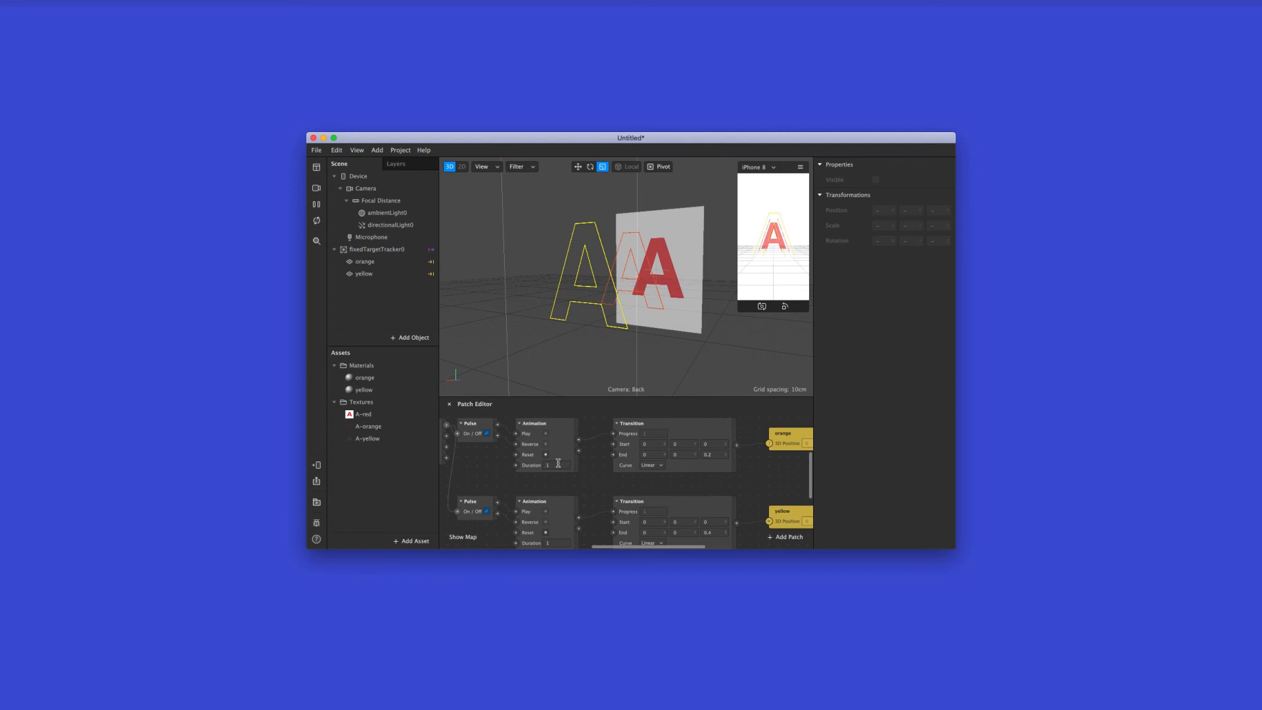
{"action": "scroll", "coordinate": [560, 465], "scroll_direction": "right", "scroll_amount": 3}
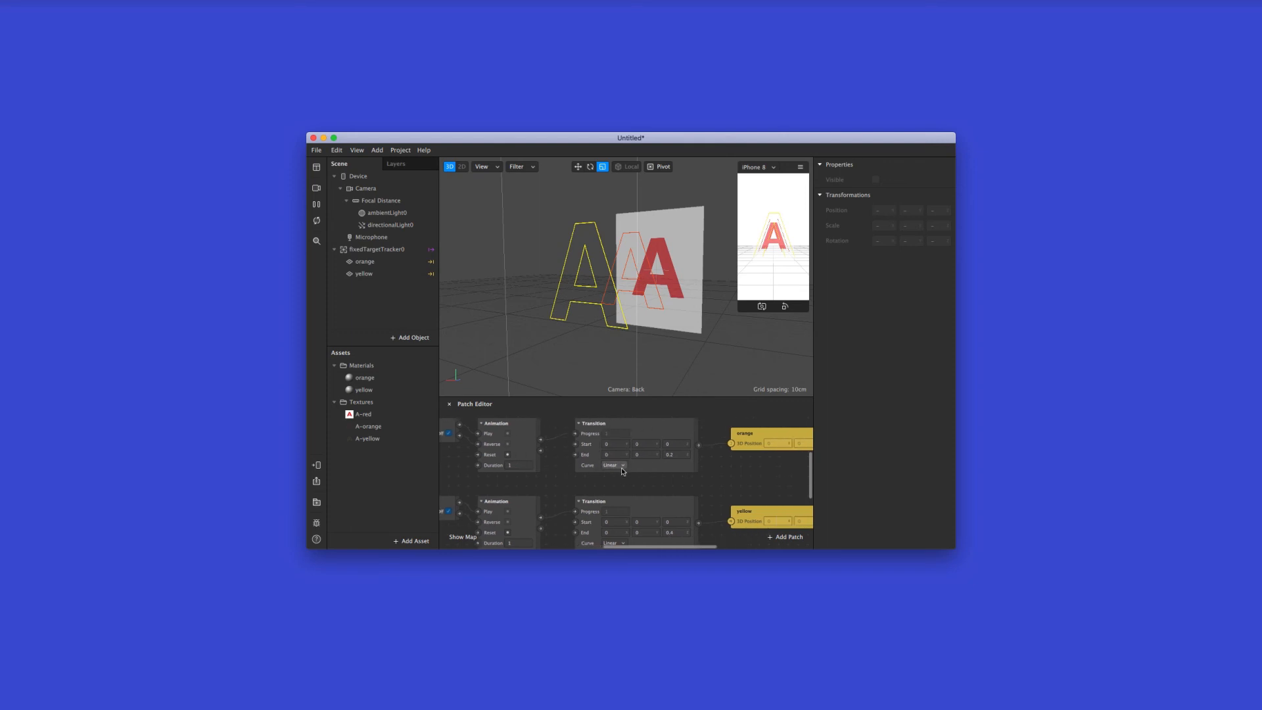
{"action": "left_click", "coordinate": [612, 468]}
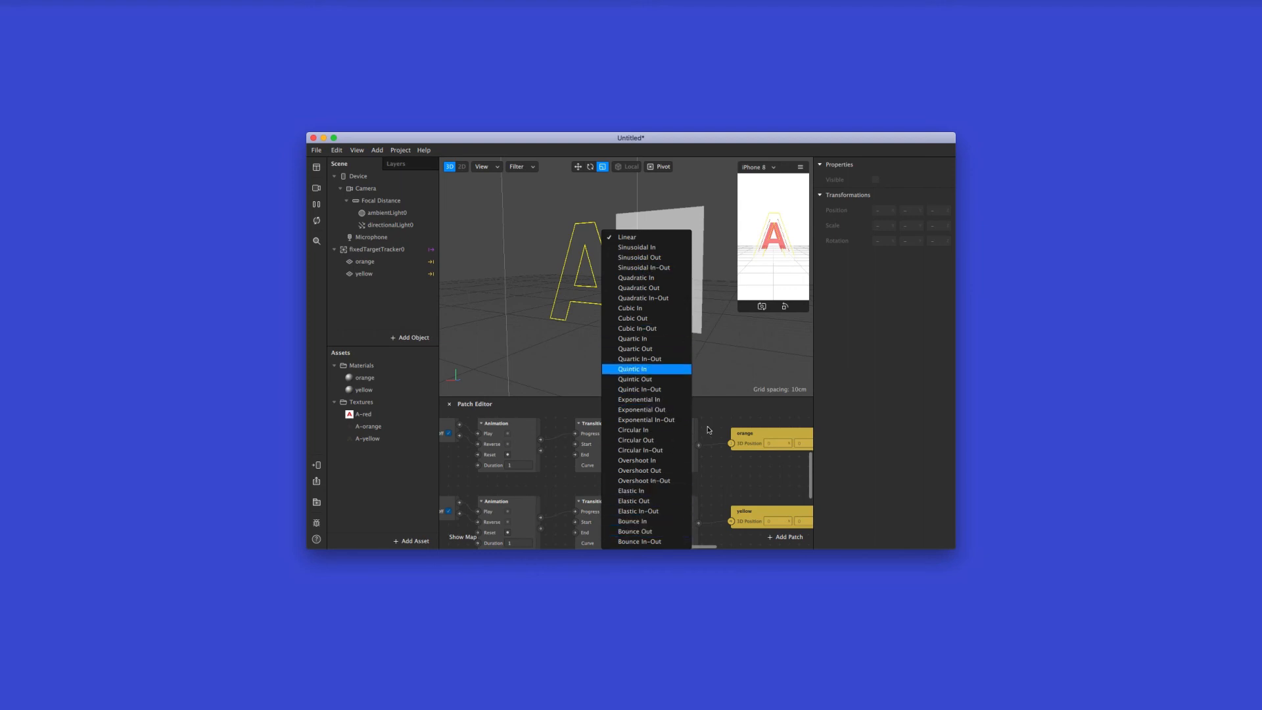
{"action": "left_click", "coordinate": [697, 431]}
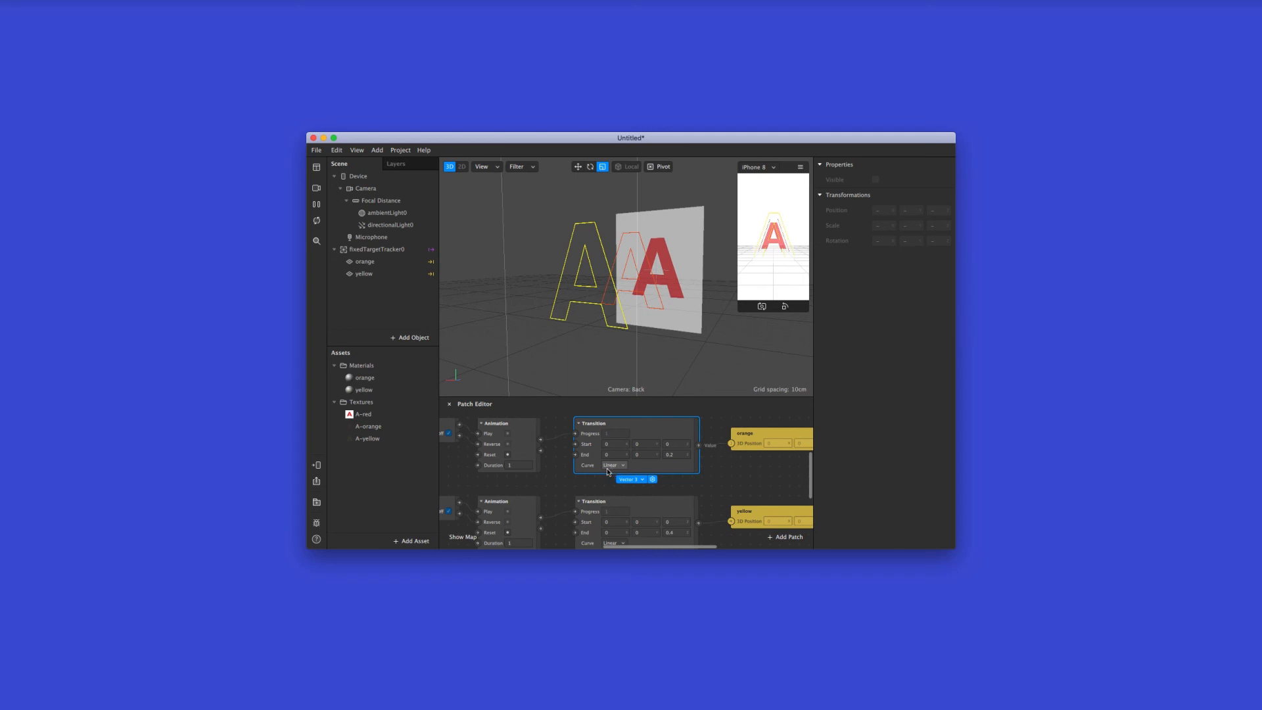
{"action": "scroll", "coordinate": [564, 474], "scroll_direction": "left", "scroll_amount": 2}
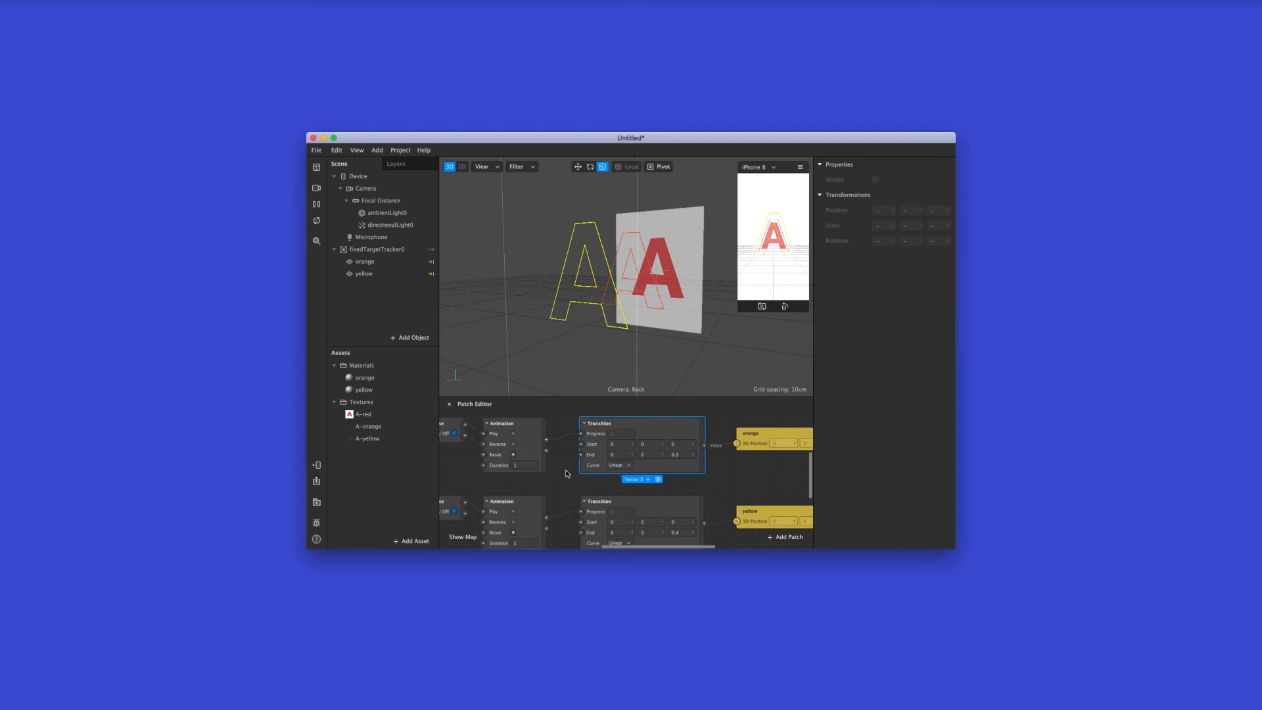
{"action": "left_click", "coordinate": [567, 474]}
Review the Animation and Transition settings that drive the orange and yellow planes' 3D positions
{"action": "scroll", "coordinate": [567, 473], "scroll_direction": "right", "scroll_amount": 3}
{"action": "scroll", "coordinate": [566, 473], "scroll_direction": "up", "scroll_amount": 2}
{"action": "scroll", "coordinate": [567, 474], "scroll_direction": "right", "scroll_amount": 2}
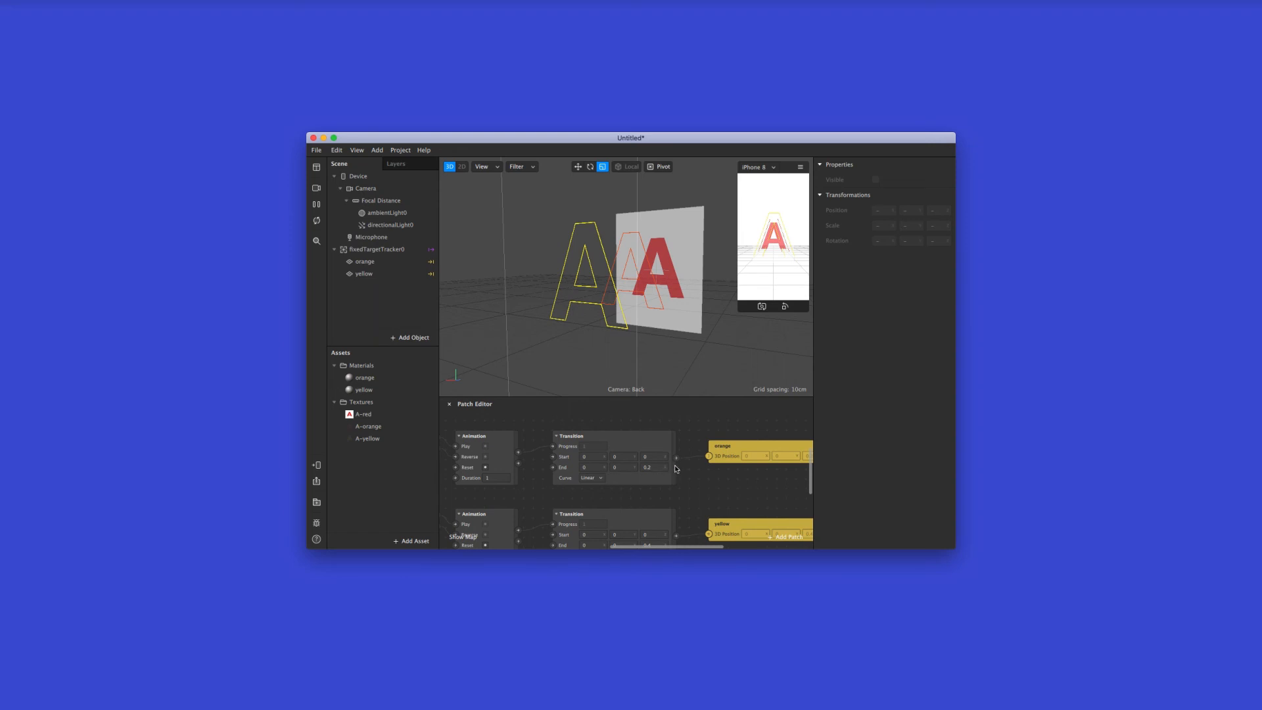
{"action": "scroll", "coordinate": [691, 471], "scroll_direction": "right", "scroll_amount": 2}
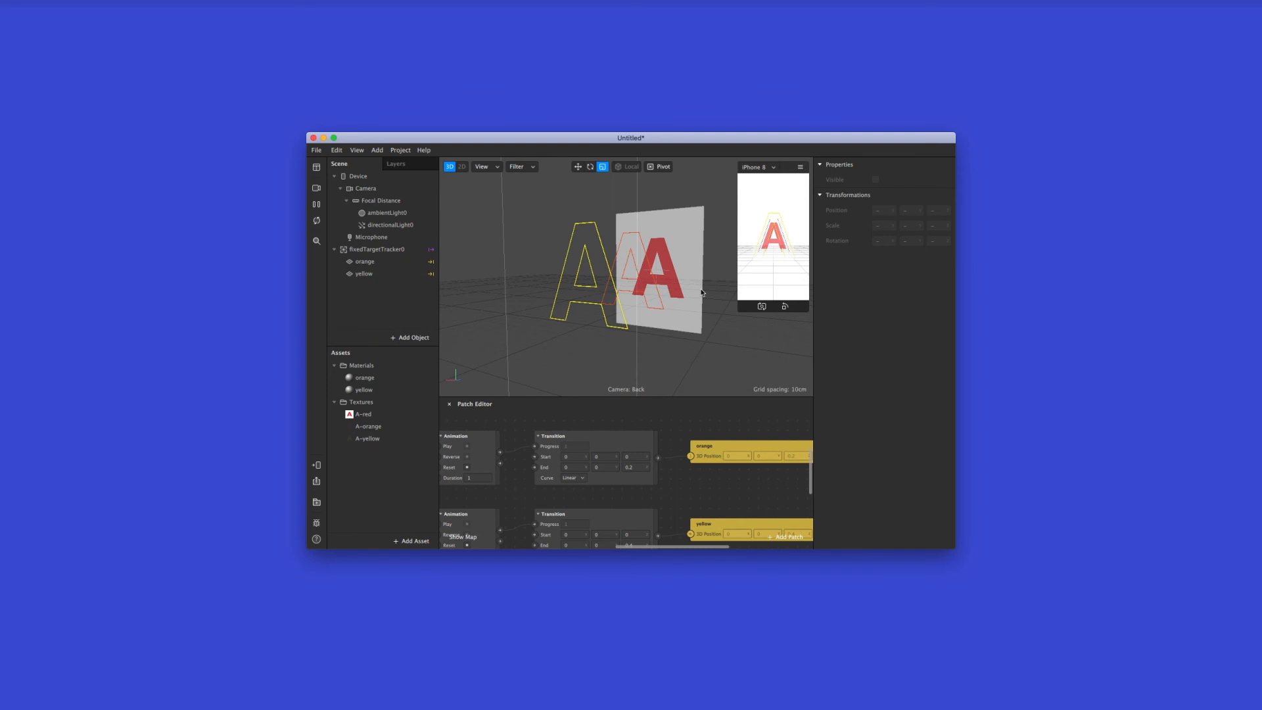
{"action": "scroll", "coordinate": [648, 449], "scroll_direction": "left", "scroll_amount": 3}
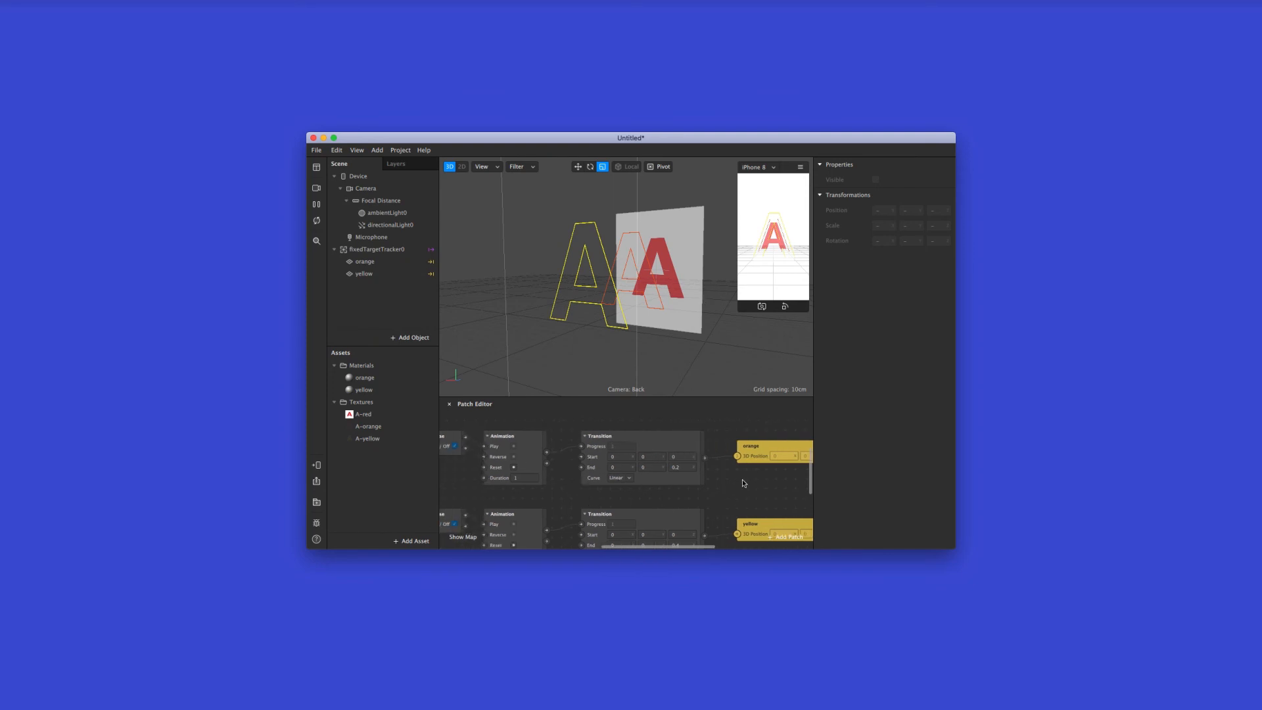
{"action": "scroll", "coordinate": [743, 484], "scroll_direction": "up", "scroll_amount": 2}
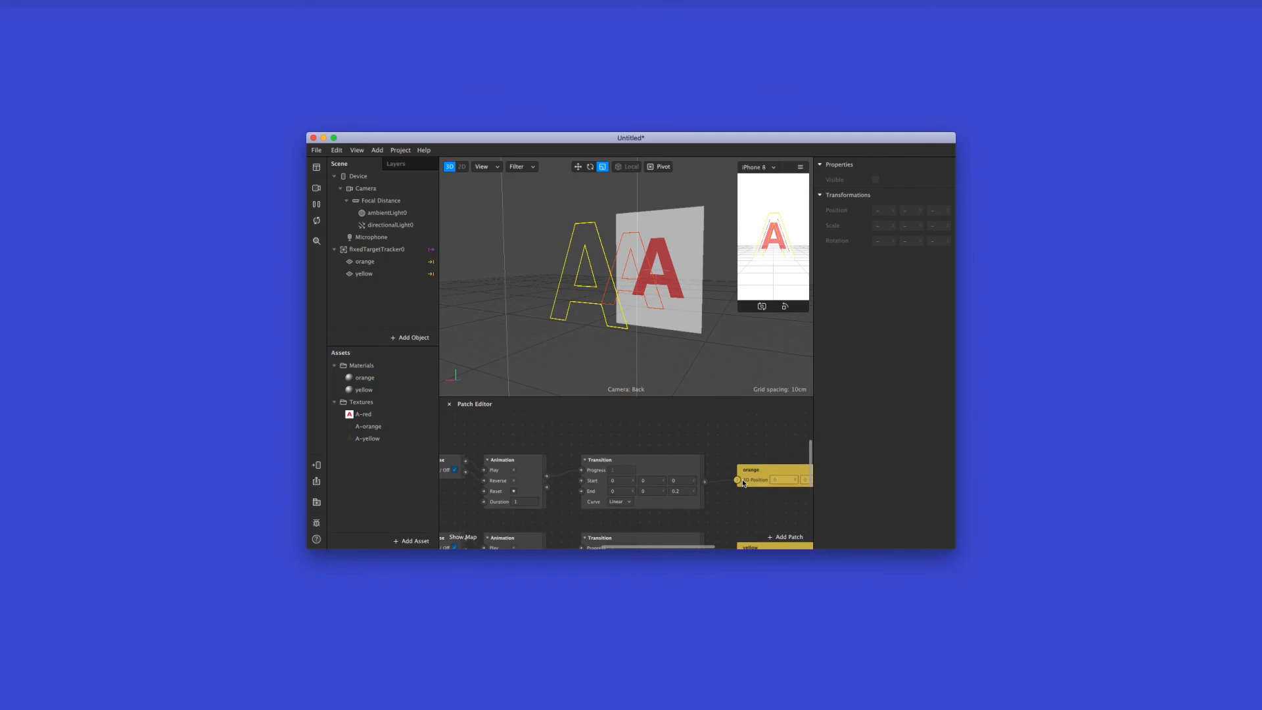
{"action": "scroll", "coordinate": [744, 483], "scroll_direction": "up", "scroll_amount": 1}
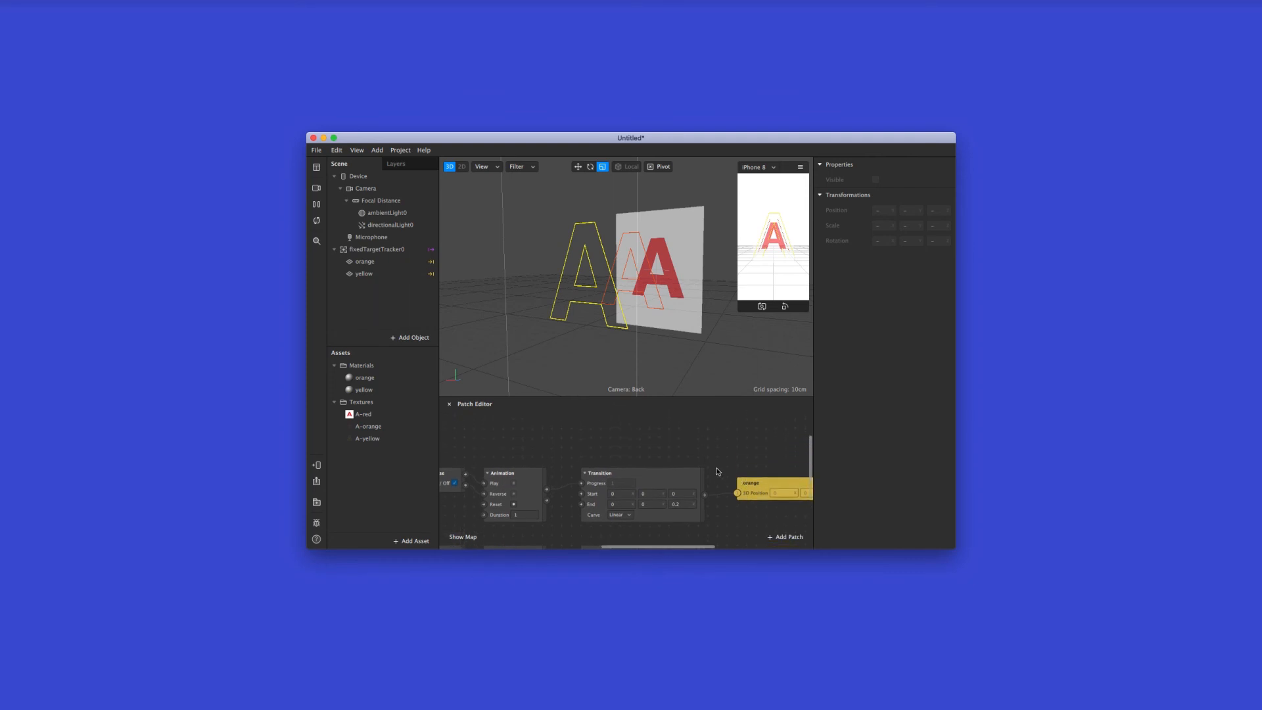
{"action": "scroll", "coordinate": [712, 469], "scroll_direction": "up", "scroll_amount": 2}
{"action": "scroll", "coordinate": [711, 470], "scroll_direction": "down", "scroll_amount": 1}
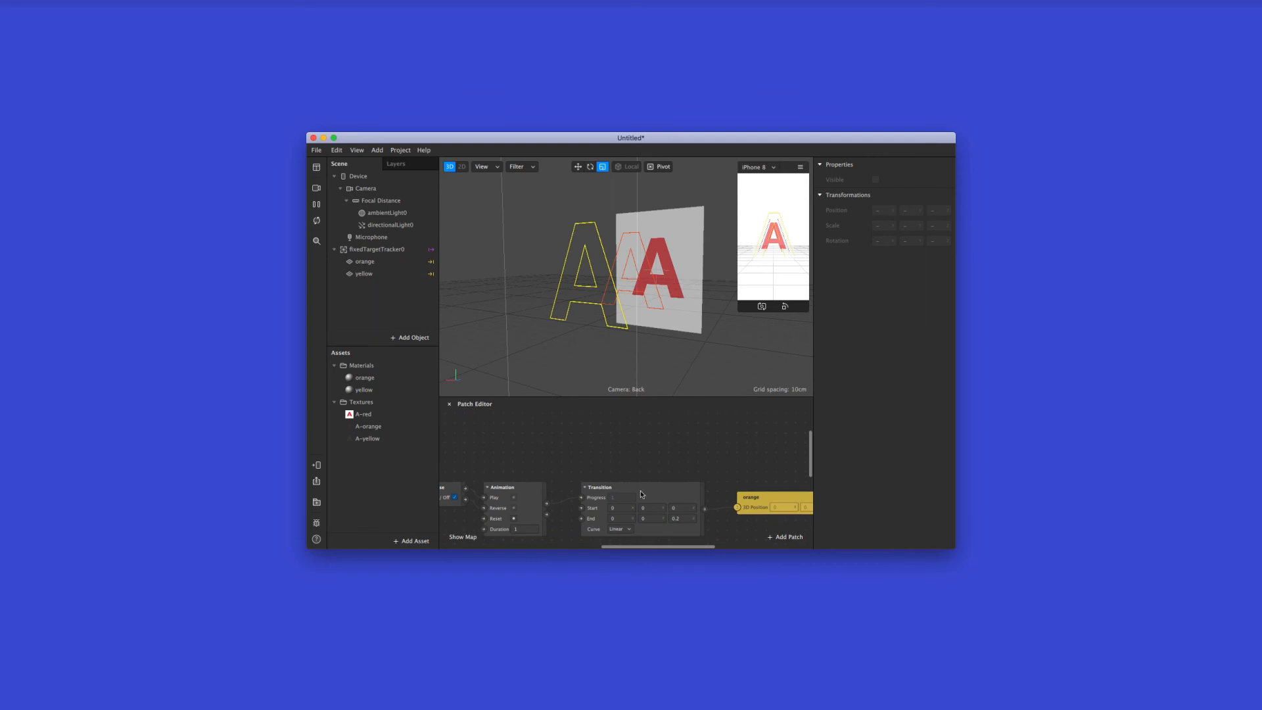
{"action": "scroll", "coordinate": [640, 491], "scroll_direction": "down", "scroll_amount": 5}
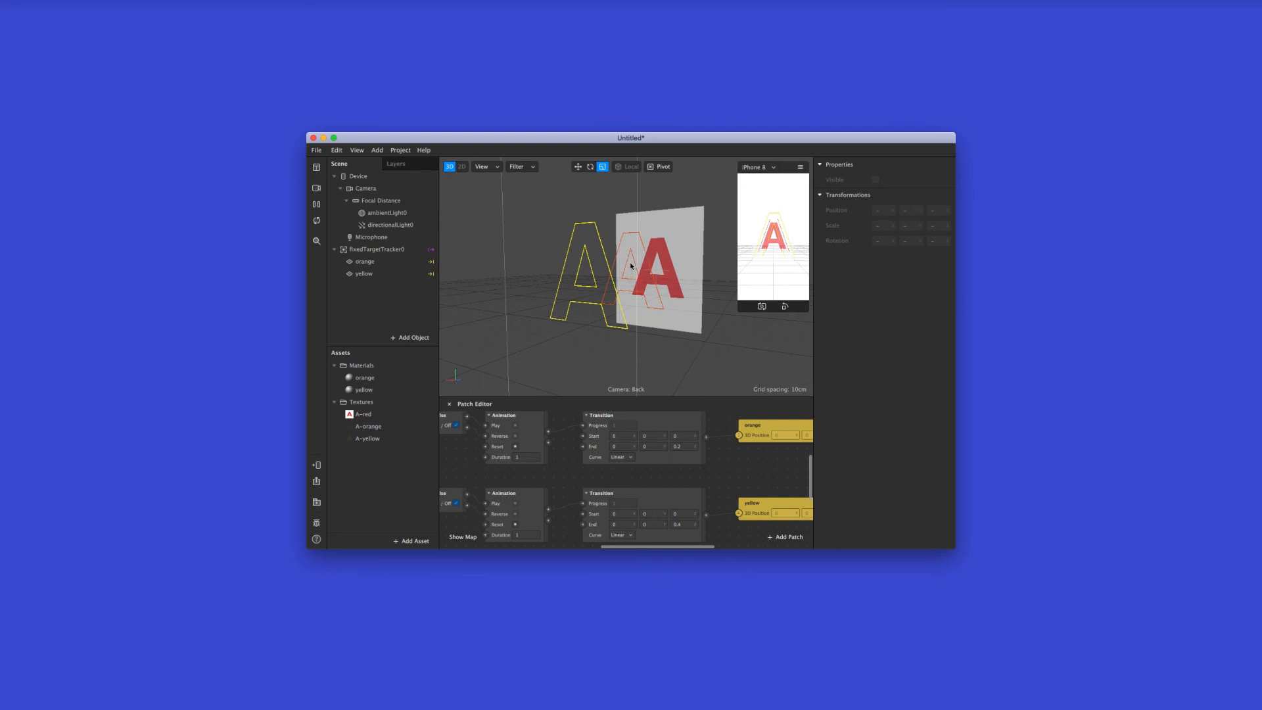
{"action": "scroll", "coordinate": [688, 444], "scroll_direction": "down", "scroll_amount": 3}
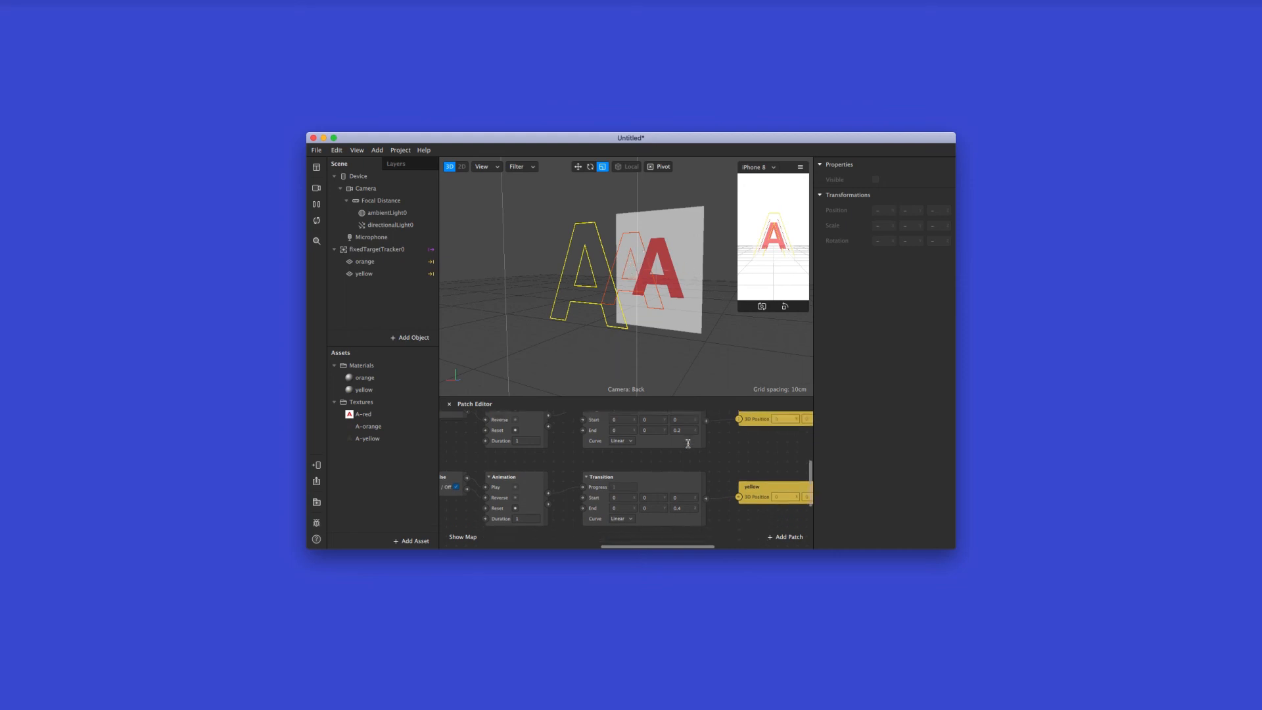
{"action": "scroll", "coordinate": [684, 452], "scroll_direction": "right", "scroll_amount": 2}
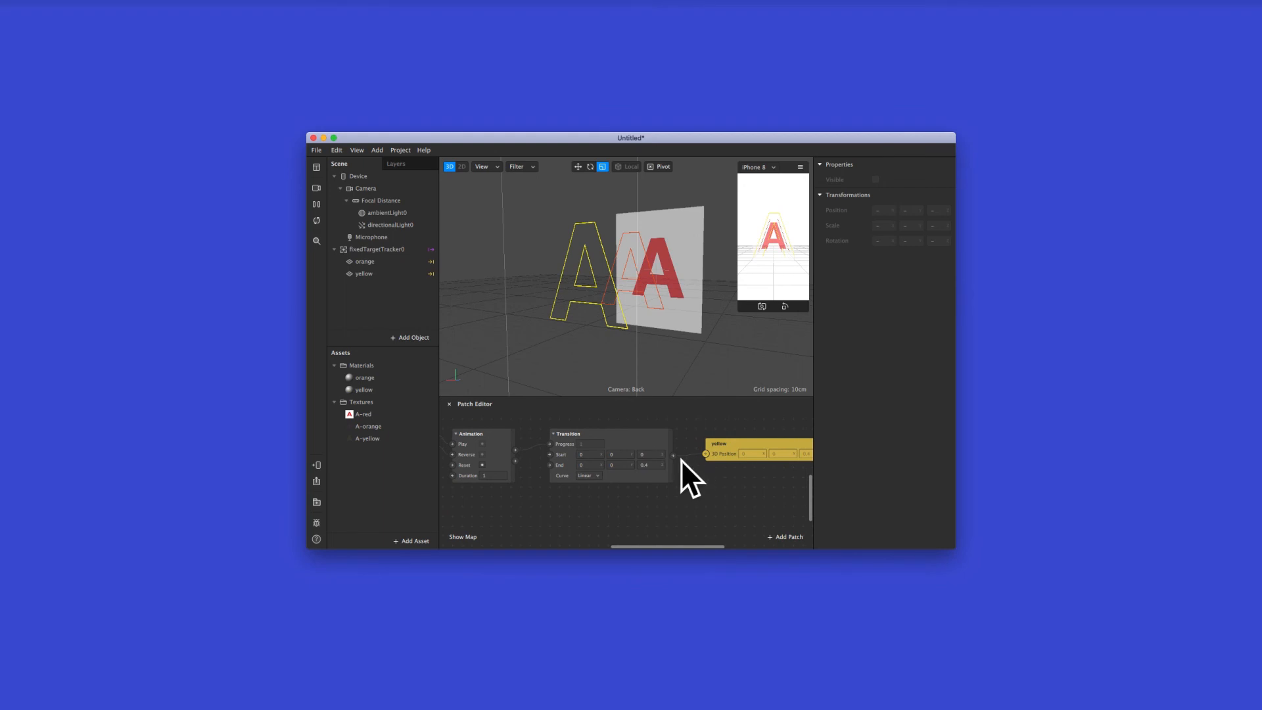
{"action": "scroll", "coordinate": [656, 477], "scroll_direction": "left", "scroll_amount": 5}
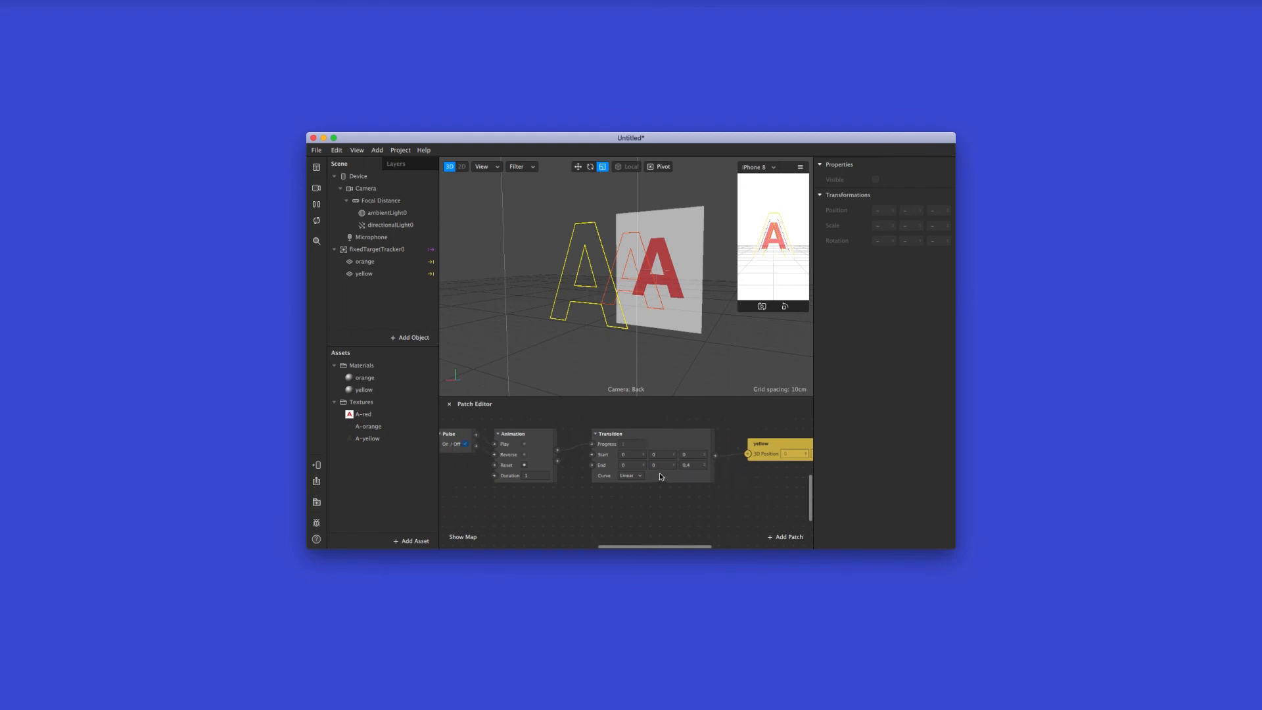
Add an Animation patch and a Transition patch below the yellow plane's existing Animation and Transition
{"action": "scroll", "coordinate": [660, 473], "scroll_direction": "down", "scroll_amount": 1}
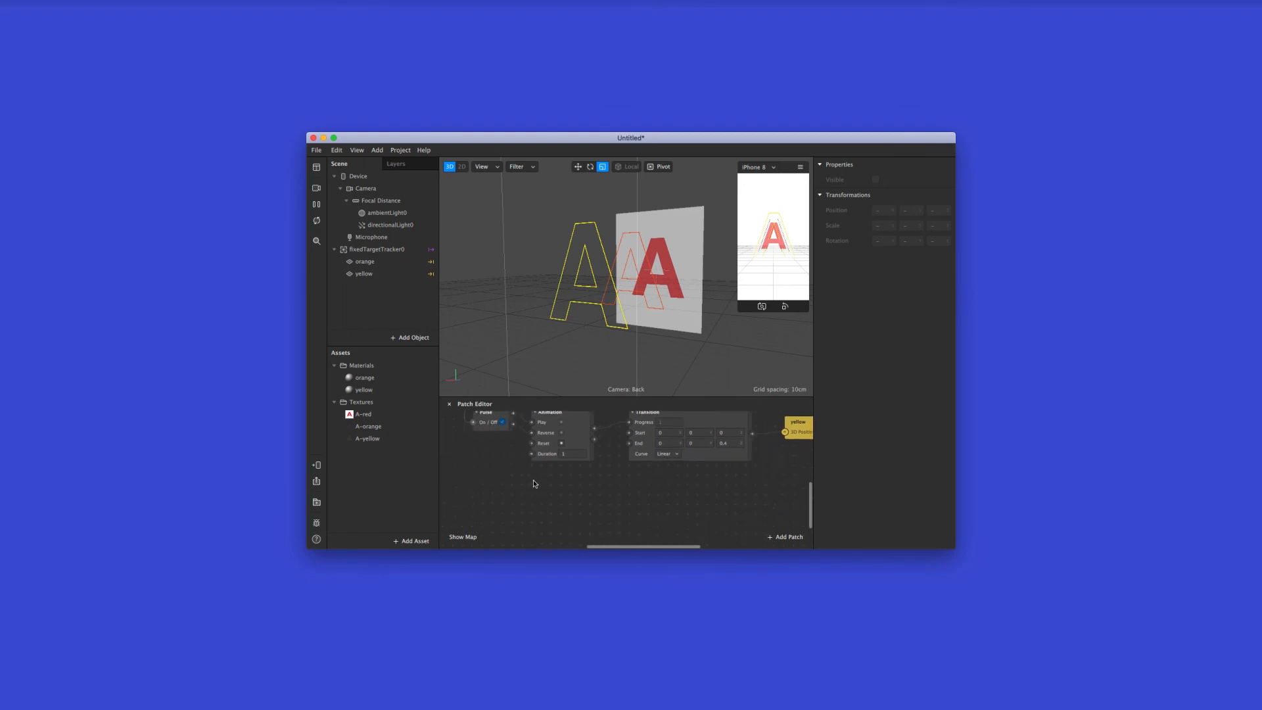
{"action": "right_click", "coordinate": [534, 484]}
{"action": "double_click", "coordinate": [449, 300]}
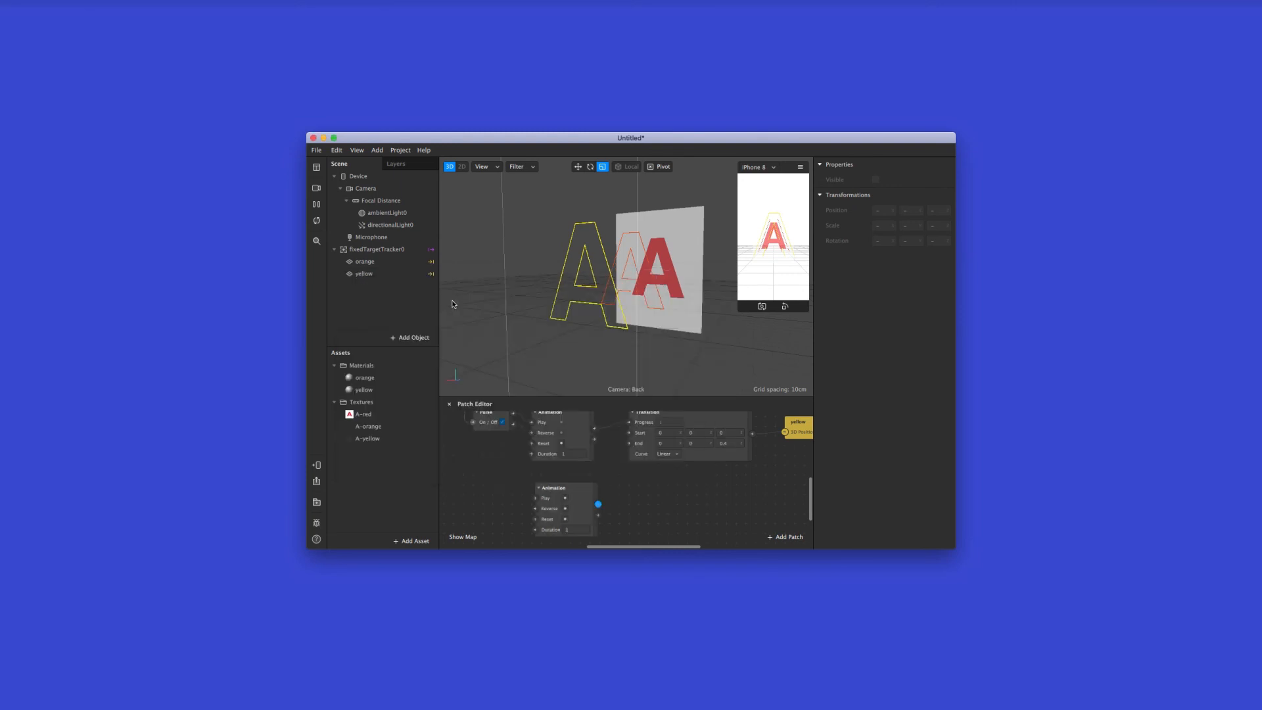
{"action": "right_click", "coordinate": [628, 478]}
{"action": "double_click", "coordinate": [572, 384]}
{"action": "left_click_drag", "start_coordinate": [701, 483], "coordinate": [698, 476]}
{"action": "scroll", "coordinate": [708, 479], "scroll_direction": "right", "scroll_amount": 2}
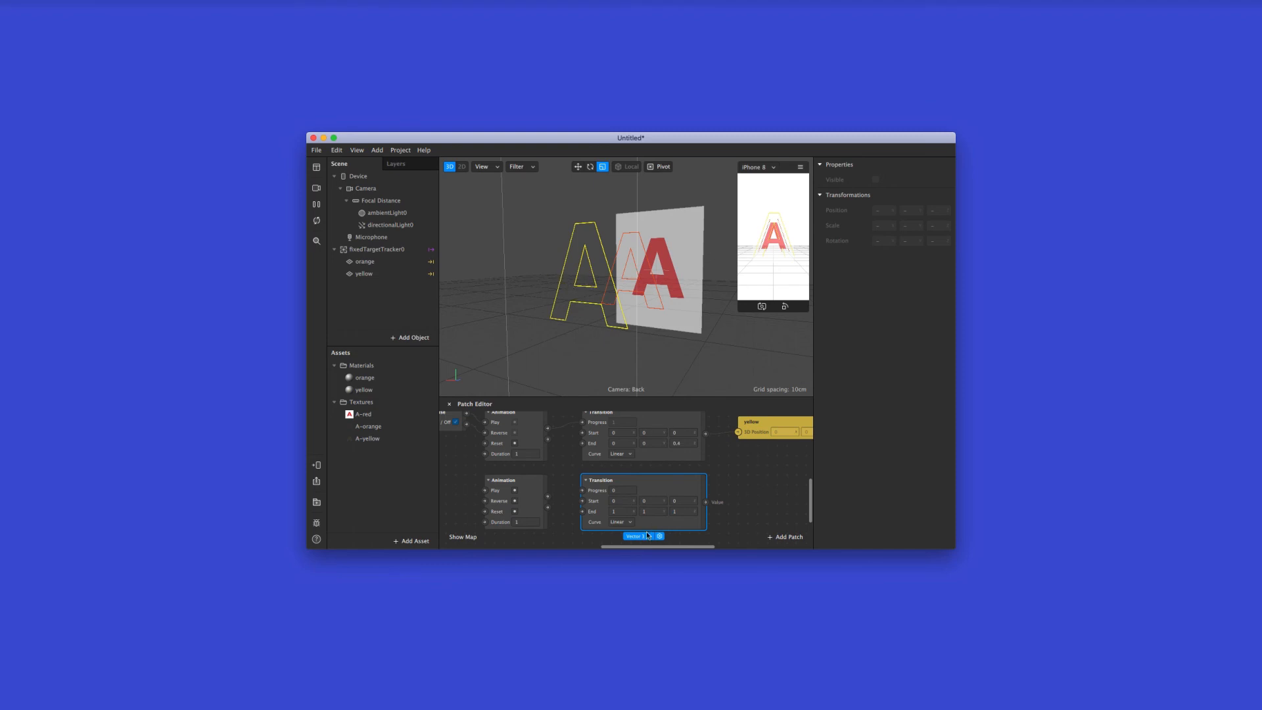
Set the End value of the new lower Transition to -0.2, 0, 0
{"action": "left_click", "coordinate": [652, 512]}
{"action": "type", "text": "0"}
{"action": "key", "text": "Tab"}
{"action": "type", "text": "0"}
{"action": "left_click", "coordinate": [620, 511]}
Connect the new Animation's Progress to its Transition, and the yellow plane's first Animation's Completed output to the new Animation's Play
{"action": "left_click", "coordinate": [560, 495]}
{"action": "left_click_drag", "start_coordinate": [560, 495], "coordinate": [583, 491]}
{"action": "scroll", "coordinate": [573, 481], "scroll_direction": "left", "scroll_amount": 1}
{"action": "scroll", "coordinate": [570, 479], "scroll_direction": "left", "scroll_amount": 2}
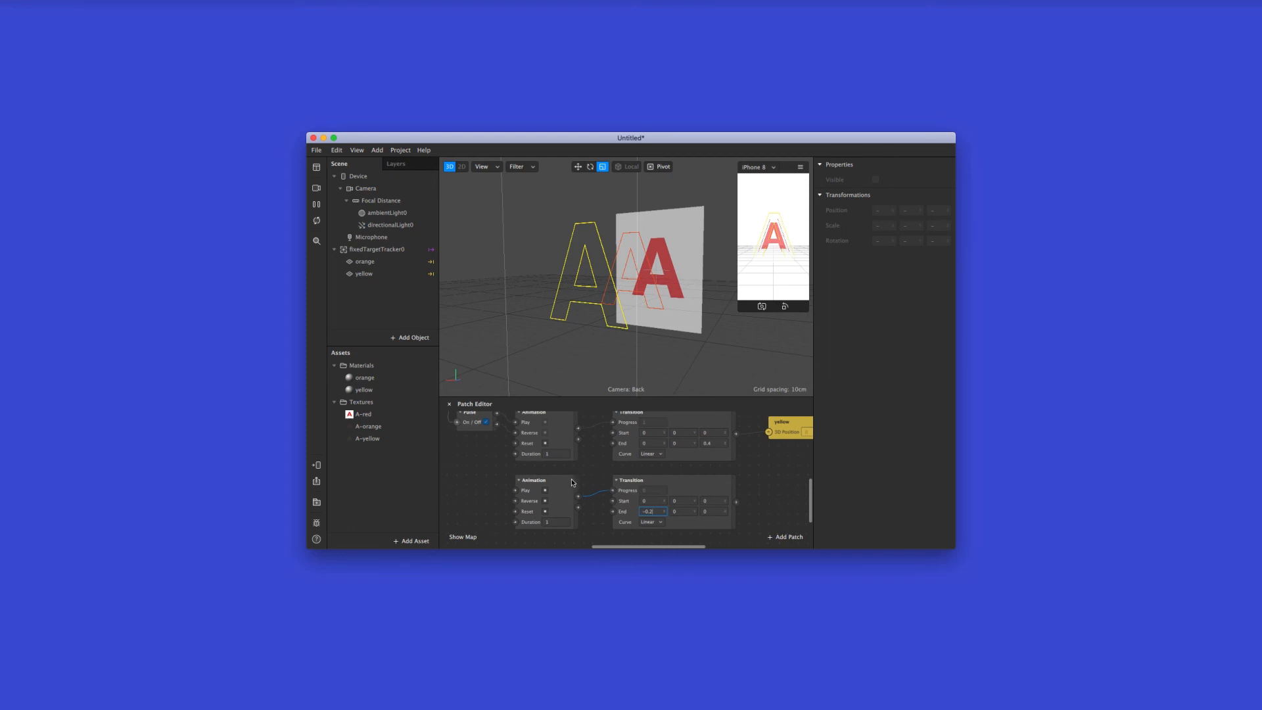
{"action": "scroll", "coordinate": [570, 480], "scroll_direction": "up", "scroll_amount": 1}
{"action": "scroll", "coordinate": [570, 480], "scroll_direction": "right", "scroll_amount": 2}
{"action": "left_click", "coordinate": [523, 439]}
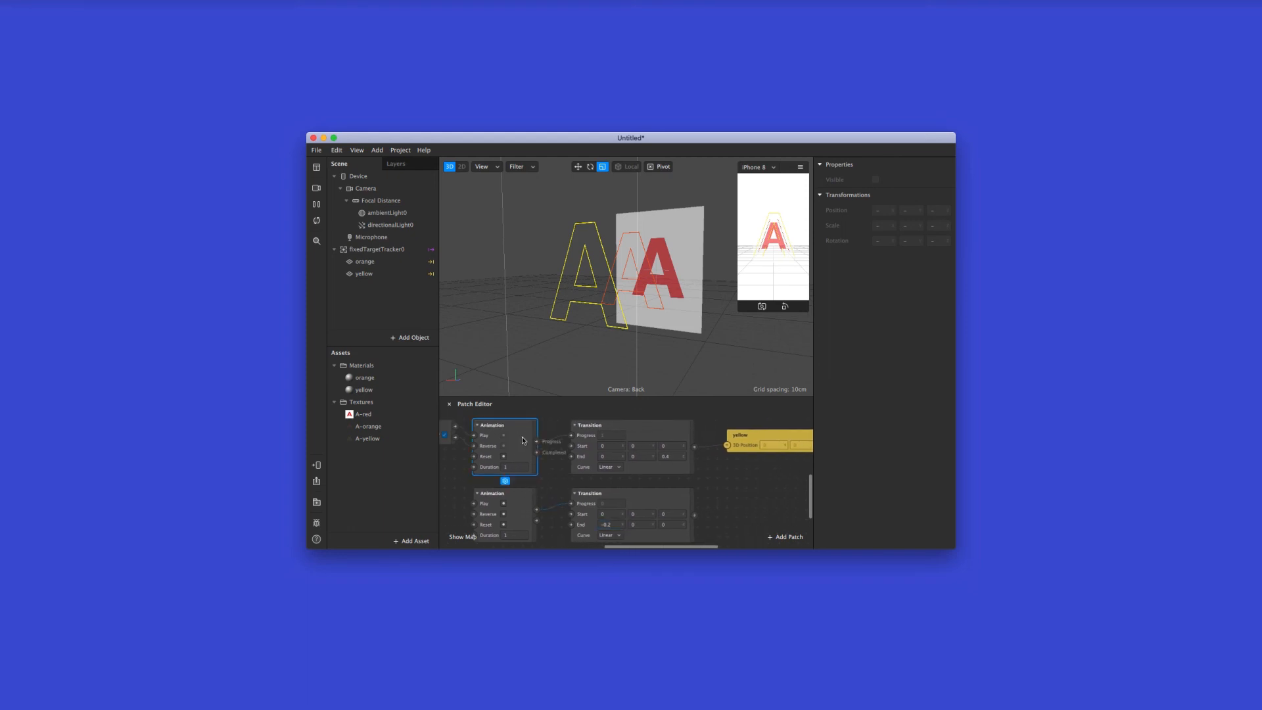
{"action": "scroll", "coordinate": [522, 446], "scroll_direction": "left", "scroll_amount": 2}
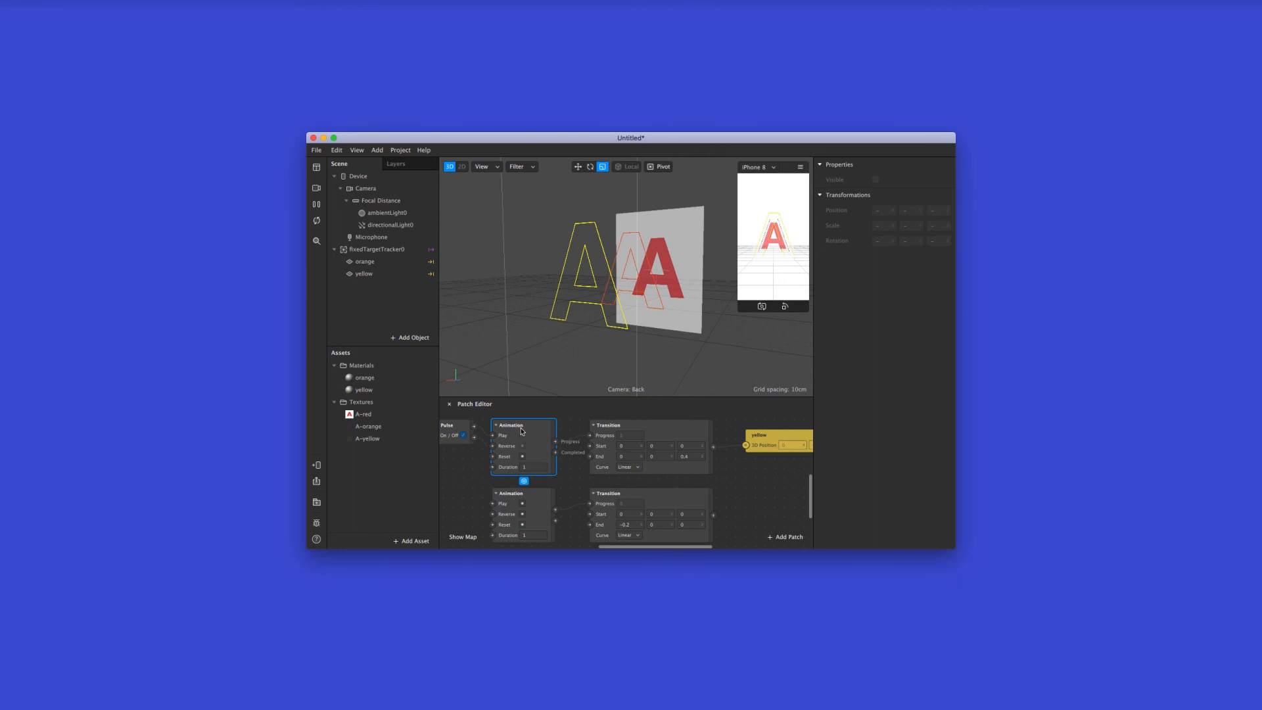
{"action": "left_click", "coordinate": [559, 459]}
{"action": "left_click_drag", "start_coordinate": [556, 453], "coordinate": [492, 504]}
Try to connect the lower Transition directly to the yellow plane's 3D position, and delete that connection
{"action": "scroll", "coordinate": [657, 513], "scroll_direction": "right", "scroll_amount": 5}
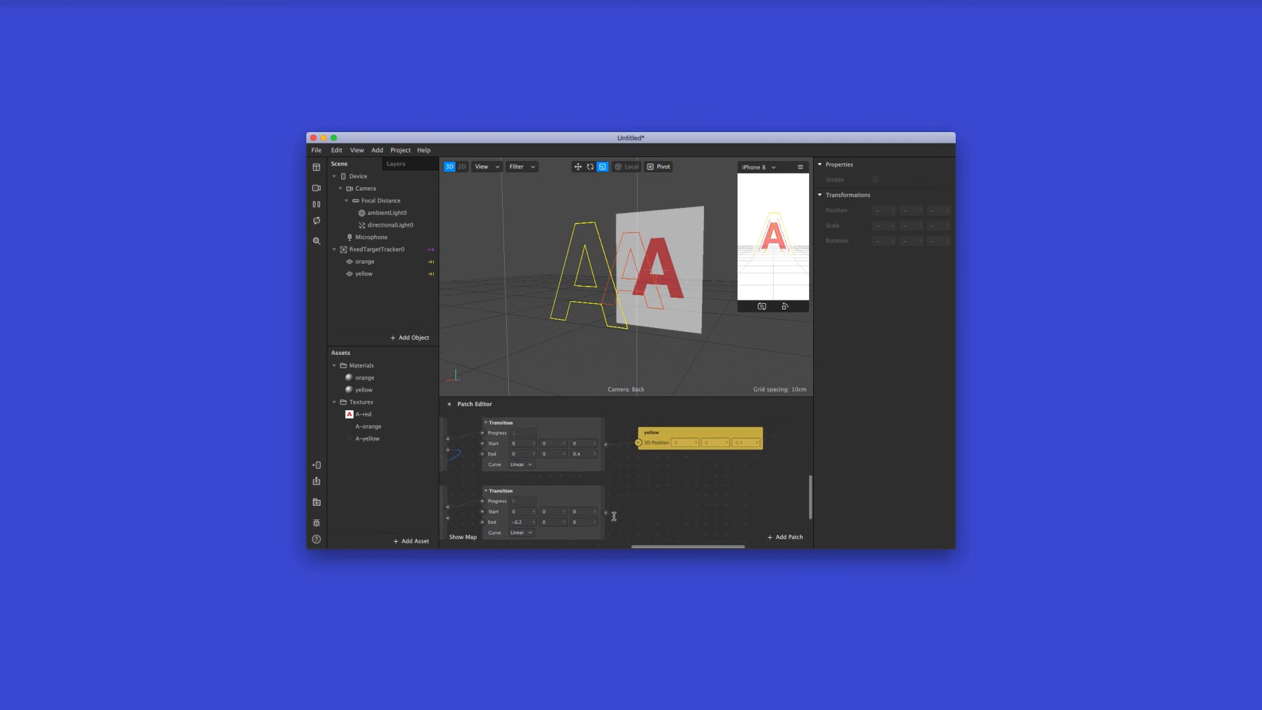
{"action": "left_click", "coordinate": [595, 500]}
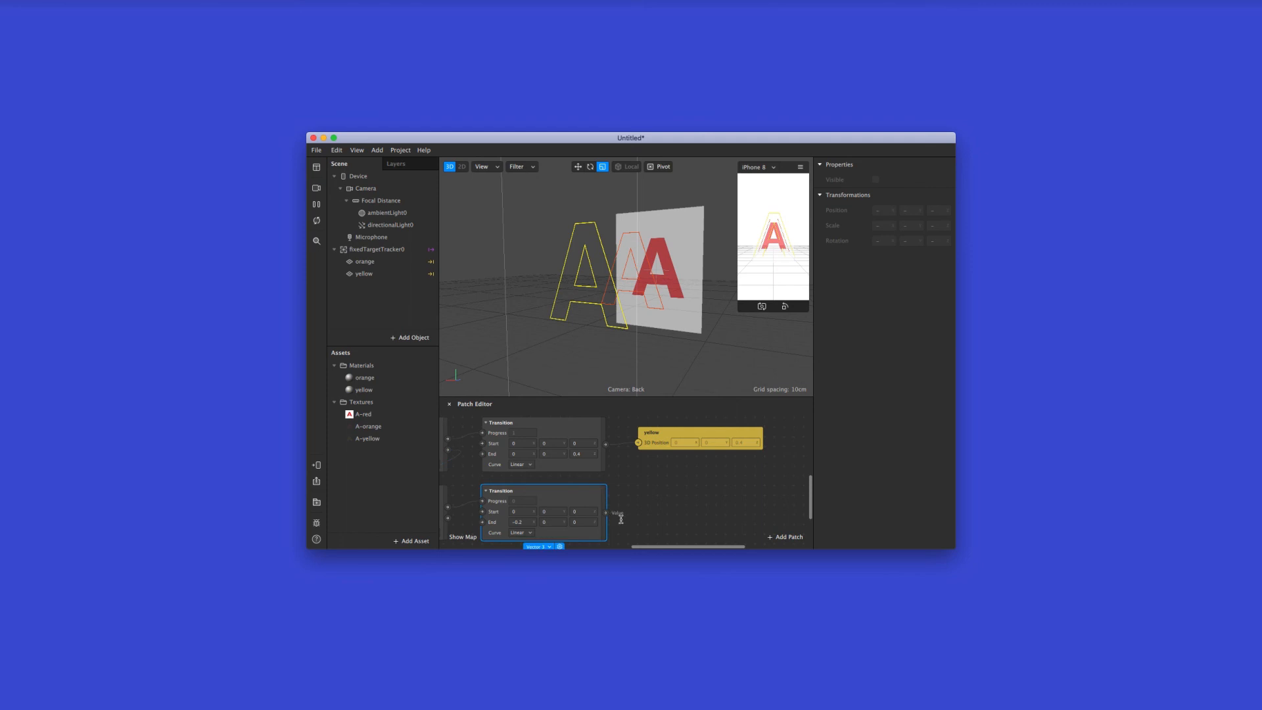
{"action": "left_click_drag", "start_coordinate": [606, 512], "coordinate": [637, 443]}
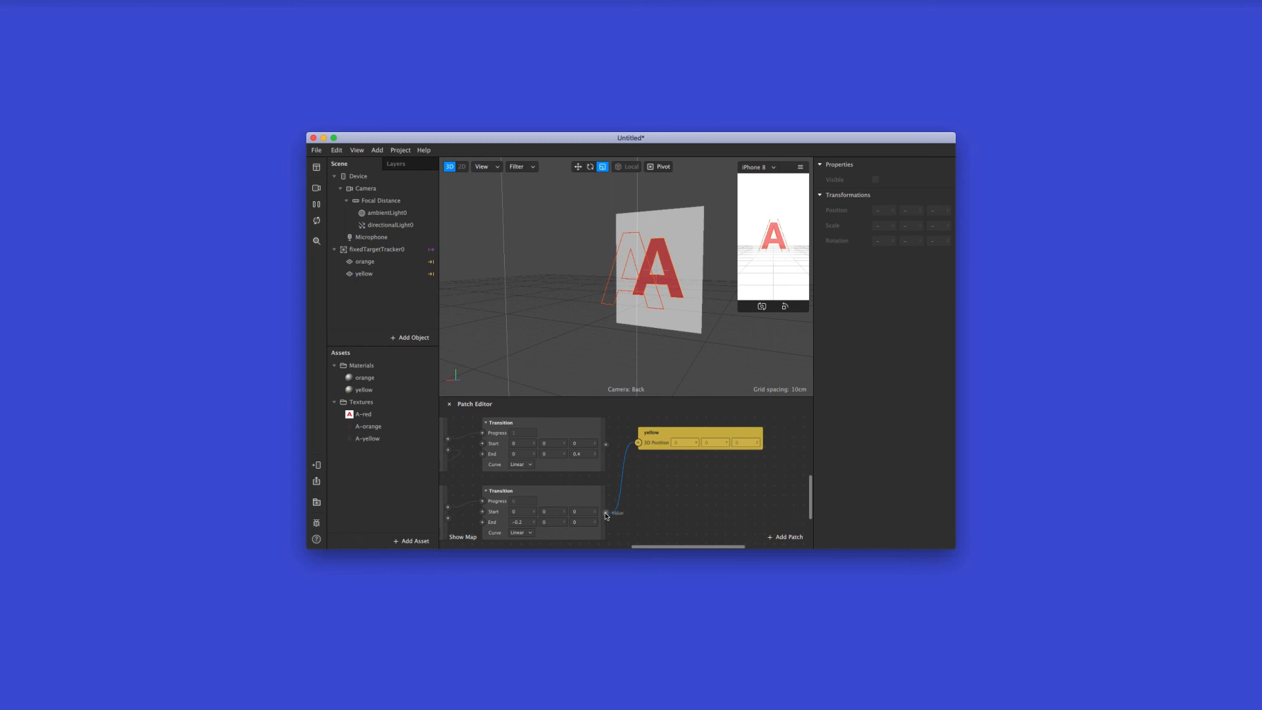
{"action": "left_click_drag", "start_coordinate": [606, 516], "coordinate": [615, 507]}
{"action": "left_click_drag", "start_coordinate": [631, 446], "coordinate": [637, 448]}
{"action": "key", "text": "Delete"}
Make room beside the yellow 3D position patch and insert an Add patch
{"action": "left_click_drag", "start_coordinate": [670, 431], "coordinate": [699, 431]}
{"action": "left_click", "coordinate": [646, 473]}
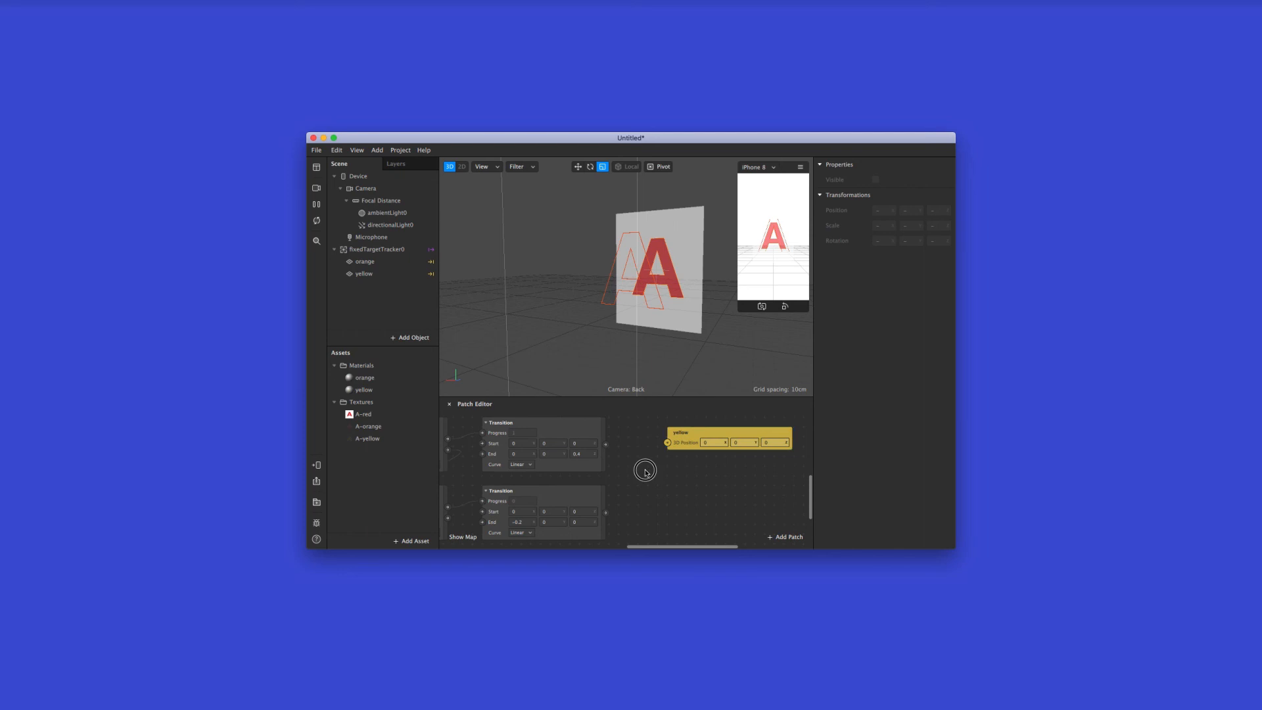
{"action": "double_click", "coordinate": [646, 473]}
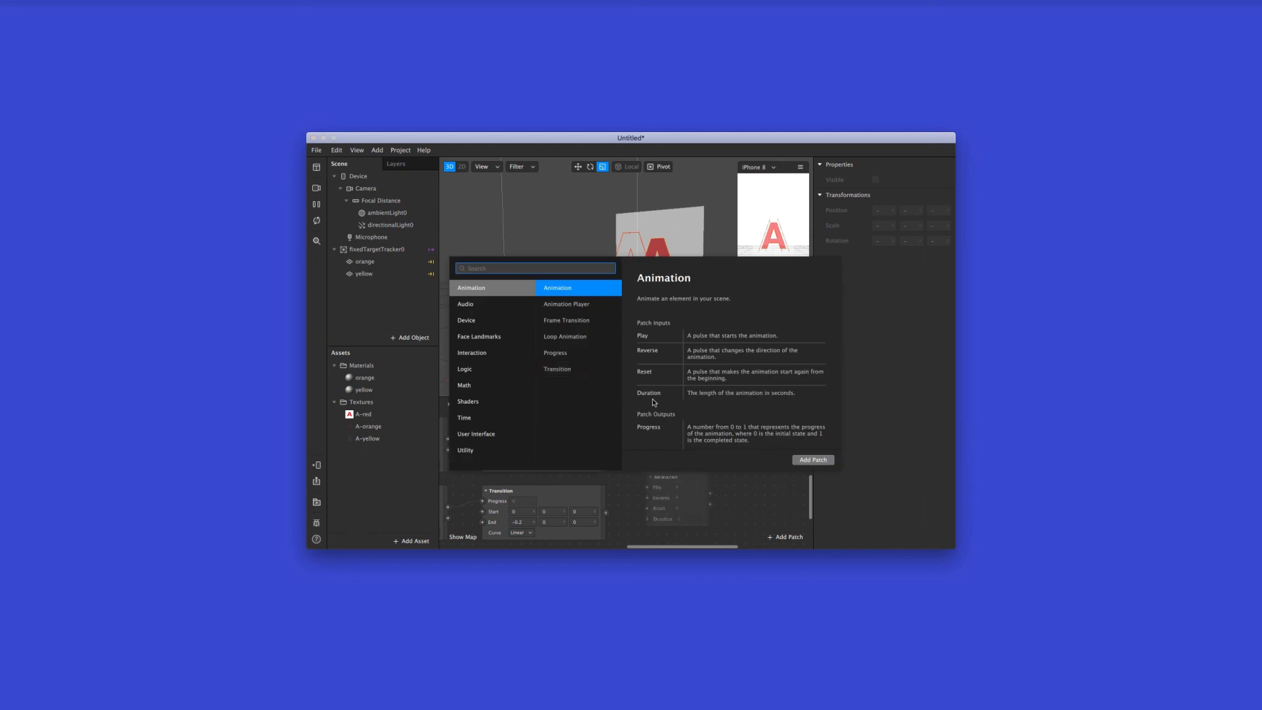
{"action": "type", "text": "add"}
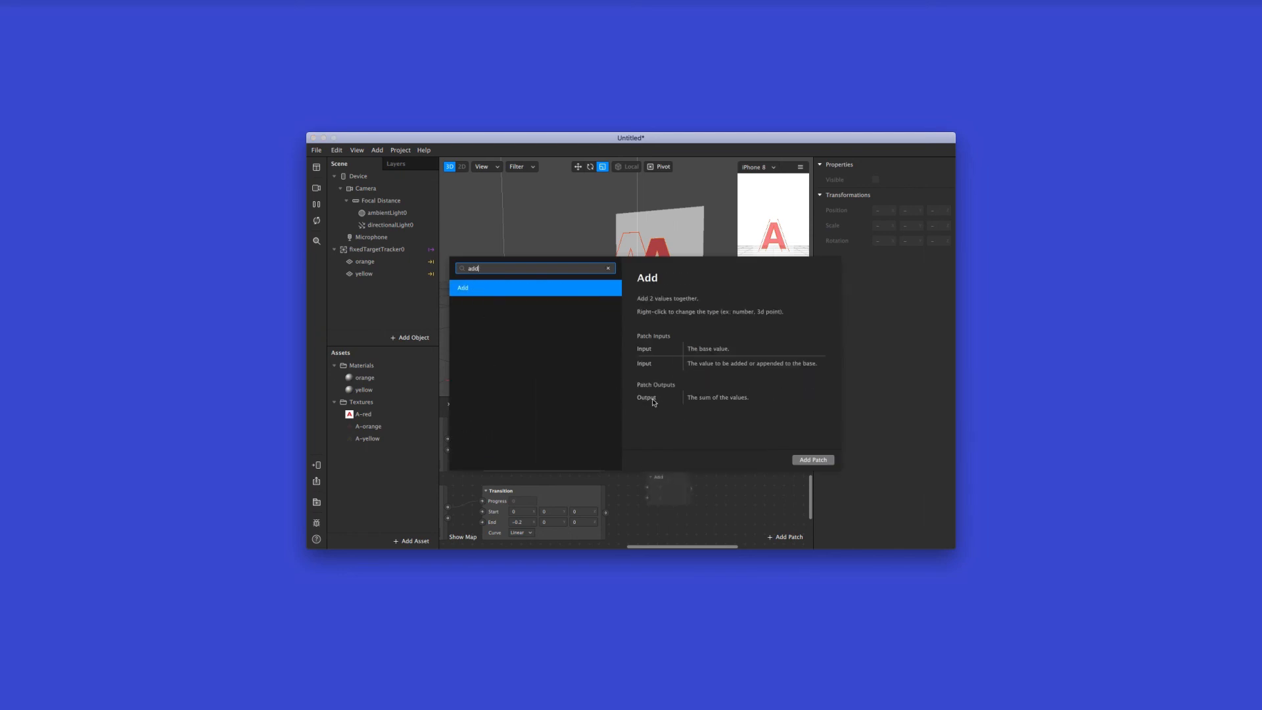
{"action": "double_click", "coordinate": [526, 291]}
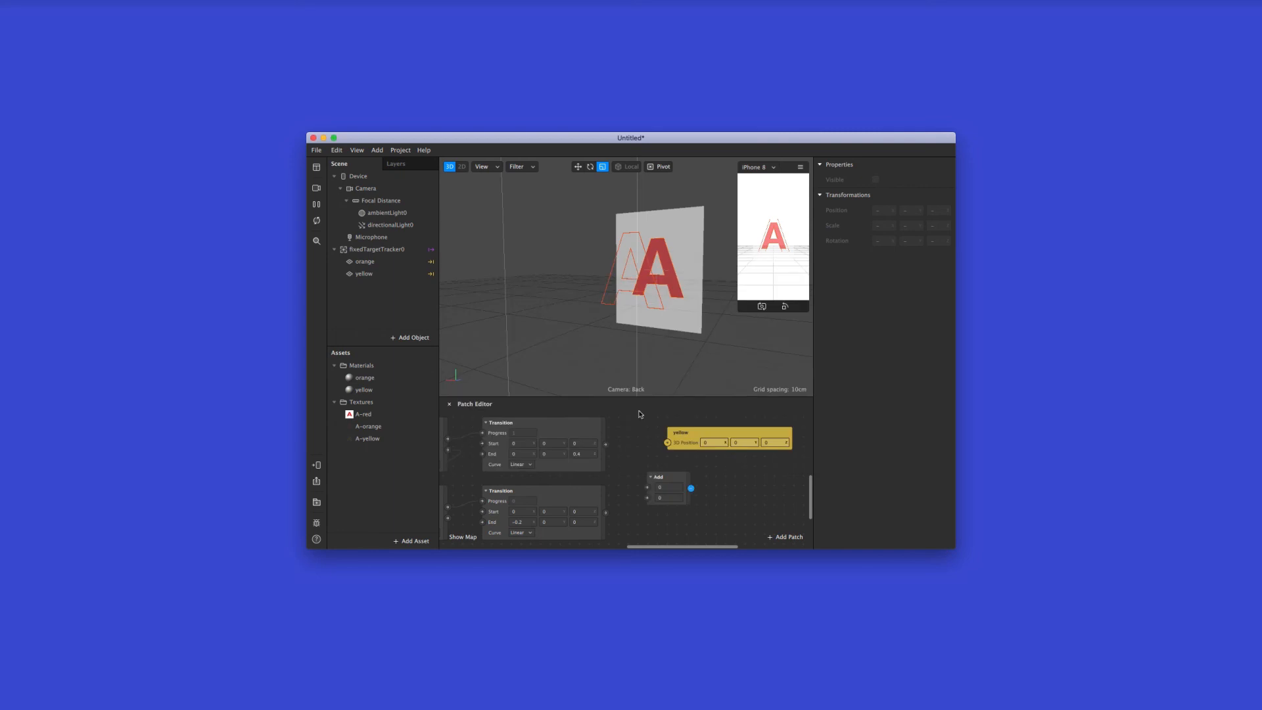
Arrange the Add patch before the yellow patch, feed both Transitions into it, and connect its output to yellow's 3D position
{"action": "left_click_drag", "start_coordinate": [683, 482], "coordinate": [744, 463]}
{"action": "left_click", "coordinate": [704, 434]}
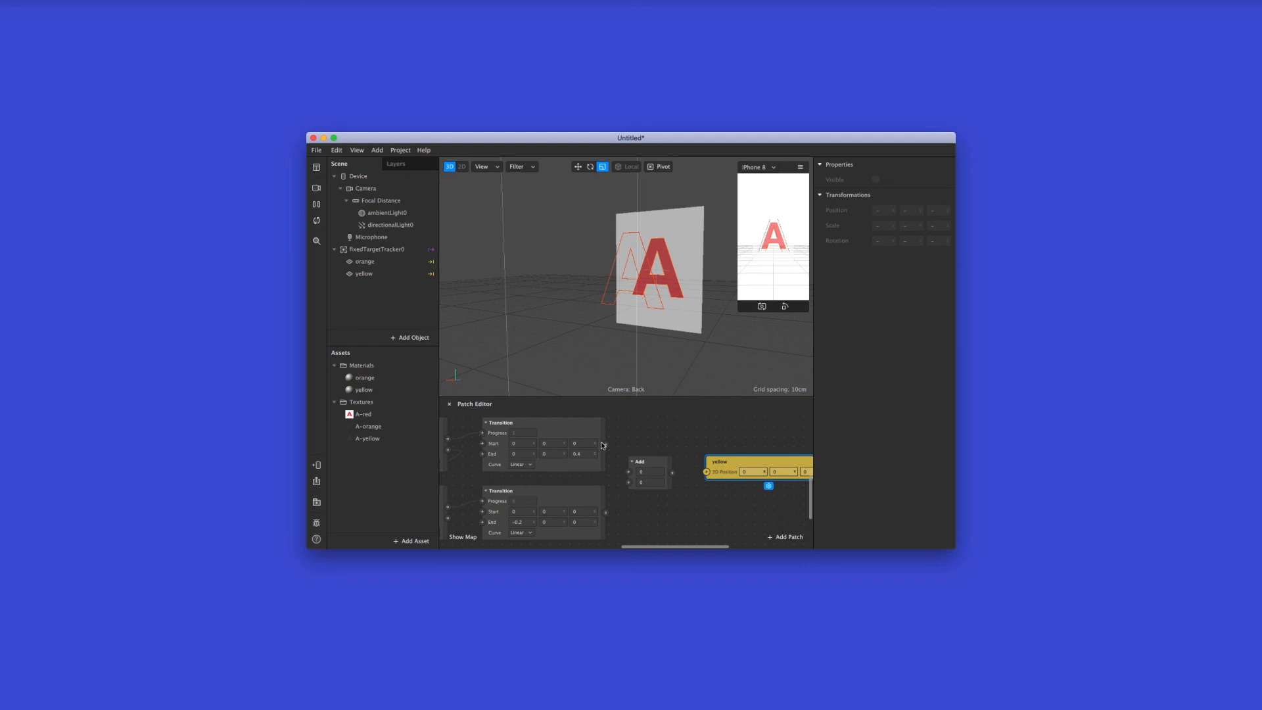
{"action": "left_click_drag", "start_coordinate": [604, 445], "coordinate": [628, 483]}
{"action": "left_click_drag", "start_coordinate": [673, 473], "coordinate": [740, 465]}
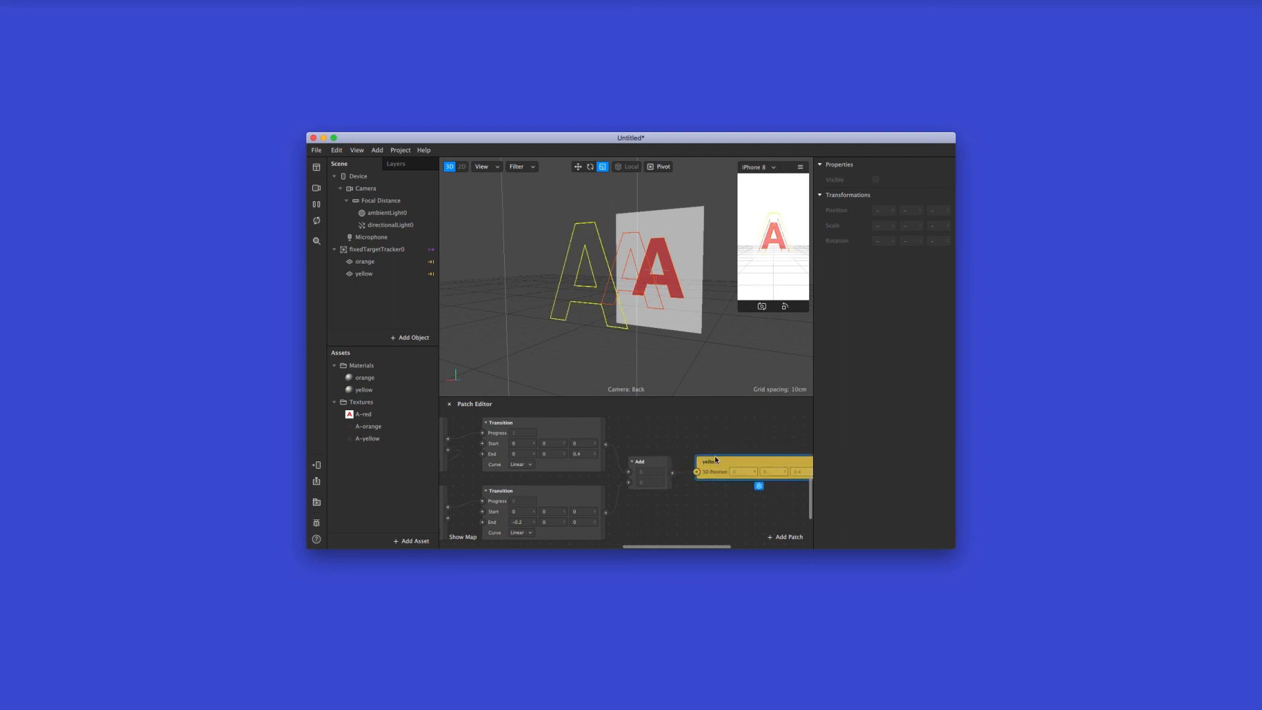
Check the yellow plane's patch chain from the two Animations through the Transitions and Add to its 3D position
{"action": "scroll", "coordinate": [713, 458], "scroll_direction": "left", "scroll_amount": 1}
{"action": "scroll", "coordinate": [714, 459], "scroll_direction": "left", "scroll_amount": 2}
{"action": "scroll", "coordinate": [710, 459], "scroll_direction": "left", "scroll_amount": 10}
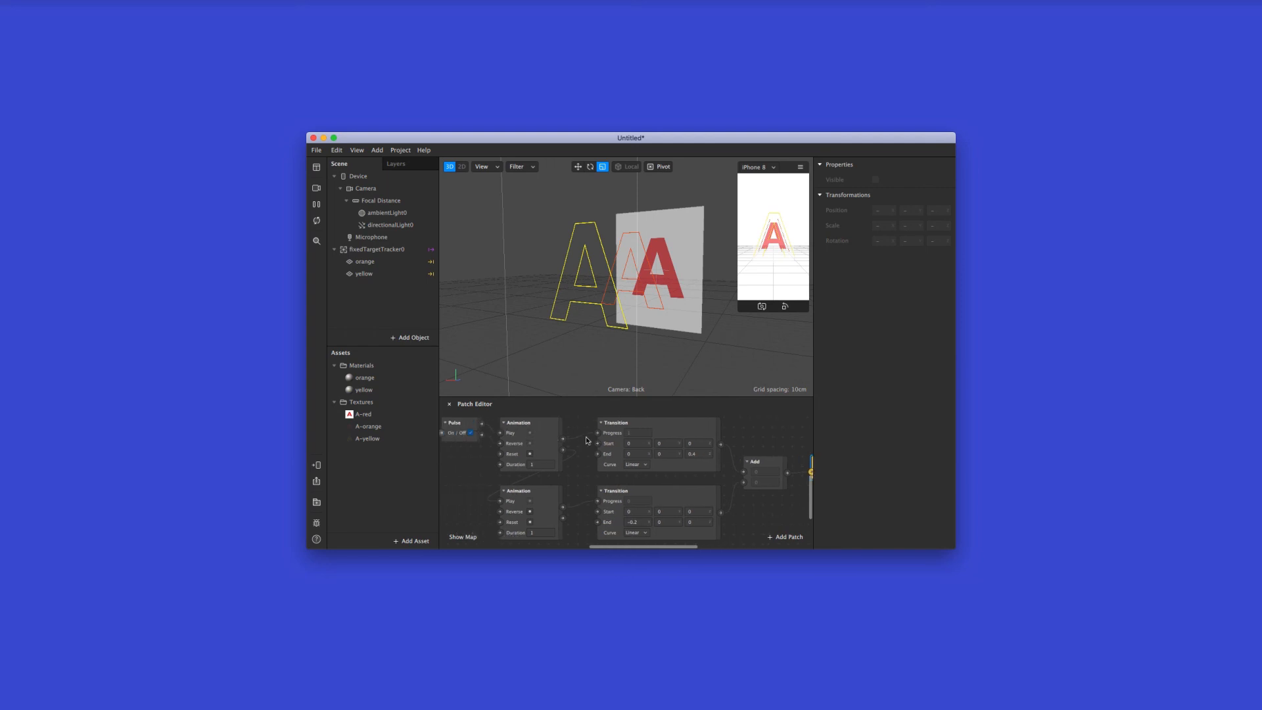
{"action": "scroll", "coordinate": [645, 441], "scroll_direction": "right", "scroll_amount": 15}
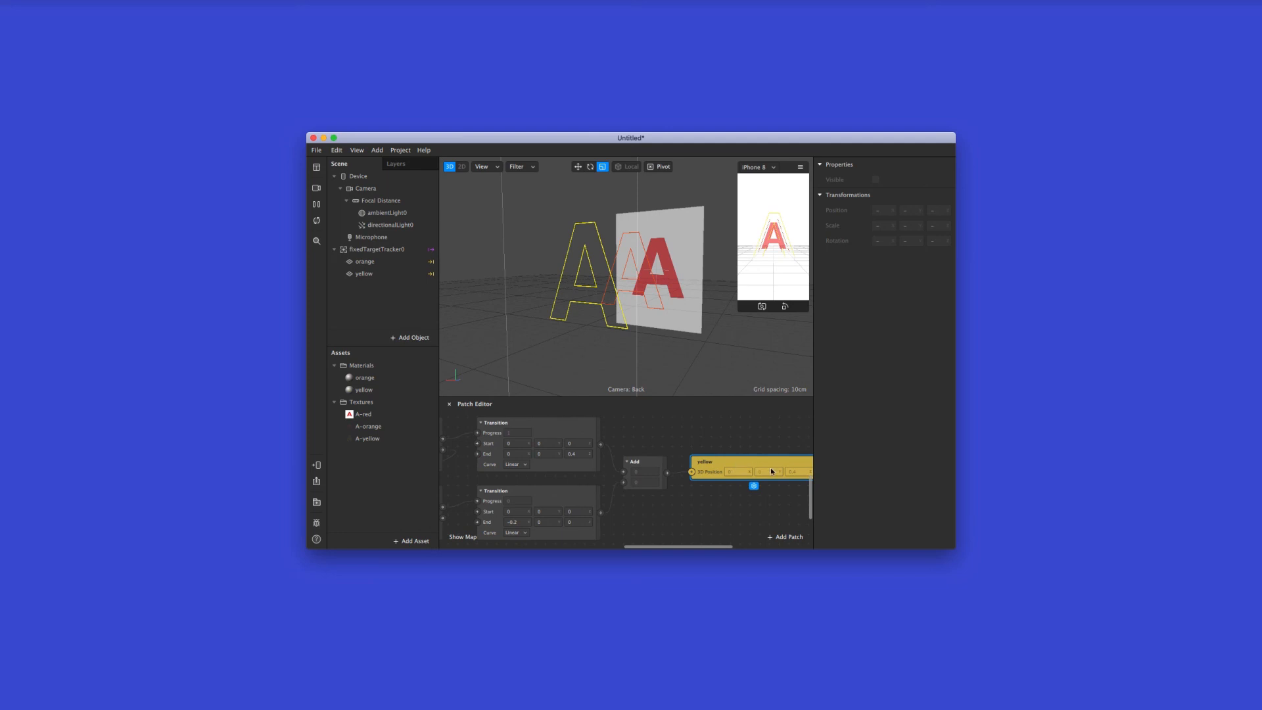
{"action": "scroll", "coordinate": [539, 438], "scroll_direction": "left", "scroll_amount": 1}
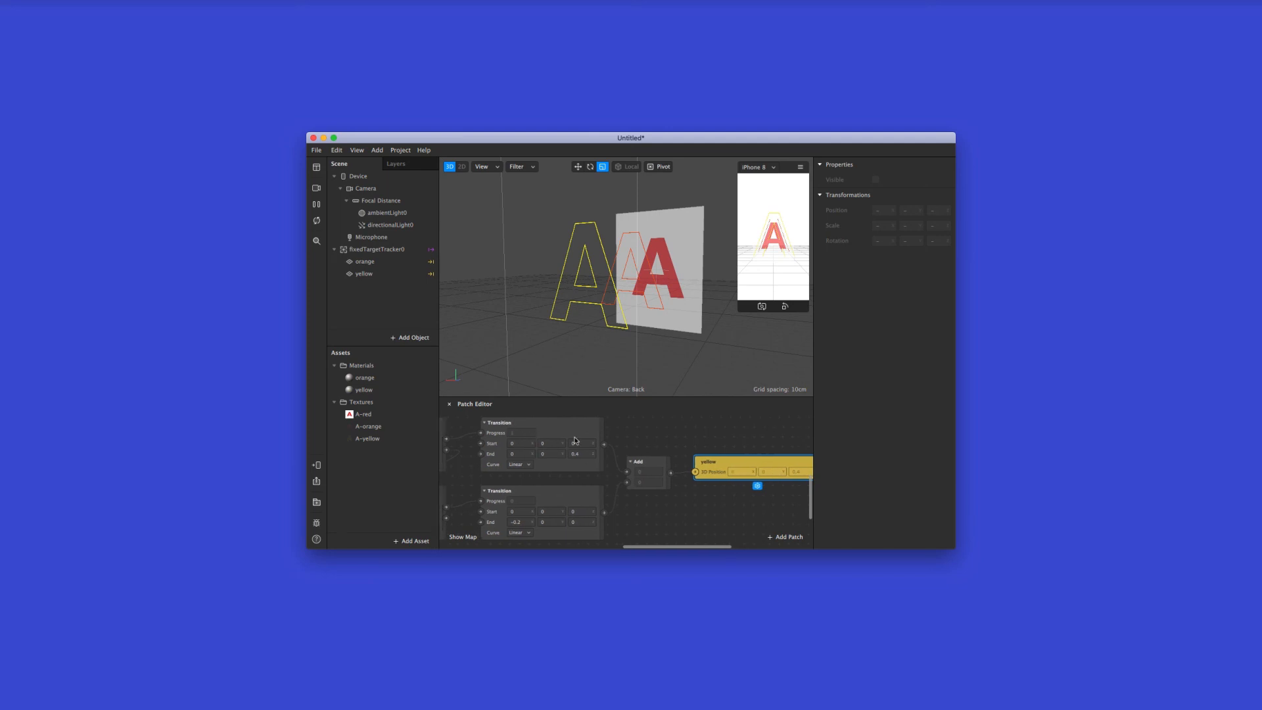
{"action": "scroll", "coordinate": [530, 452], "scroll_direction": "left", "scroll_amount": 10}
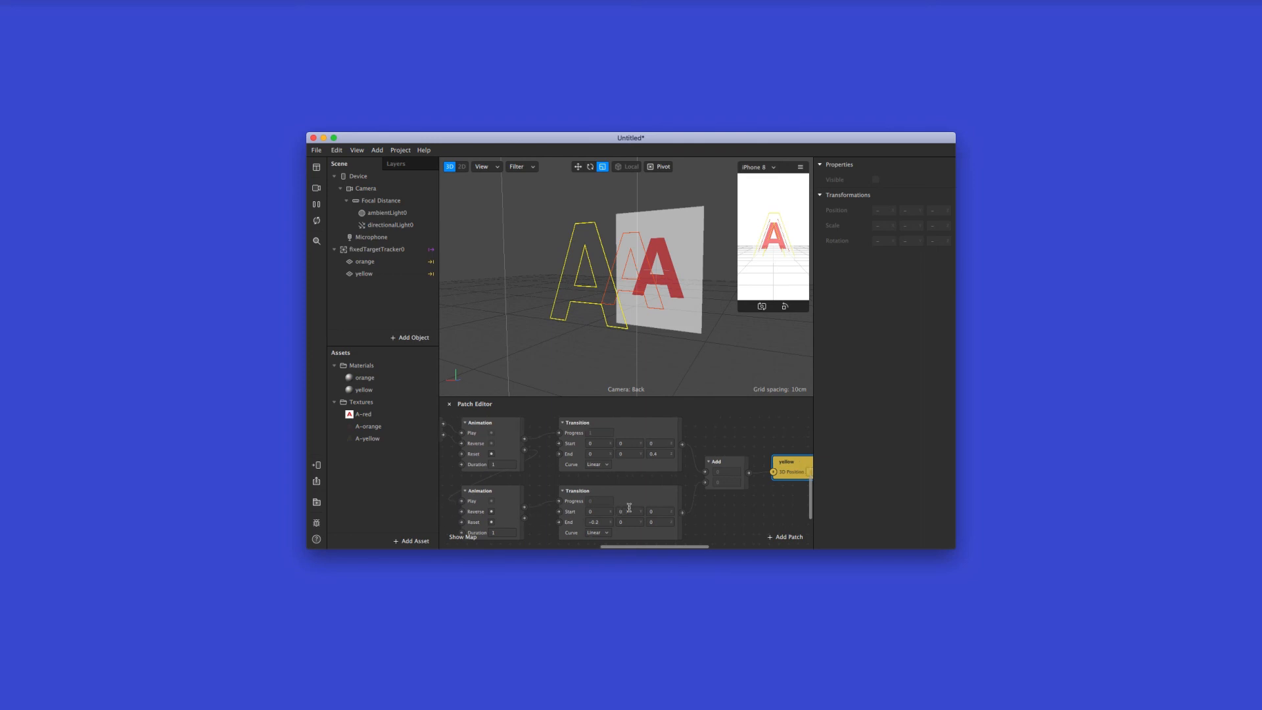
{"action": "scroll", "coordinate": [623, 514], "scroll_direction": "right", "scroll_amount": 5}
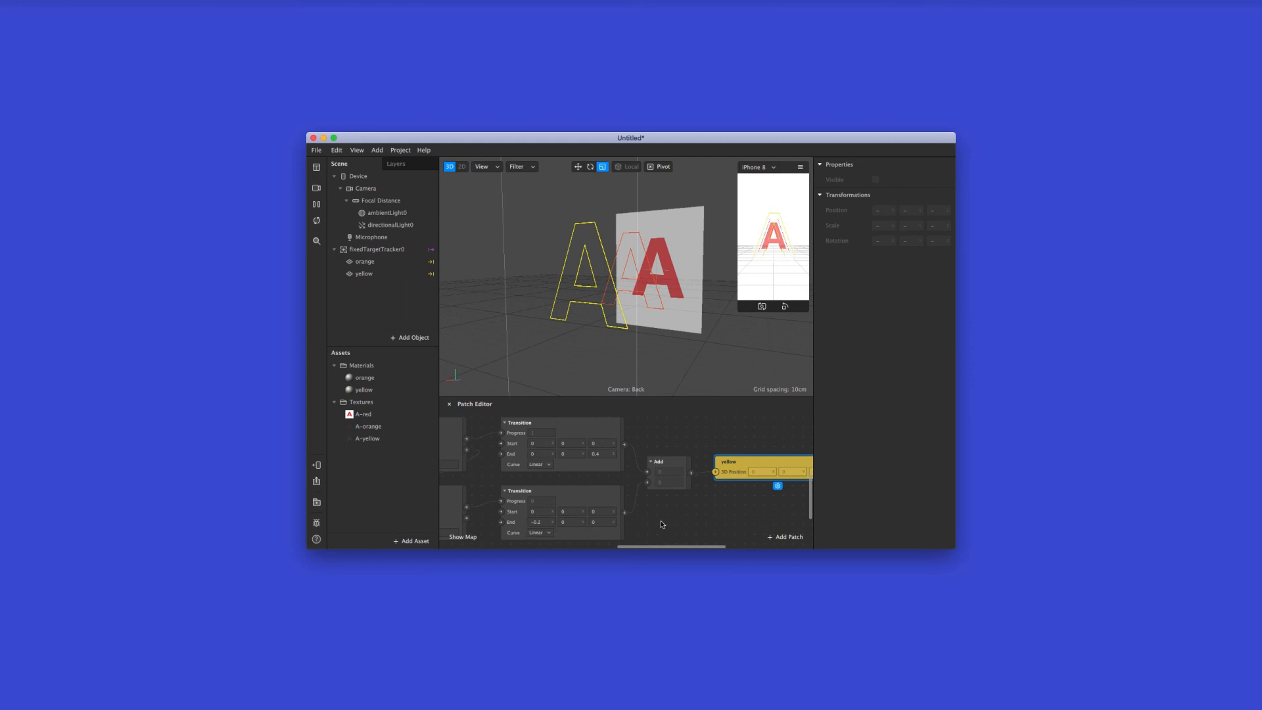
{"action": "scroll", "coordinate": [699, 487], "scroll_direction": "right", "scroll_amount": 3}
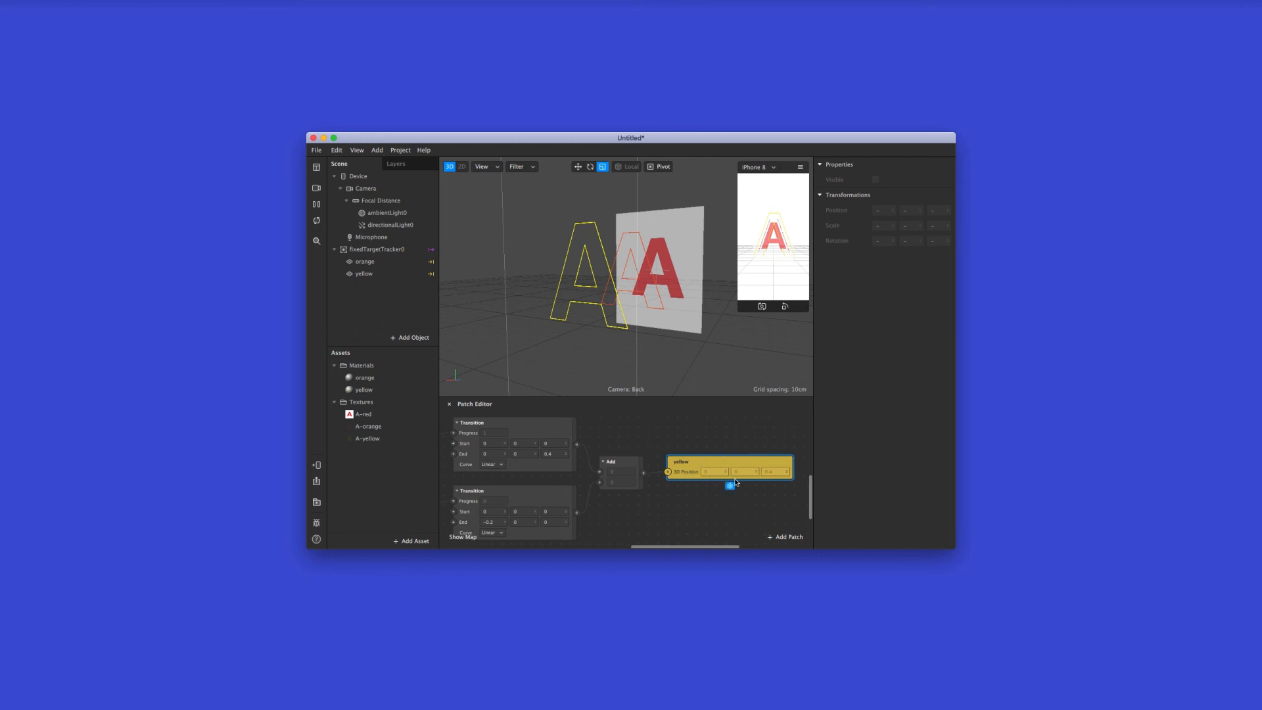
Add an Animation patch and a Transition patch above the orange plane's existing Animation and Transition
{"action": "scroll", "coordinate": [736, 481], "scroll_direction": "left", "scroll_amount": 6}
{"action": "scroll", "coordinate": [668, 462], "scroll_direction": "up", "scroll_amount": 2}
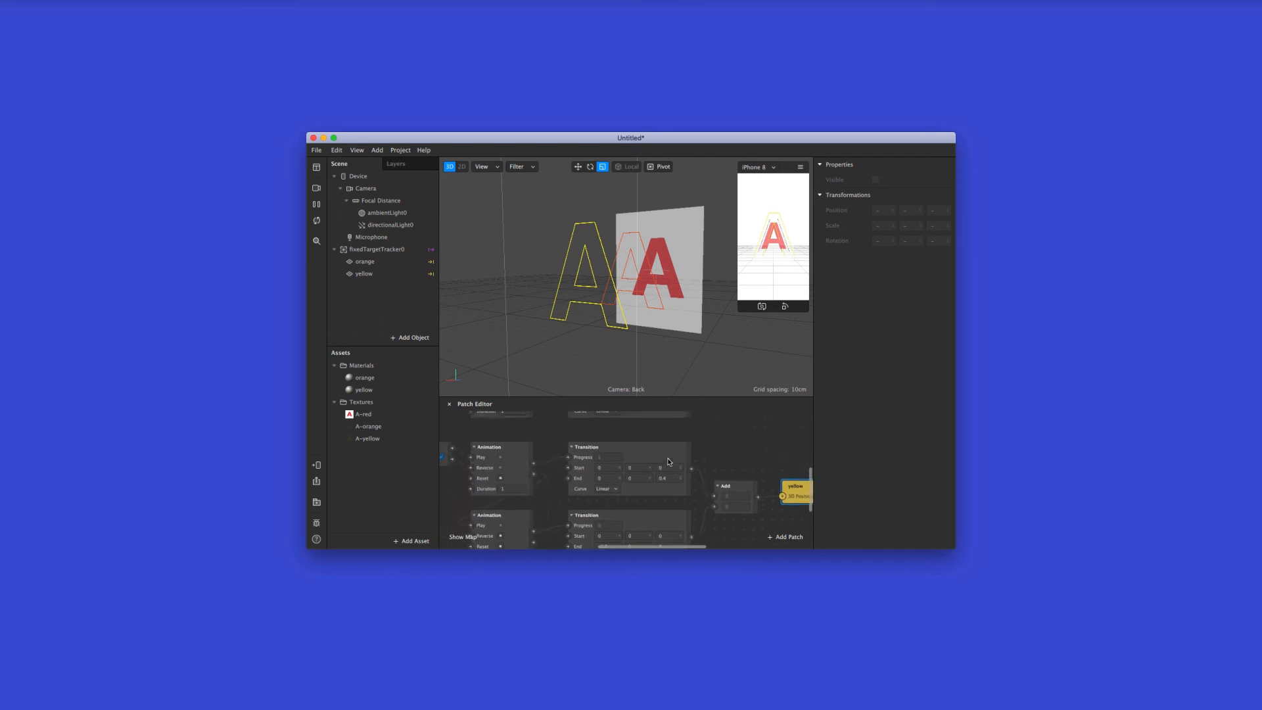
{"action": "scroll", "coordinate": [668, 461], "scroll_direction": "left", "scroll_amount": 4}
{"action": "scroll", "coordinate": [668, 461], "scroll_direction": "up", "scroll_amount": 1}
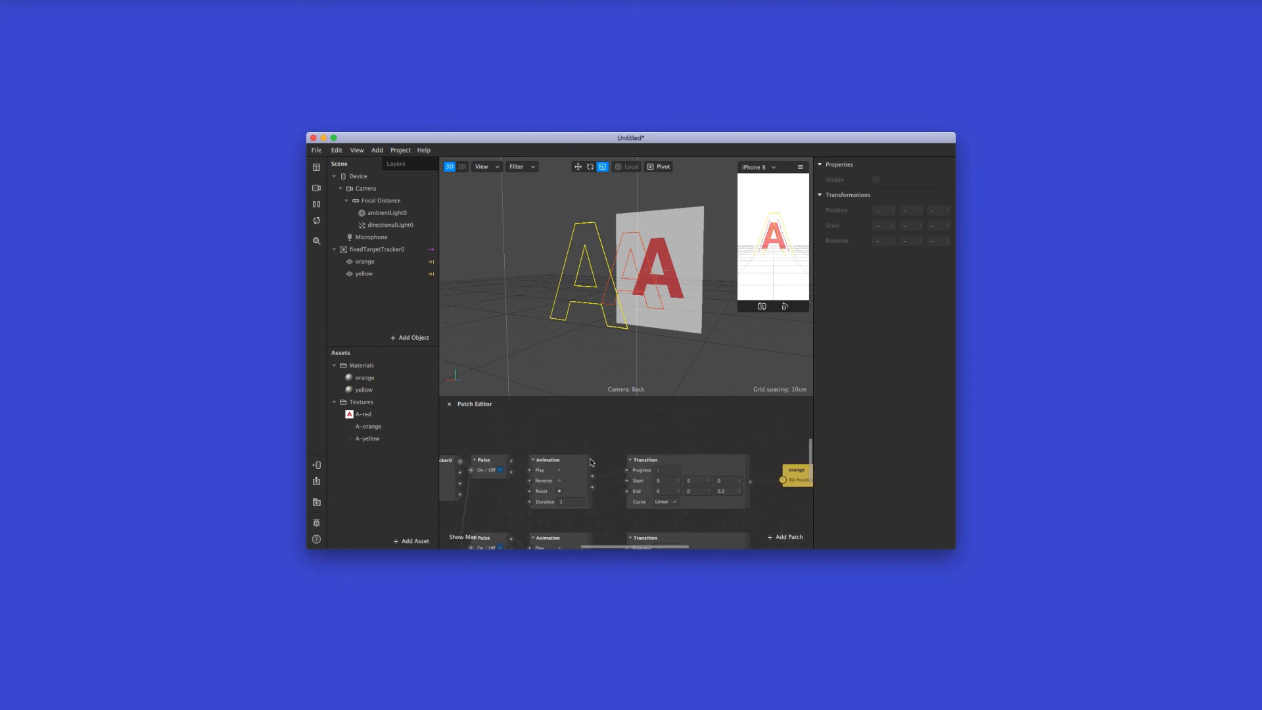
{"action": "scroll", "coordinate": [564, 458], "scroll_direction": "right", "scroll_amount": 1}
{"action": "scroll", "coordinate": [564, 458], "scroll_direction": "up", "scroll_amount": 1}
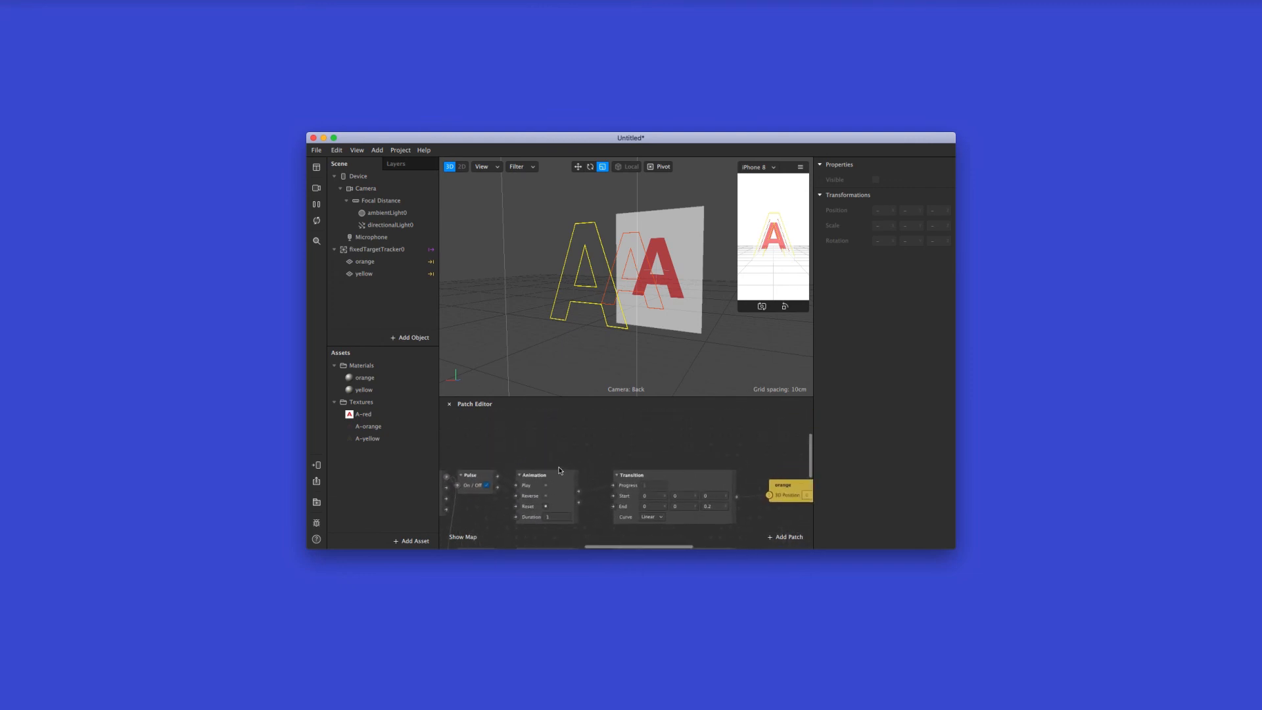
{"action": "scroll", "coordinate": [560, 471], "scroll_direction": "up", "scroll_amount": 2}
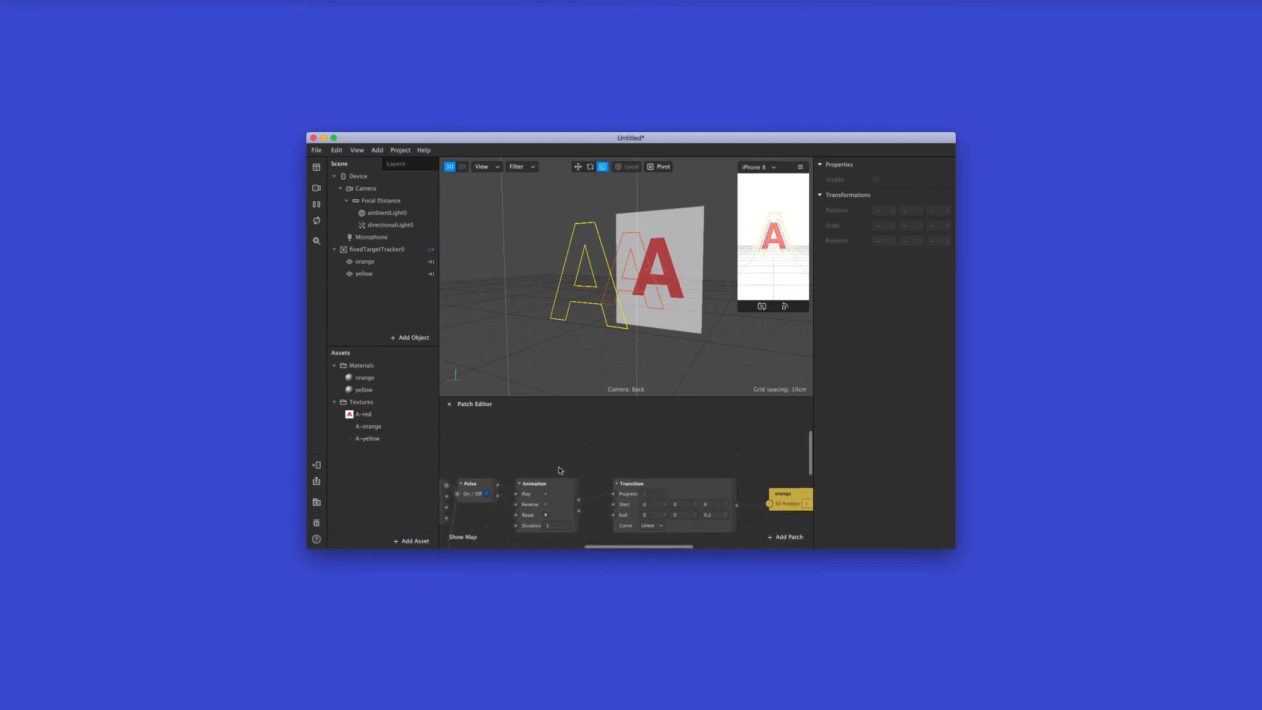
{"action": "double_click", "coordinate": [517, 433]}
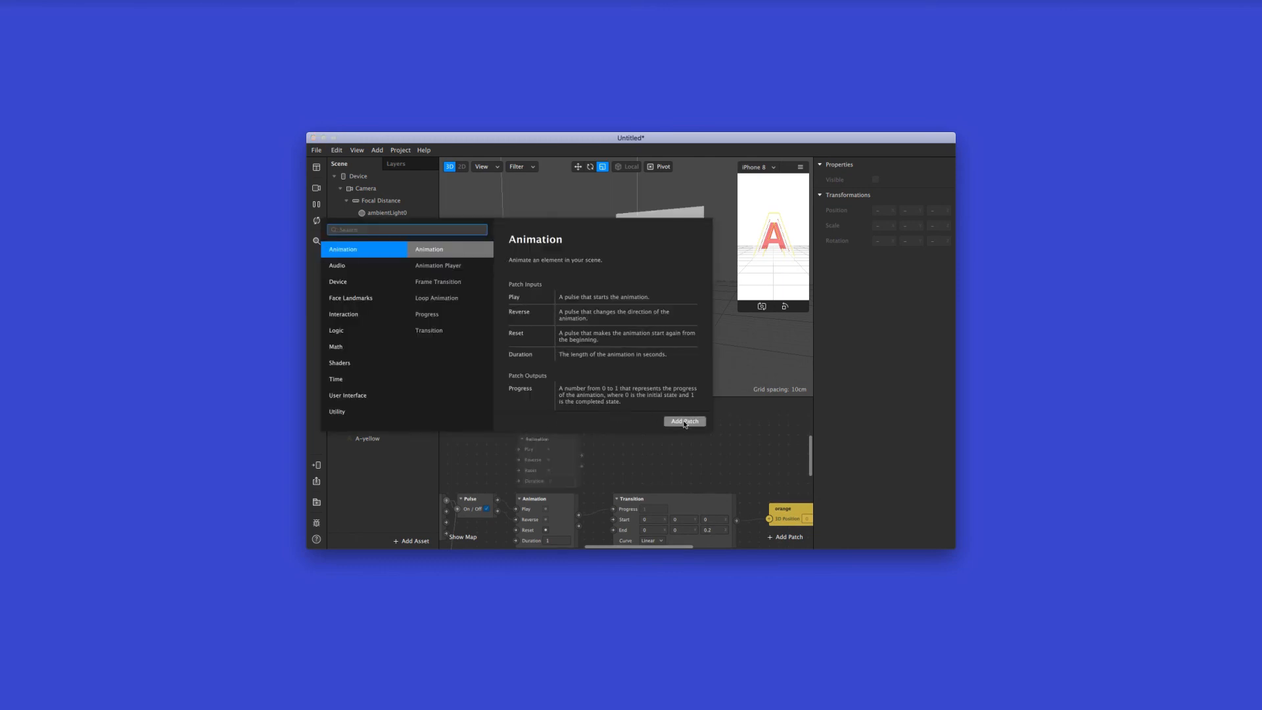
{"action": "left_click", "coordinate": [684, 422]}
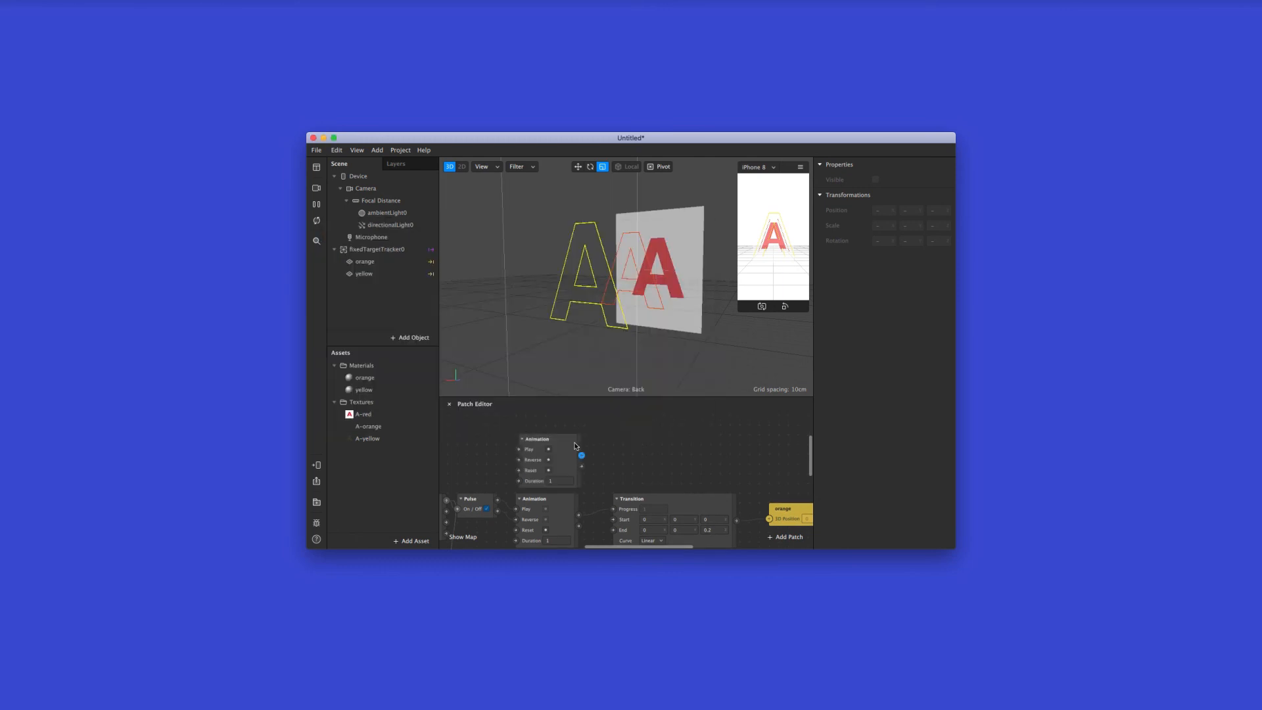
{"action": "double_click", "coordinate": [616, 431]}
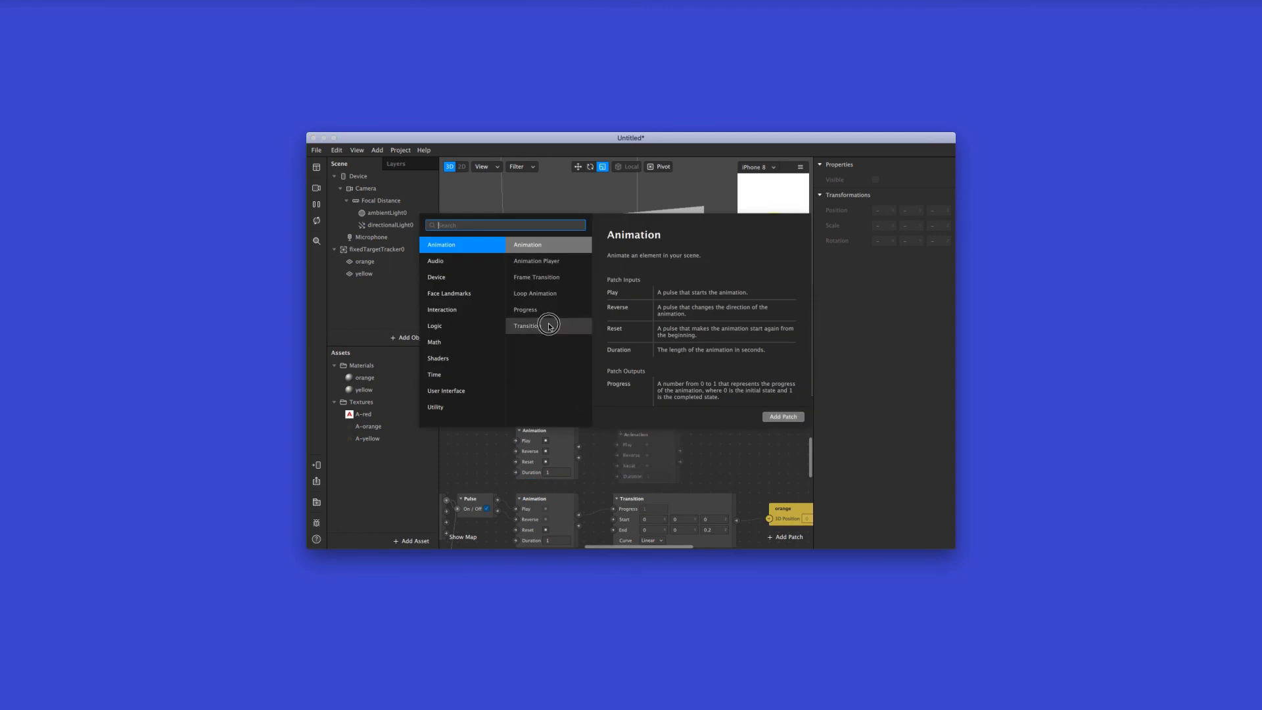
{"action": "double_click", "coordinate": [526, 326]}
{"action": "left_click_drag", "start_coordinate": [698, 440], "coordinate": [695, 434]}
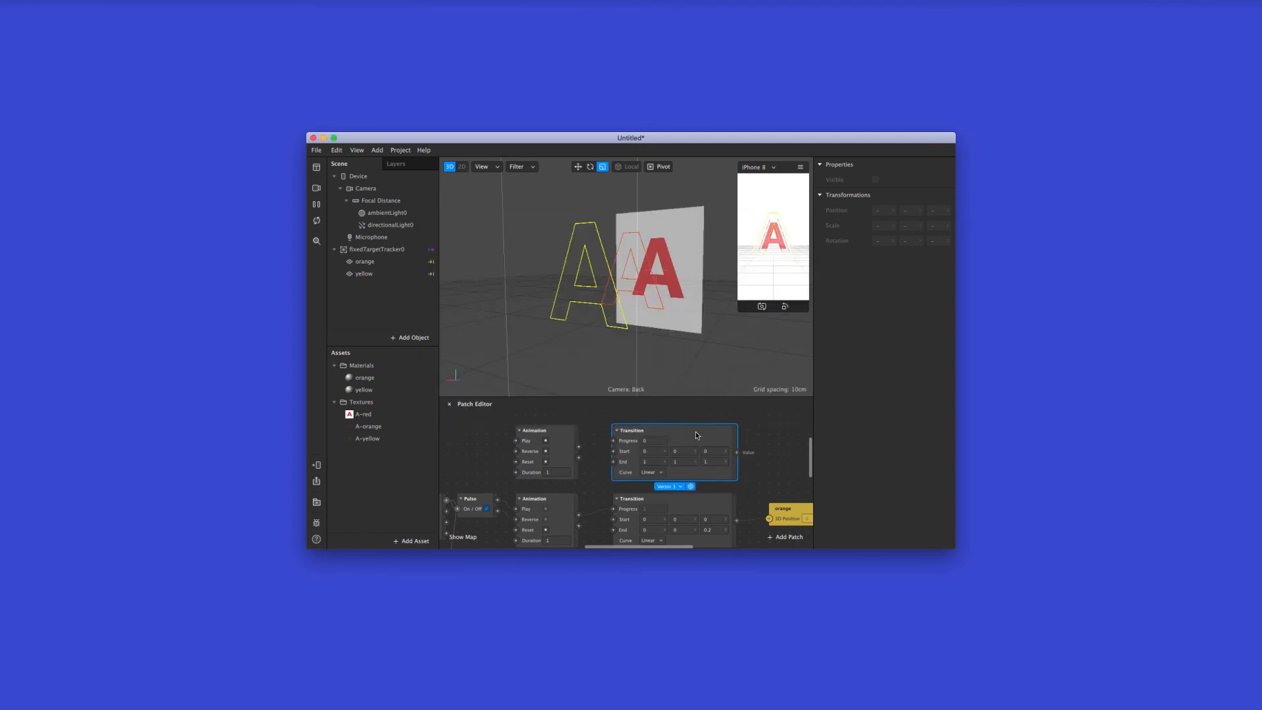
Set the End value of the new Transition above the orange plane's patches to 0.2, 0, 0
{"action": "scroll", "coordinate": [728, 444], "scroll_direction": "right", "scroll_amount": 1}
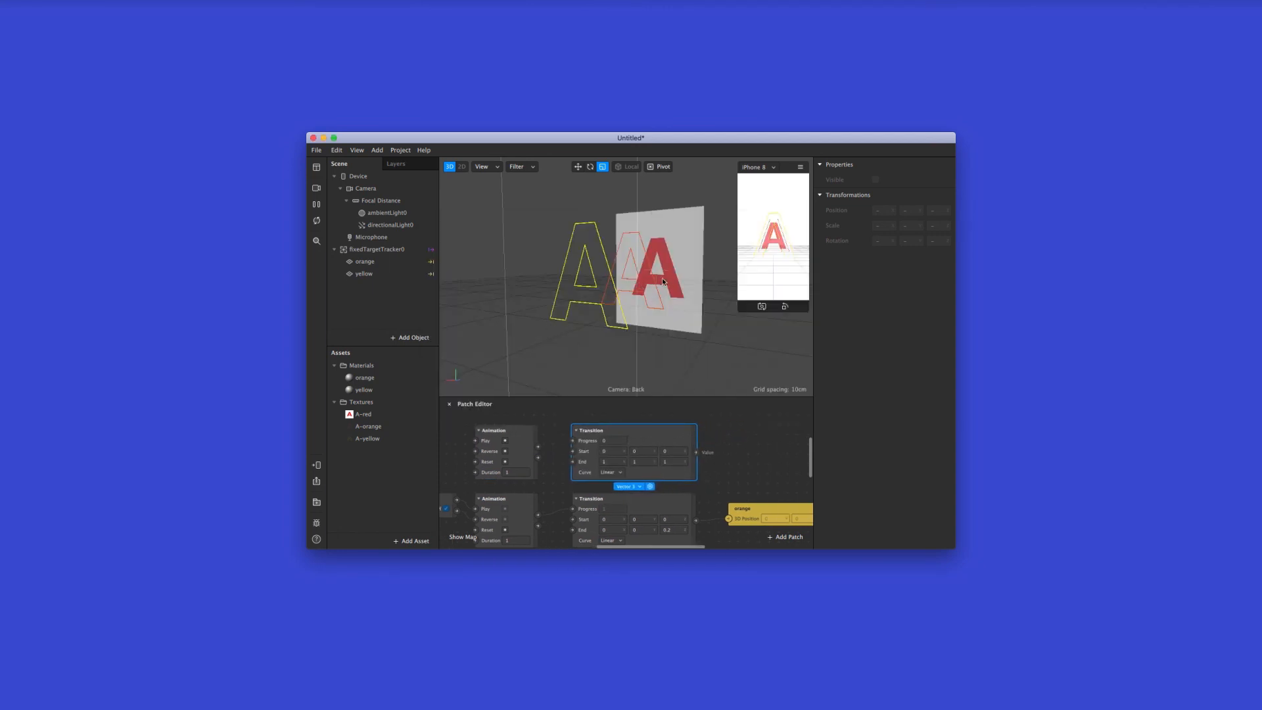
{"action": "left_click", "coordinate": [616, 461]}
{"action": "left_click", "coordinate": [642, 462]}
{"action": "type", "text": "0"}
{"action": "key", "text": "Tab"}
{"action": "type", "text": "0"}
Connect the new Animation's Progress to its Transition, and the orange plane's original Animation's Completed output to the new Animation's Play
{"action": "left_click_drag", "start_coordinate": [537, 447], "coordinate": [572, 440]}
{"action": "scroll", "coordinate": [552, 452], "scroll_direction": "left", "scroll_amount": 2}
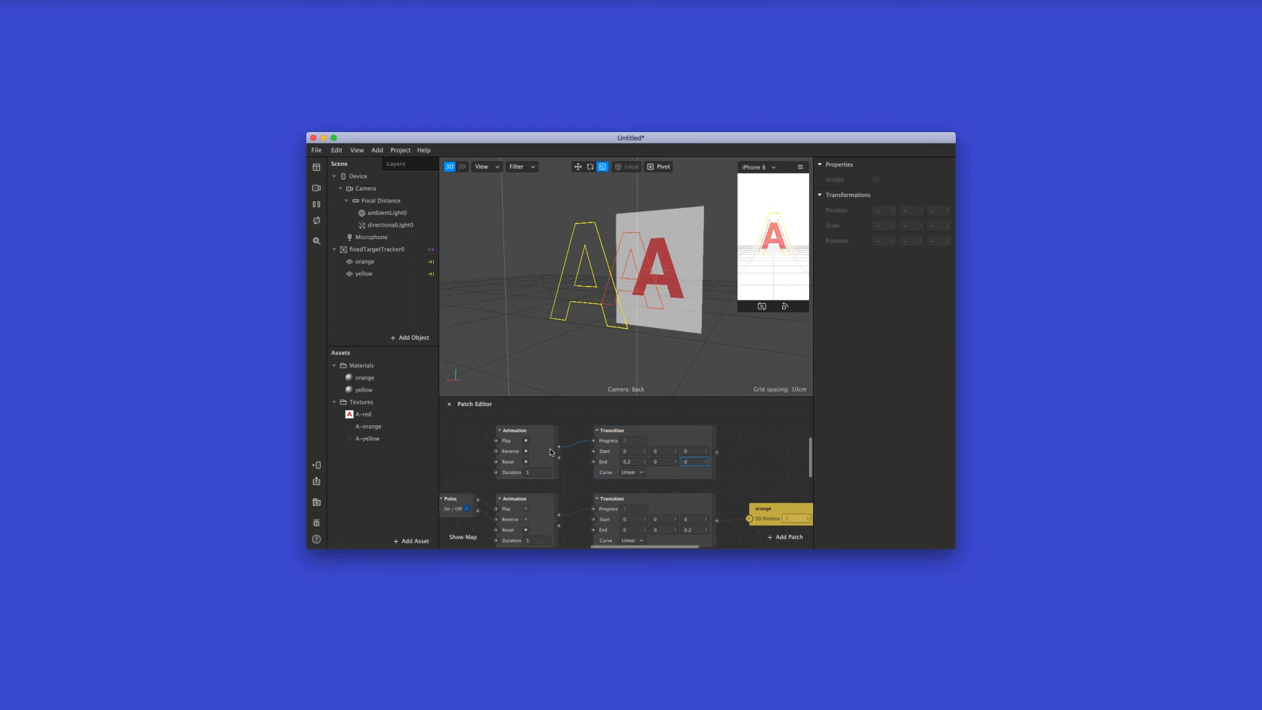
{"action": "left_click_drag", "start_coordinate": [558, 526], "coordinate": [495, 441]}
Delete the connection between the original Transition and the orange 3D position patch, and move the orange patch farther away
{"action": "scroll", "coordinate": [559, 519], "scroll_direction": "right", "scroll_amount": 5}
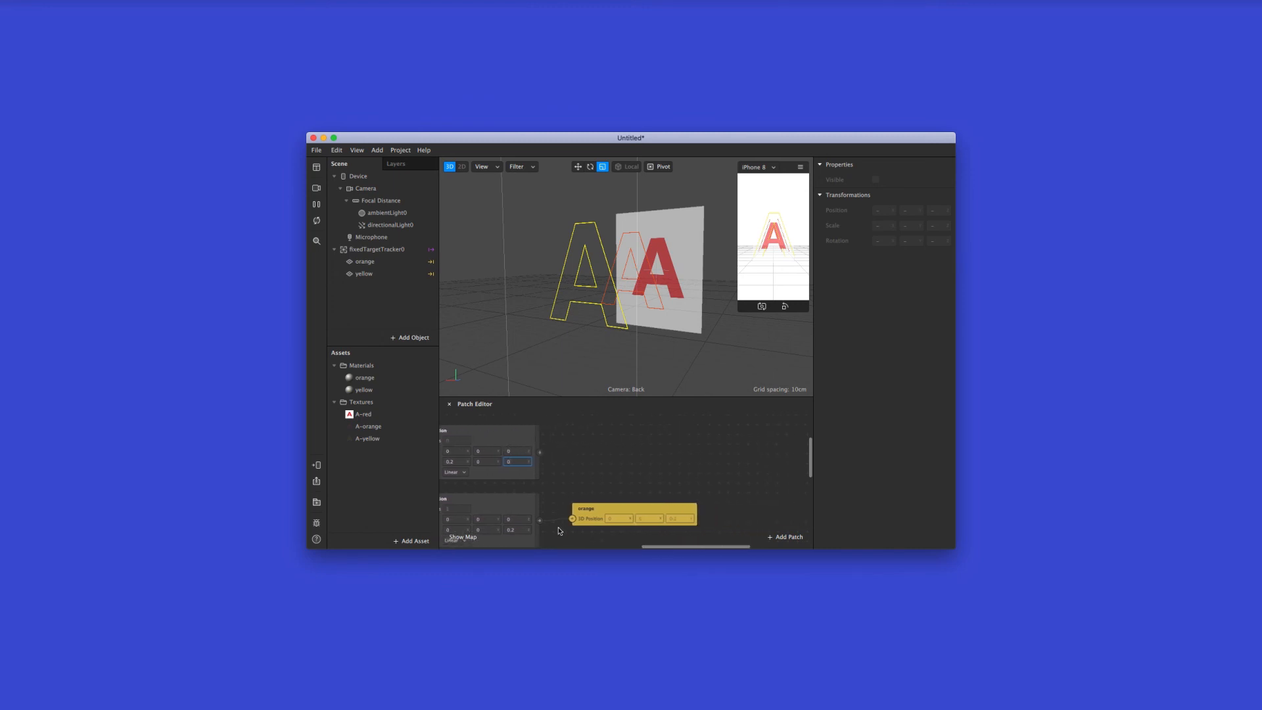
{"action": "left_click", "coordinate": [558, 521]}
{"action": "key", "text": "Delete"}
{"action": "scroll", "coordinate": [610, 479], "scroll_direction": "down", "scroll_amount": 2}
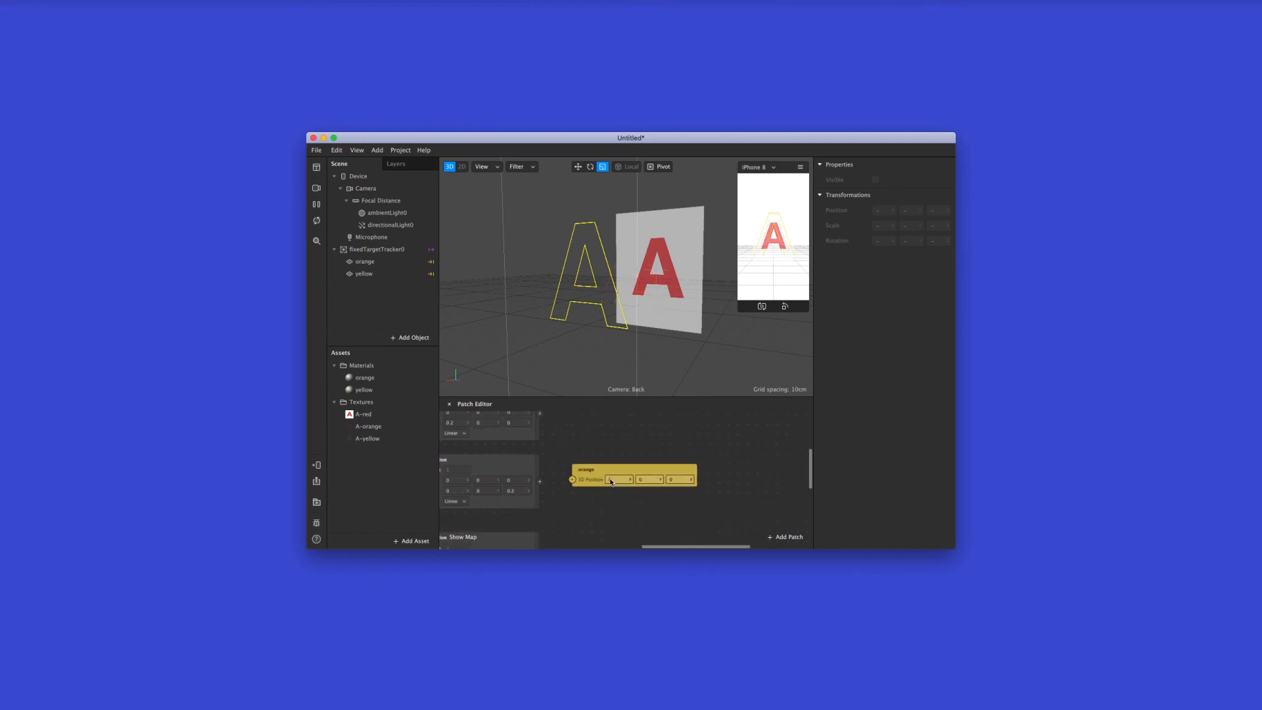
{"action": "left_click_drag", "start_coordinate": [621, 470], "coordinate": [669, 442]}
Insert an Add patch between the orange plane's Transitions and its 3D position patch
{"action": "double_click", "coordinate": [559, 447]}
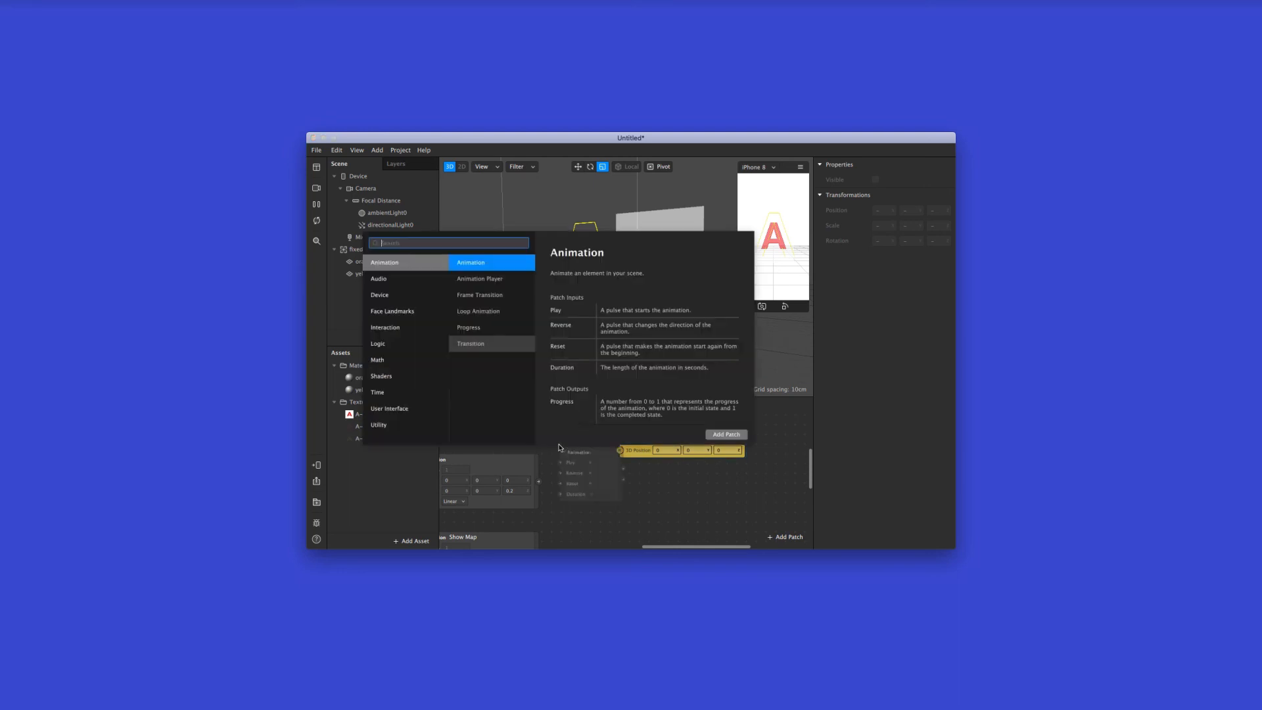
{"action": "type", "text": "add"}
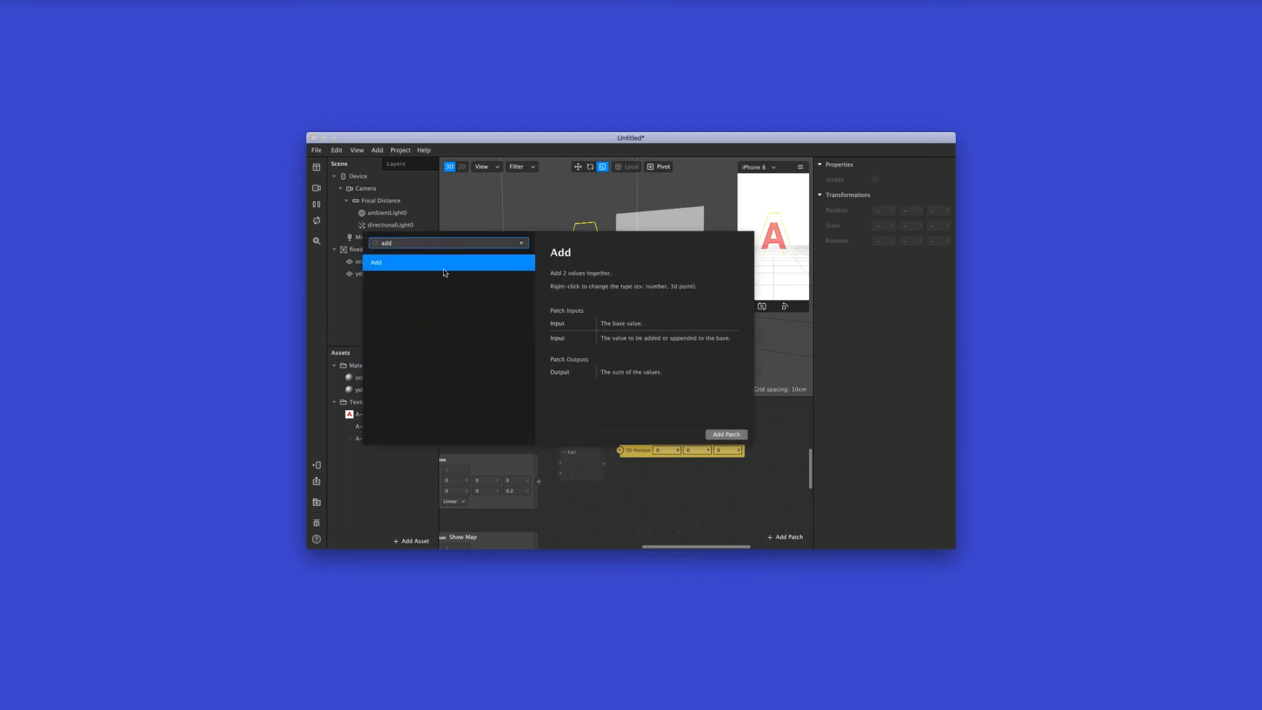
{"action": "double_click", "coordinate": [445, 270]}
Feed both orange Transitions into the Add patch and connect its output to the orange plane's 3D position
{"action": "left_click", "coordinate": [571, 462]}
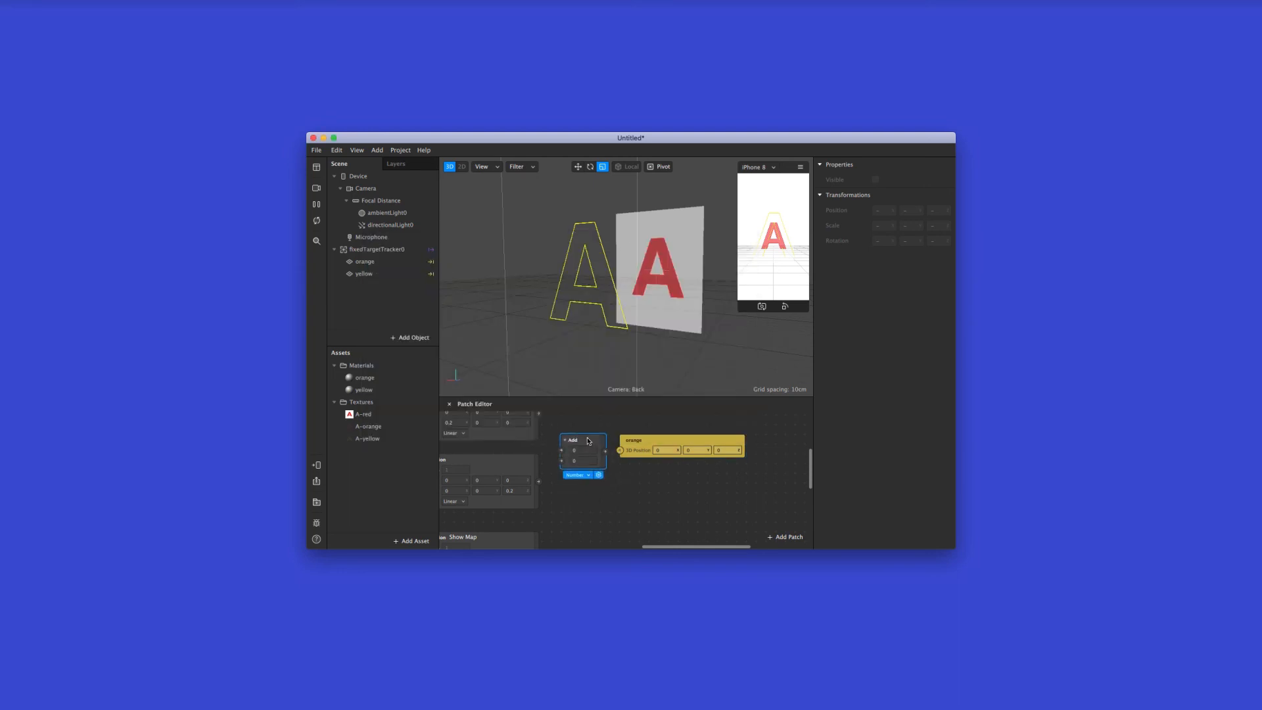
{"action": "scroll", "coordinate": [571, 483], "scroll_direction": "up", "scroll_amount": 2}
{"action": "left_click_drag", "start_coordinate": [538, 502], "coordinate": [665, 472]}
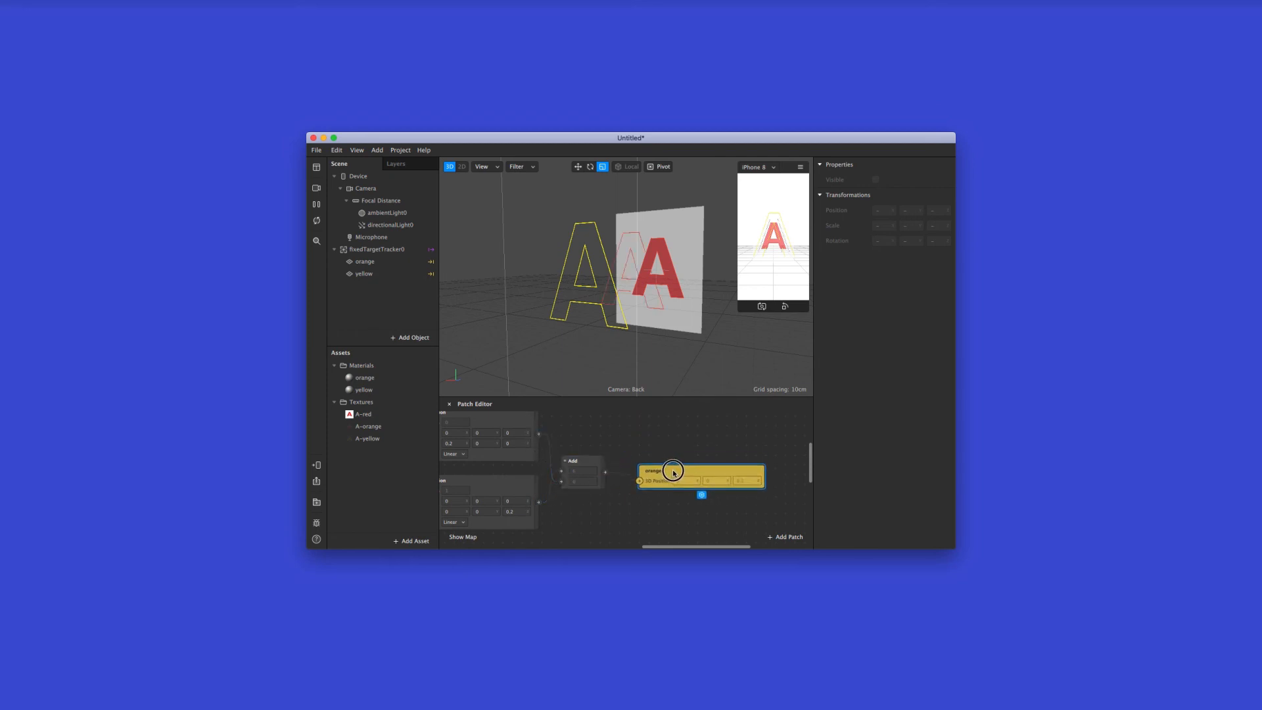
{"action": "scroll", "coordinate": [665, 472], "scroll_direction": "left", "scroll_amount": 5}
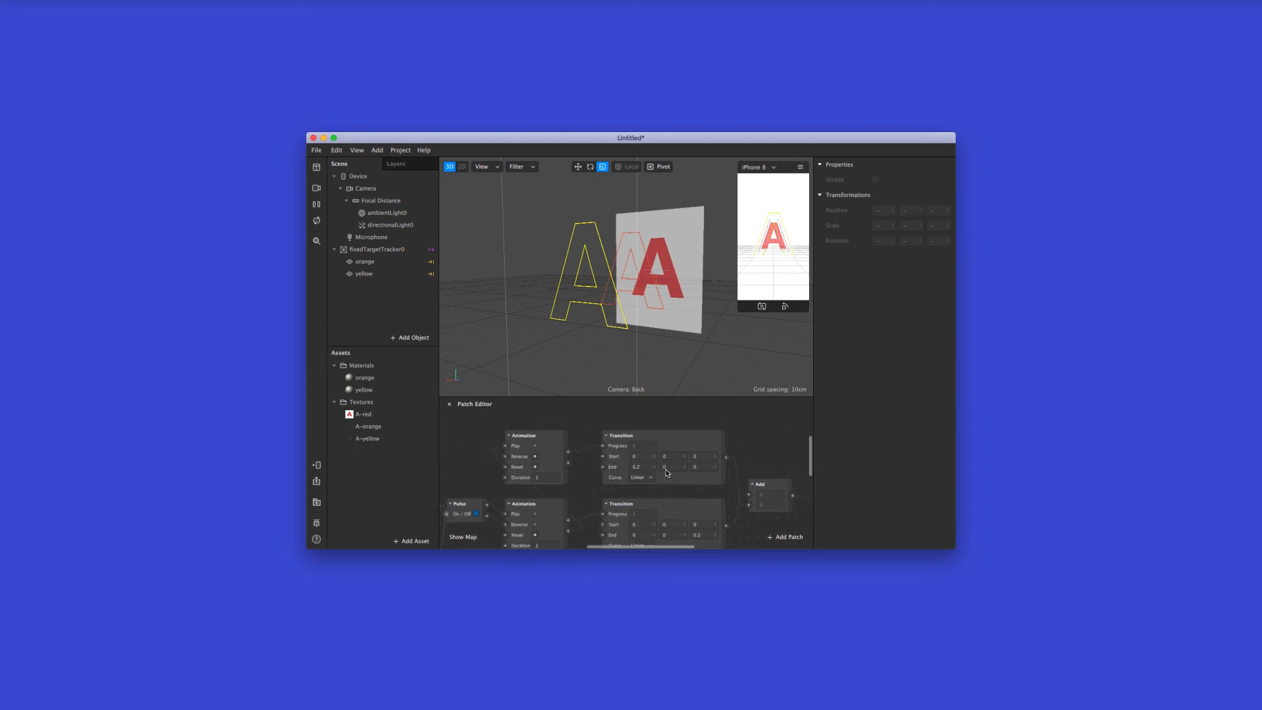
{"action": "scroll", "coordinate": [665, 472], "scroll_direction": "right", "scroll_amount": 5}
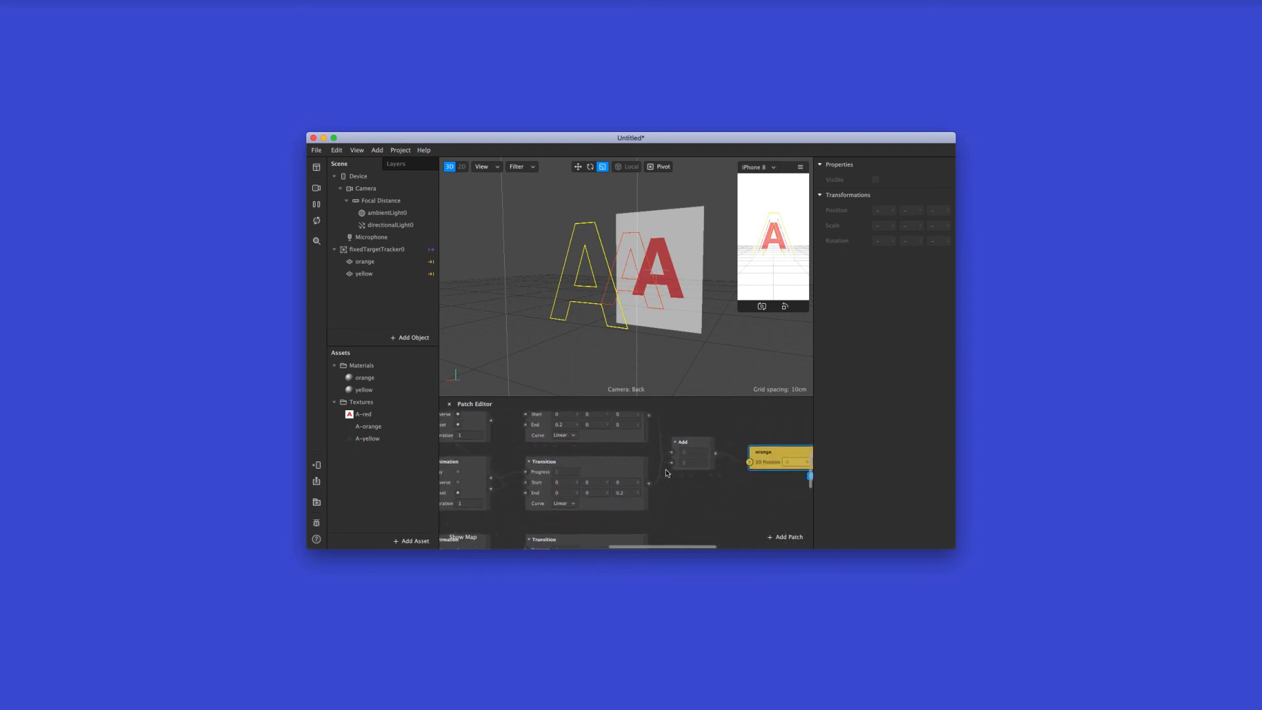
{"action": "scroll", "coordinate": [666, 472], "scroll_direction": "up", "scroll_amount": 2}
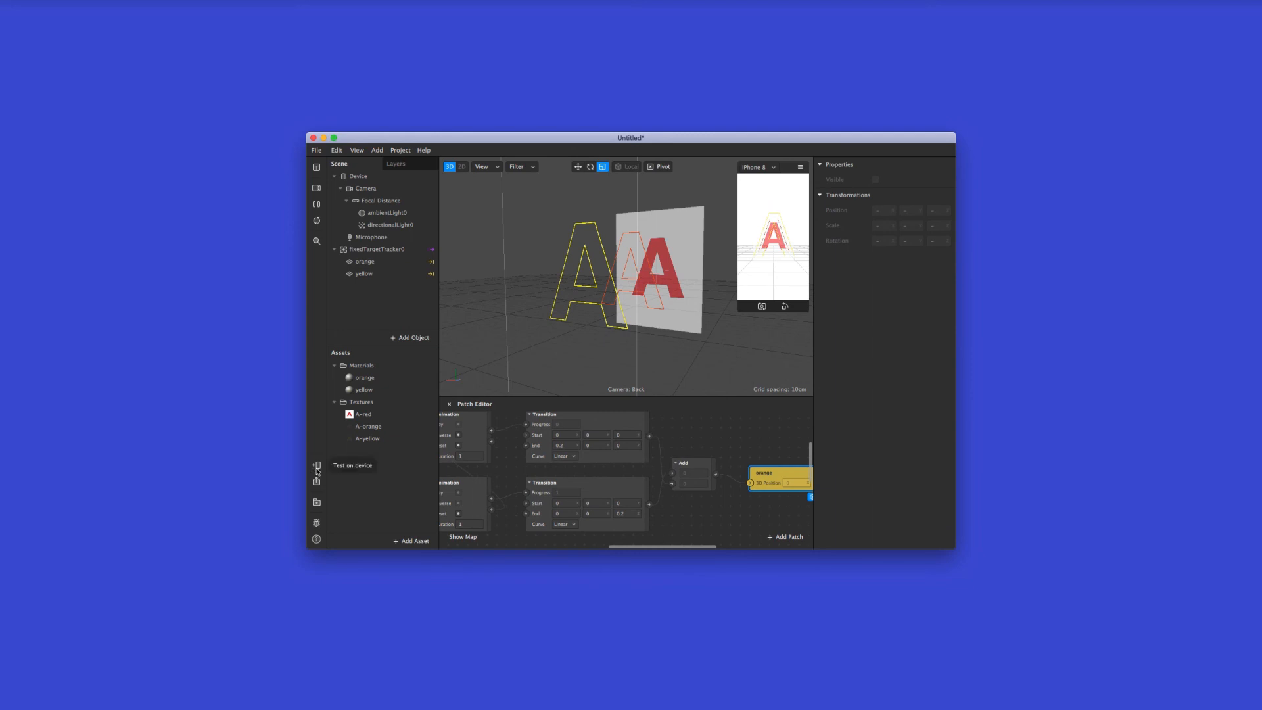